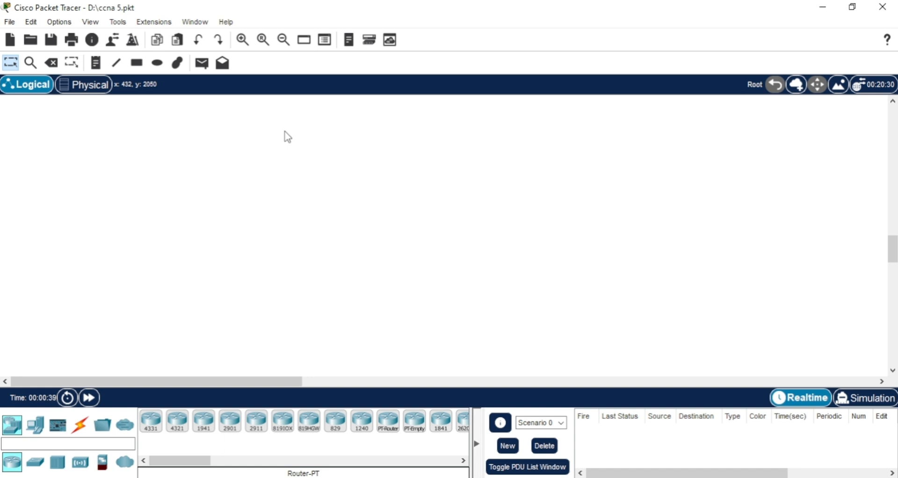
Switch to the CCNA exam topics PDF in the browser and point out topic 4.6, Configure and verify DHCP client and relay
{"action": "left_click", "coordinate": [275, 477]}
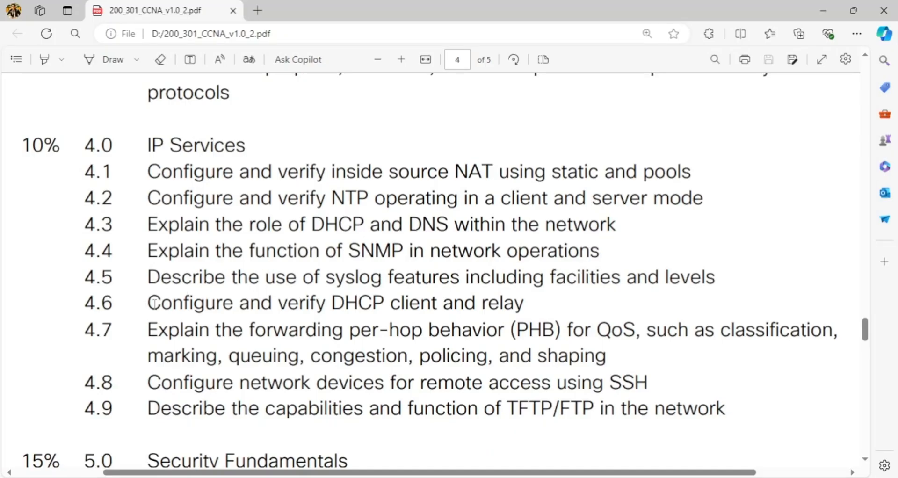
{"action": "left_click_drag", "start_coordinate": [154, 302], "coordinate": [540, 304]}
{"action": "left_click", "coordinate": [539, 308]}
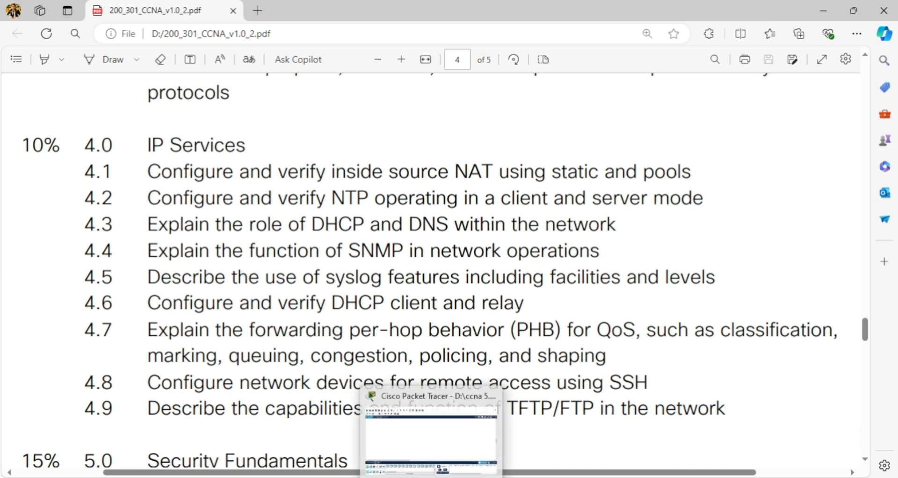
Switch to the ccna notes in Word and examine the DHCP server commands and the DHCP Server and DHCP Client headings
{"action": "left_click", "coordinate": [432, 477]}
{"action": "mouse_move", "coordinate": [431, 477]}
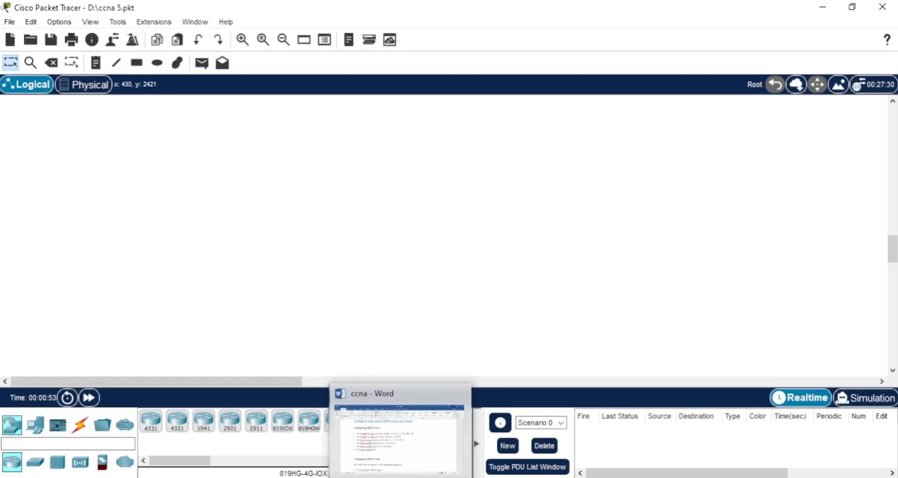
{"action": "left_click", "coordinate": [400, 477]}
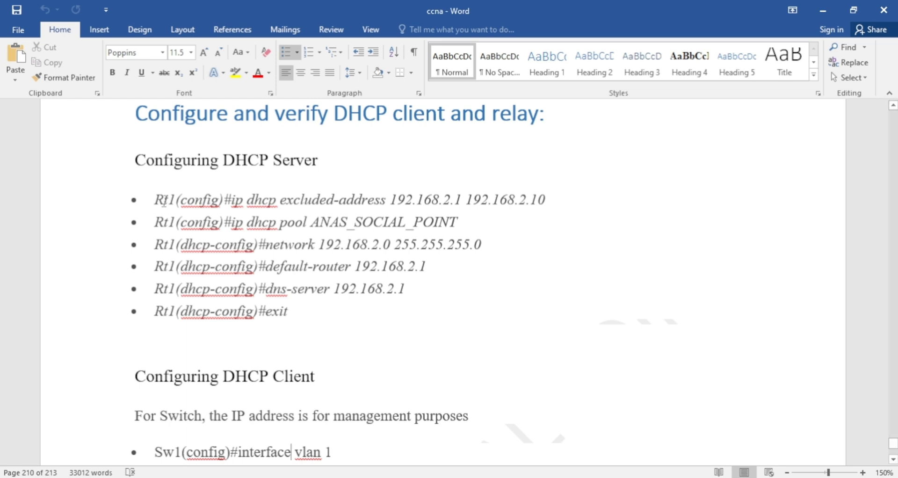
{"action": "left_click_drag", "start_coordinate": [153, 200], "coordinate": [382, 317]}
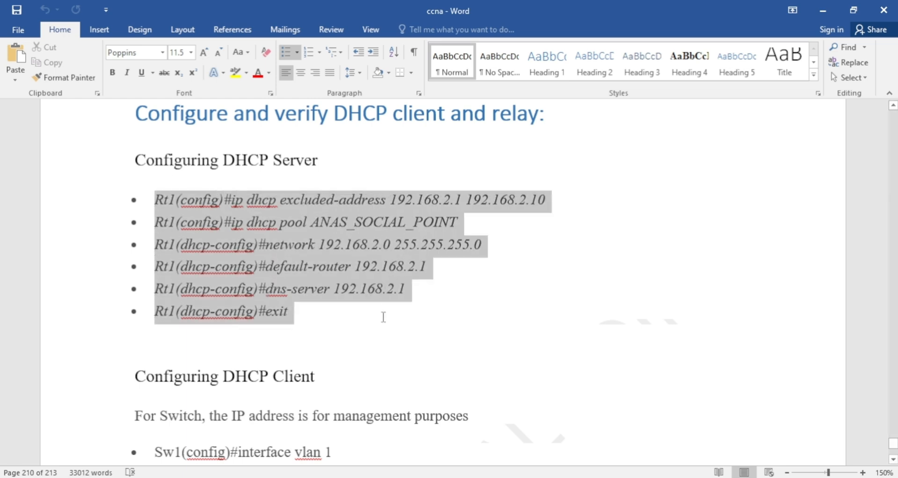
{"action": "left_click", "coordinate": [284, 324]}
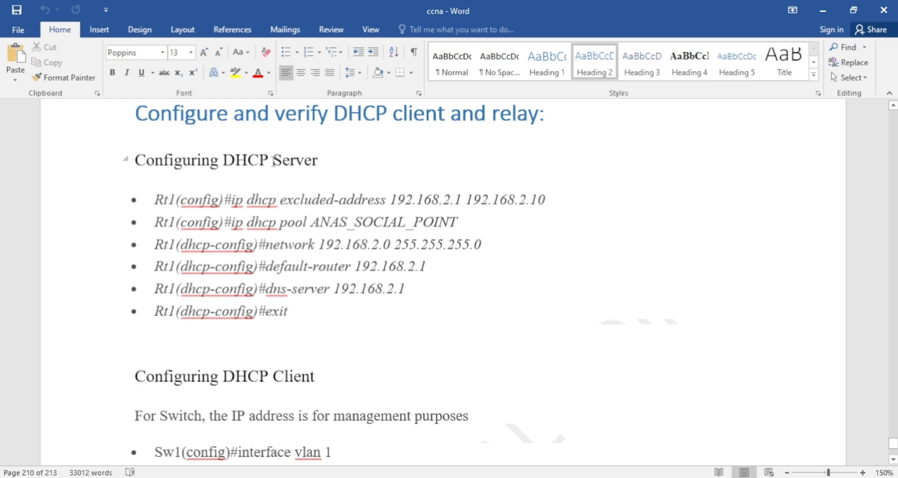
{"action": "left_click_drag", "start_coordinate": [274, 160], "coordinate": [349, 159]}
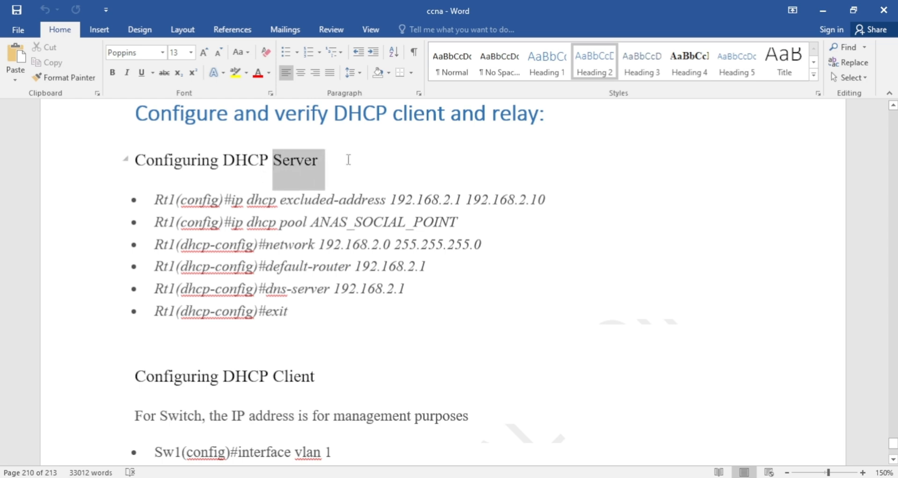
{"action": "left_click", "coordinate": [349, 159]}
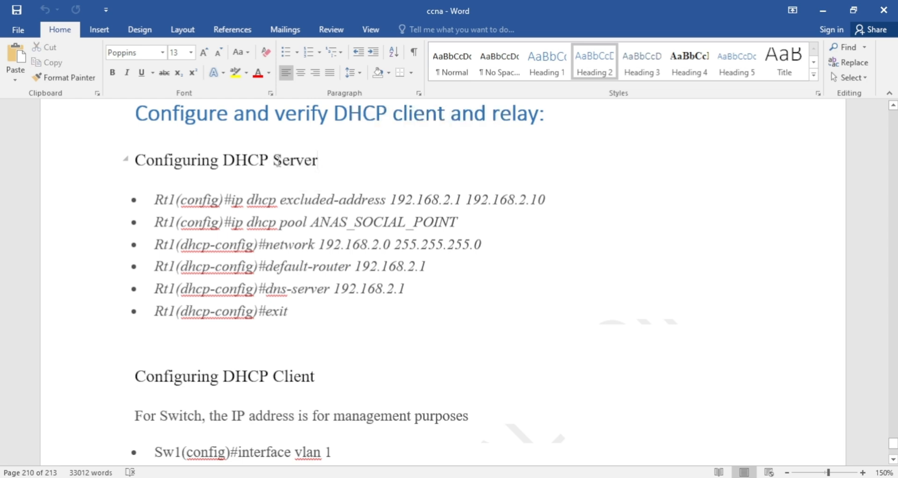
{"action": "left_click_drag", "start_coordinate": [270, 163], "coordinate": [308, 164]}
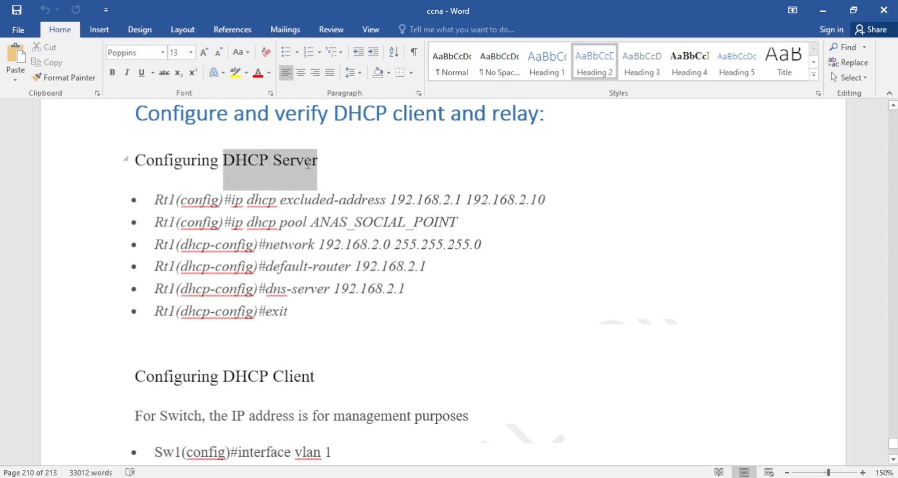
{"action": "left_click_drag", "start_coordinate": [273, 377], "coordinate": [332, 377]}
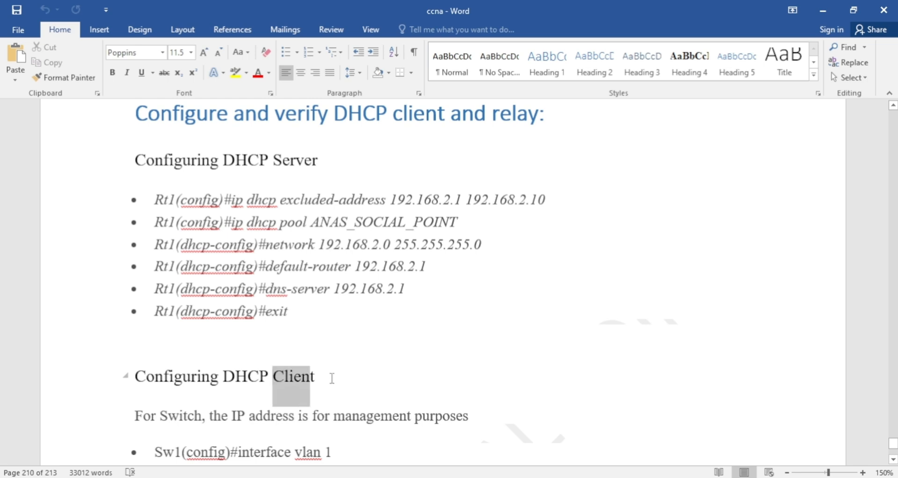
{"action": "left_click", "coordinate": [320, 400]}
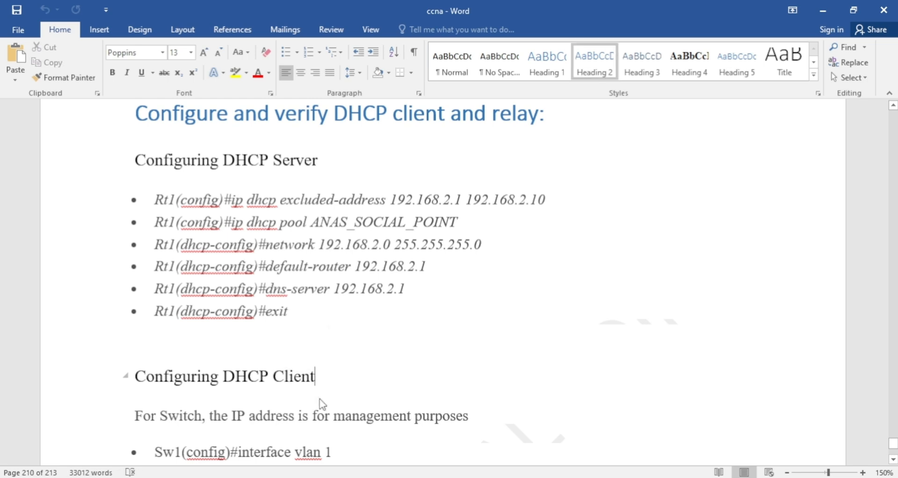
Look through the DHCP client commands for the switch and router, down to the Configuring DHCP for Relay Agent heading
{"action": "key", "text": "Down"}
{"action": "key", "text": "Down"}
{"action": "key", "text": "Down"}
{"action": "key", "text": "Down"}
{"action": "key", "text": "Down"}
{"action": "key", "text": "Down"}
{"action": "key", "text": "Down"}
{"action": "key", "text": "Down"}
{"action": "key", "text": "Down"}
{"action": "key", "text": "Down"}
{"action": "key", "text": "Down"}
{"action": "key", "text": "Down"}
{"action": "key", "text": "Down"}
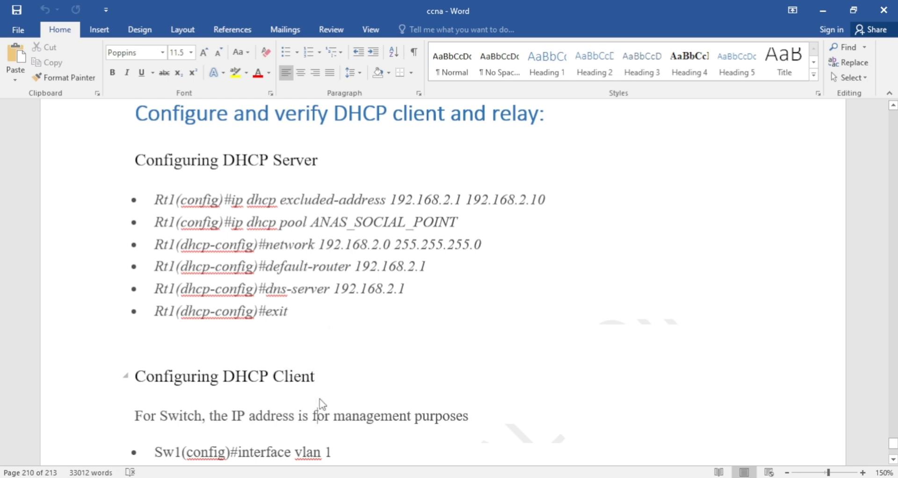
{"action": "key", "text": "Down"}
{"action": "key", "text": "Down"}
{"action": "key", "text": "Down"}
{"action": "key", "text": "Down"}
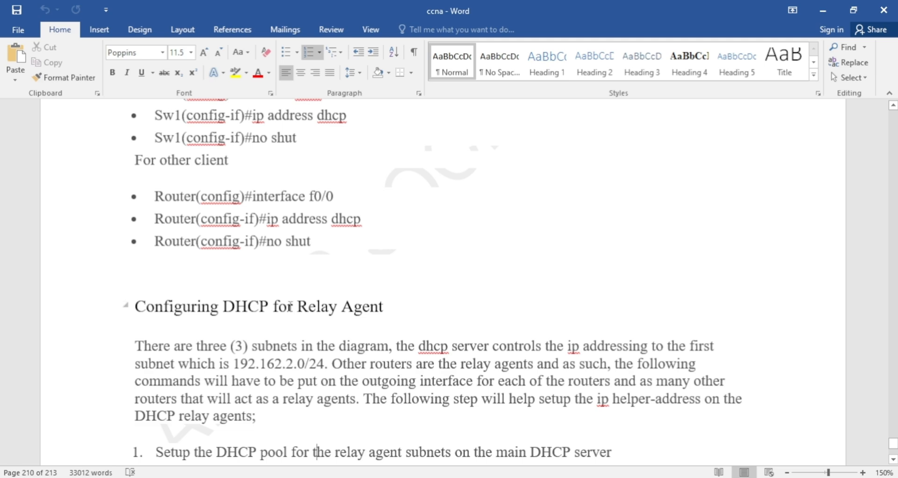
{"action": "left_click_drag", "start_coordinate": [286, 306], "coordinate": [410, 303]}
{"action": "left_click", "coordinate": [357, 346]}
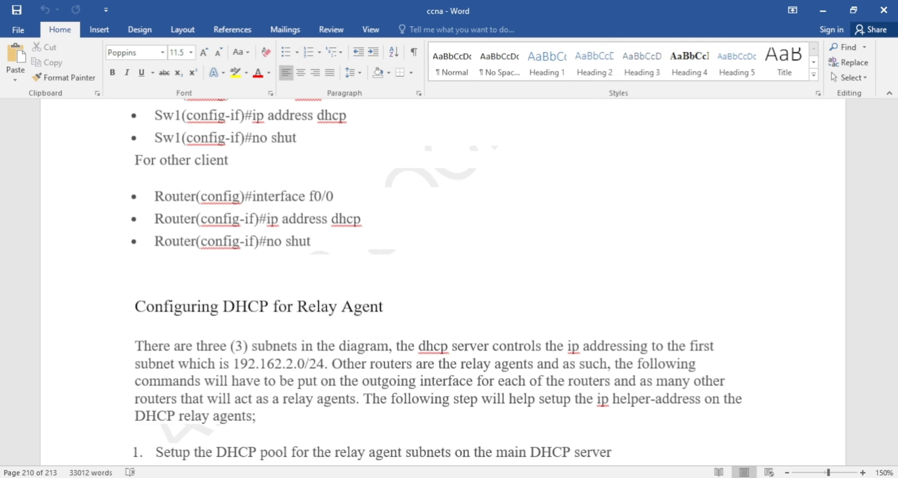
Switch back to the exam topics PDF and mark the words "DHCP client and relay" in topic 4.6
{"action": "key", "text": "alt+Tab"}
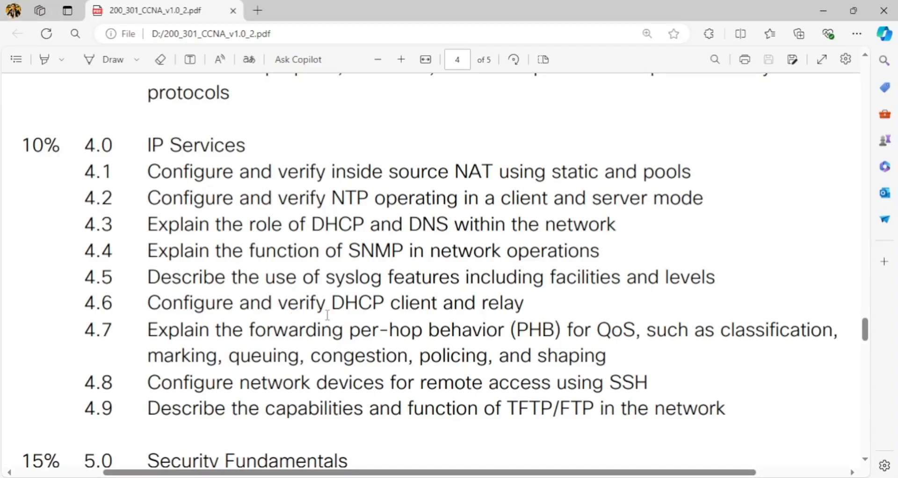
{"action": "left_click_drag", "start_coordinate": [335, 303], "coordinate": [524, 305]}
{"action": "left_click", "coordinate": [432, 312]}
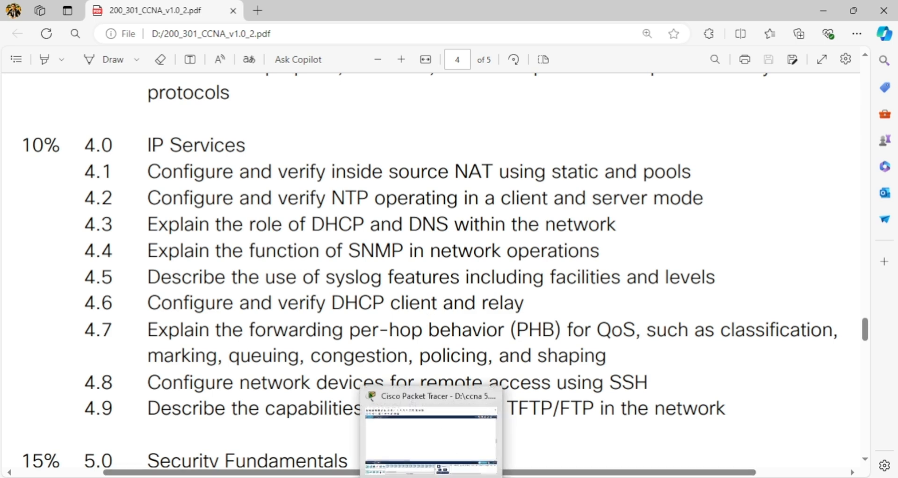
Return to the ccna notes in Word and read the relay agent introduction and its list of setup tasks
{"action": "left_click", "coordinate": [398, 466]}
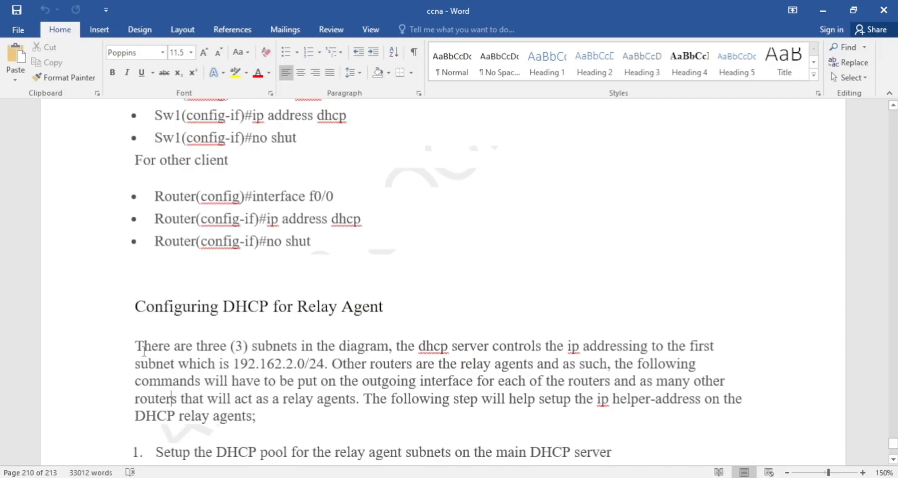
{"action": "left_click_drag", "start_coordinate": [140, 346], "coordinate": [720, 381]}
{"action": "left_click", "coordinate": [265, 381]}
{"action": "key", "text": "Down"}
{"action": "key", "text": "Down"}
{"action": "key", "text": "Down"}
{"action": "key", "text": "Down"}
{"action": "key", "text": "Down"}
{"action": "key", "text": "Down"}
{"action": "key", "text": "Down"}
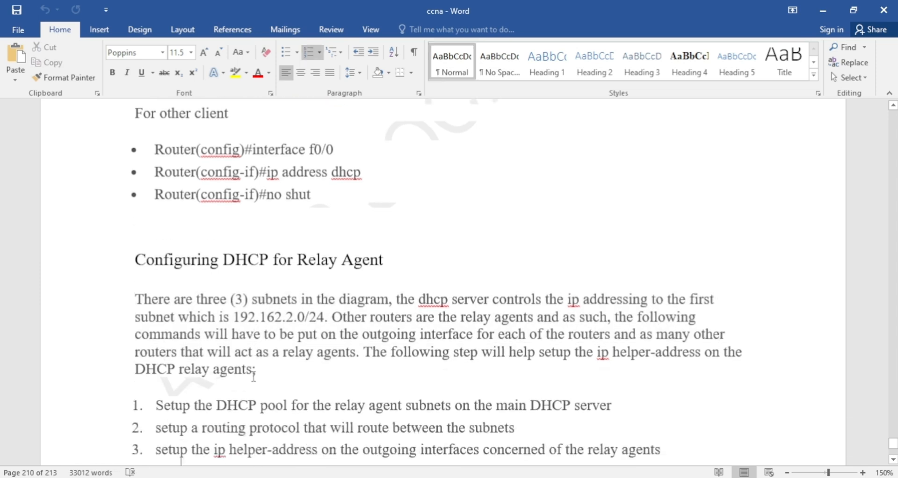
{"action": "key", "text": "Down"}
{"action": "key", "text": "Down"}
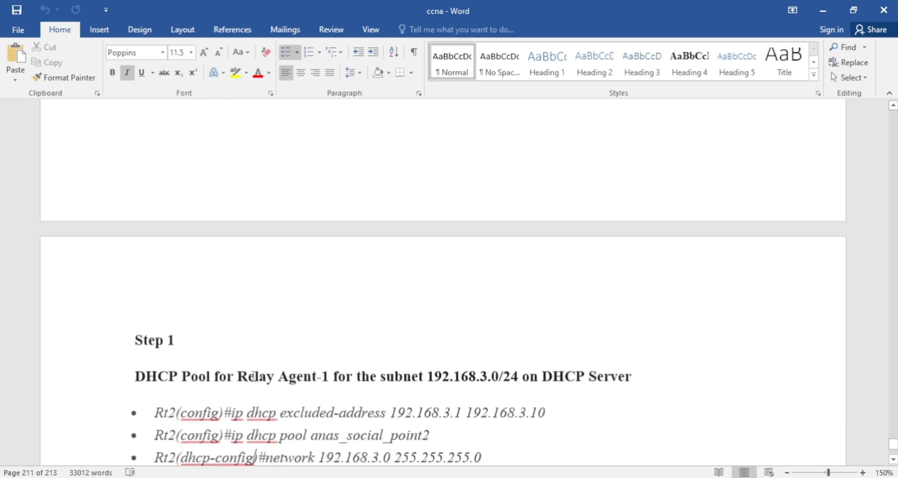
Examine the Step 1 commands that create the DHCP pools for Relay Agent-1 and Relay Agent-2
{"action": "left_click_drag", "start_coordinate": [227, 373], "coordinate": [315, 374]}
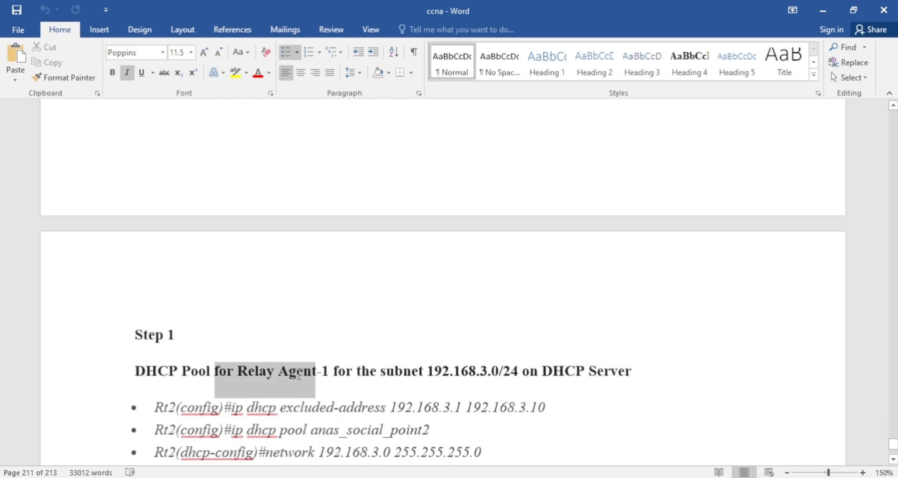
{"action": "key", "text": "Down"}
{"action": "key", "text": "Down"}
{"action": "key", "text": "Down"}
{"action": "key", "text": "Down"}
{"action": "key", "text": "Down"}
{"action": "key", "text": "Down"}
{"action": "key", "text": "Down"}
{"action": "key", "text": "Down"}
{"action": "key", "text": "Down"}
{"action": "key", "text": "Down"}
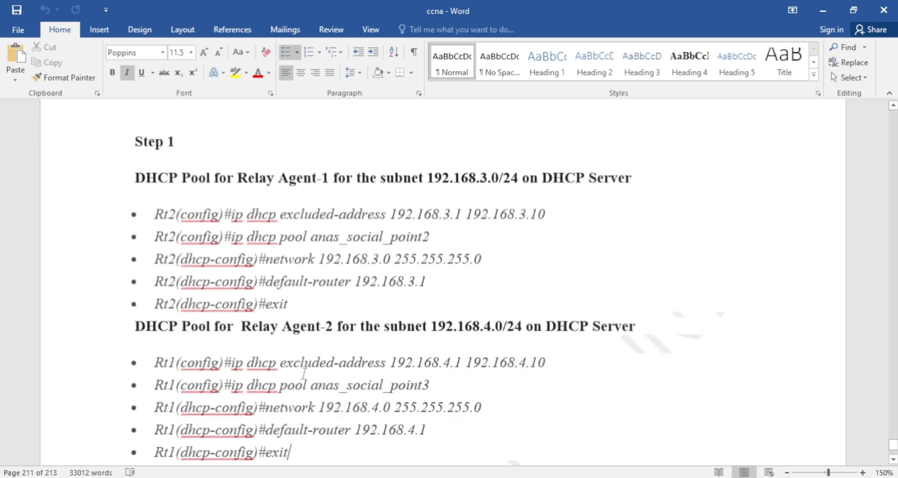
{"action": "left_click_drag", "start_coordinate": [240, 325], "coordinate": [335, 327]}
Examine the Step 2 OSPF routing commands for Rt1, Rt2 and Rt3
{"action": "key", "text": "Down"}
{"action": "key", "text": "Down"}
{"action": "key", "text": "Down"}
{"action": "key", "text": "Down"}
{"action": "key", "text": "Down"}
{"action": "key", "text": "Down"}
{"action": "key", "text": "Down"}
{"action": "key", "text": "Down"}
{"action": "key", "text": "Down"}
{"action": "key", "text": "Down"}
{"action": "key", "text": "Down"}
{"action": "key", "text": "Down"}
{"action": "key", "text": "Down"}
{"action": "key", "text": "Down"}
{"action": "key", "text": "Down"}
{"action": "key", "text": "Down"}
{"action": "key", "text": "Down"}
{"action": "key", "text": "Down"}
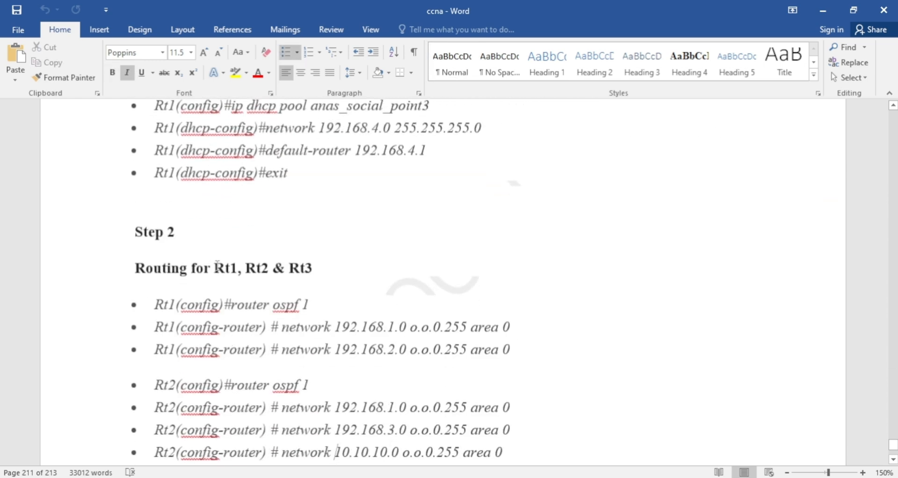
{"action": "left_click_drag", "start_coordinate": [210, 264], "coordinate": [318, 268]}
{"action": "left_click", "coordinate": [284, 269]}
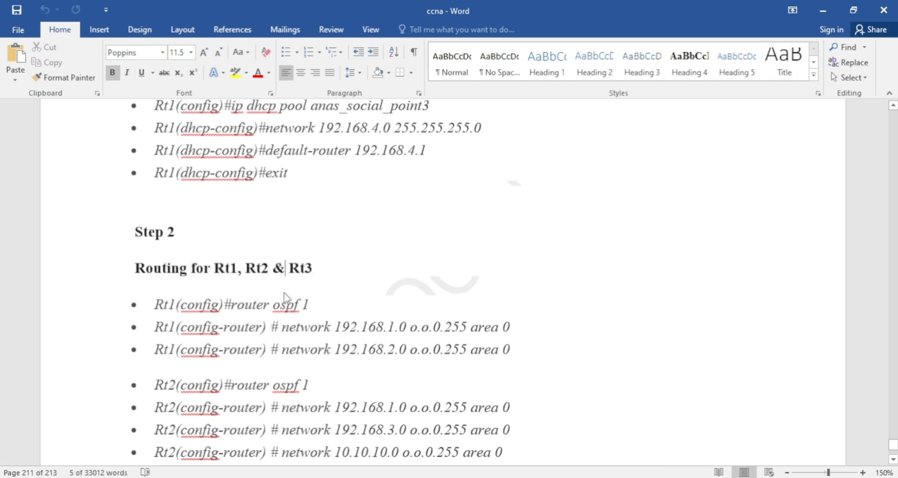
{"action": "left_click", "coordinate": [284, 295]}
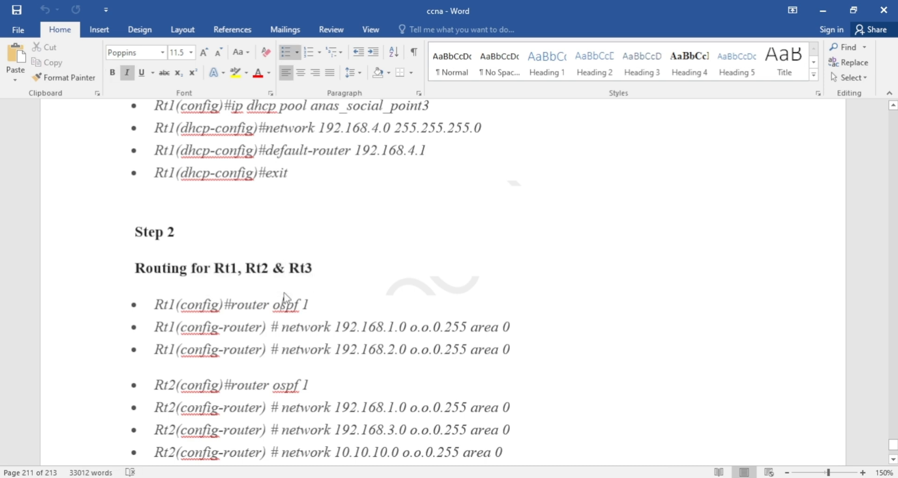
{"action": "scroll", "coordinate": [283, 294], "scroll_direction": "down", "scroll_amount": 3}
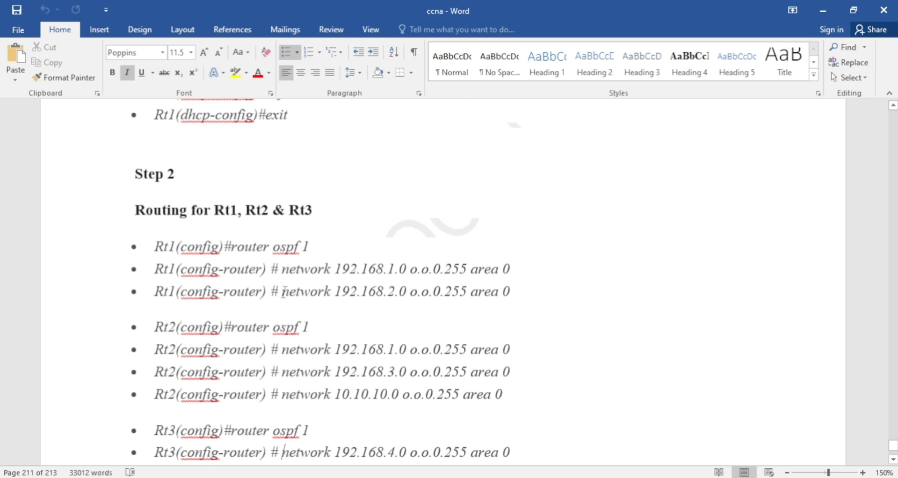
{"action": "scroll", "coordinate": [284, 293], "scroll_direction": "down", "scroll_amount": 9}
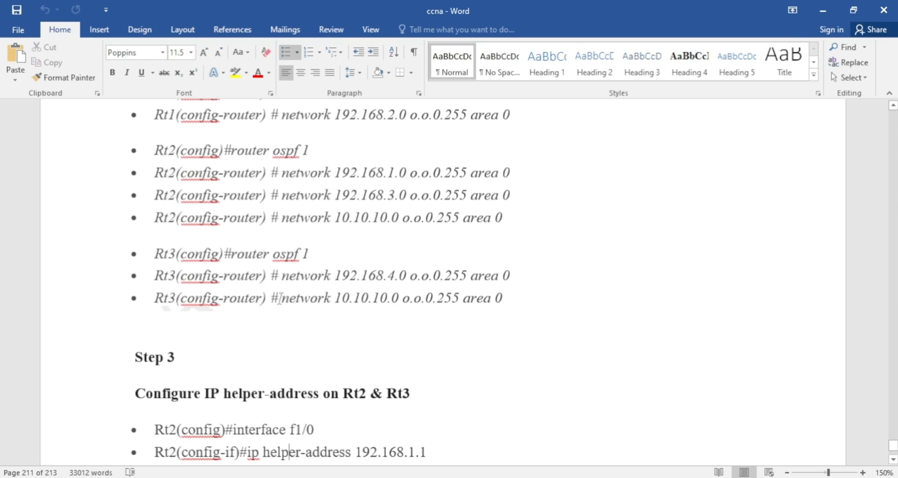
Review the Step 3 IP helper-address configuration for Rt2 and Rt3 in the notes
{"action": "scroll", "coordinate": [280, 298], "scroll_direction": "down", "scroll_amount": 12}
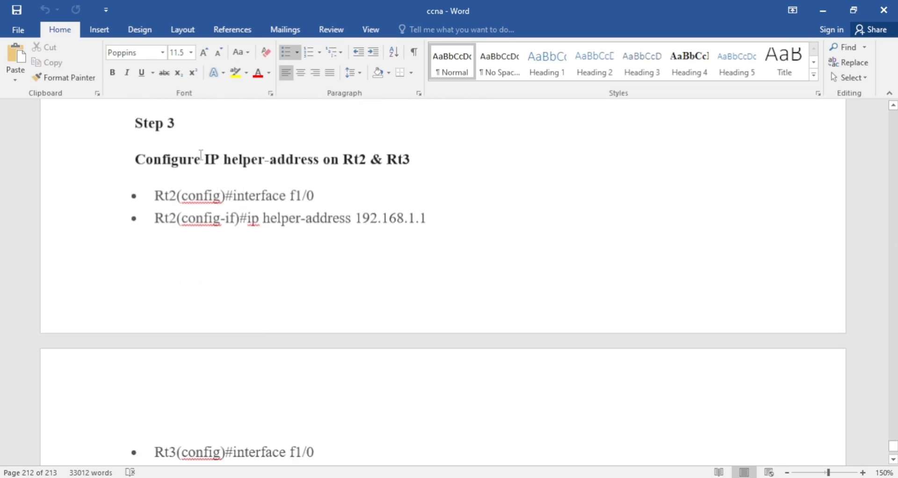
{"action": "left_click_drag", "start_coordinate": [135, 159], "coordinate": [424, 159]}
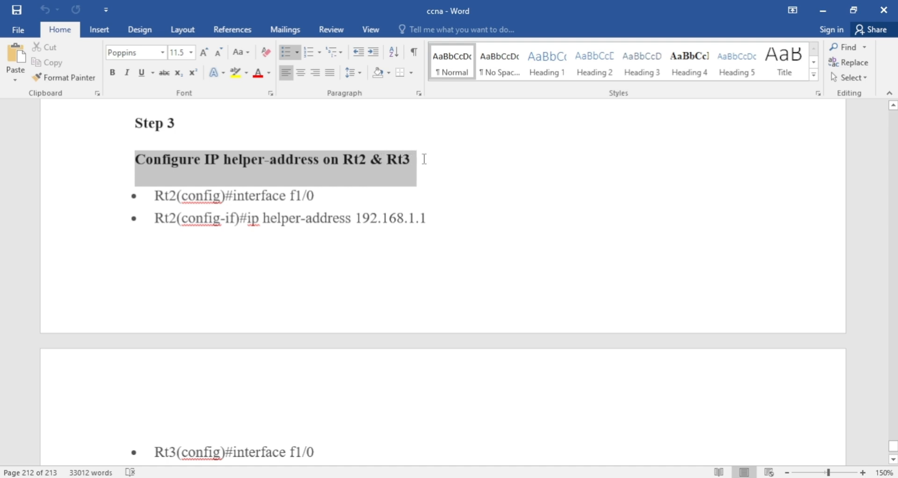
{"action": "left_click", "coordinate": [373, 192]}
{"action": "scroll", "coordinate": [372, 192], "scroll_direction": "down", "scroll_amount": 8}
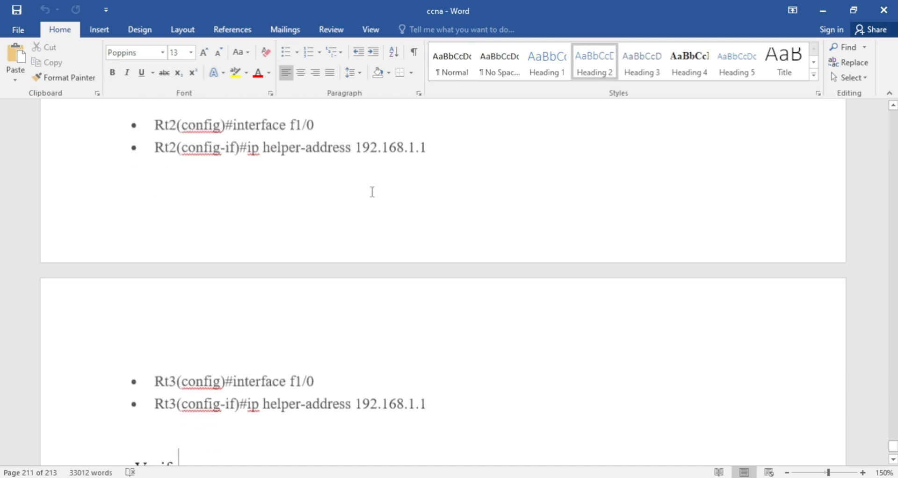
Go back to the start of the DHCP section and select "DHCP client and relay" in its heading
{"action": "key", "text": "Up"}
{"action": "key", "text": "Up"}
{"action": "key", "text": "Up"}
{"action": "key", "text": "Up"}
{"action": "key", "text": "Up"}
{"action": "key", "text": "Up"}
{"action": "key", "text": "Up"}
{"action": "key", "text": "Up"}
{"action": "key", "text": "Up"}
{"action": "key", "text": "Up"}
{"action": "key", "text": "Up"}
{"action": "key", "text": "Up"}
{"action": "key", "text": "Up"}
{"action": "key", "text": "Up"}
{"action": "key", "text": "Up"}
{"action": "key", "text": "Up"}
{"action": "key", "text": "Up"}
{"action": "key", "text": "Up"}
{"action": "key", "text": "Up"}
{"action": "key", "text": "Up"}
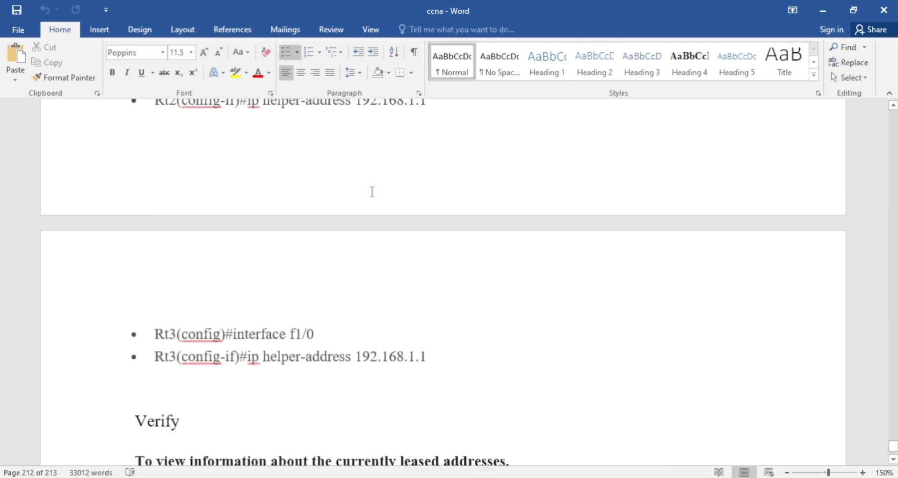
{"action": "key", "text": "Up"}
{"action": "key", "text": "Up"}
{"action": "key", "text": "Up"}
{"action": "key", "text": "Up"}
{"action": "key", "text": "Up"}
{"action": "key", "text": "Up"}
{"action": "key", "text": "Up"}
{"action": "key", "text": "Up"}
{"action": "key", "text": "Up"}
{"action": "key", "text": "Up"}
{"action": "key", "text": "Up"}
{"action": "key", "text": "Up"}
{"action": "key", "text": "Up"}
{"action": "key", "text": "Up"}
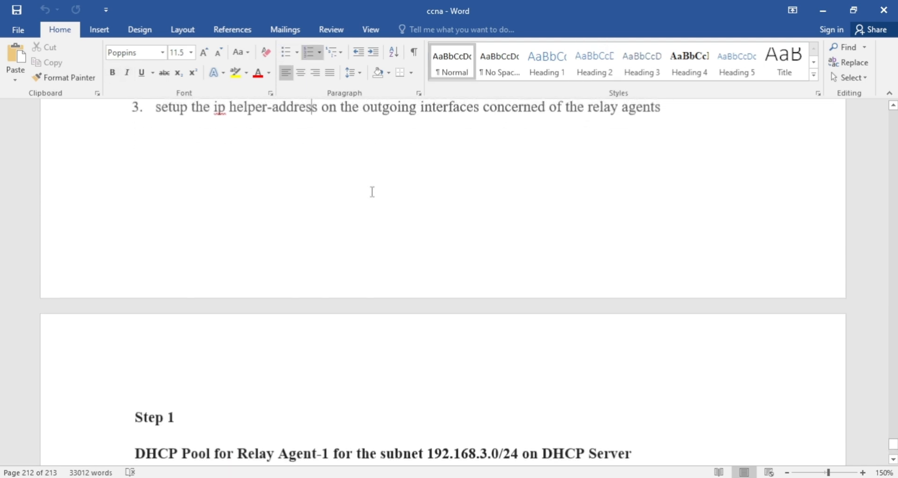
{"action": "key", "text": "Up"}
{"action": "key", "text": "Up"}
{"action": "key", "text": "Up"}
{"action": "key", "text": "Up"}
{"action": "key", "text": "Up"}
{"action": "key", "text": "Up"}
{"action": "key", "text": "Up"}
{"action": "key", "text": "Up"}
{"action": "key", "text": "Up"}
{"action": "key", "text": "Up"}
{"action": "key", "text": "Up"}
{"action": "key", "text": "Up"}
{"action": "key", "text": "Up"}
{"action": "key", "text": "Up"}
{"action": "key", "text": "Up"}
{"action": "key", "text": "Up"}
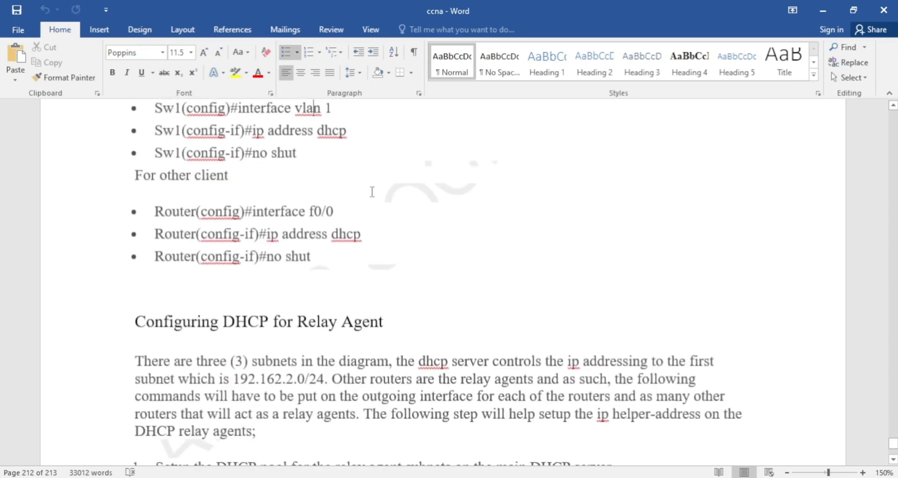
{"action": "key", "text": "Up"}
{"action": "key", "text": "Up"}
{"action": "key", "text": "Up"}
{"action": "key", "text": "Up"}
{"action": "key", "text": "Up"}
{"action": "key", "text": "Up"}
{"action": "key", "text": "Up"}
{"action": "key", "text": "Up"}
{"action": "key", "text": "Up"}
{"action": "key", "text": "Up"}
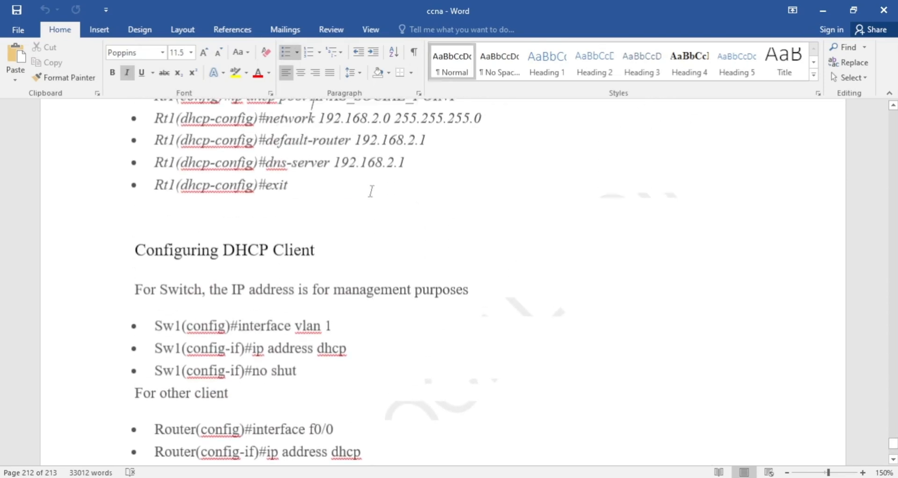
{"action": "key", "text": "Down"}
{"action": "key", "text": "Down"}
{"action": "key", "text": "Down"}
{"action": "key", "text": "Down"}
{"action": "key", "text": "Down"}
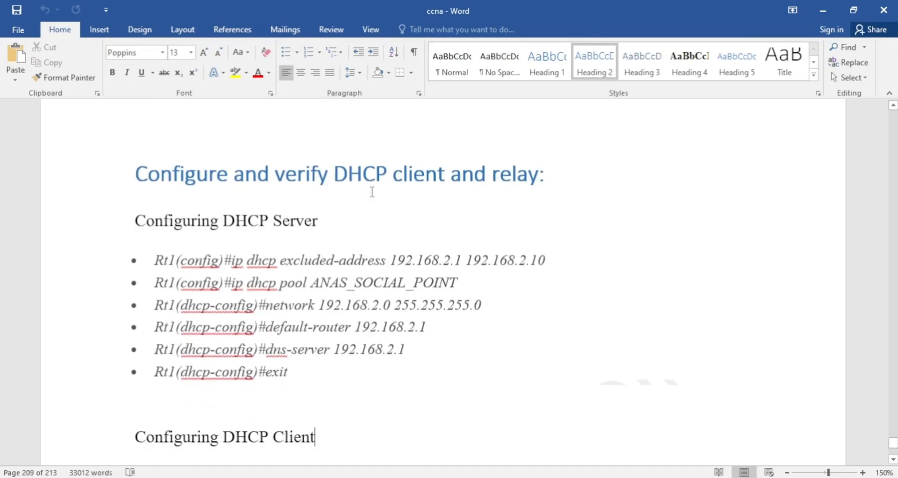
{"action": "left_click_drag", "start_coordinate": [333, 174], "coordinate": [533, 175]}
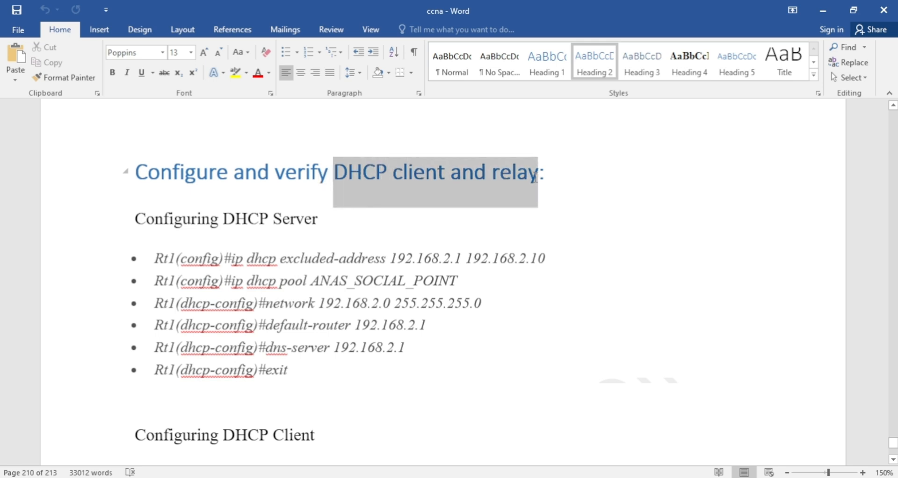
Switch to Cisco Packet Tracer and place three ISR4331 routers in a vertical column in the workspace
{"action": "left_click", "coordinate": [475, 212]}
{"action": "left_click", "coordinate": [430, 477]}
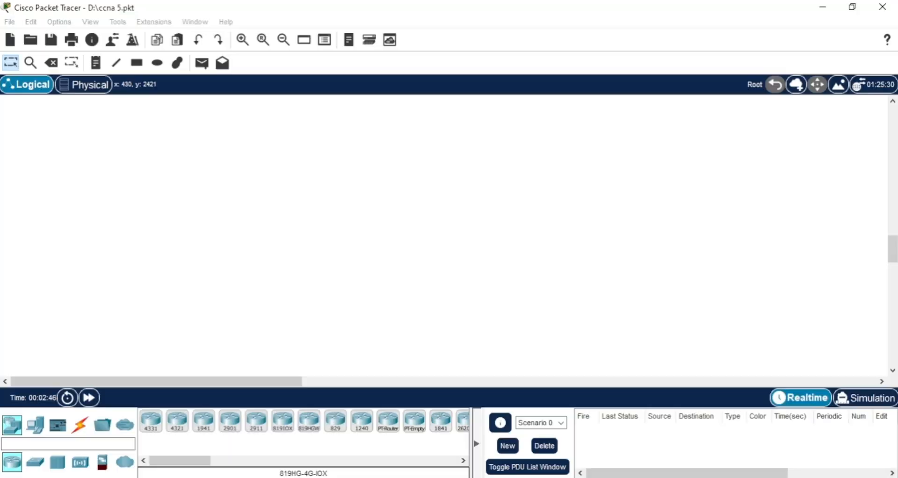
{"action": "left_click", "coordinate": [144, 430]}
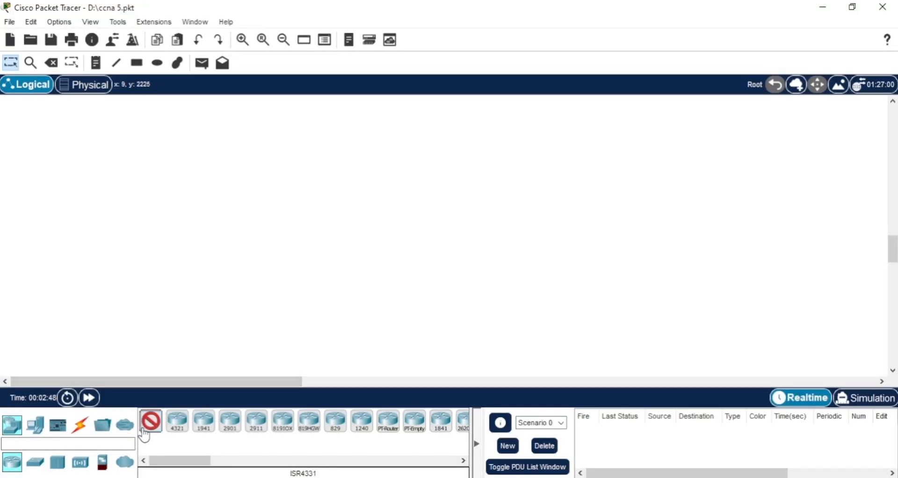
{"action": "left_click", "coordinate": [136, 142]}
{"action": "left_click", "coordinate": [137, 227]}
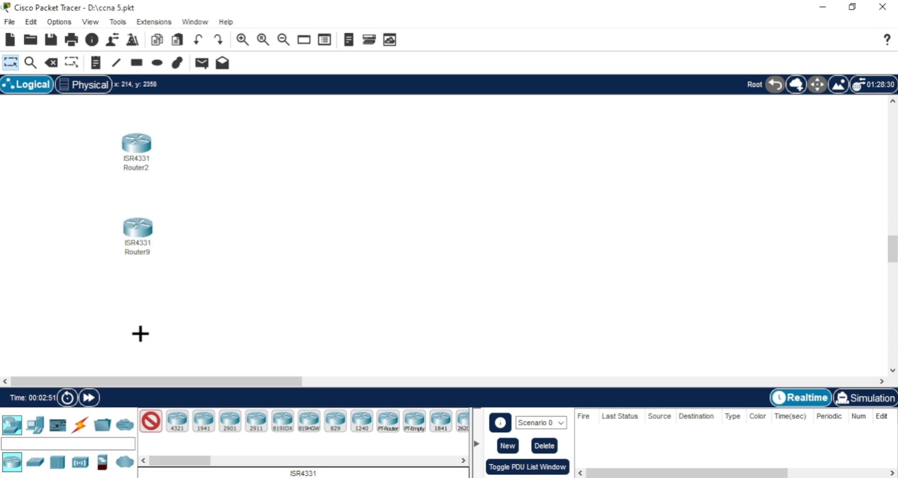
{"action": "left_click", "coordinate": [139, 334]}
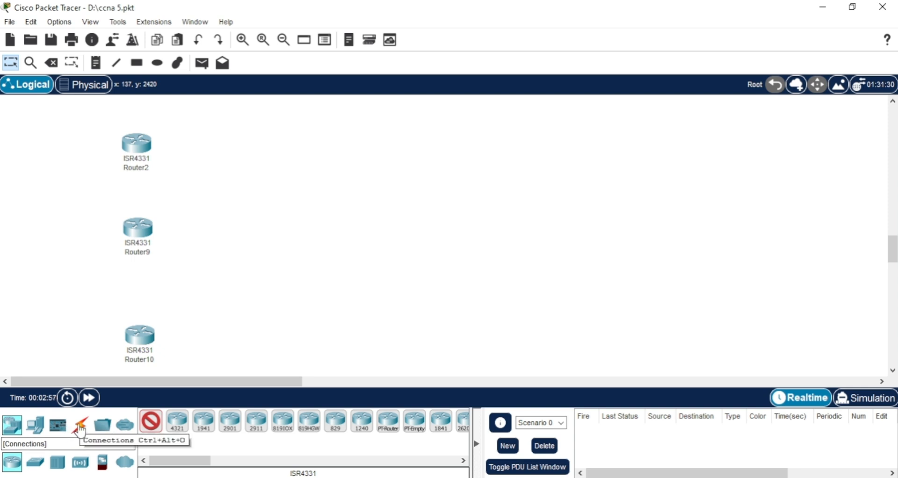
Place three 2960 switches in a column, one beside each ISR4331 router
{"action": "left_click", "coordinate": [81, 430]}
{"action": "left_click", "coordinate": [13, 428]}
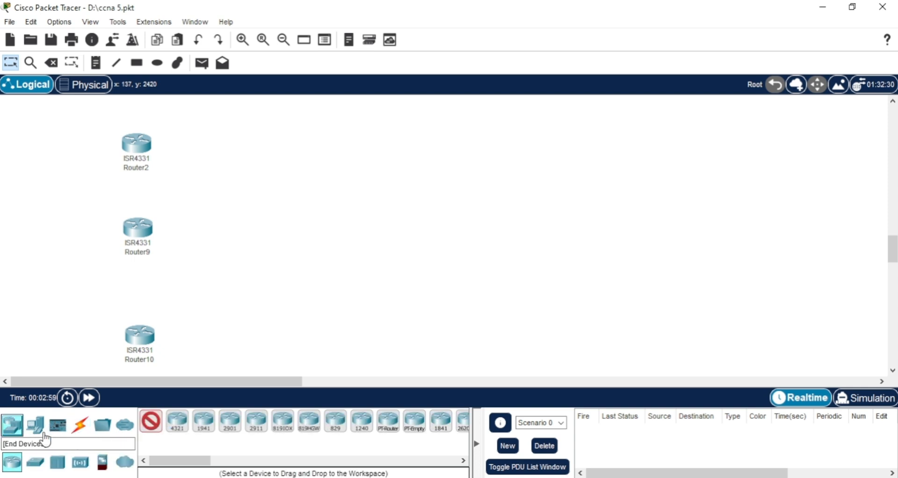
{"action": "left_click", "coordinate": [36, 463]}
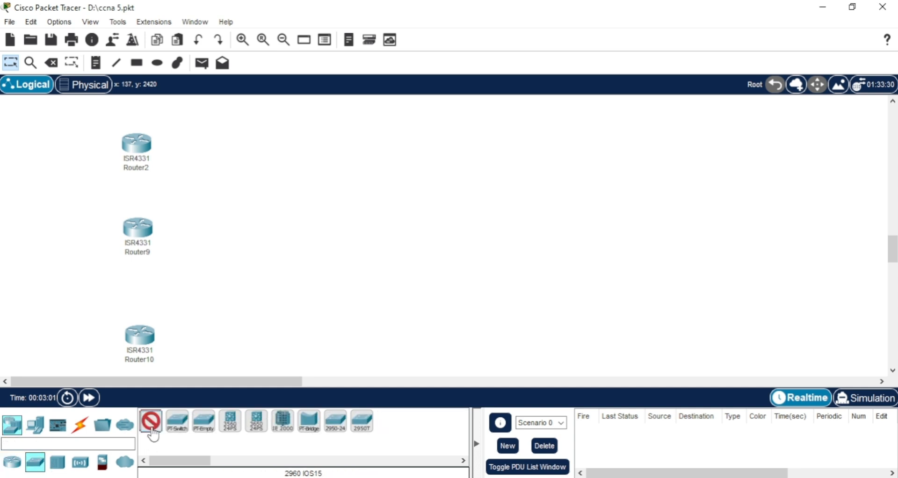
{"action": "left_click", "coordinate": [293, 135]}
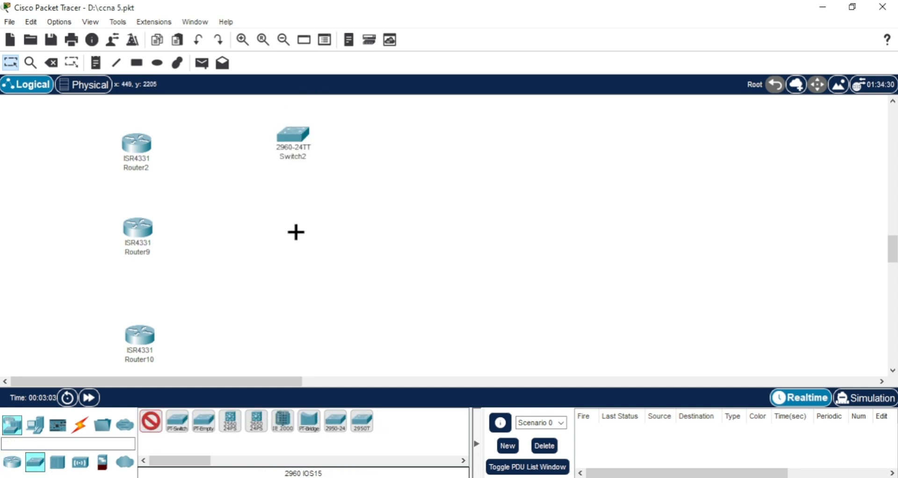
{"action": "left_click", "coordinate": [296, 226]}
{"action": "left_click", "coordinate": [297, 333]}
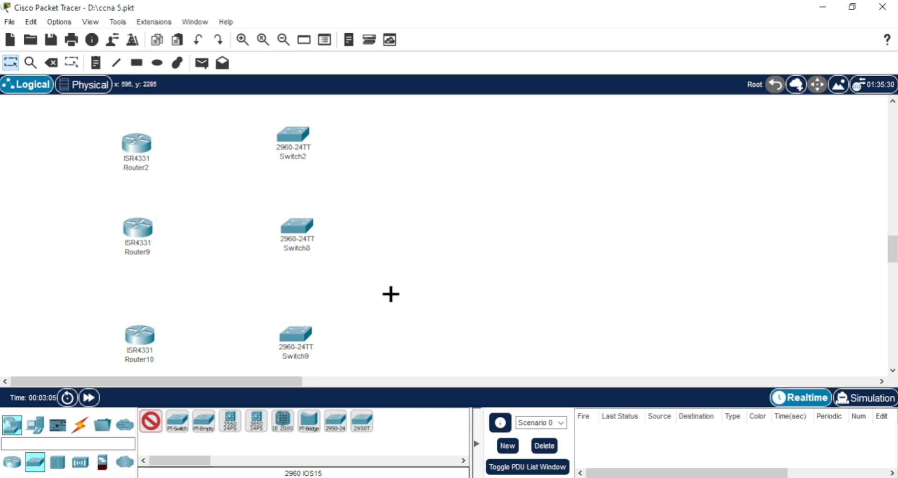
Place three PCs in a column, one beside each 2960 switch
{"action": "left_click", "coordinate": [35, 425]}
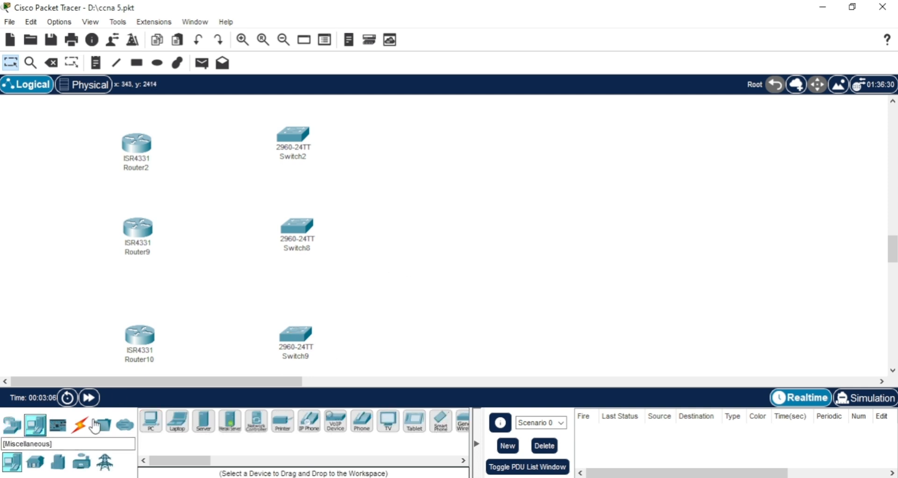
{"action": "left_click", "coordinate": [152, 423]}
{"action": "left_click", "coordinate": [435, 131]}
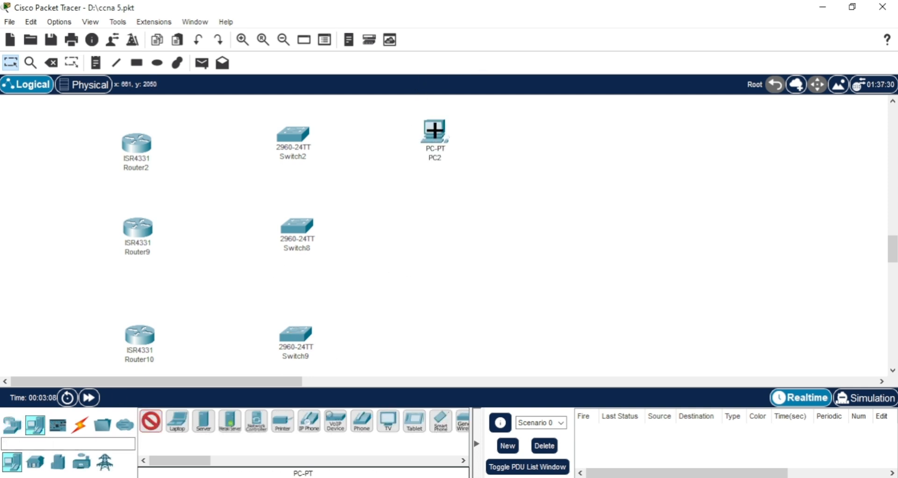
{"action": "left_click", "coordinate": [433, 223]}
{"action": "left_click", "coordinate": [437, 338]}
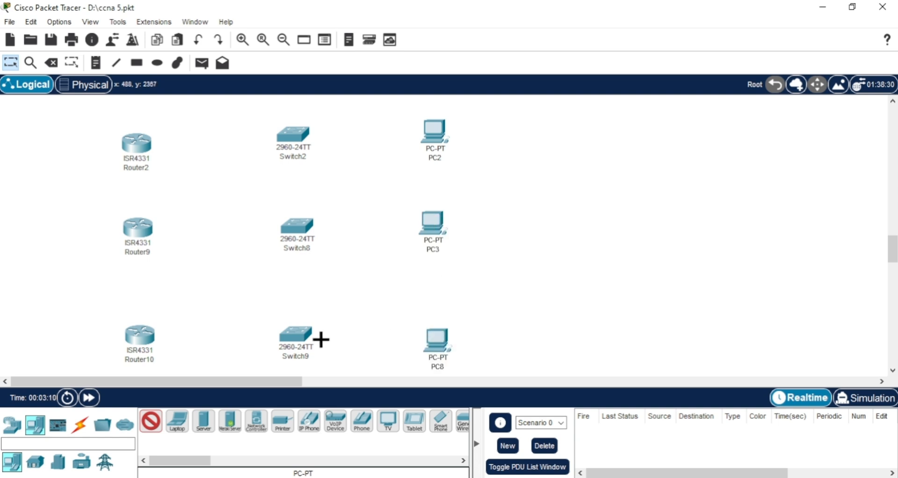
Connect Router2 to Switch2 and Switch2 to PC2 with the automatically chosen connection type
{"action": "left_click", "coordinate": [80, 424]}
{"action": "left_click", "coordinate": [156, 426]}
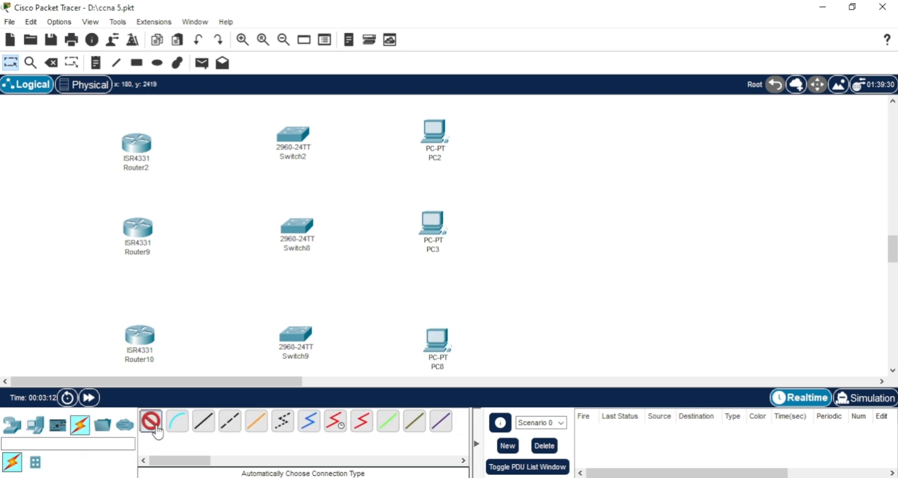
{"action": "left_click", "coordinate": [136, 141]}
{"action": "left_click", "coordinate": [301, 135]}
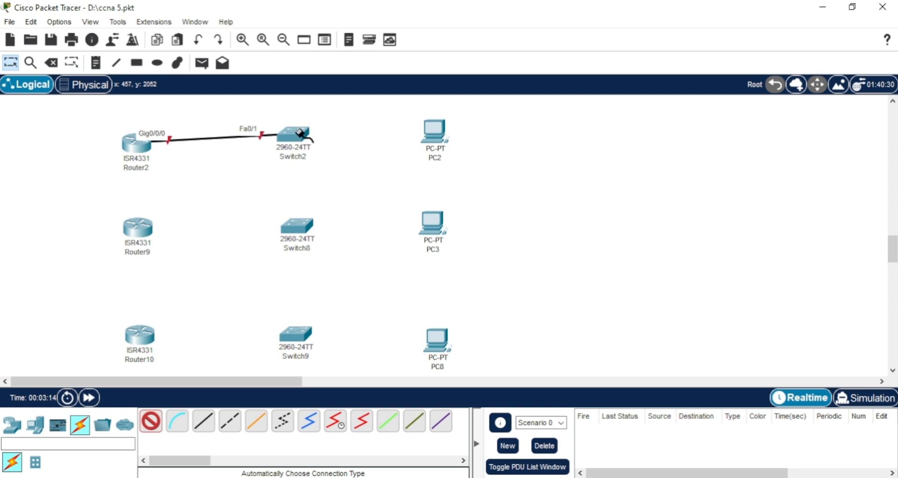
{"action": "left_click", "coordinate": [300, 135]}
{"action": "left_click", "coordinate": [433, 132]}
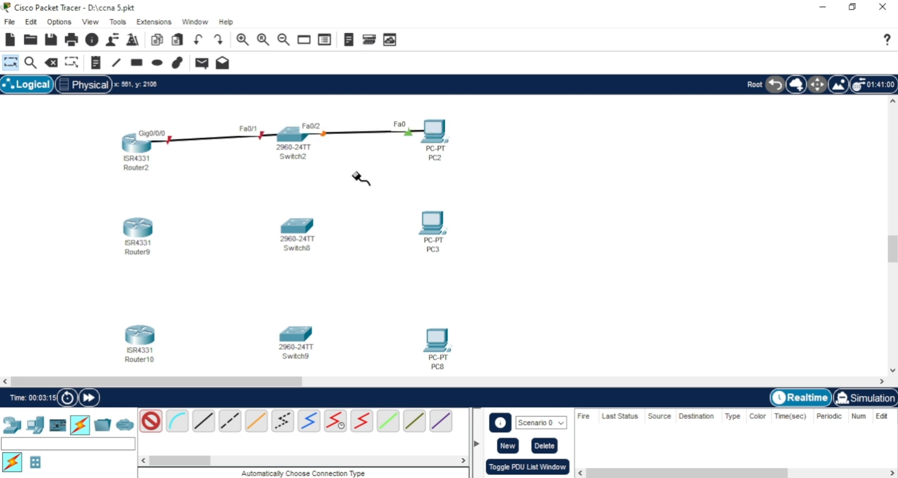
Cable the middle and bottom rows with automatic connections, linking each router to its switch and each switch to its PC
{"action": "left_click", "coordinate": [153, 228]}
{"action": "left_click", "coordinate": [297, 226]}
{"action": "left_click", "coordinate": [297, 226]}
{"action": "left_click", "coordinate": [432, 224]}
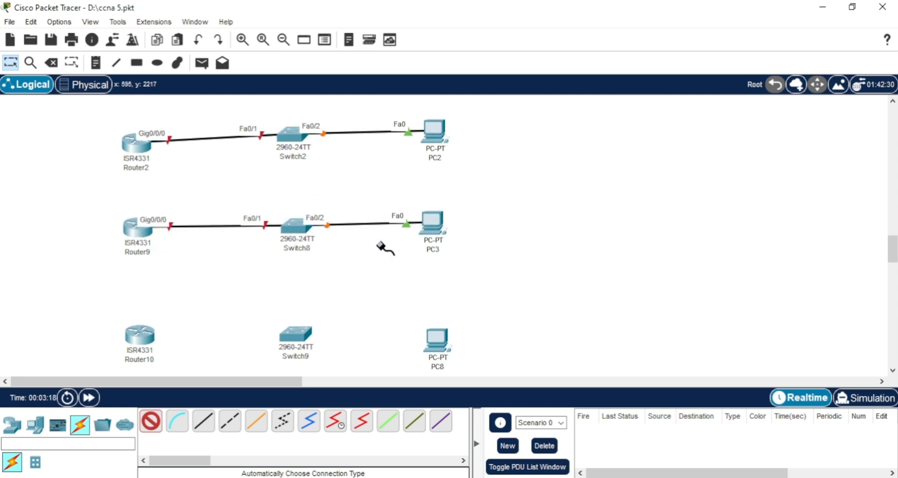
{"action": "left_click", "coordinate": [140, 334]}
{"action": "left_click", "coordinate": [296, 333]}
{"action": "left_click", "coordinate": [296, 334]}
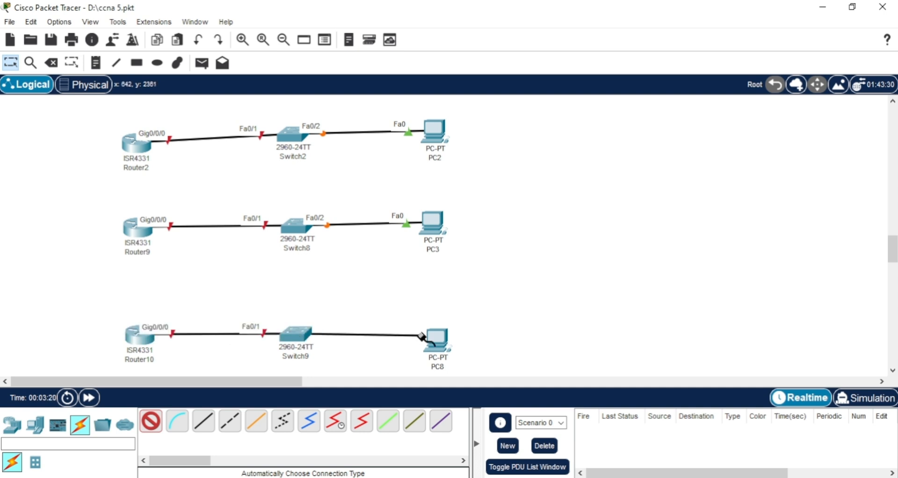
{"action": "left_click", "coordinate": [435, 340]}
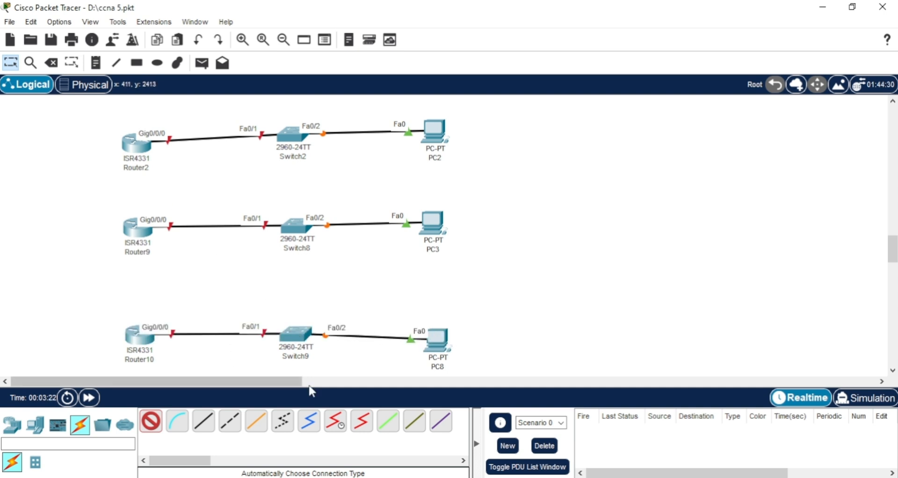
{"action": "key", "text": "Escape"}
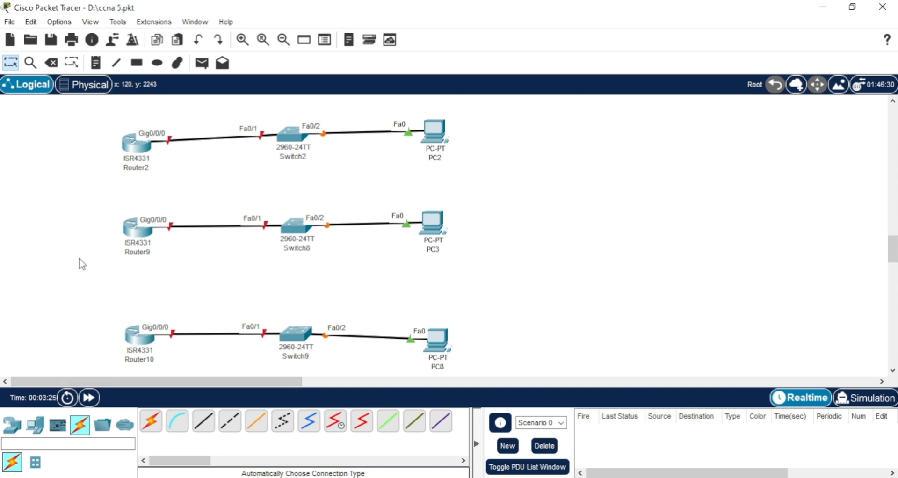
Install a NIM-2T serial module in the first empty slot of Router2, Router9 and Router10, powering each router off for the change and back on
{"action": "left_click", "coordinate": [138, 145]}
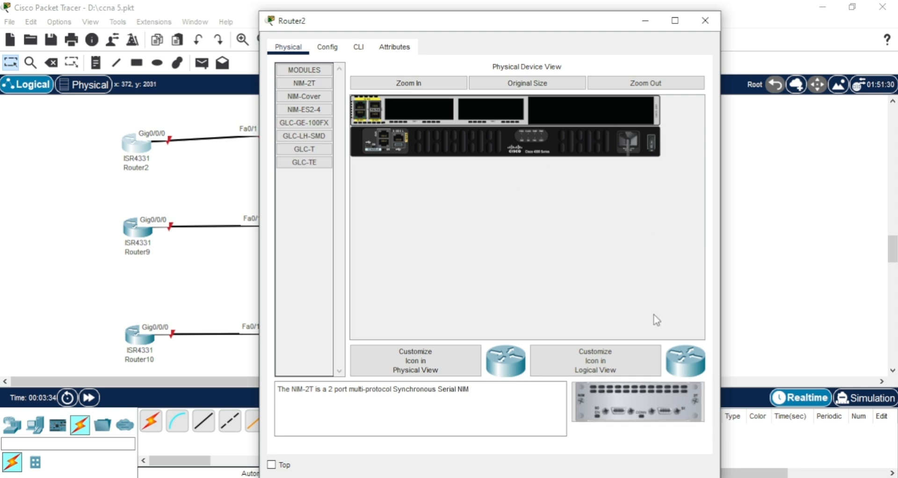
{"action": "left_click_drag", "start_coordinate": [640, 408], "coordinate": [420, 109]}
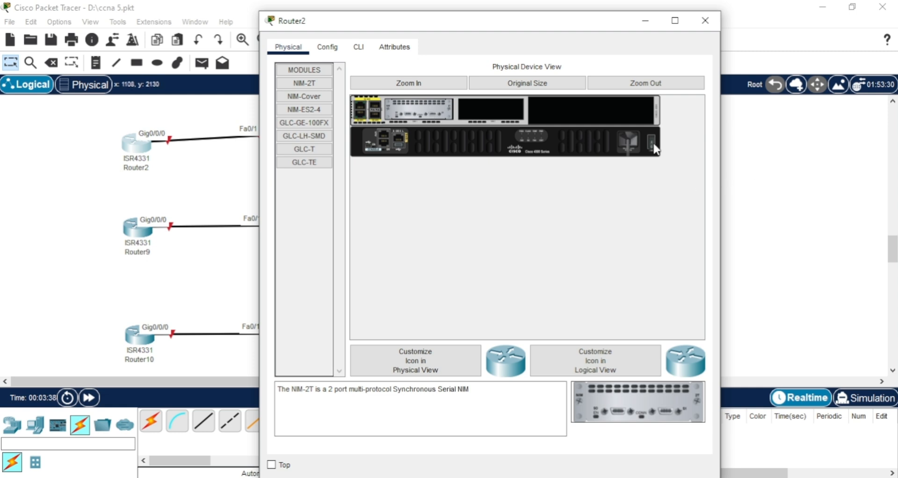
{"action": "left_click", "coordinate": [705, 21]}
{"action": "left_click", "coordinate": [136, 228]}
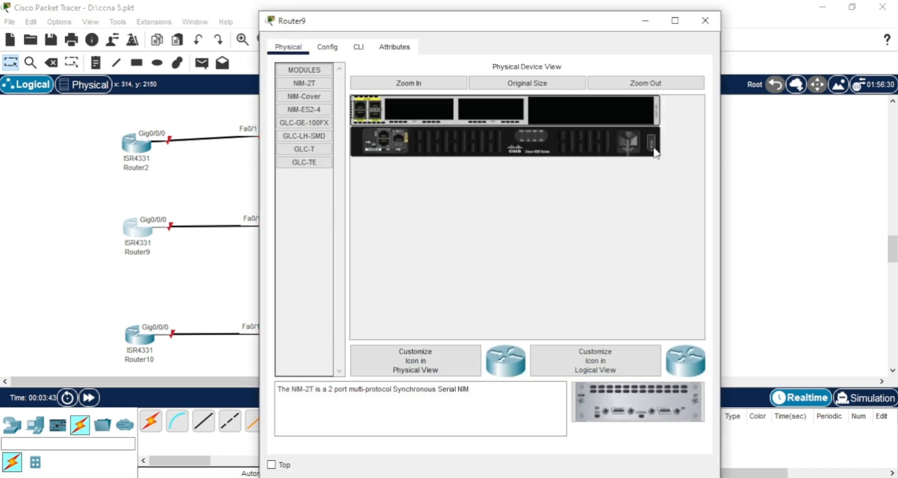
{"action": "left_click_drag", "start_coordinate": [639, 394], "coordinate": [414, 105]}
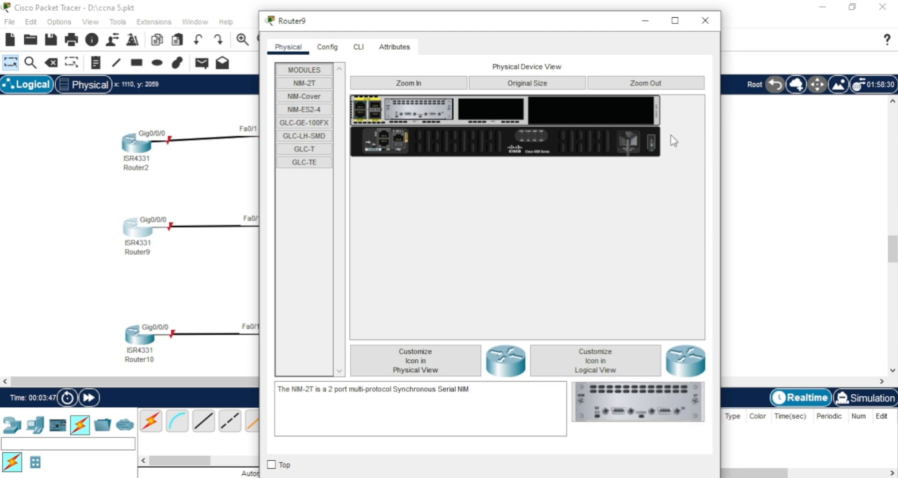
{"action": "left_click", "coordinate": [705, 20]}
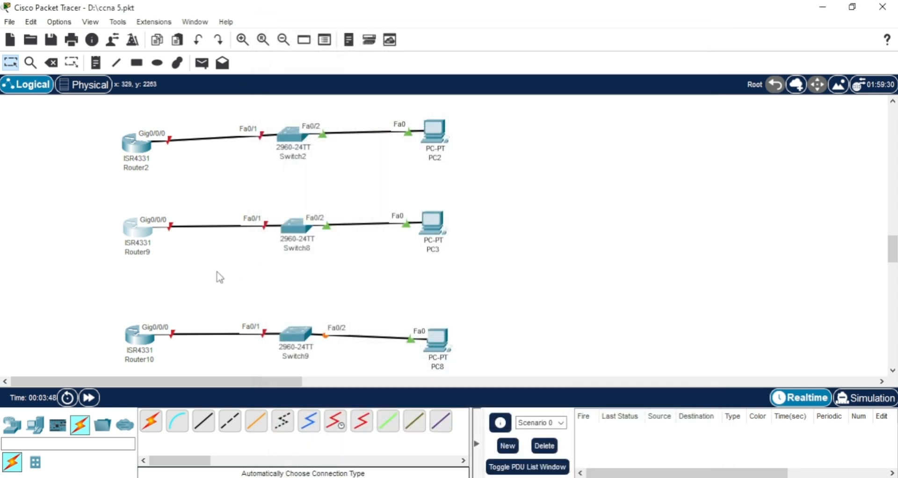
{"action": "left_click", "coordinate": [142, 339]}
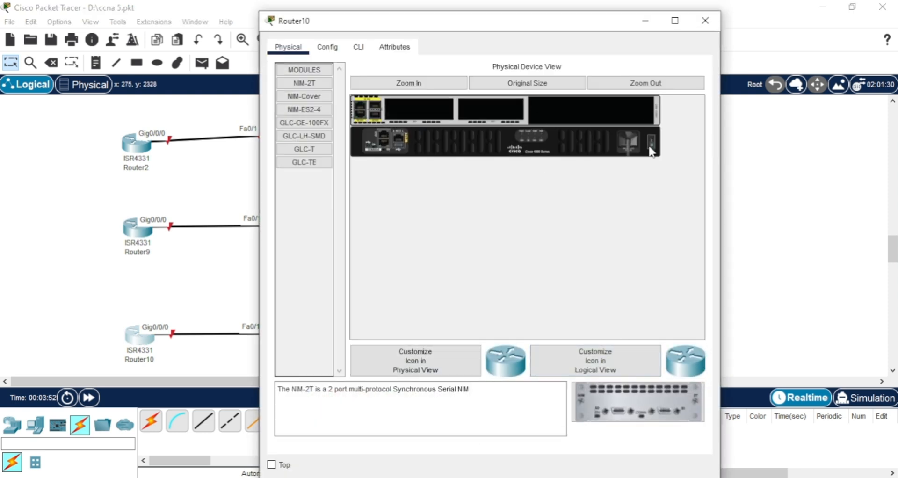
{"action": "left_click_drag", "start_coordinate": [641, 396], "coordinate": [426, 102]}
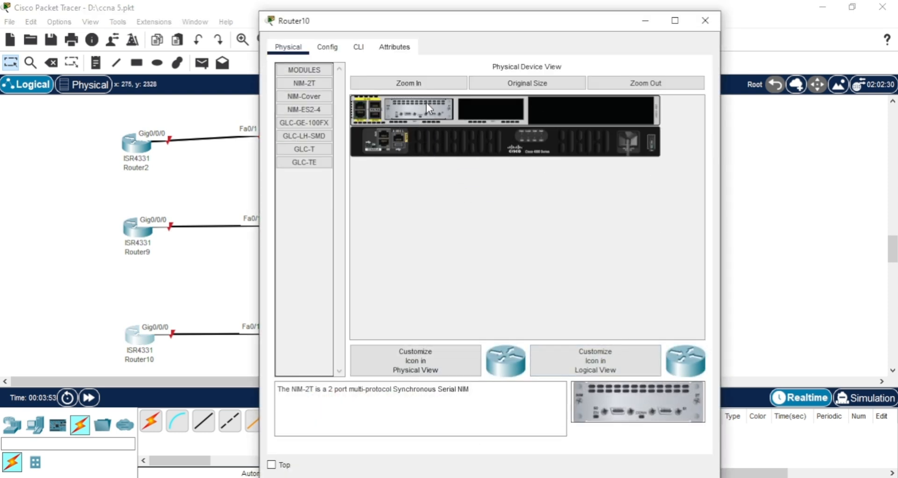
{"action": "left_click", "coordinate": [705, 21]}
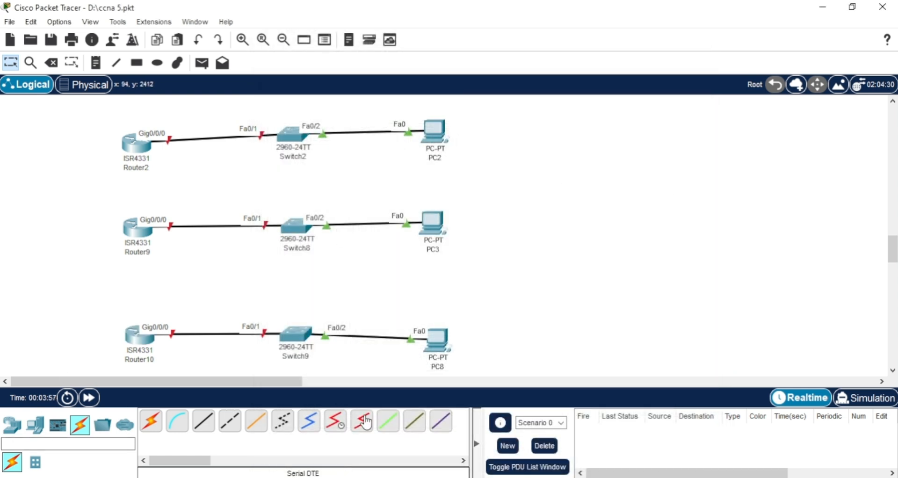
Connect Router2's Serial0/1/0 to Router9's Serial0/1/0 with a Serial DTE cable
{"action": "left_click", "coordinate": [359, 429]}
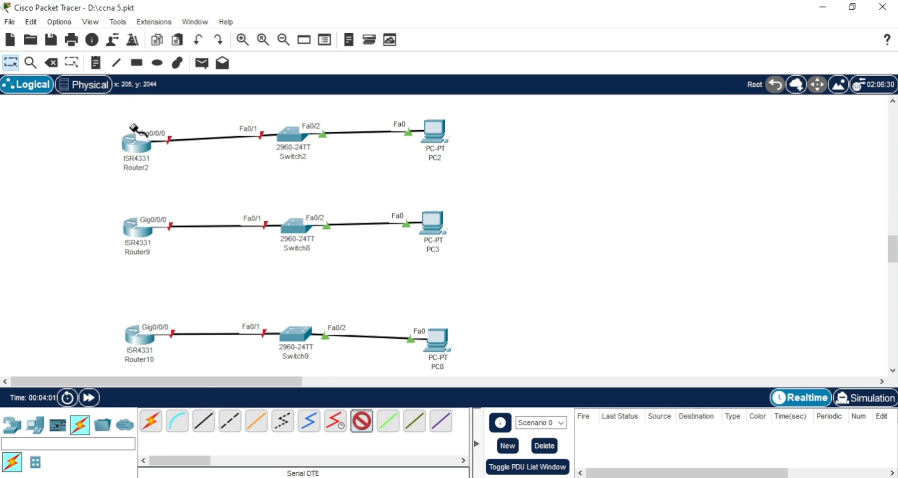
{"action": "left_click", "coordinate": [135, 149]}
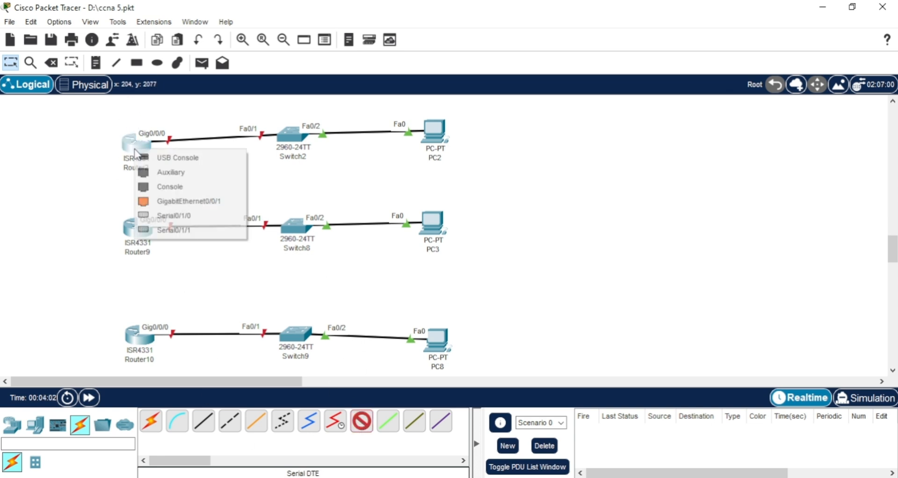
{"action": "left_click", "coordinate": [165, 216]}
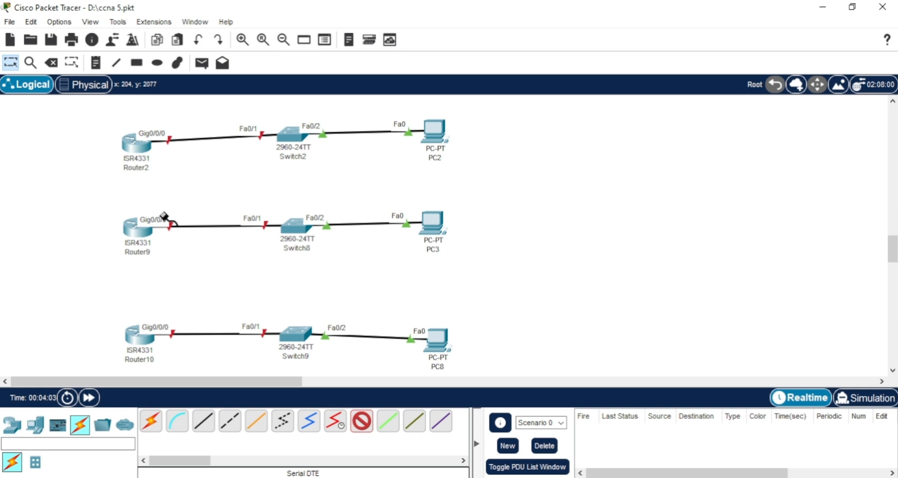
{"action": "left_click", "coordinate": [134, 226]}
{"action": "left_click", "coordinate": [154, 298]}
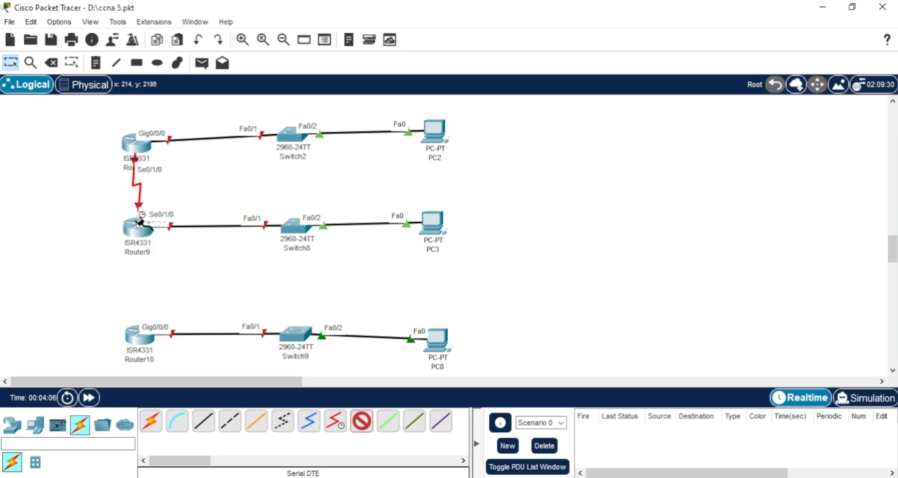
Connect Router9's Serial0/1/1 to Router10's Serial0/1/0 with a Serial DTE cable
{"action": "left_click", "coordinate": [135, 229]}
{"action": "left_click", "coordinate": [181, 302]}
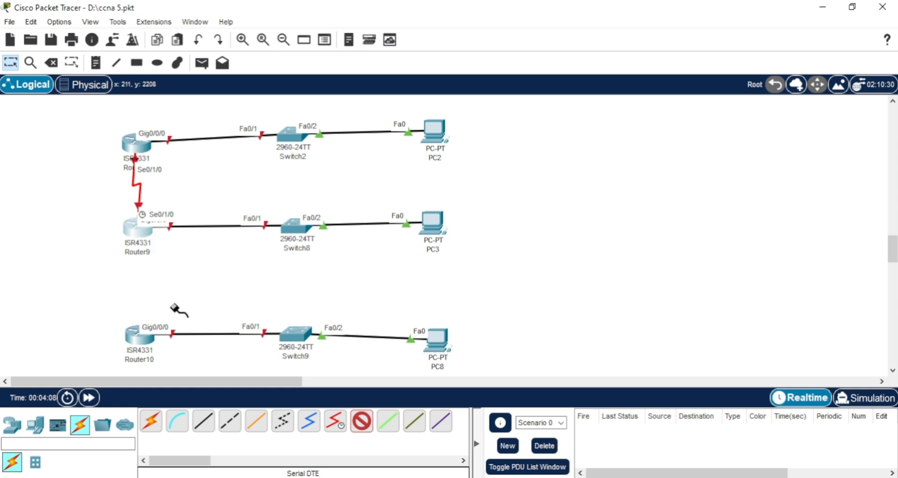
{"action": "left_click", "coordinate": [136, 341]}
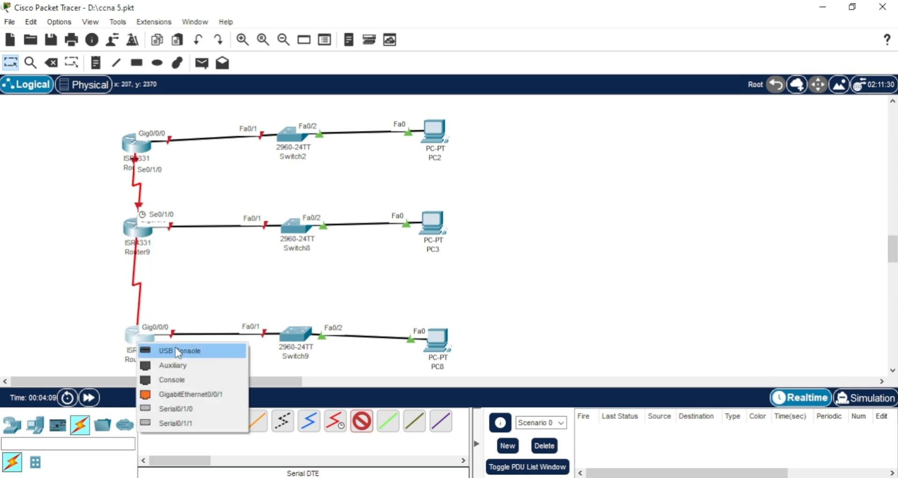
{"action": "left_click", "coordinate": [176, 408]}
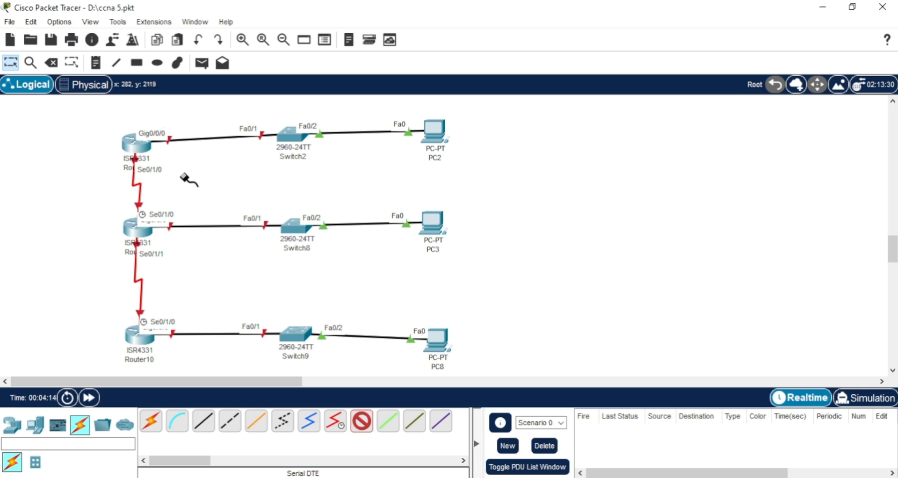
{"action": "key", "text": "Escape"}
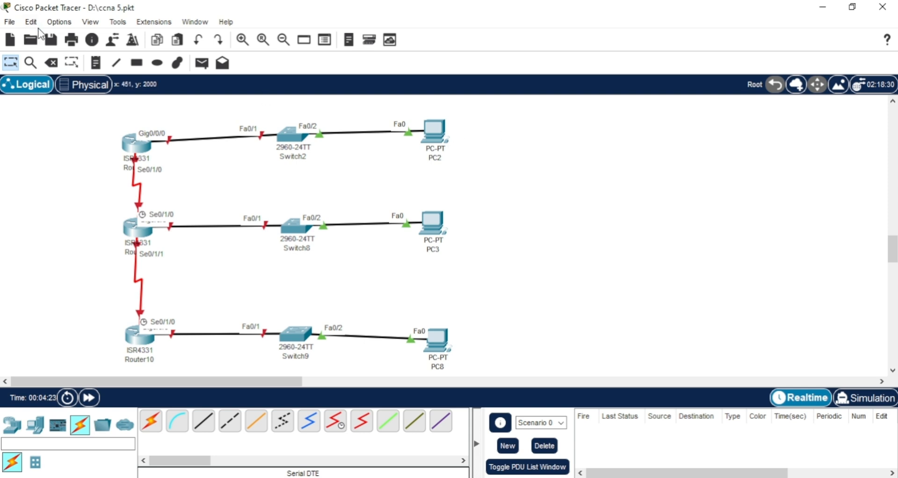
Draw unfilled, black-outlined rectangles around the three router-switch-PC rows and the two serial links between the routers
{"action": "left_click", "coordinate": [138, 66]}
{"action": "left_click_drag", "start_coordinate": [156, 112], "coordinate": [469, 164]}
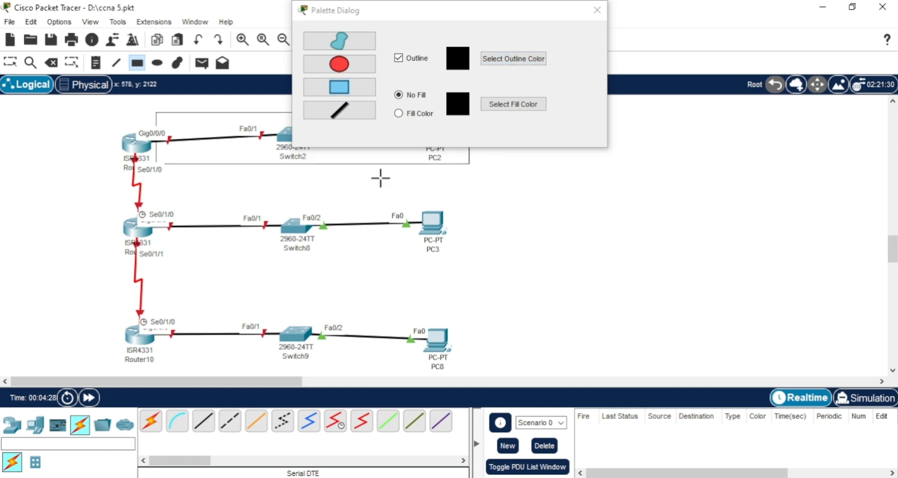
{"action": "left_click_drag", "start_coordinate": [112, 150], "coordinate": [172, 222]}
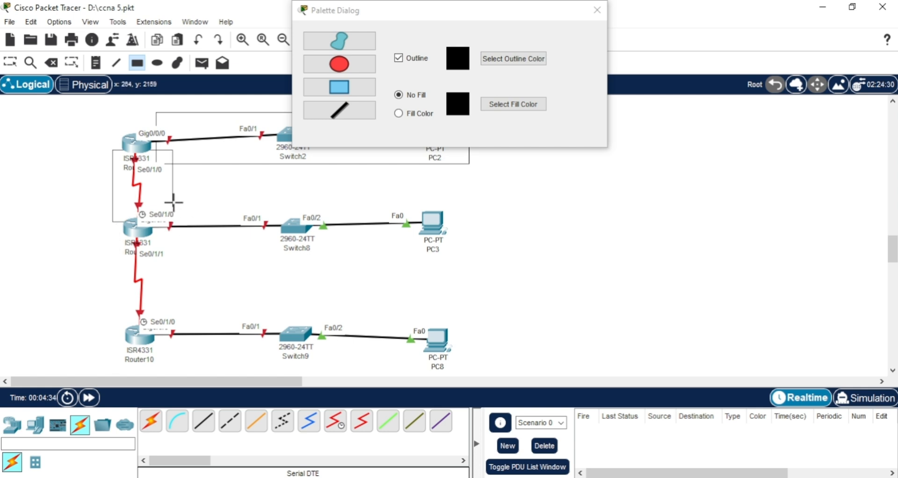
{"action": "mouse_move", "coordinate": [155, 204]}
{"action": "left_mouse_down"}
{"action": "mouse_move", "coordinate": [157, 233]}
{"action": "mouse_move", "coordinate": [392, 232]}
{"action": "mouse_move", "coordinate": [495, 248]}
{"action": "mouse_move", "coordinate": [465, 247]}
{"action": "mouse_move", "coordinate": [471, 239]}
{"action": "mouse_move", "coordinate": [466, 256]}
{"action": "left_mouse_up"}
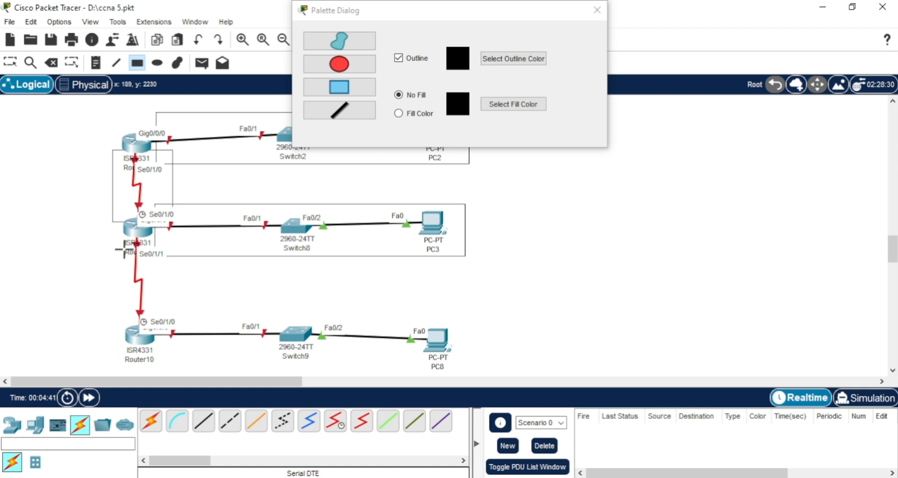
{"action": "left_click_drag", "start_coordinate": [124, 250], "coordinate": [164, 313]}
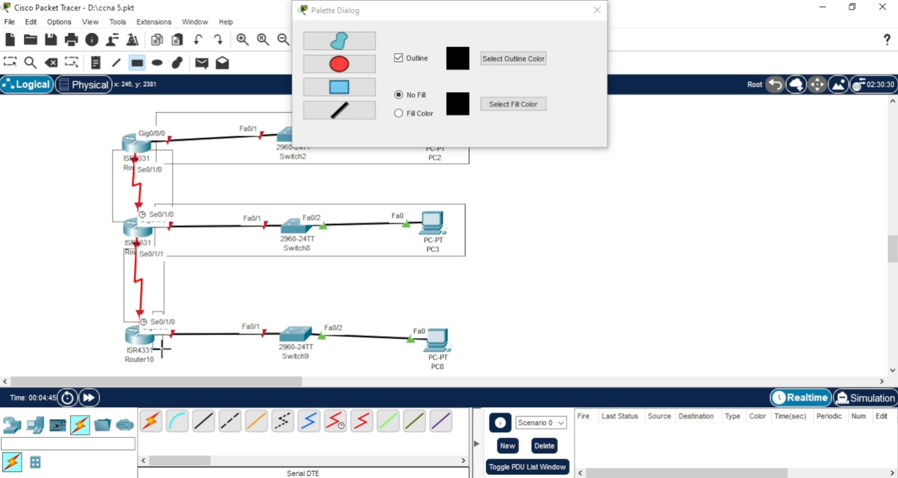
{"action": "left_click_drag", "start_coordinate": [162, 348], "coordinate": [473, 372]}
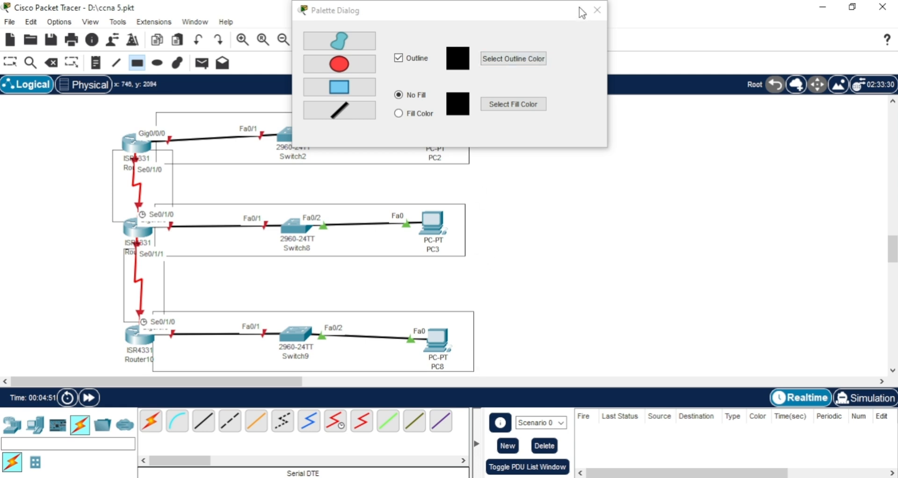
{"action": "left_click", "coordinate": [598, 10]}
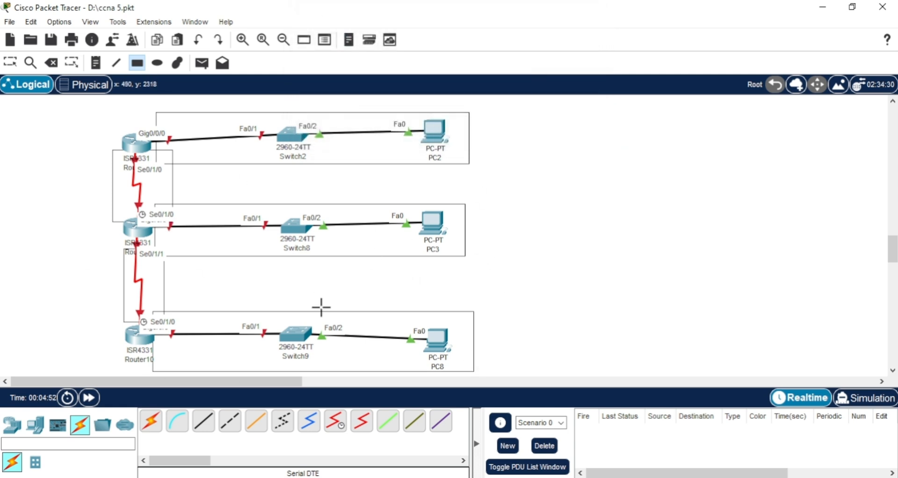
{"action": "key", "text": "Escape"}
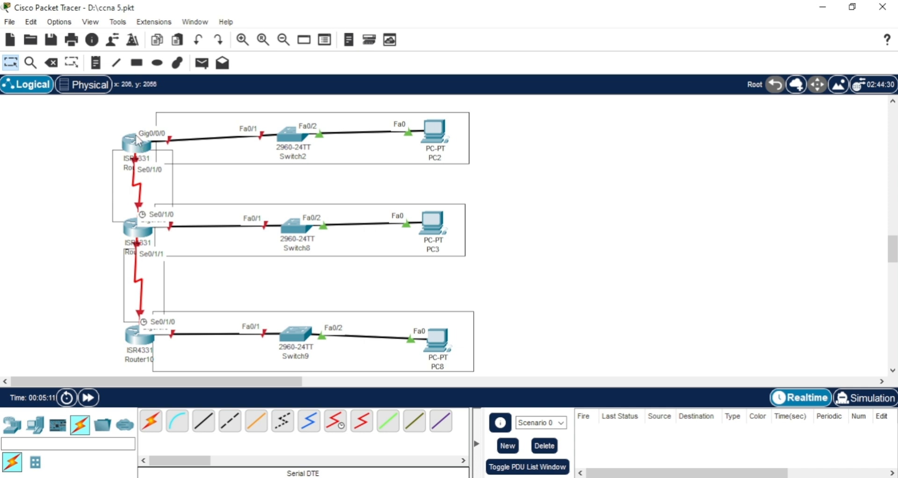
Place a "DHCP Client" note beside the top router
{"action": "left_click", "coordinate": [136, 64]}
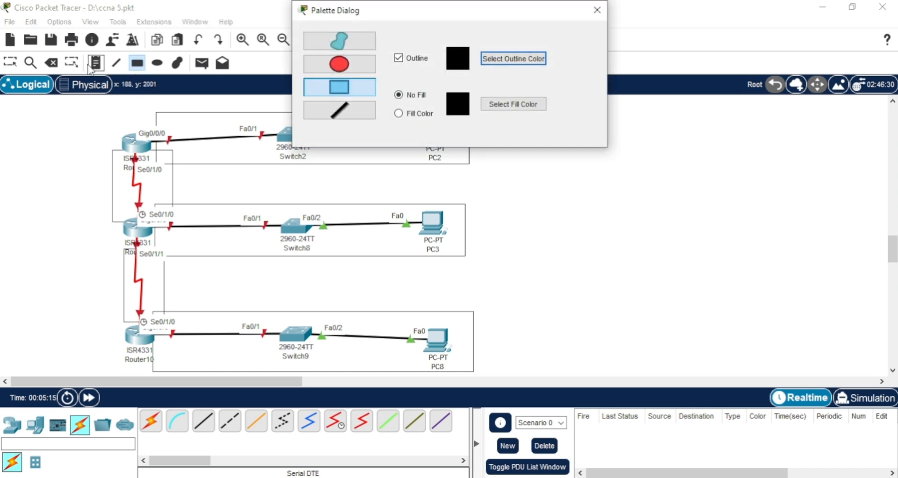
{"action": "left_click", "coordinate": [597, 10]}
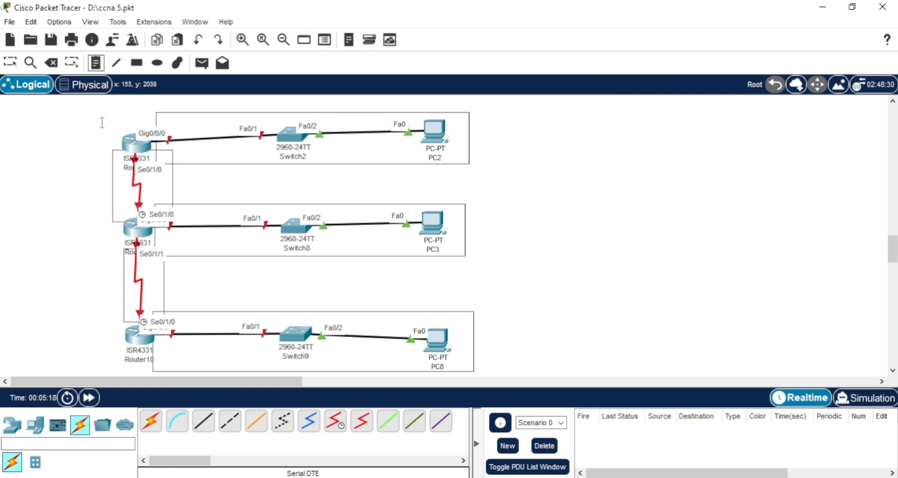
{"action": "left_click", "coordinate": [45, 143]}
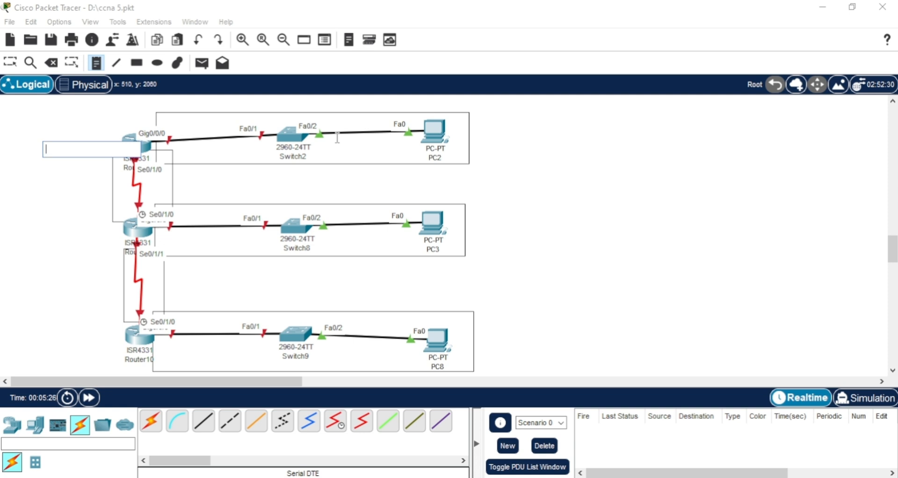
{"action": "type", "text": "DHCP CLIE"}
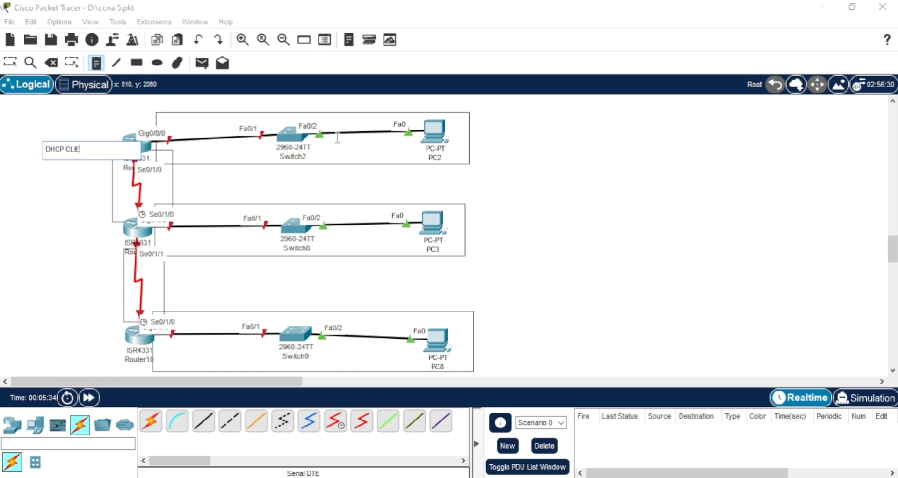
{"action": "key", "text": "BackSpace"}
{"action": "key", "text": "BackSpace"}
{"action": "type", "text": "nt"}
Place the notes "DHCP Relay 1" beside the middle router and "DHCP Relay 2" beside the bottom router
{"action": "left_click", "coordinate": [44, 233]}
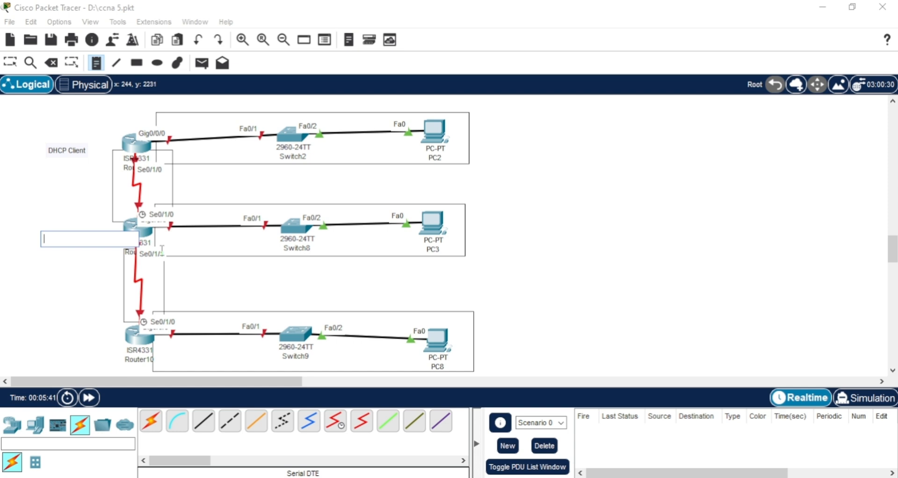
{"action": "type", "text": "DH"}
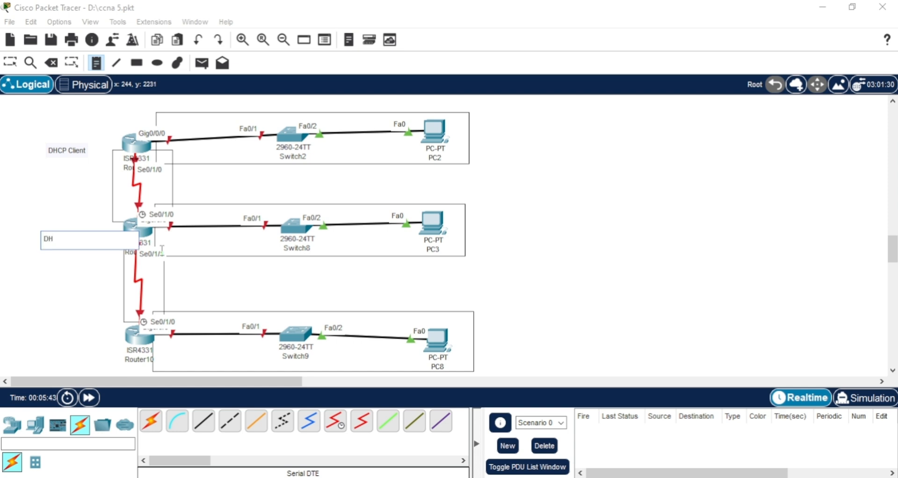
{"action": "type", "text": "CP Relay 1"}
{"action": "left_click", "coordinate": [51, 340]}
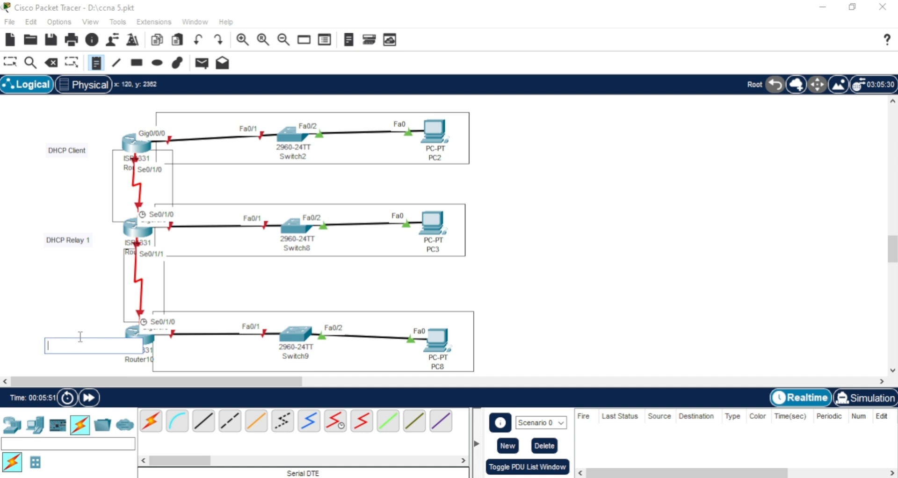
{"action": "type", "text": "DH"}
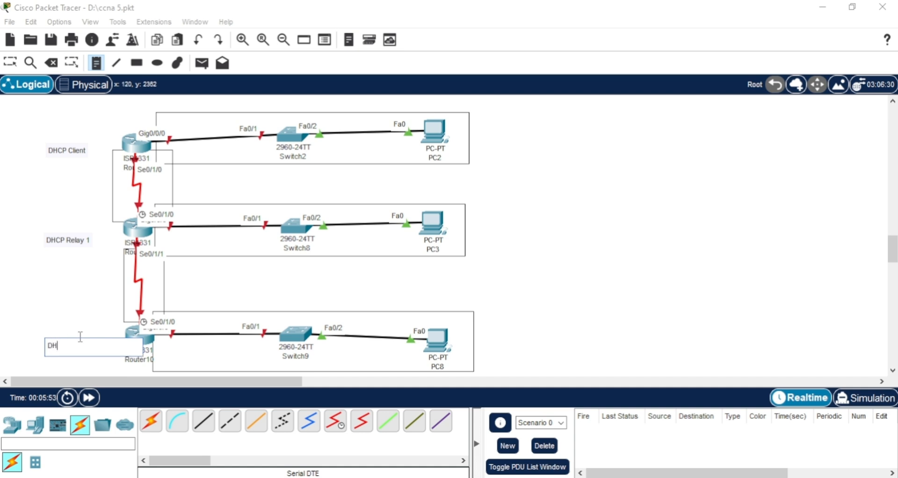
{"action": "type", "text": "CP Relay 2"}
{"action": "key", "text": "Return"}
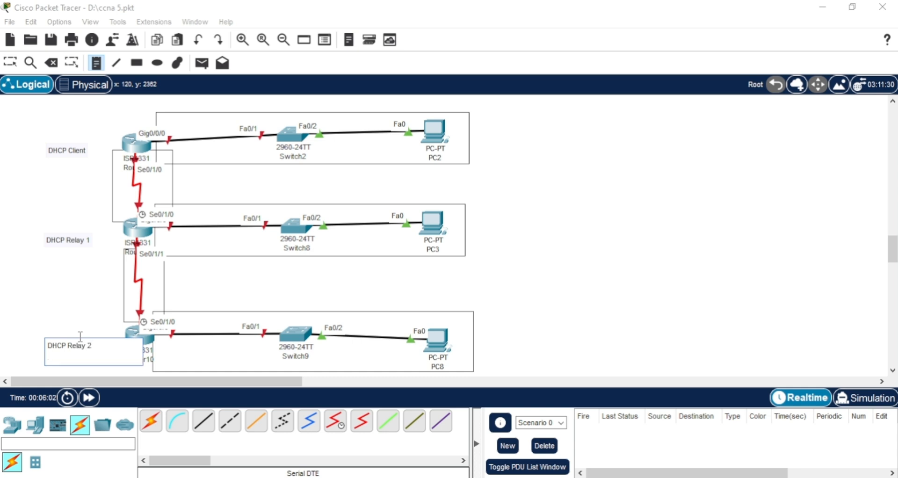
{"action": "key", "text": "Escape"}
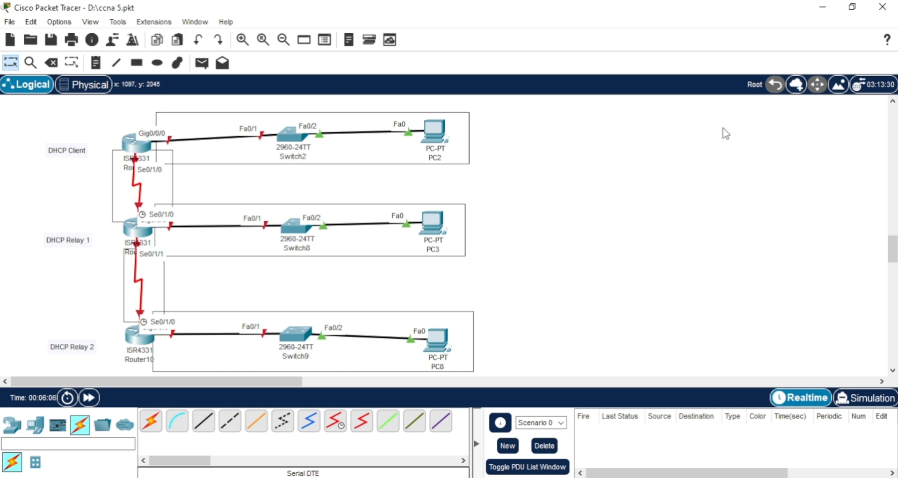
Check the "Configuring DHCP Server" heading in the ccna Word document and return to Packet Tracer
{"action": "left_click", "coordinate": [412, 477]}
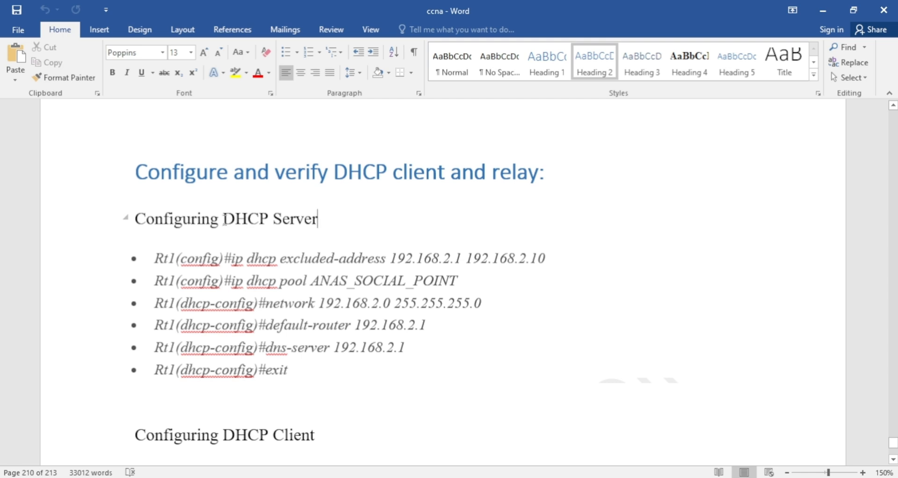
{"action": "left_click_drag", "start_coordinate": [224, 218], "coordinate": [334, 210]}
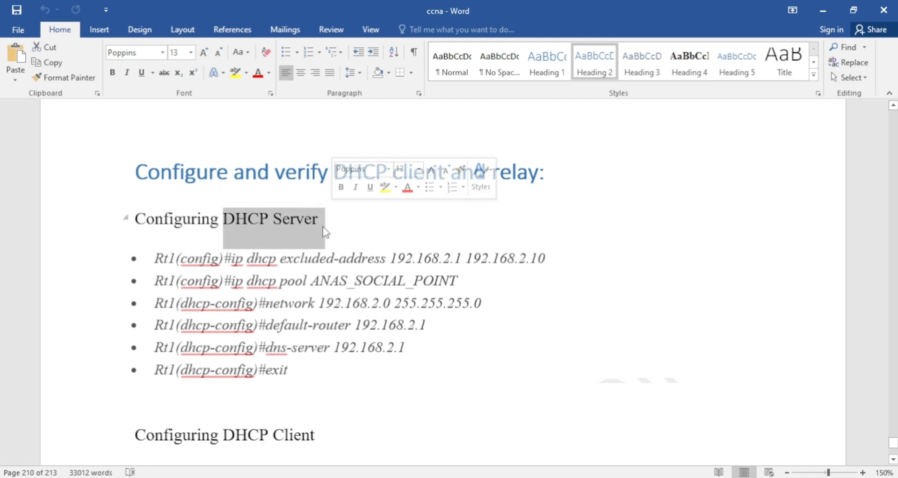
{"action": "left_click", "coordinate": [334, 209]}
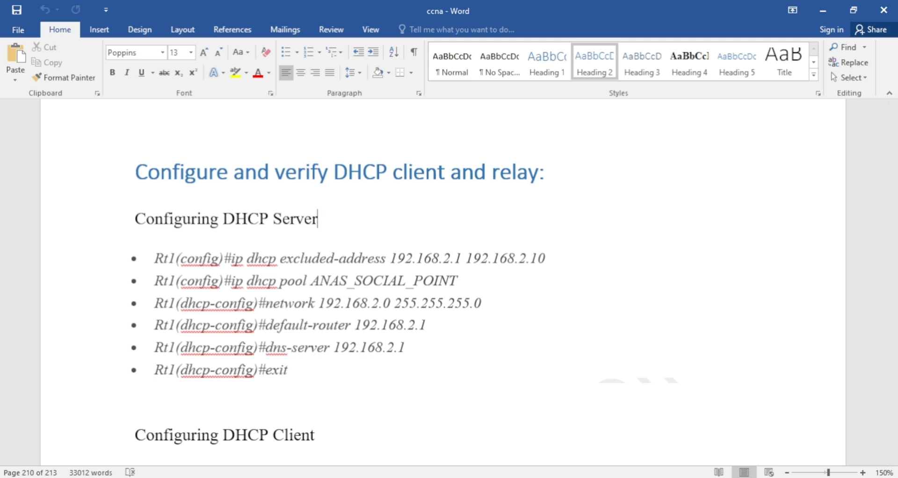
{"action": "key", "text": "alt+Tab"}
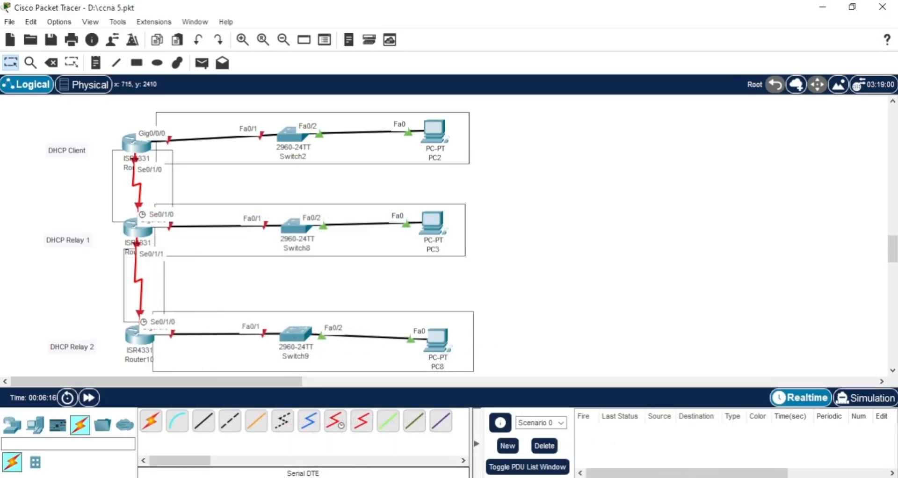
Change the note beside the top router to "DHCP Server"
{"action": "double_click", "coordinate": [75, 149]}
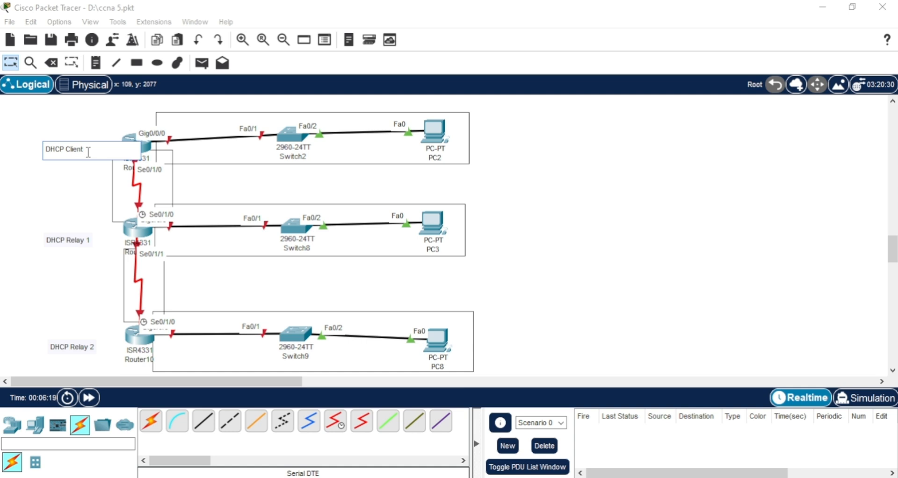
{"action": "key", "text": "BackSpace"}
{"action": "key", "text": "BackSpace"}
{"action": "type", "text": "Server"}
{"action": "key", "text": "Return"}
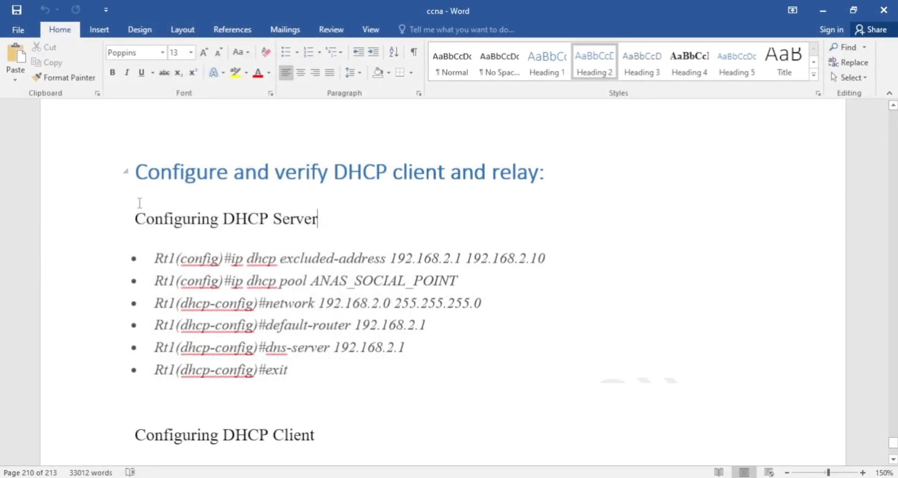
Switch to the ccna Word document and read the command list for configuring the DHCP server
{"action": "left_click_drag", "start_coordinate": [156, 258], "coordinate": [524, 372]}
{"action": "left_click", "coordinate": [523, 372]}
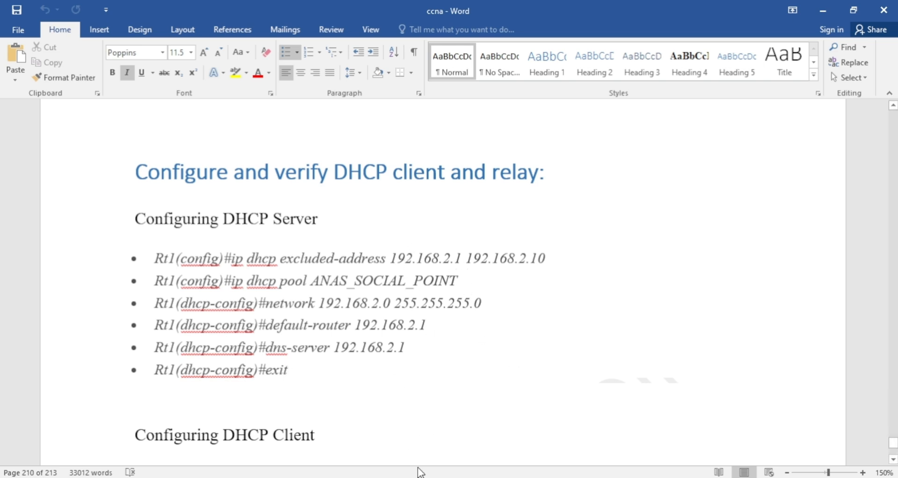
{"action": "mouse_move", "coordinate": [398, 477]}
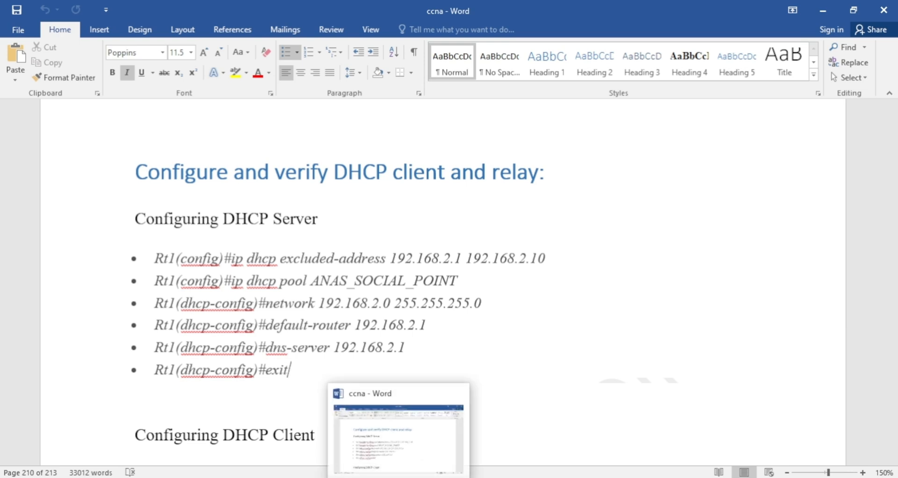
{"action": "left_click", "coordinate": [631, 418]}
Read the "Configuring DHCP Client" section with the commands for the switch and for other clients
{"action": "key", "text": "Down"}
{"action": "key", "text": "Down"}
{"action": "key", "text": "Down"}
{"action": "key", "text": "Down"}
{"action": "key", "text": "Down"}
{"action": "key", "text": "Down"}
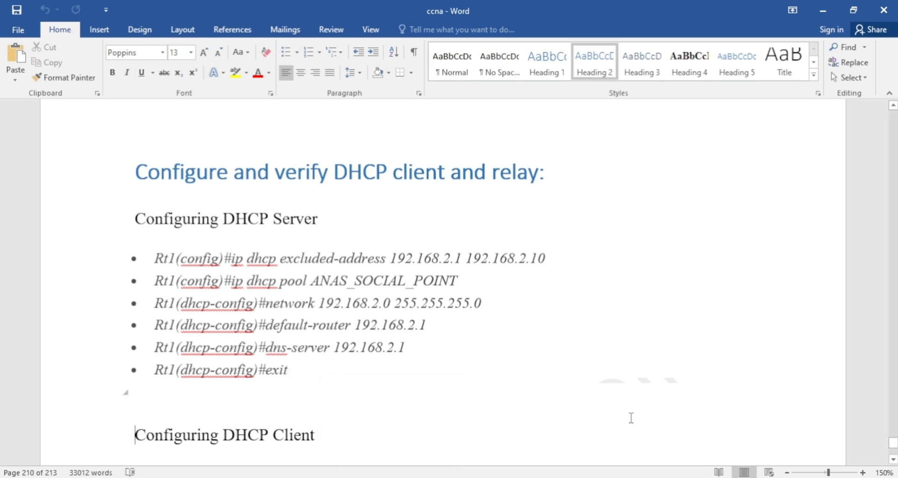
{"action": "key", "text": "Down"}
{"action": "key", "text": "Down"}
{"action": "key", "text": "Down"}
{"action": "key", "text": "Down"}
{"action": "key", "text": "Down"}
{"action": "key", "text": "Down"}
{"action": "key", "text": "Down"}
{"action": "key", "text": "Down"}
{"action": "key", "text": "Down"}
{"action": "key", "text": "Down"}
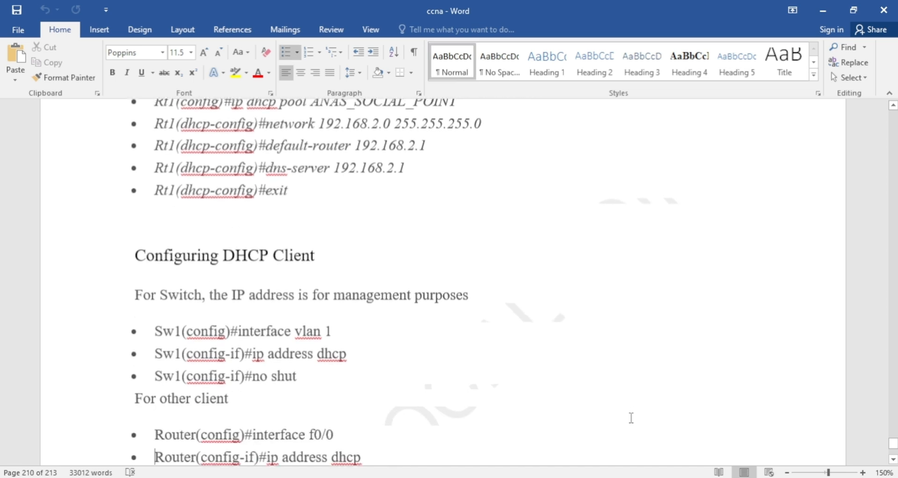
Read the Step 1 commands that create the DHCP pools for Relay Agent-1 and Relay Agent-2 on the DHCP server
{"action": "key", "text": "Down"}
{"action": "key", "text": "Down"}
{"action": "key", "text": "Down"}
{"action": "key", "text": "Down"}
{"action": "key", "text": "Down"}
{"action": "key", "text": "Down"}
{"action": "key", "text": "Down"}
{"action": "key", "text": "Down"}
{"action": "key", "text": "Down"}
{"action": "key", "text": "Down"}
{"action": "key", "text": "Down"}
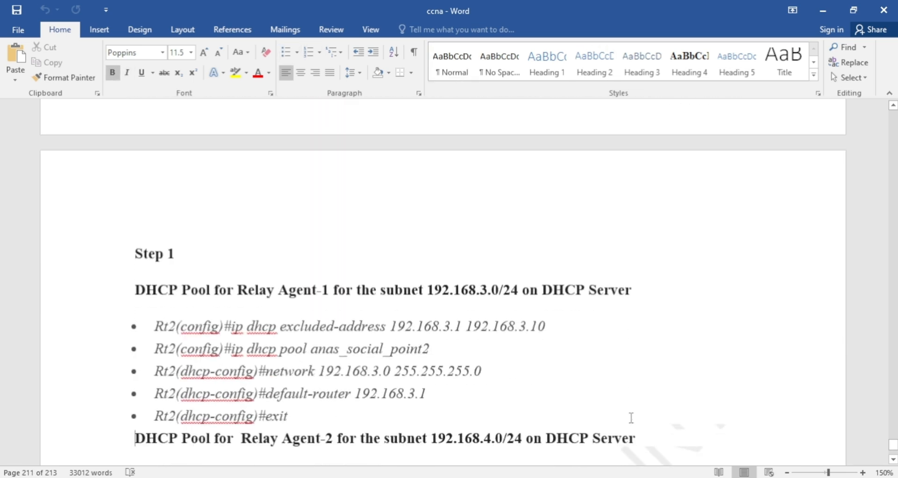
{"action": "key", "text": "Down"}
{"action": "key", "text": "Down"}
{"action": "key", "text": "Down"}
{"action": "key", "text": "Down"}
{"action": "key", "text": "Down"}
{"action": "key", "text": "Down"}
{"action": "key", "text": "Down"}
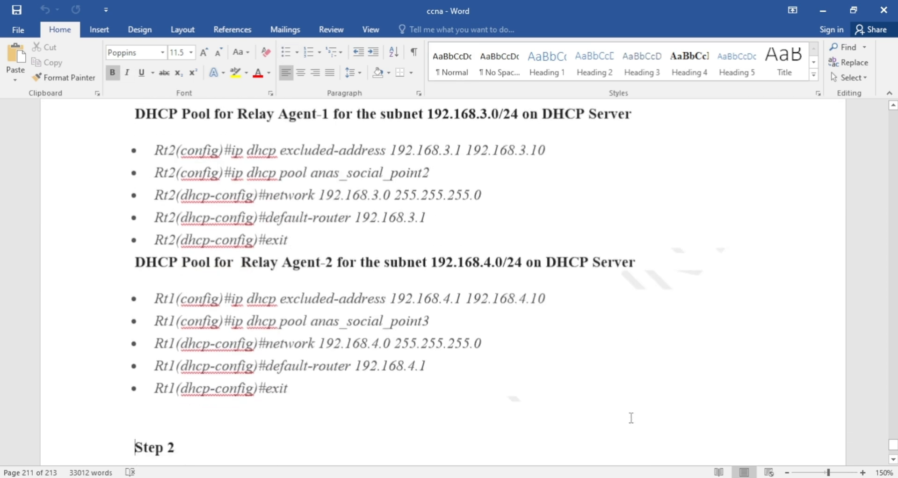
Read the Step 2 OSPF routing commands for Rt1, Rt2 and Rt3 and the start of the Step 3 IP helper-address section
{"action": "key", "text": "Down"}
{"action": "key", "text": "Down"}
{"action": "key", "text": "Down"}
{"action": "key", "text": "Down"}
{"action": "key", "text": "Down"}
{"action": "key", "text": "Down"}
{"action": "key", "text": "Down"}
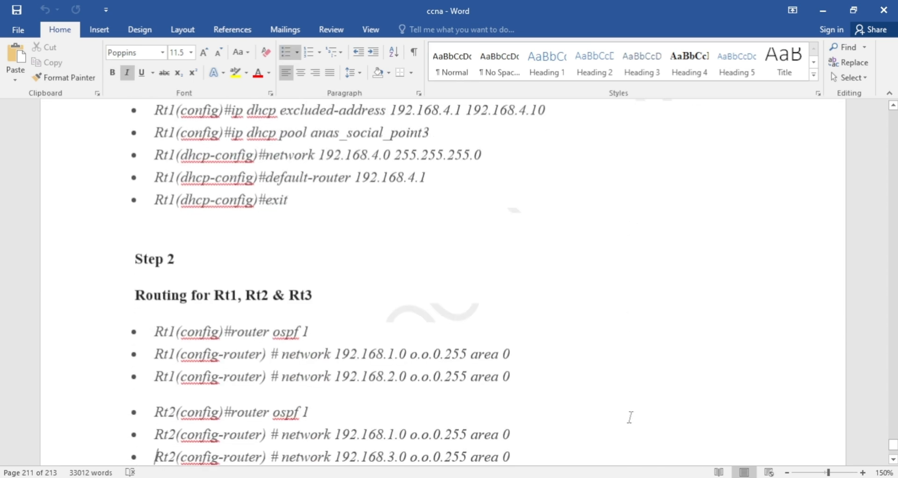
{"action": "key", "text": "Down"}
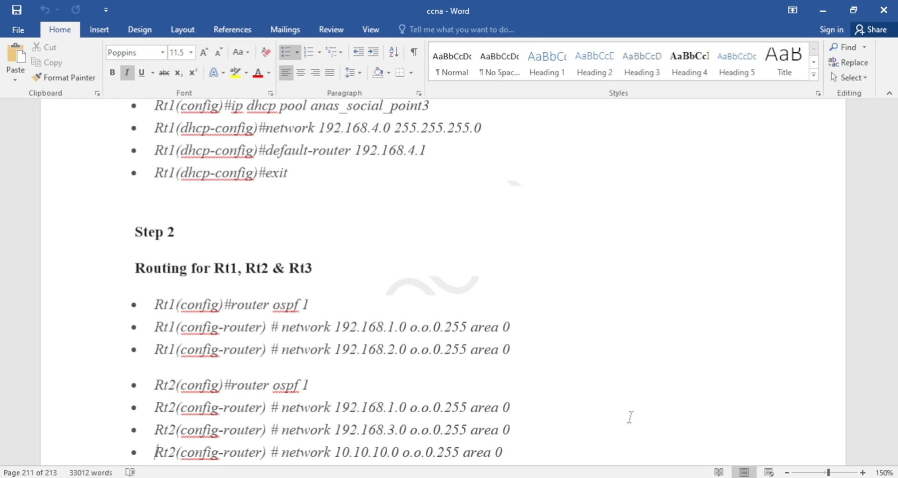
{"action": "key", "text": "Down"}
{"action": "key", "text": "Down"}
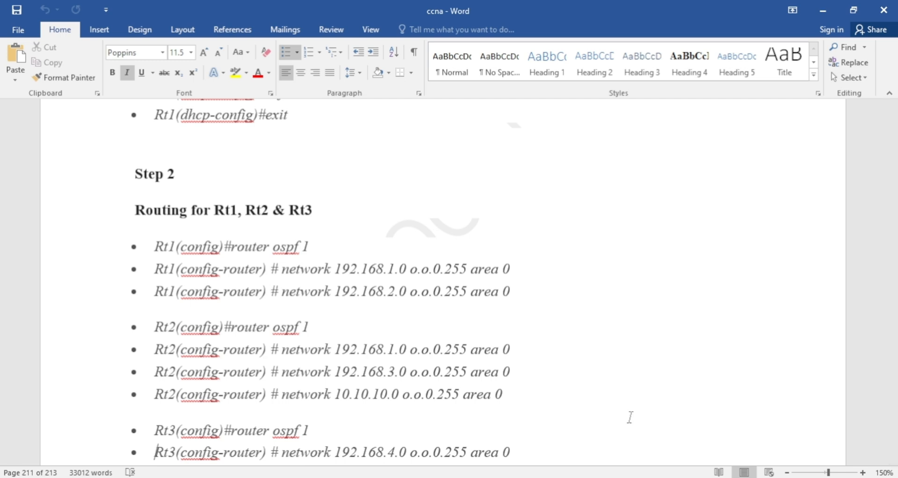
{"action": "type", "text": "Rt3(config-router) # network 10.10.10.0 o.o.0.255 area 0"}
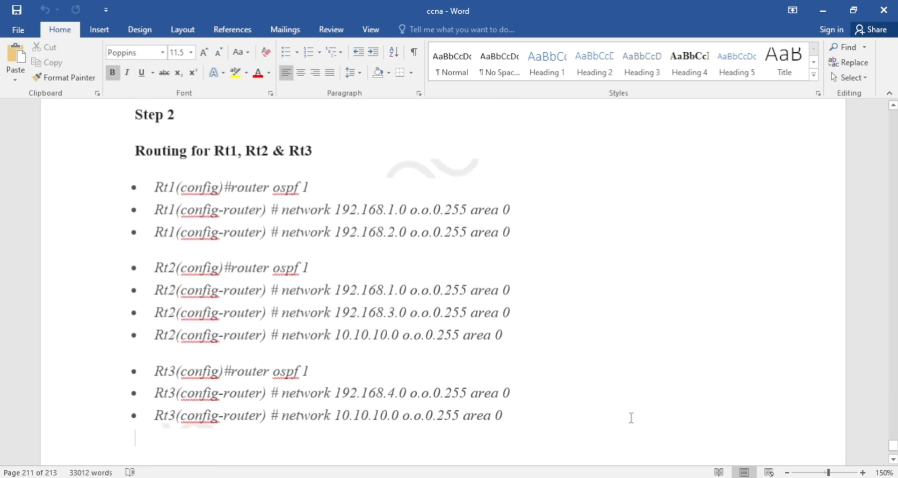
{"action": "key", "text": "Down"}
{"action": "key", "text": "Down"}
{"action": "key", "text": "Down"}
{"action": "key", "text": "Down"}
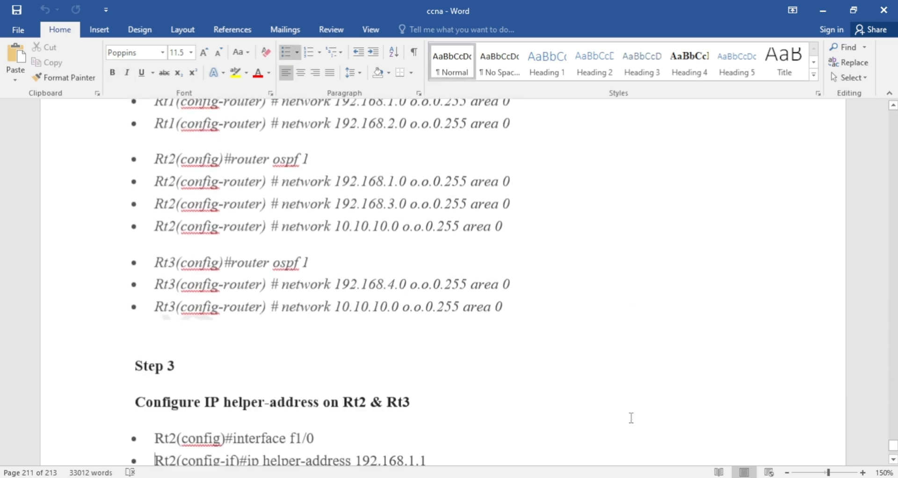
Review the Step 2 OSPF routing commands for Rt1, Rt2 and Rt3 again from the section heading
{"action": "key", "text": "Up"}
{"action": "key", "text": "Up"}
{"action": "key", "text": "Up"}
{"action": "key", "text": "Up"}
{"action": "key", "text": "Up"}
{"action": "key", "text": "Up"}
{"action": "key", "text": "Up"}
{"action": "key", "text": "Up"}
{"action": "key", "text": "Up"}
{"action": "key", "text": "Up"}
{"action": "key", "text": "Up"}
{"action": "key", "text": "Up"}
{"action": "key", "text": "Up"}
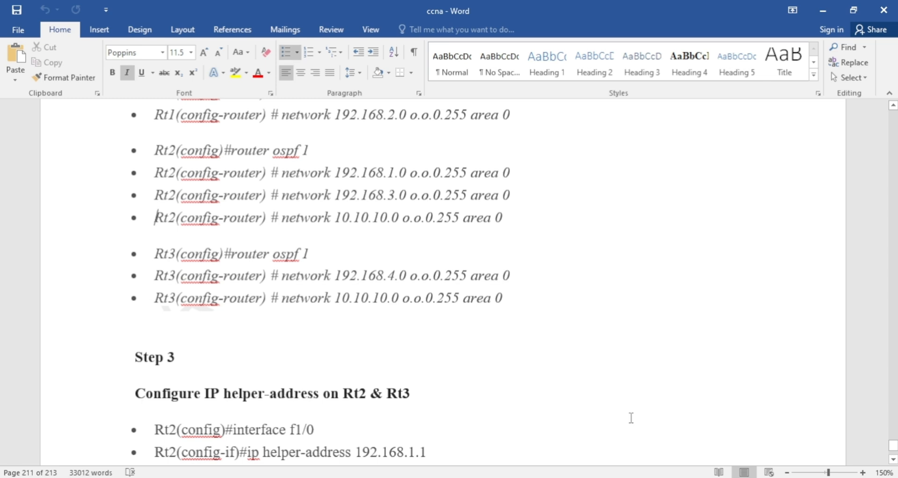
{"action": "key", "text": "Up"}
{"action": "key", "text": "Up"}
{"action": "key", "text": "Up"}
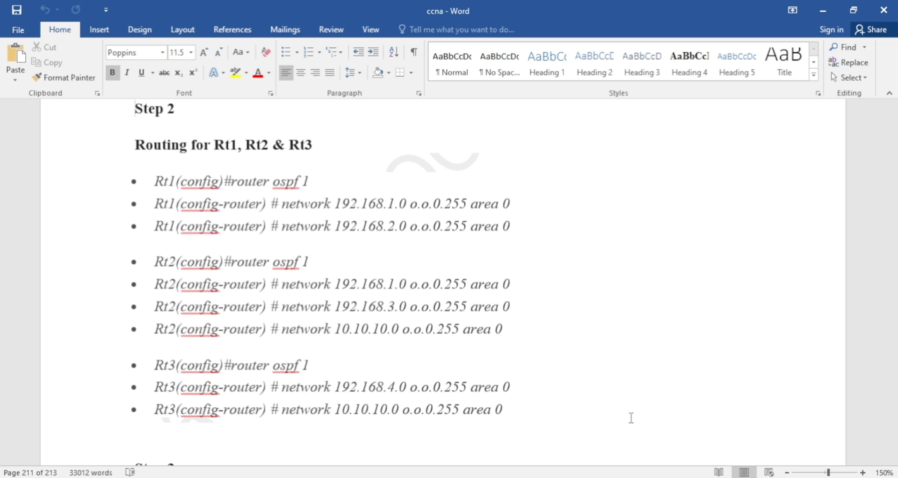
Go back to Step 1 and review the DHCP pool commands for the 192.168.3.0/24 and 192.168.4.0/24 subnets
{"action": "key", "text": "Up"}
{"action": "key", "text": "Up"}
{"action": "key", "text": "Up"}
{"action": "key", "text": "Up"}
{"action": "key", "text": "Up"}
{"action": "key", "text": "Up"}
{"action": "key", "text": "Up"}
{"action": "key", "text": "Up"}
{"action": "key", "text": "Up"}
{"action": "key", "text": "Up"}
{"action": "key", "text": "Up"}
{"action": "key", "text": "Up"}
{"action": "key", "text": "Up"}
{"action": "key", "text": "Up"}
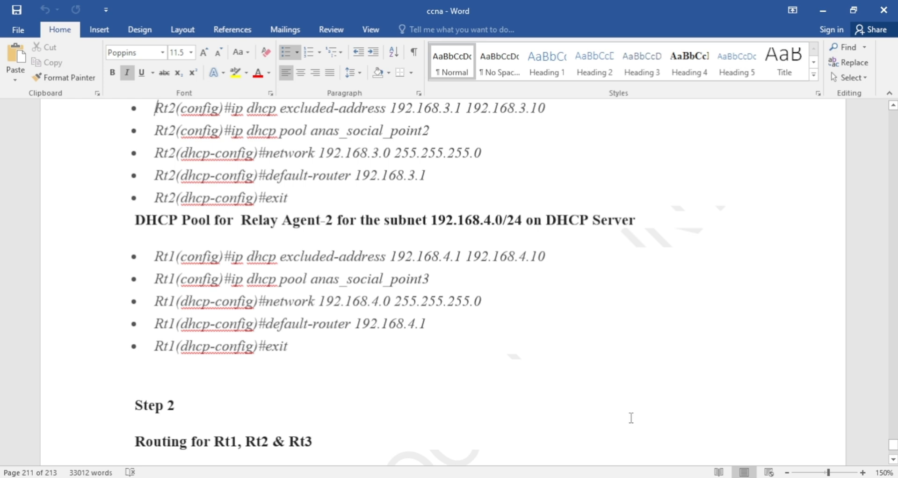
{"action": "key", "text": "Up"}
{"action": "key", "text": "Up"}
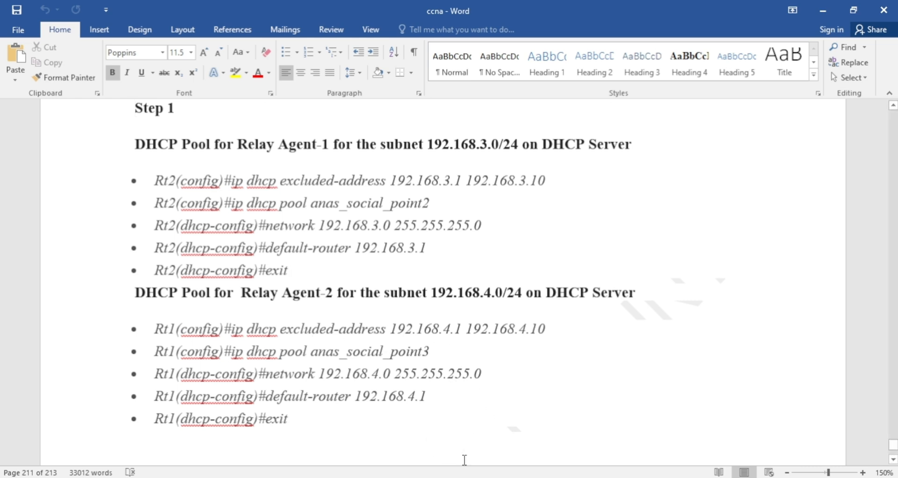
Switch to Cisco Packet Tracer and add notes labelling the DHCP Server LAN 192.168.0.0 and the serial link below it 192.168.1.0
{"action": "key", "text": "alt+Tab"}
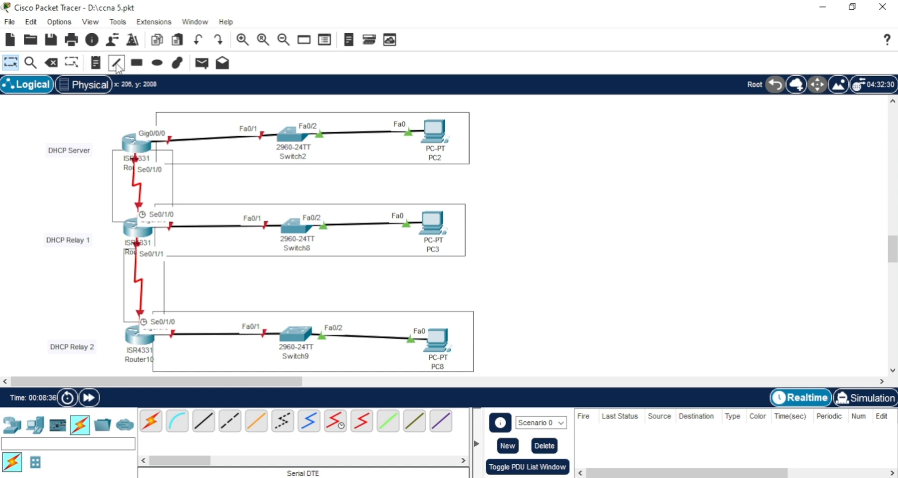
{"action": "left_click", "coordinate": [96, 66]}
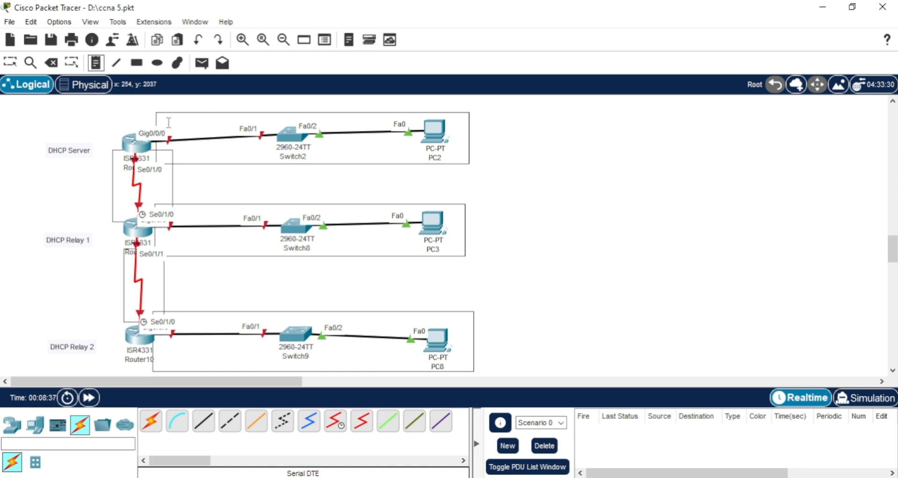
{"action": "left_click", "coordinate": [169, 120]}
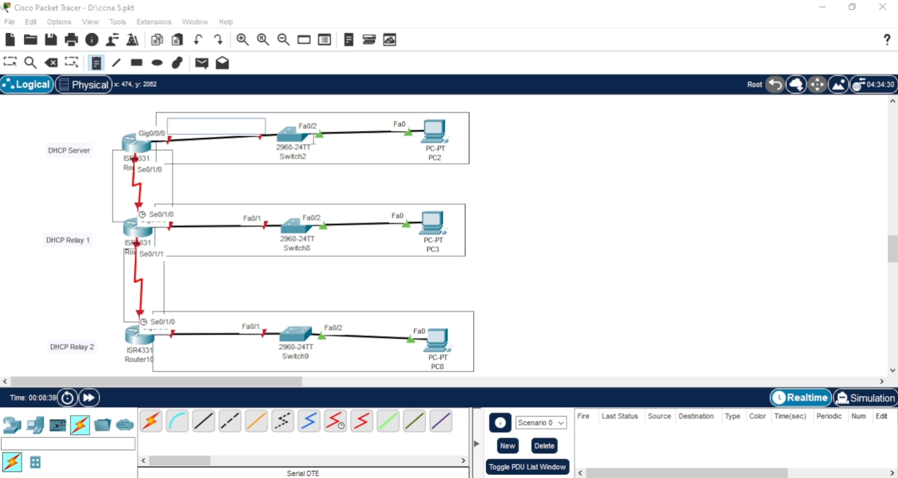
{"action": "type", "text": "192.168."}
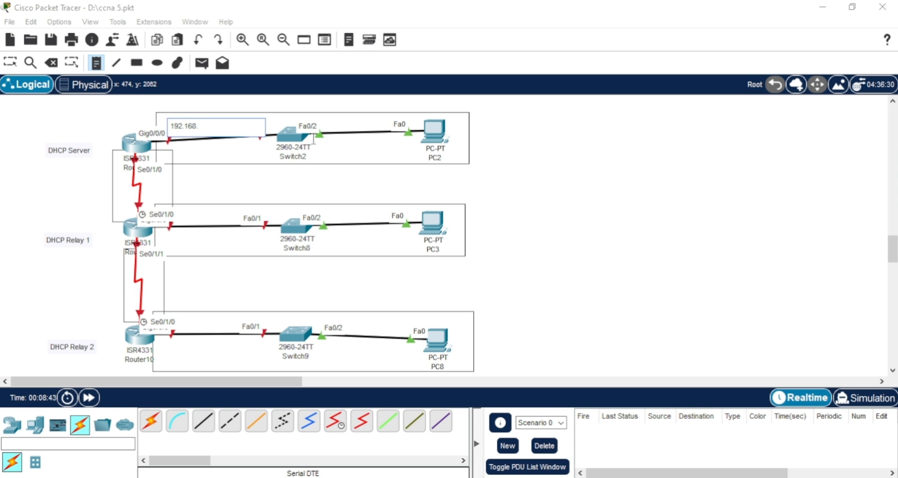
{"action": "type", "text": "0.0"}
{"action": "left_click", "coordinate": [119, 188]}
{"action": "type", "text": "192.1"}
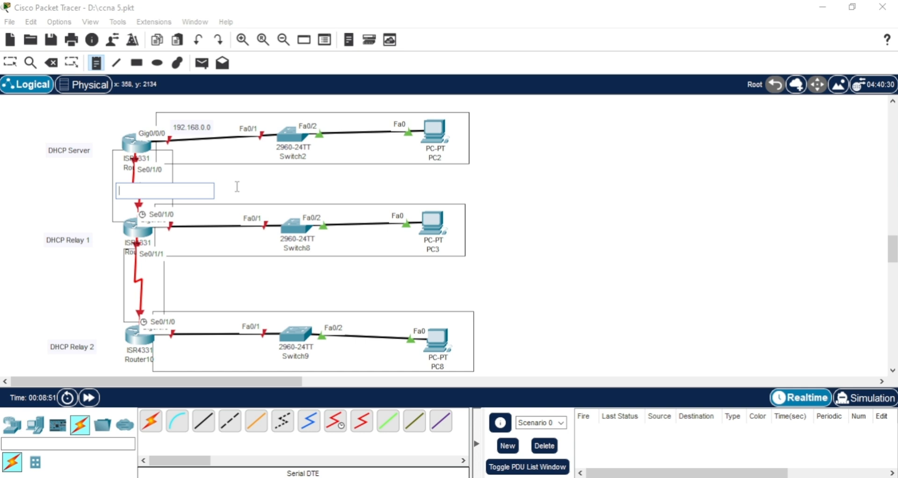
{"action": "type", "text": "68.1.0"}
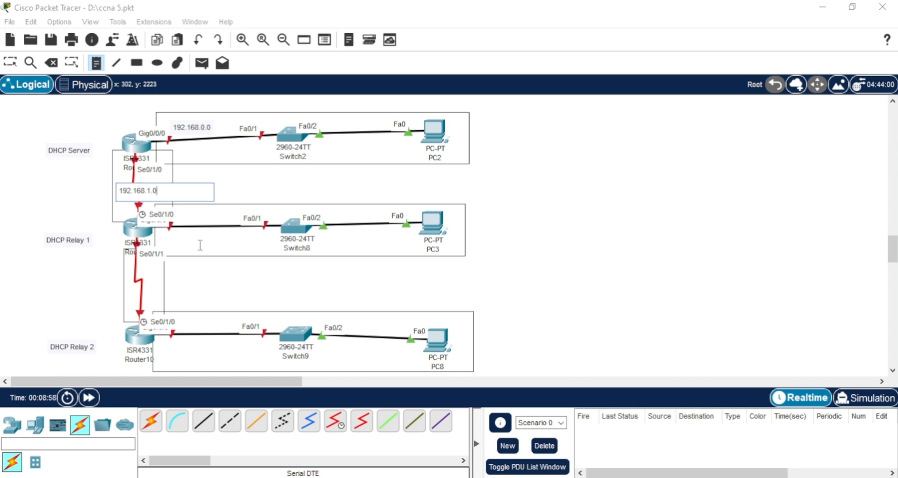
Add notes labelling the DHCP Relay 1 LAN 192.168.2.0 and the serial link between the two relay routers 192.168.3.0
{"action": "left_click", "coordinate": [187, 238]}
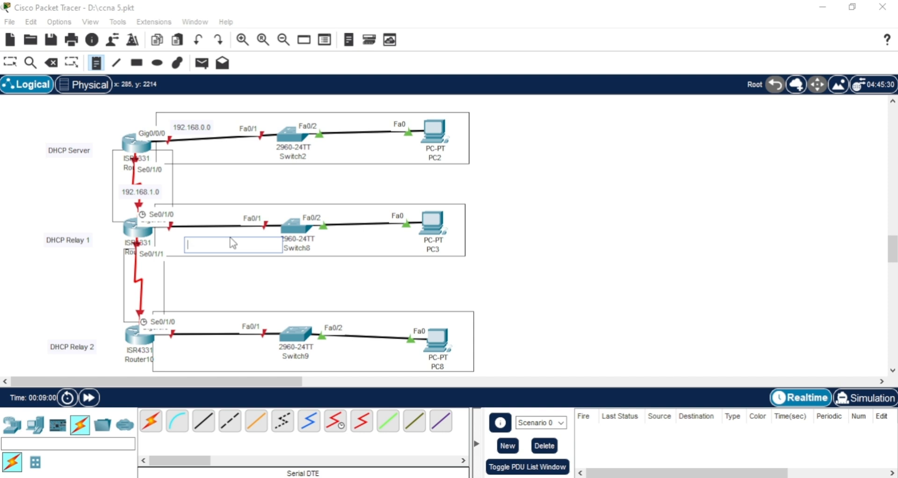
{"action": "type", "text": "192."}
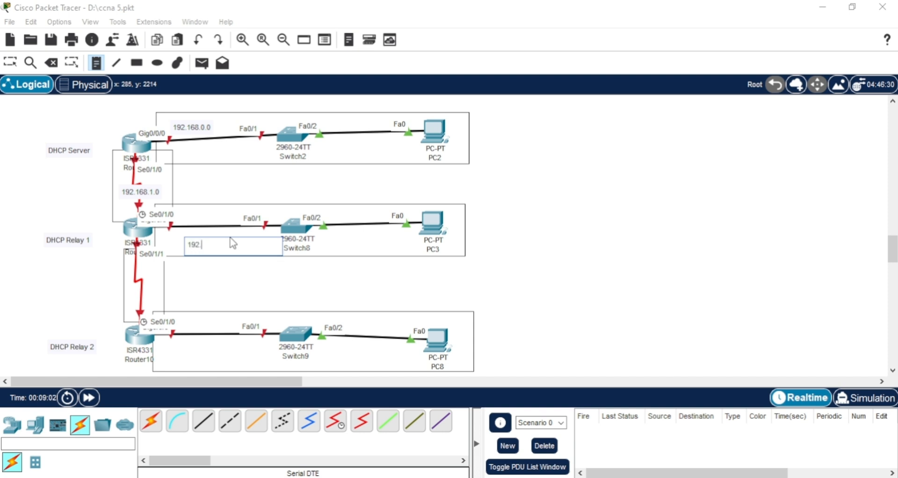
{"action": "type", "text": "168.2.0"}
{"action": "left_click", "coordinate": [124, 281]}
{"action": "type", "text": "19"}
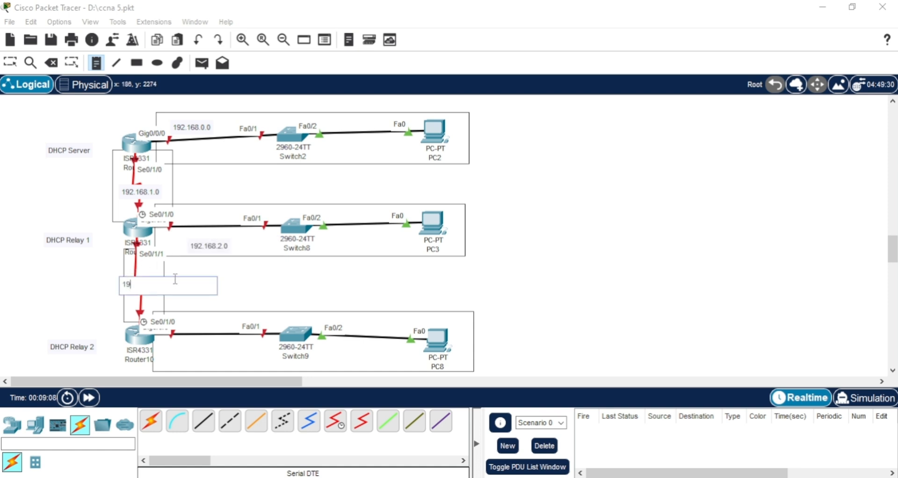
{"action": "type", "text": "2.168.3.0"}
Add a note labelling the DHCP Relay 2 LAN 192.168.4.0 and leave note placement
{"action": "left_click", "coordinate": [162, 347]}
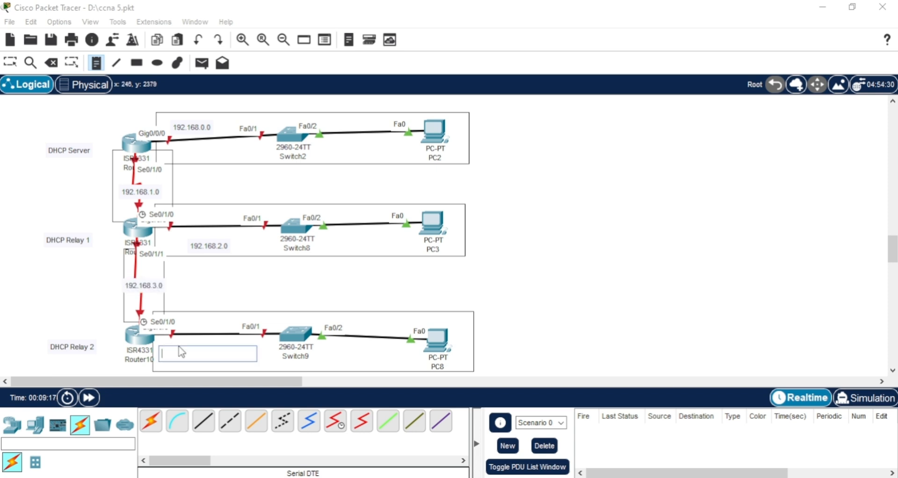
{"action": "type", "text": "192"}
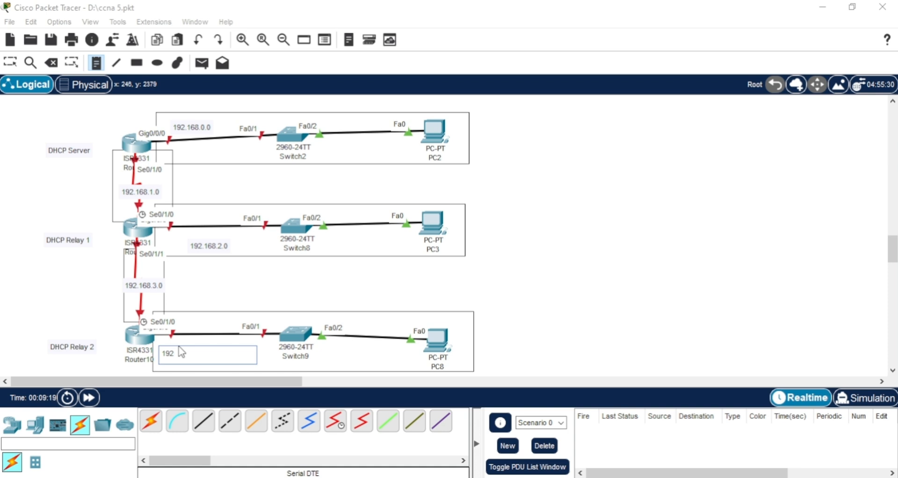
{"action": "type", "text": ".168.4.0"}
{"action": "key", "text": "Escape"}
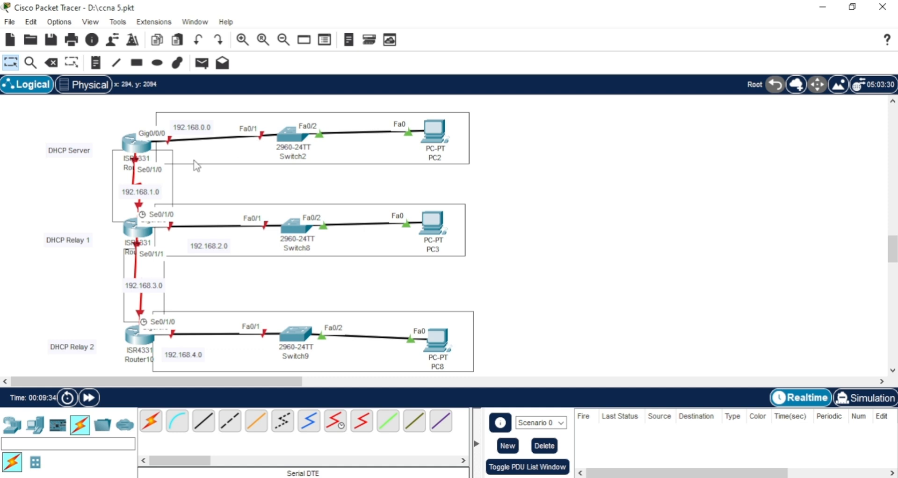
Enable GigabitEthernet0/0/0 on the DHCP Server router and give it IP address 192.168.0.1 with mask 255.255.255.0
{"action": "left_click", "coordinate": [146, 148]}
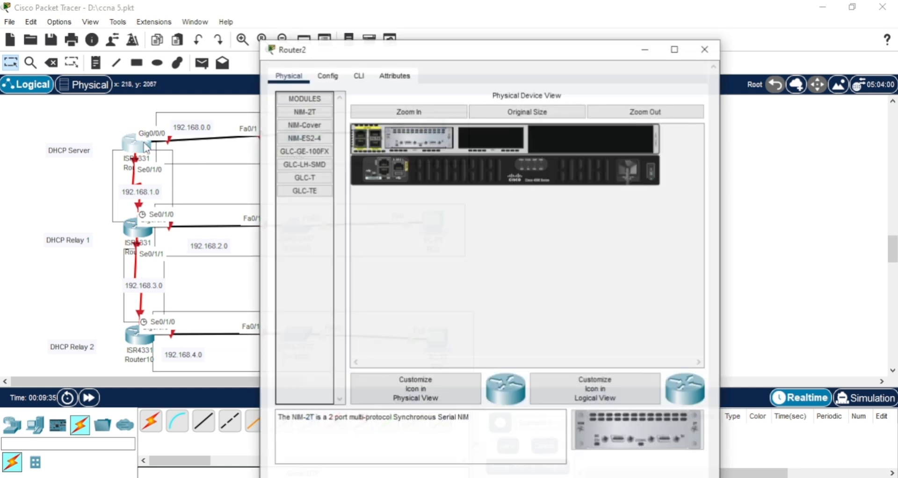
{"action": "left_click", "coordinate": [328, 47]}
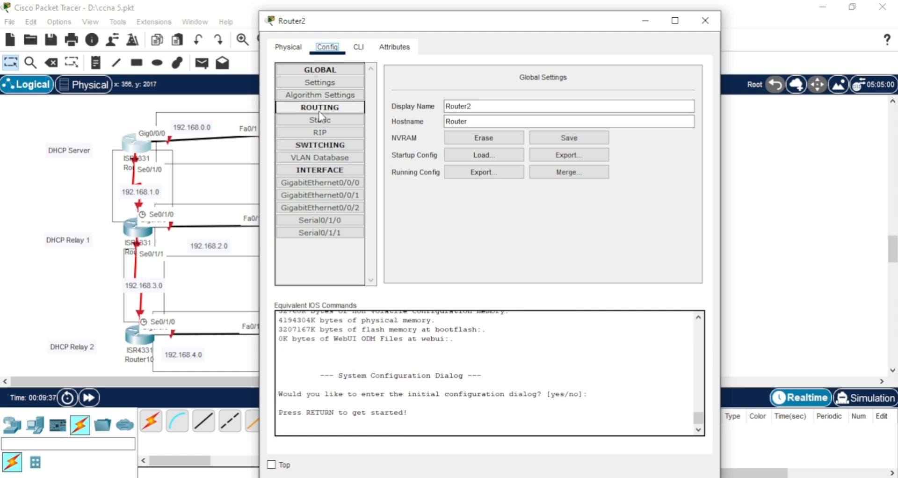
{"action": "left_click", "coordinate": [339, 184]}
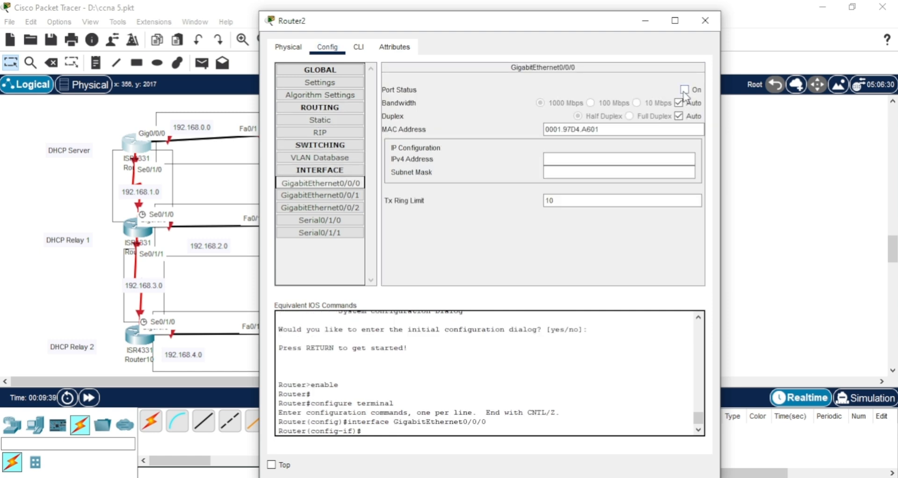
{"action": "left_click", "coordinate": [684, 90]}
{"action": "left_click", "coordinate": [619, 161]}
{"action": "type", "text": "192"}
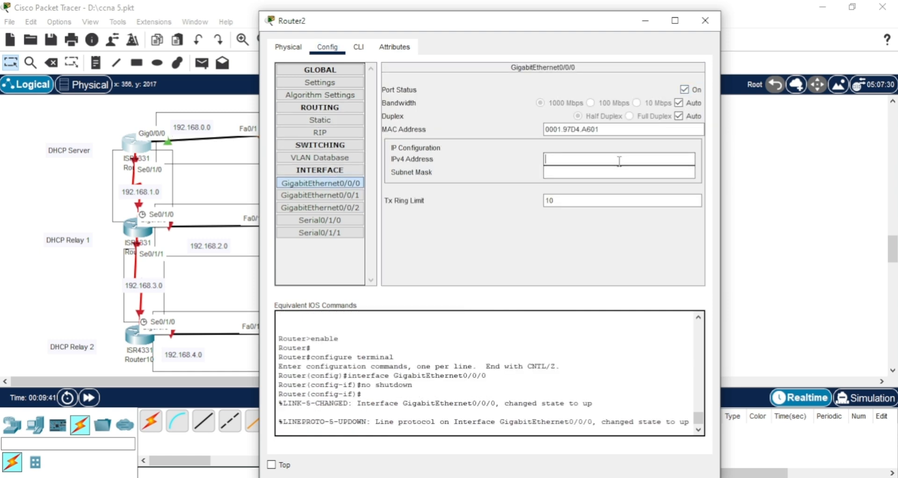
{"action": "type", "text": ".168.0.1"}
{"action": "left_click_drag", "start_coordinate": [618, 160], "coordinate": [521, 161]}
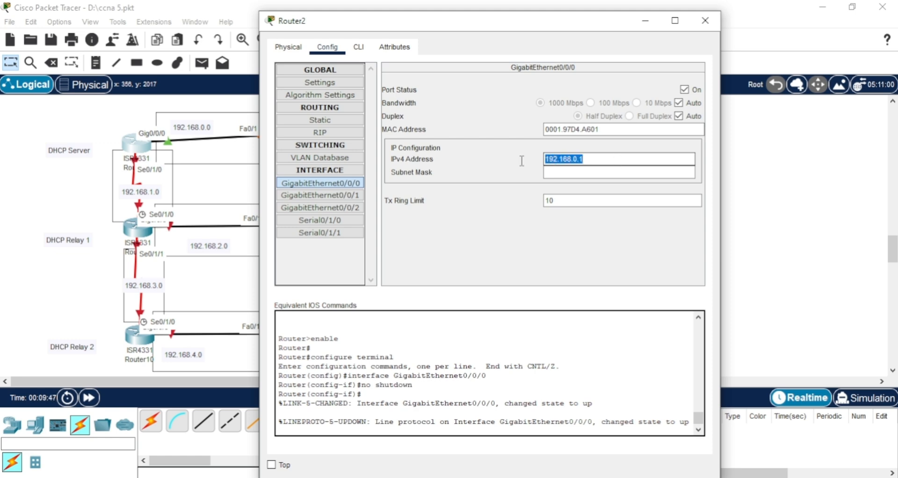
{"action": "left_click", "coordinate": [646, 171]}
{"action": "left_click", "coordinate": [705, 21]}
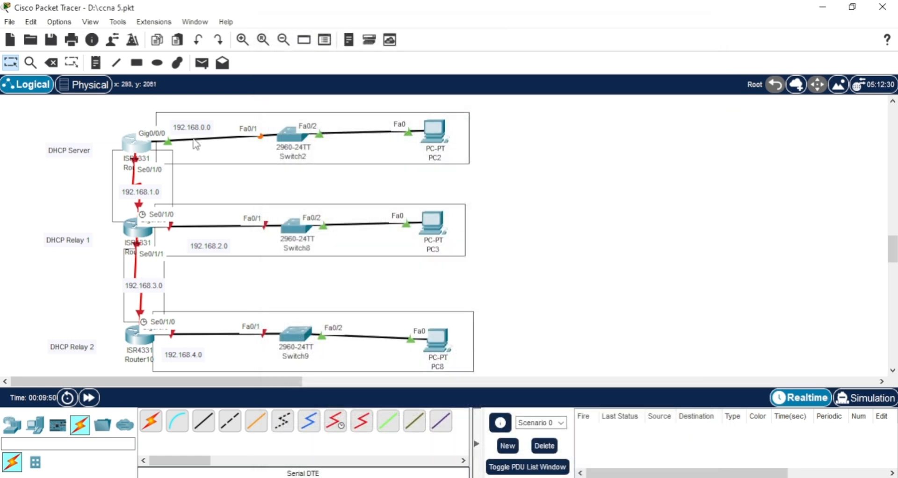
Give PC2 the static IP address 192.168.0.2, subnet mask 255.255.255.0 and default gateway 192.168.0.1
{"action": "left_click", "coordinate": [437, 133]}
{"action": "left_click", "coordinate": [366, 46]}
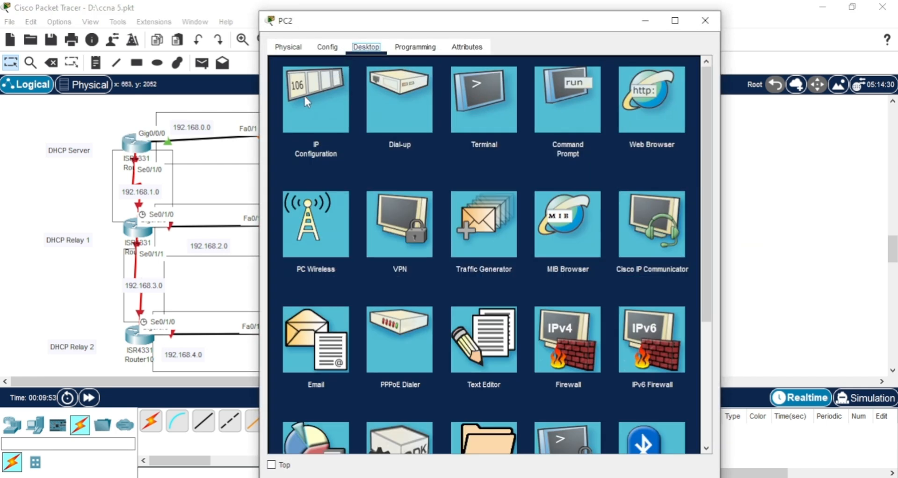
{"action": "left_click", "coordinate": [304, 94]}
{"action": "left_click", "coordinate": [511, 139]}
{"action": "type", "text": "192.168.0.1"}
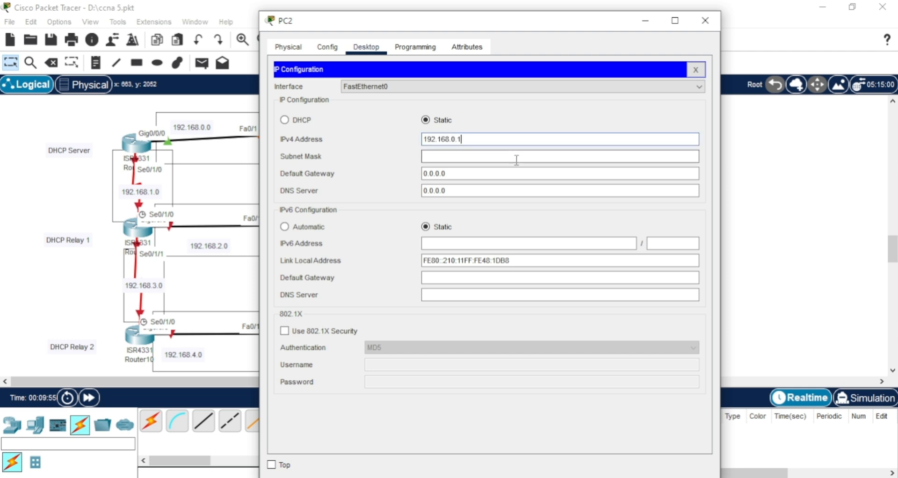
{"action": "key", "text": "BackSpace"}
{"action": "type", "text": "2"}
{"action": "left_click_drag", "start_coordinate": [442, 173], "coordinate": [397, 172]}
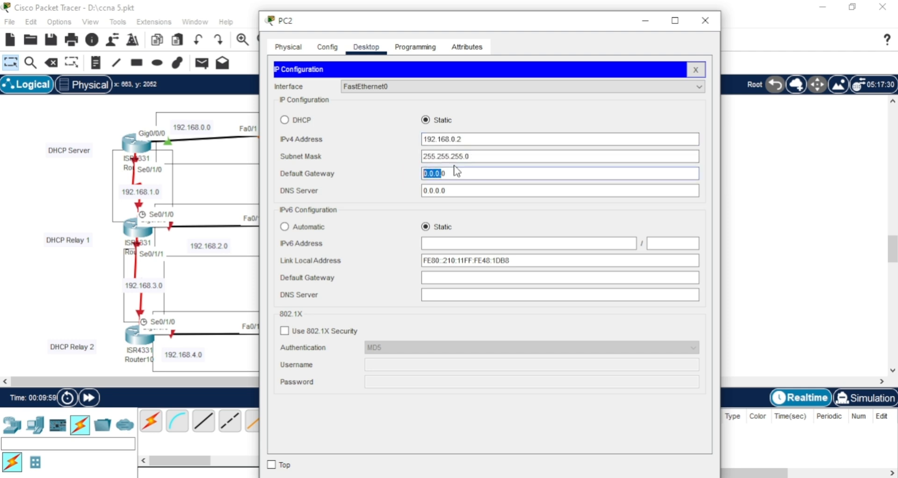
{"action": "left_click_drag", "start_coordinate": [459, 173], "coordinate": [416, 173]}
{"action": "type", "text": "192.168.0.1"}
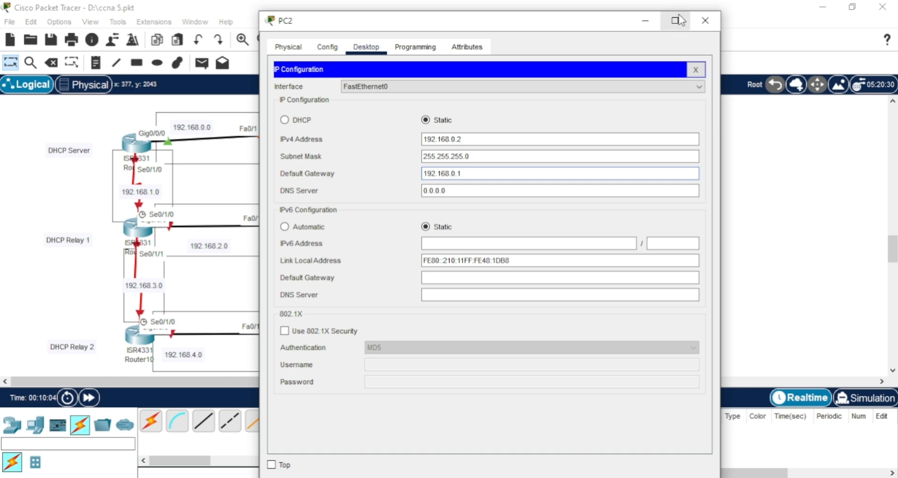
{"action": "left_click", "coordinate": [704, 21]}
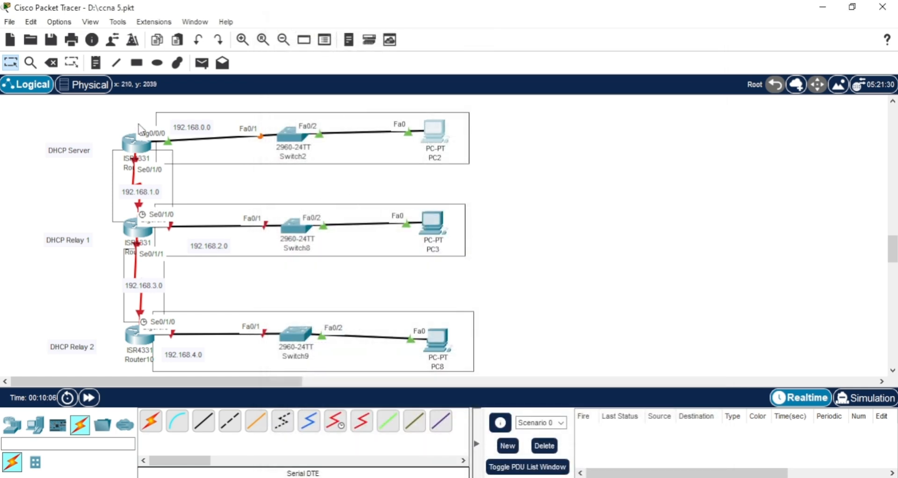
Enable Serial0/1/0 on the DHCP Server router and give it IP address 192.168.1.1 with mask 255.255.255.0
{"action": "left_click", "coordinate": [136, 146]}
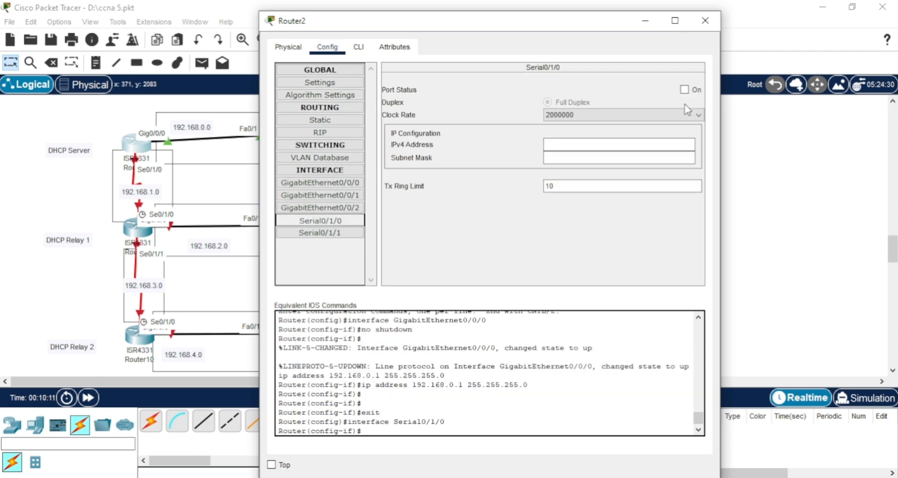
{"action": "left_click", "coordinate": [684, 89]}
{"action": "left_click", "coordinate": [655, 141]}
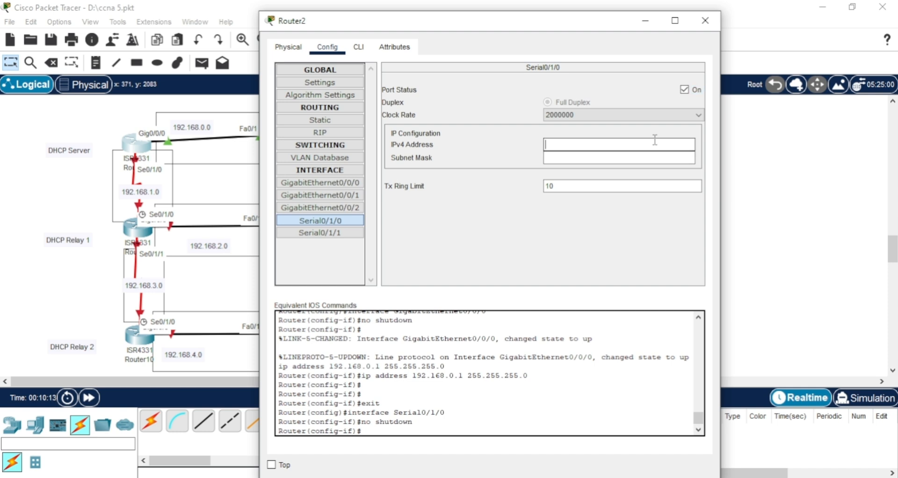
{"action": "type", "text": "192.168.0.1"}
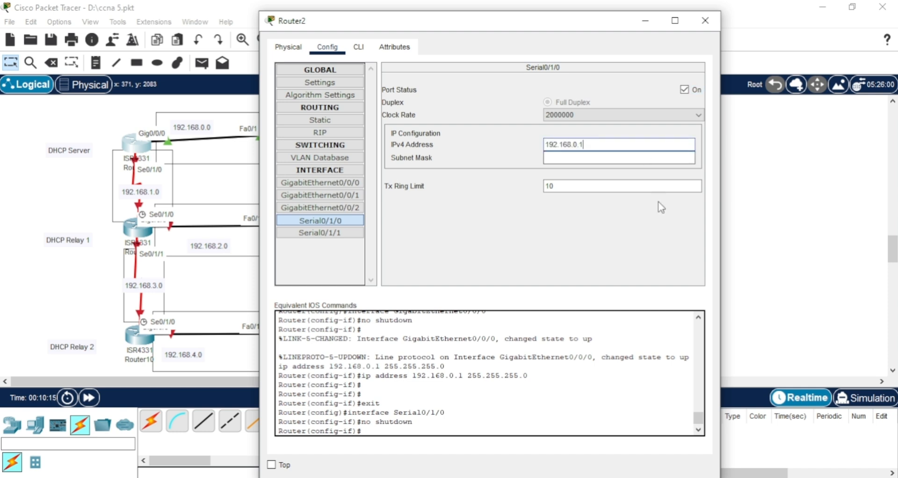
{"action": "key", "text": "BackSpace"}
{"action": "type", "text": "1"}
{"action": "left_click", "coordinate": [638, 156]}
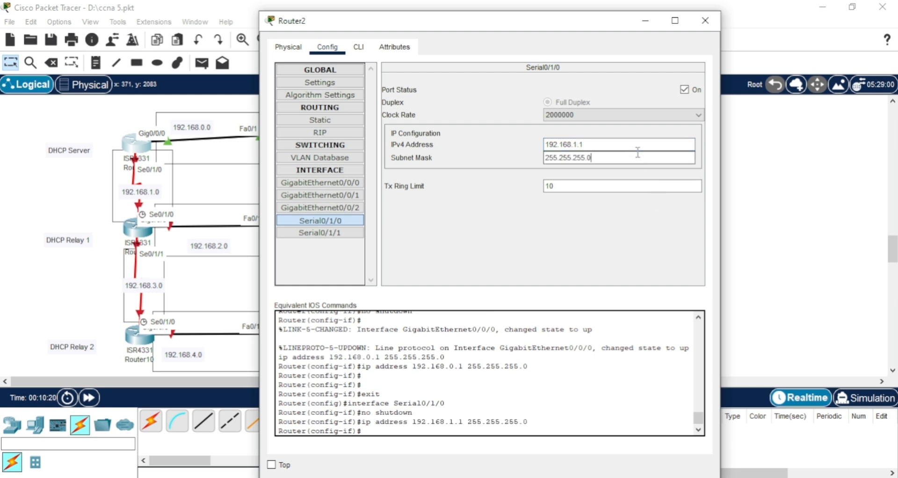
{"action": "left_click", "coordinate": [709, 17]}
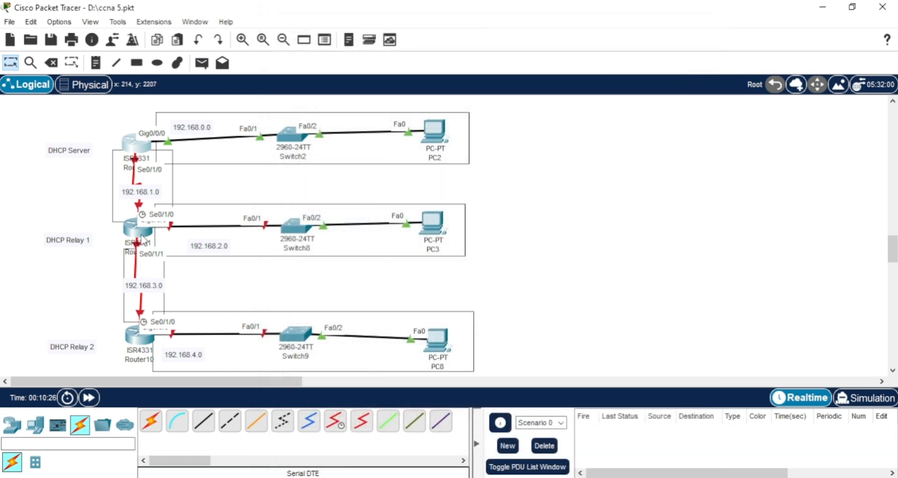
Enable Serial0/1/0 on the DHCP Relay 1 router and give it IP address 192.168.1.2 with mask 255.255.255.0
{"action": "left_click", "coordinate": [141, 232]}
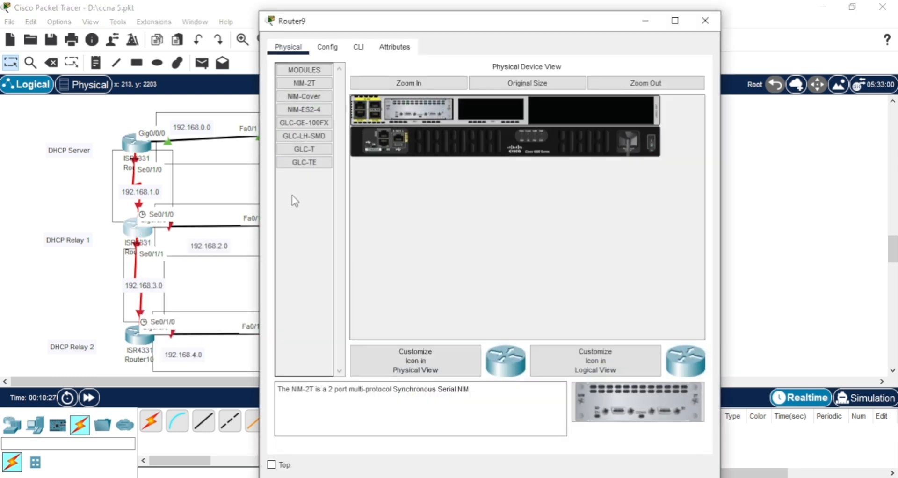
{"action": "left_click", "coordinate": [328, 47]}
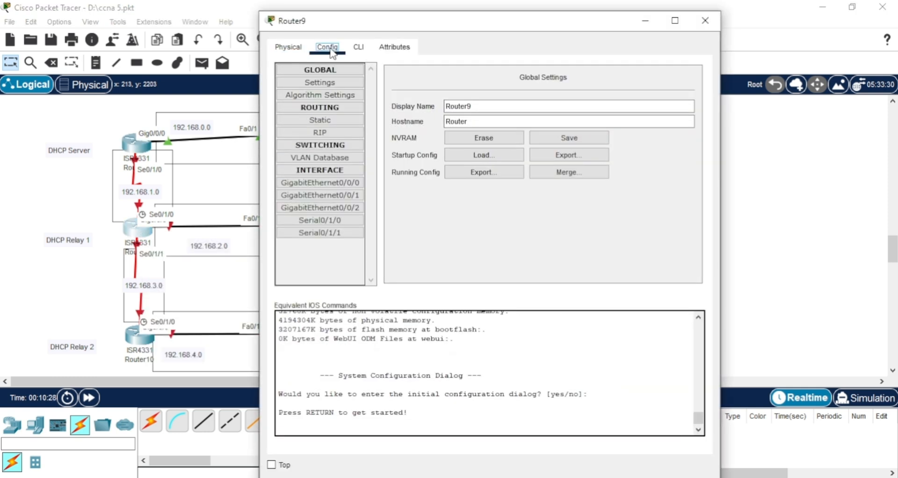
{"action": "left_click", "coordinate": [344, 220]}
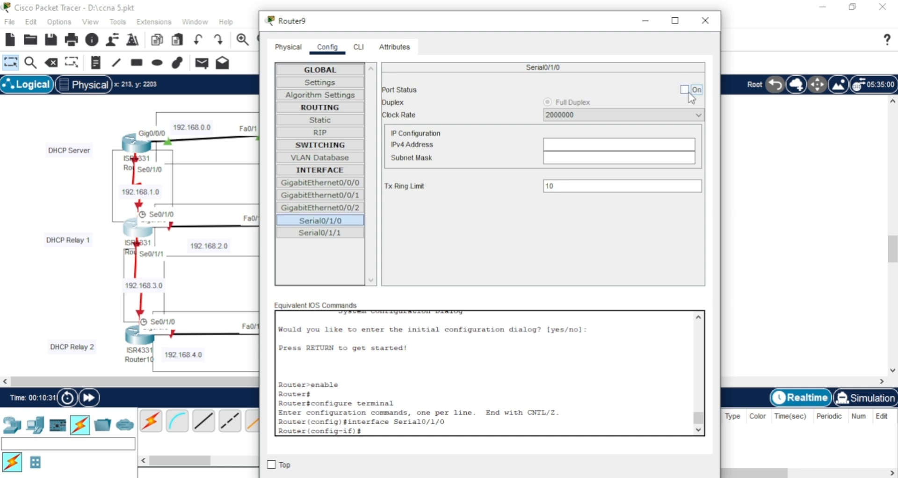
{"action": "left_click", "coordinate": [685, 90]}
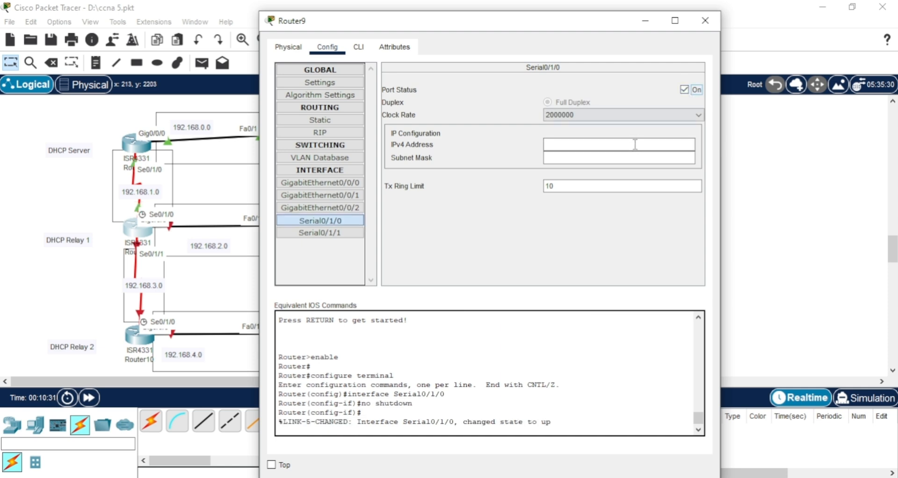
{"action": "left_click", "coordinate": [608, 146]}
{"action": "type", "text": "192.168.0.1"}
{"action": "key", "text": "BackSpace"}
{"action": "type", "text": "2"}
{"action": "key", "text": "BackSpace"}
{"action": "type", "text": "1"}
{"action": "left_click", "coordinate": [611, 159]}
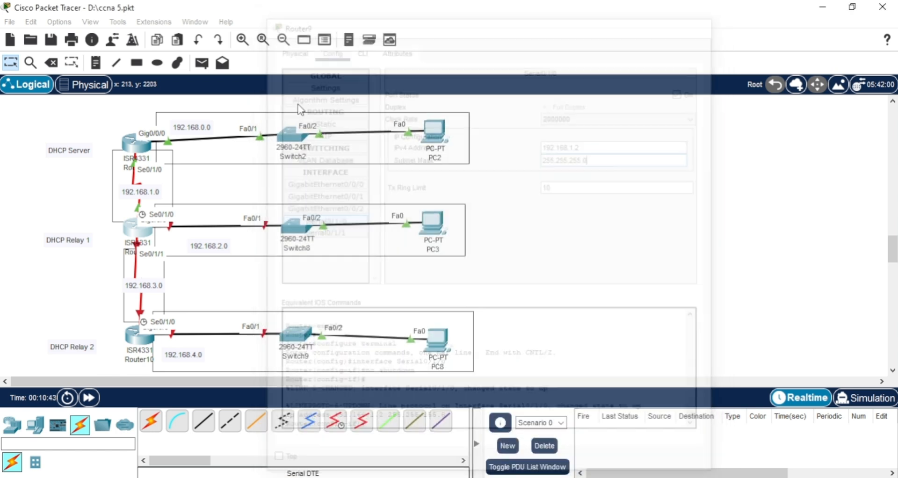
{"action": "left_click", "coordinate": [703, 21]}
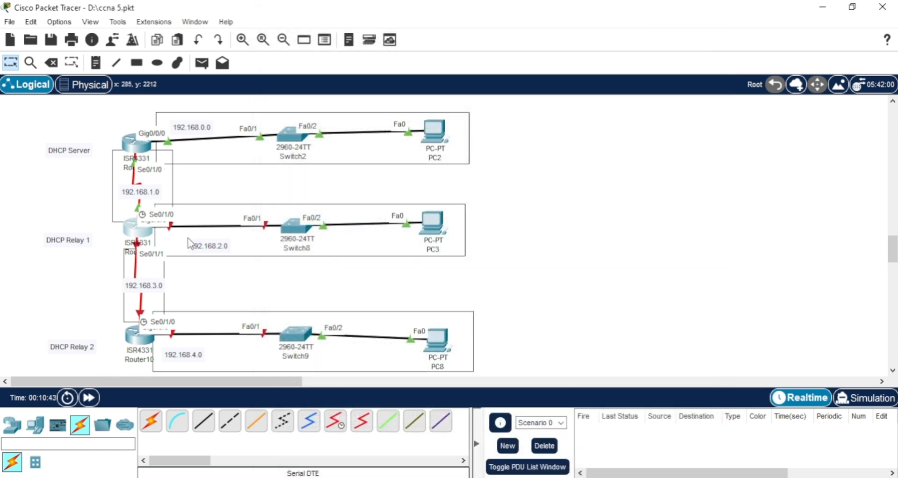
Enable GigabitEthernet0/0/0 on the DHCP Relay 1 router and give it IP address 192.168.2.1 with mask 255.255.255.0
{"action": "left_click", "coordinate": [136, 230]}
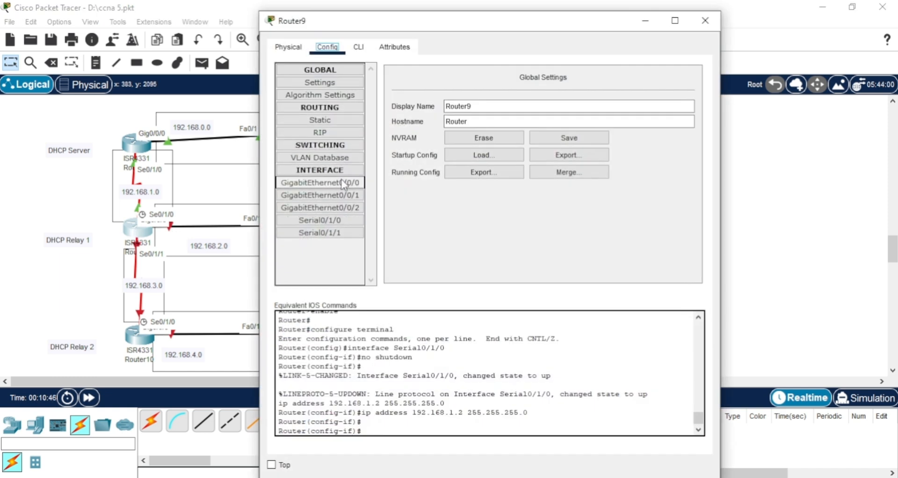
{"action": "left_click", "coordinate": [341, 180]}
{"action": "left_click", "coordinate": [684, 89]}
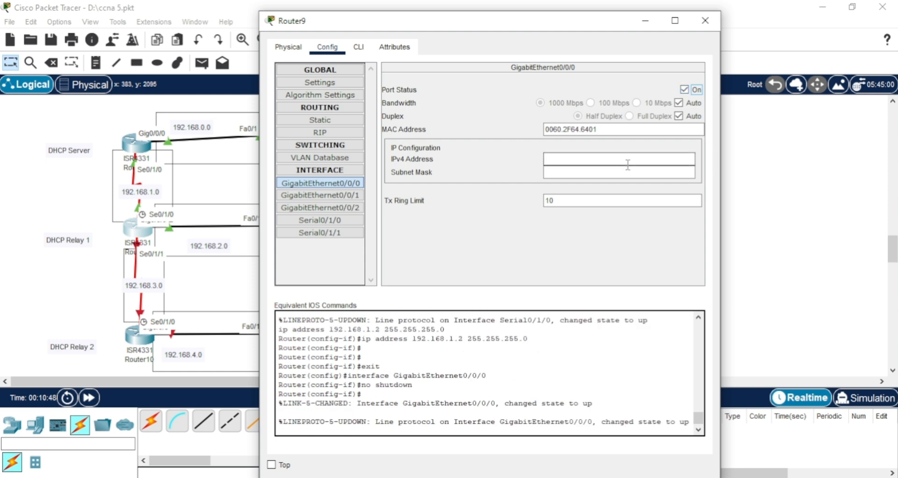
{"action": "type", "text": "192.168.0.1"}
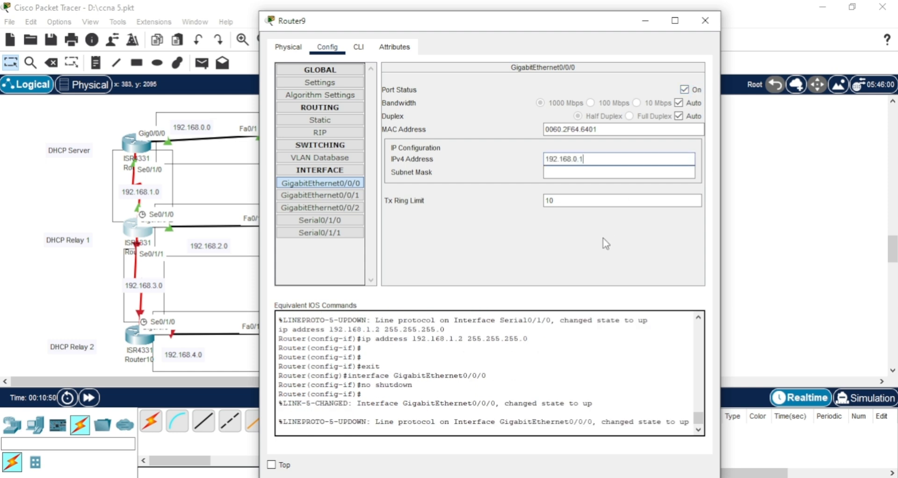
{"action": "key", "text": "Left"}
{"action": "key", "text": "Left"}
{"action": "key", "text": "BackSpace"}
{"action": "type", "text": "2"}
{"action": "left_click_drag", "start_coordinate": [599, 159], "coordinate": [524, 158]}
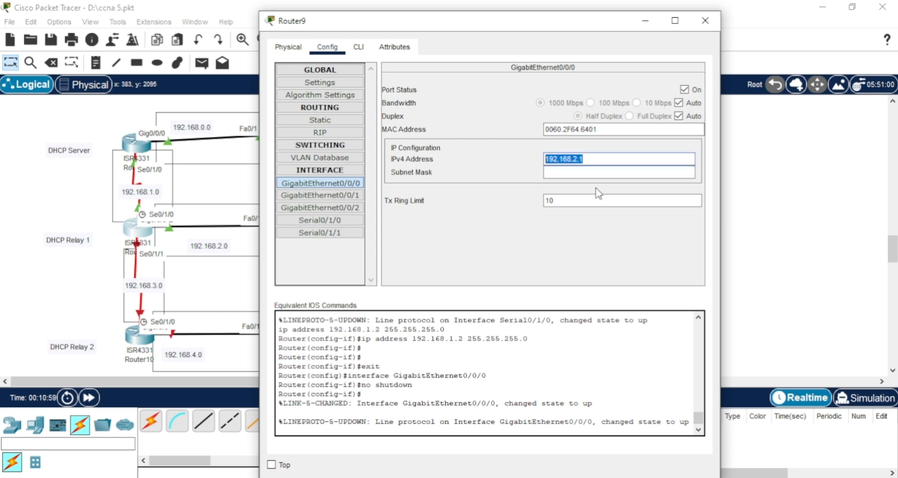
{"action": "left_click", "coordinate": [611, 173]}
{"action": "left_click", "coordinate": [705, 20]}
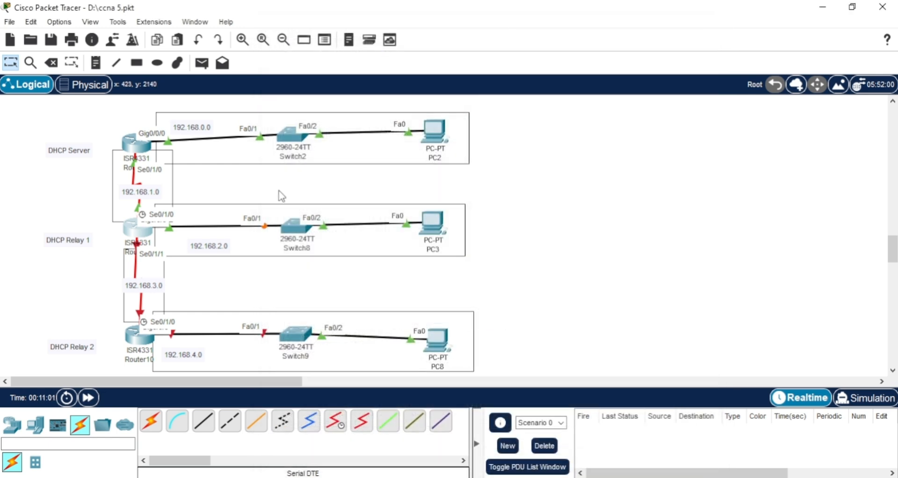
Give PC3 the static IP address 192.168.2.2, subnet mask 255.255.255.0 and default gateway 192.168.2.1
{"action": "left_click", "coordinate": [439, 218]}
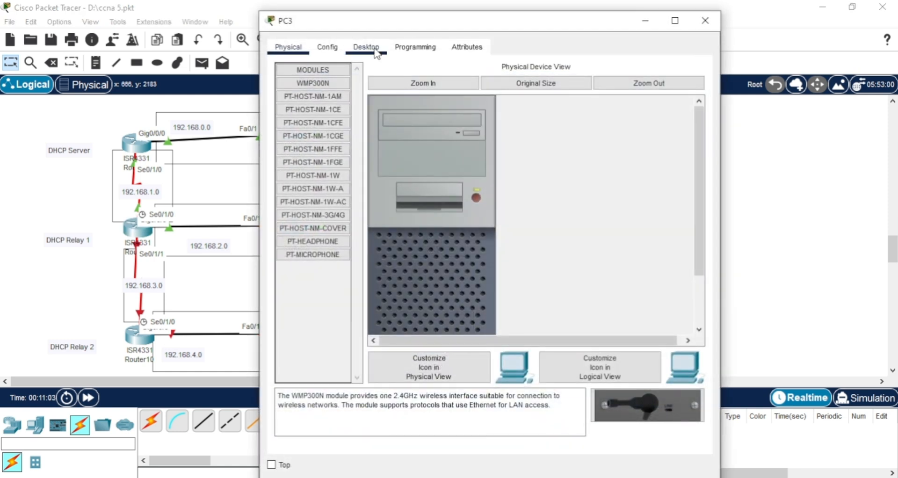
{"action": "left_click", "coordinate": [366, 47]}
{"action": "left_click", "coordinate": [321, 101]}
{"action": "left_click", "coordinate": [536, 139]}
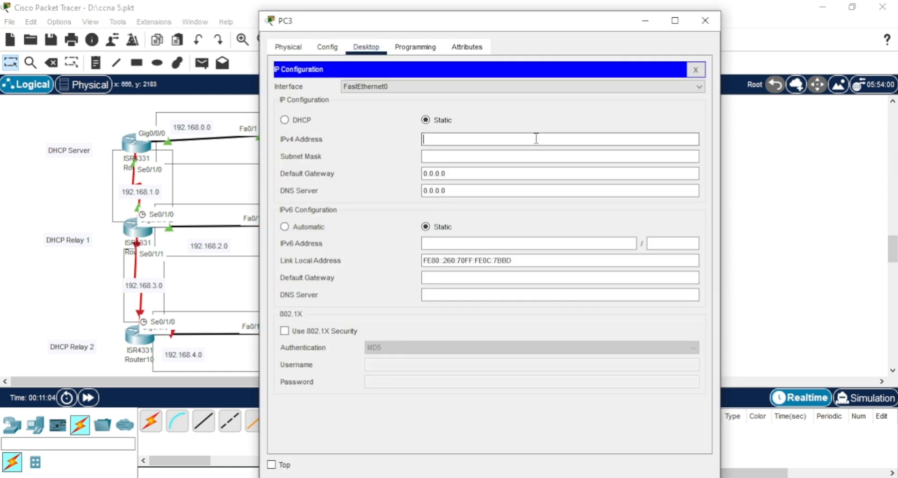
{"action": "type", "text": "192.168.2.1"}
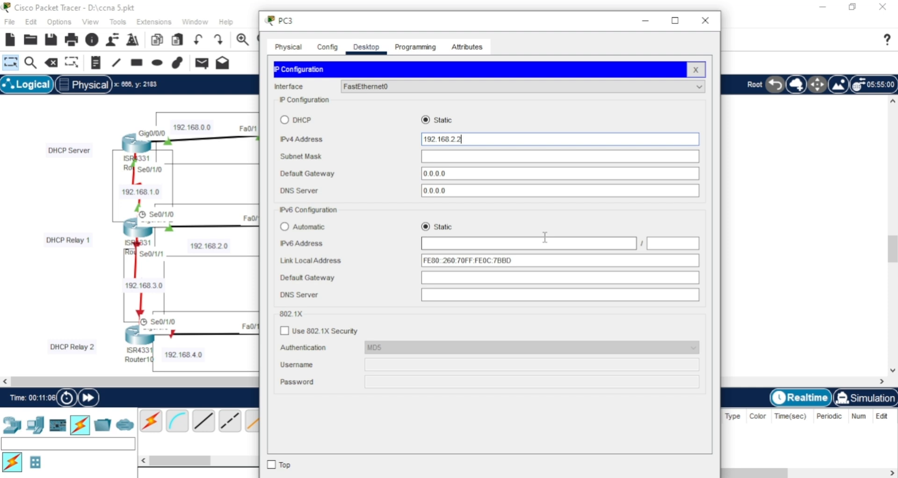
{"action": "key", "text": "Tab"}
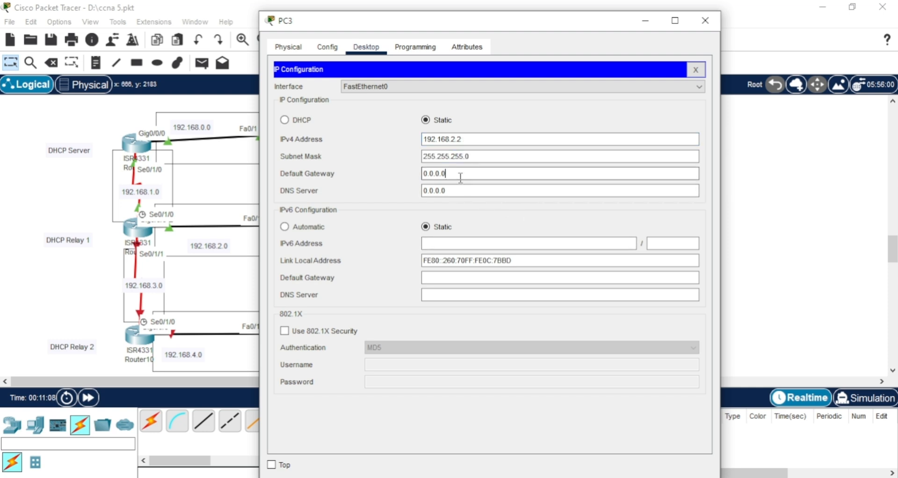
{"action": "key", "text": "Tab"}
{"action": "type", "text": "192.168.2.1"}
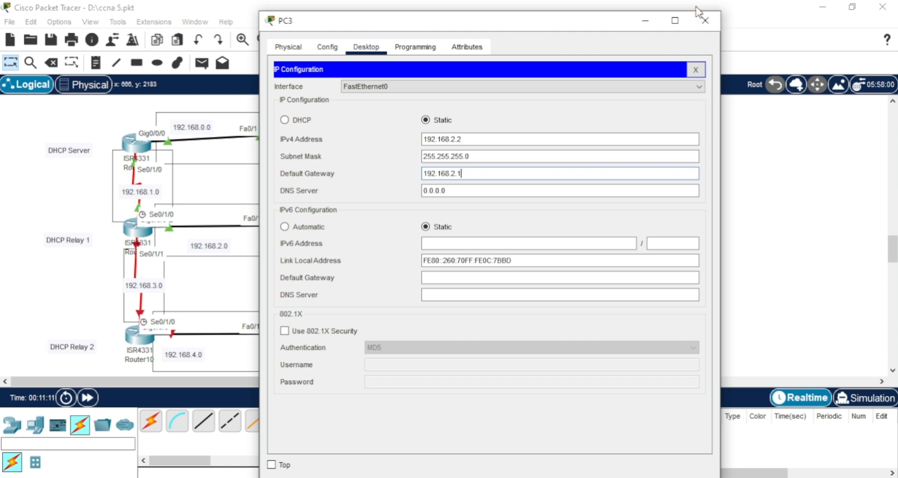
{"action": "left_click", "coordinate": [705, 21]}
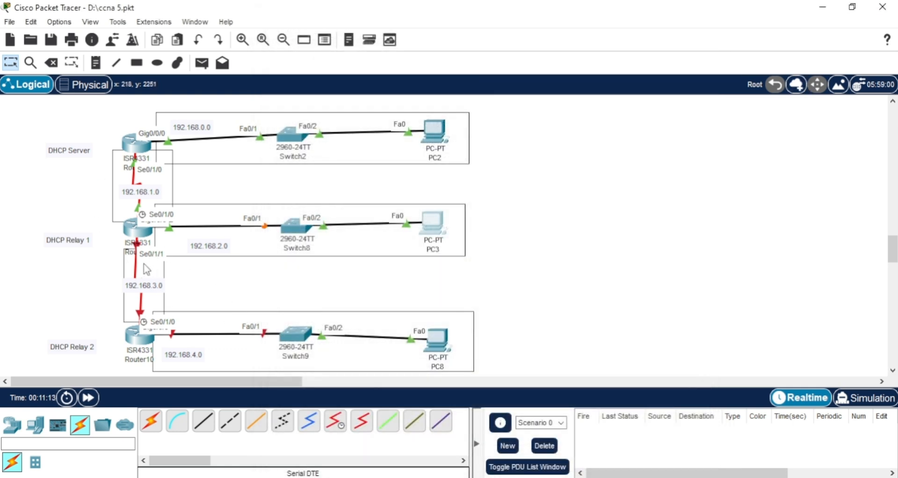
Enable Serial0/1/1 on the DHCP Relay 1 router and give it IP address 192.168.3.1 with mask 255.255.255.0
{"action": "left_click", "coordinate": [140, 228]}
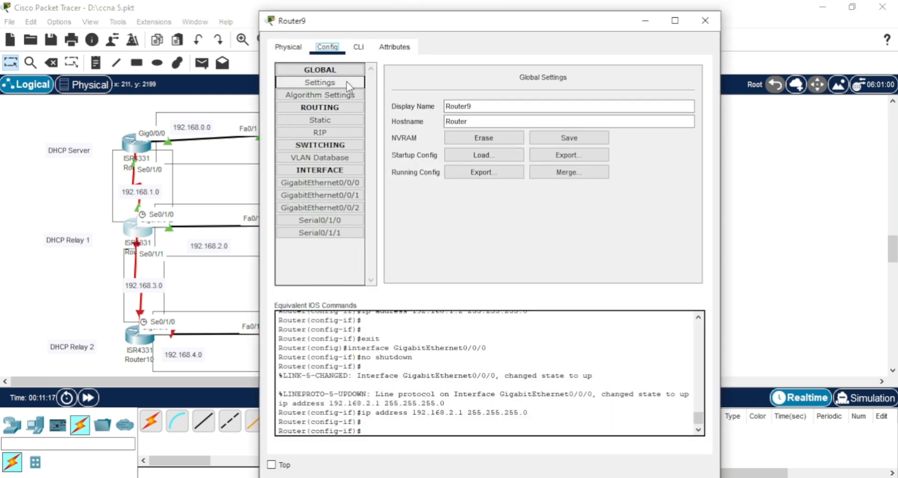
{"action": "left_click", "coordinate": [356, 232]}
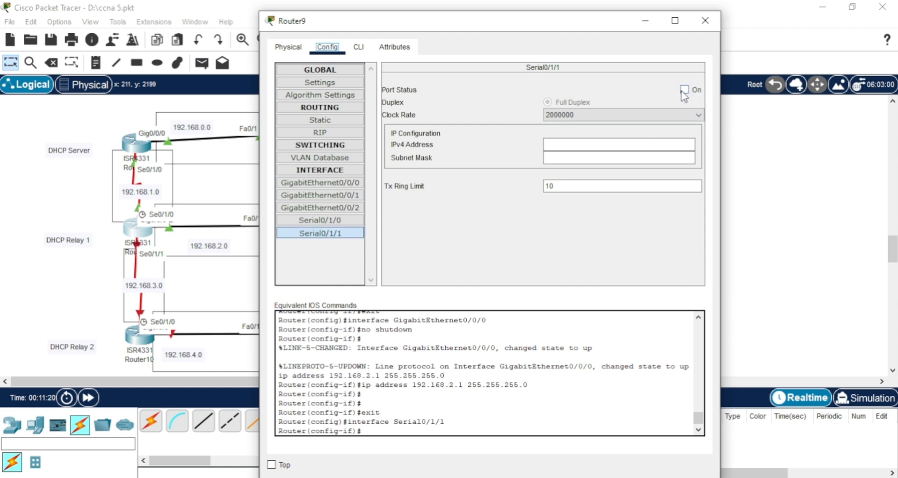
{"action": "left_click", "coordinate": [683, 91]}
{"action": "left_click", "coordinate": [624, 143]}
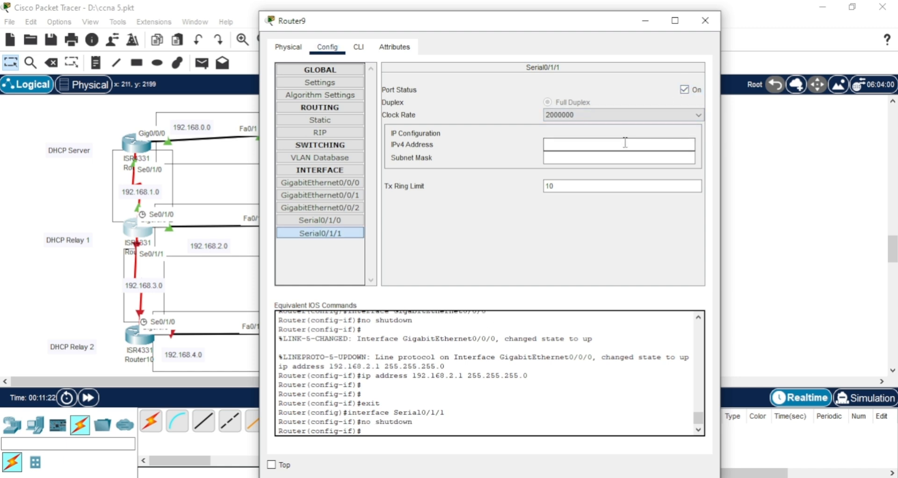
{"action": "type", "text": "192.168.2.1"}
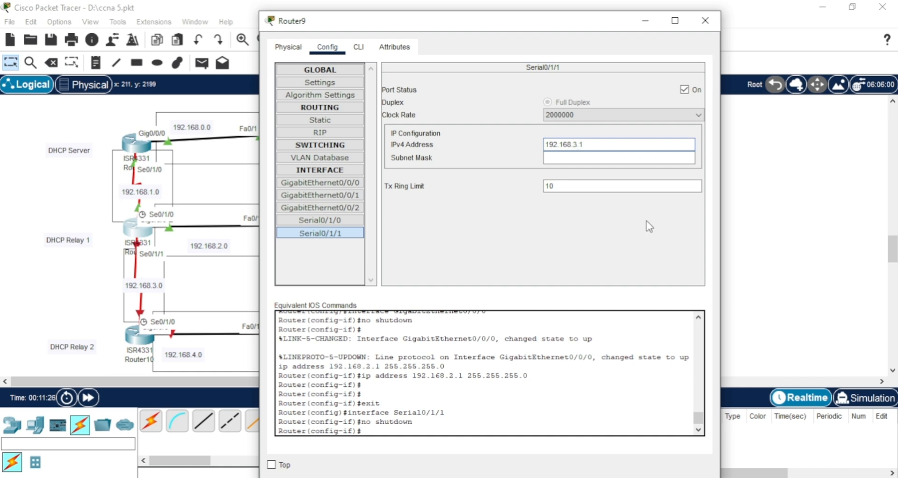
{"action": "key", "text": "ctrl+a"}
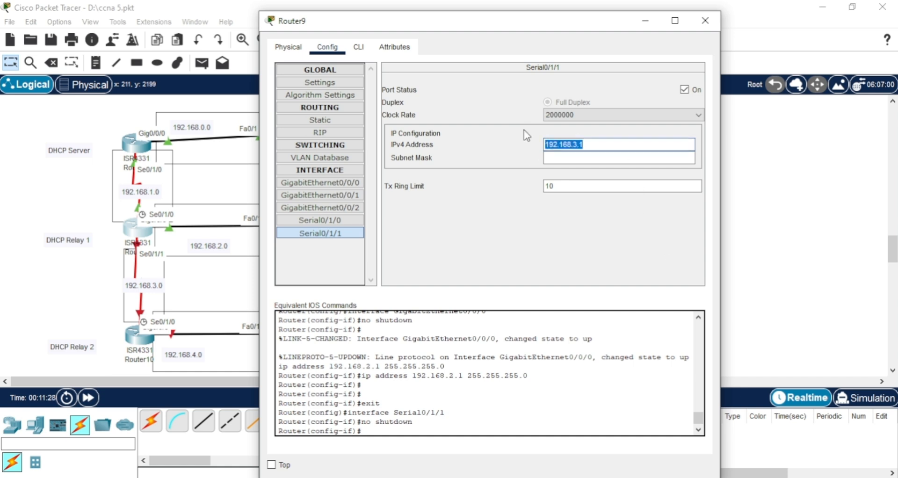
{"action": "left_click", "coordinate": [589, 157]}
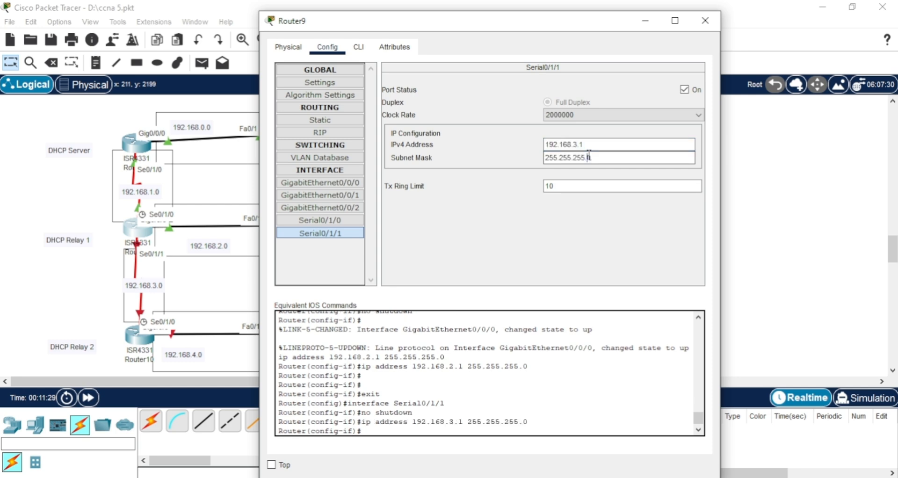
{"action": "left_click", "coordinate": [705, 21]}
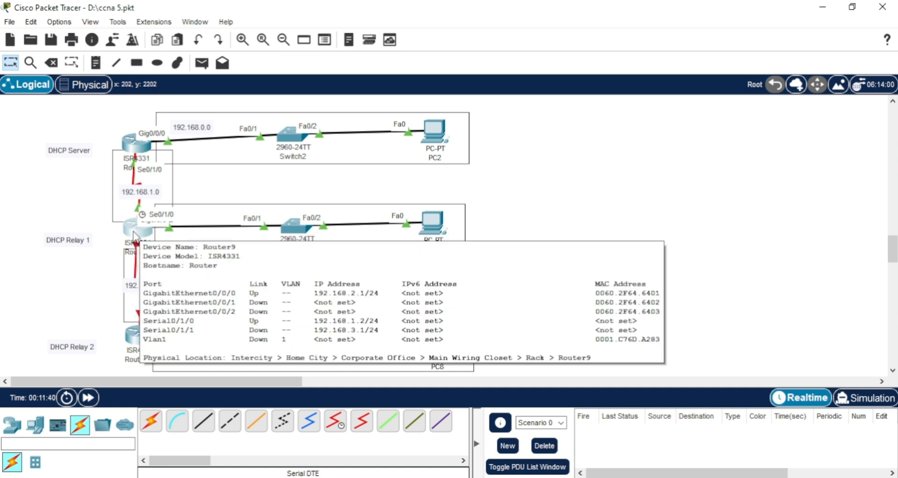
{"action": "left_click", "coordinate": [135, 236]}
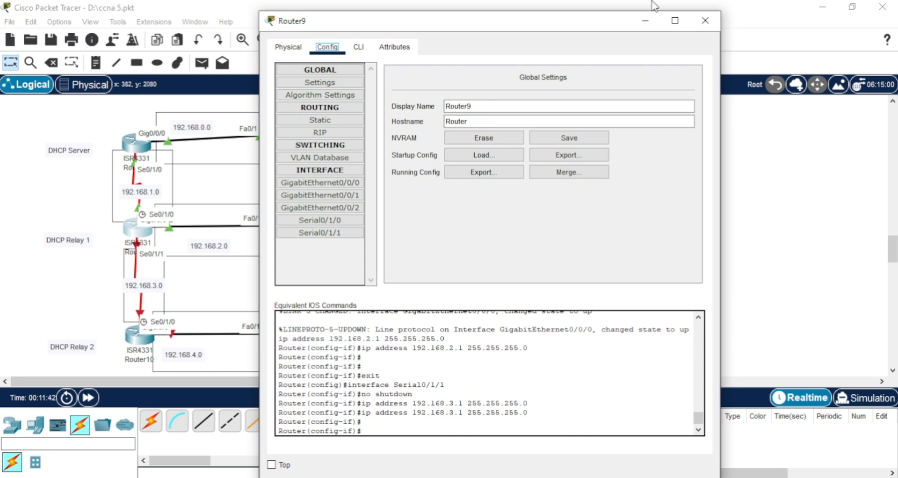
{"action": "left_click", "coordinate": [706, 21]}
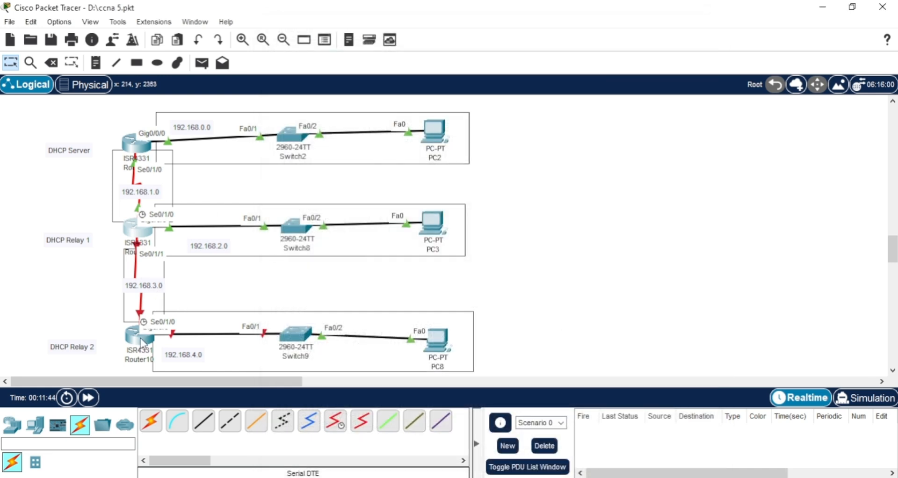
Enable Serial0/1/0 on the DHCP Relay 2 router and give it IP address 192.168.3.2 with mask 255.255.255.0
{"action": "left_click", "coordinate": [139, 342]}
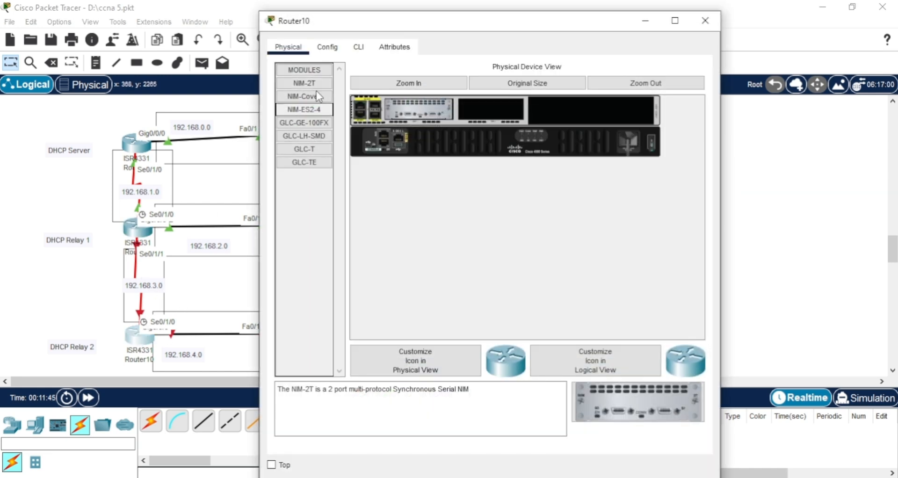
{"action": "left_click", "coordinate": [331, 49]}
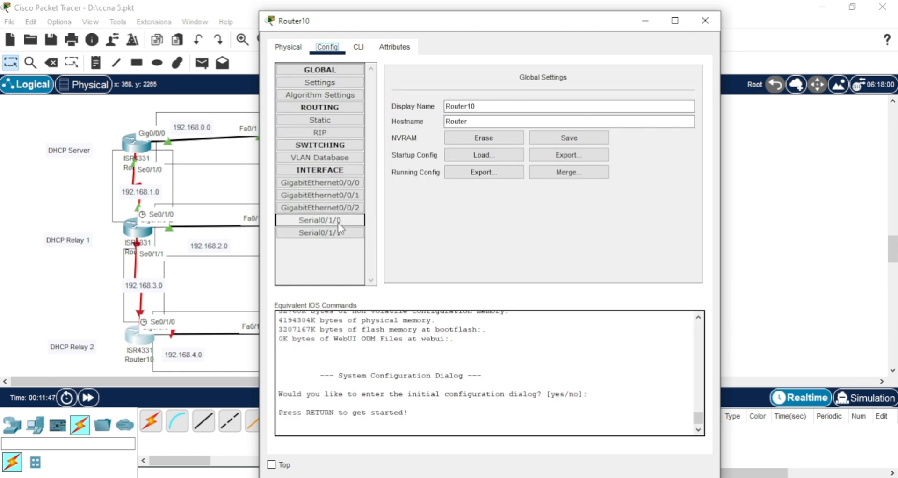
{"action": "left_click", "coordinate": [339, 218]}
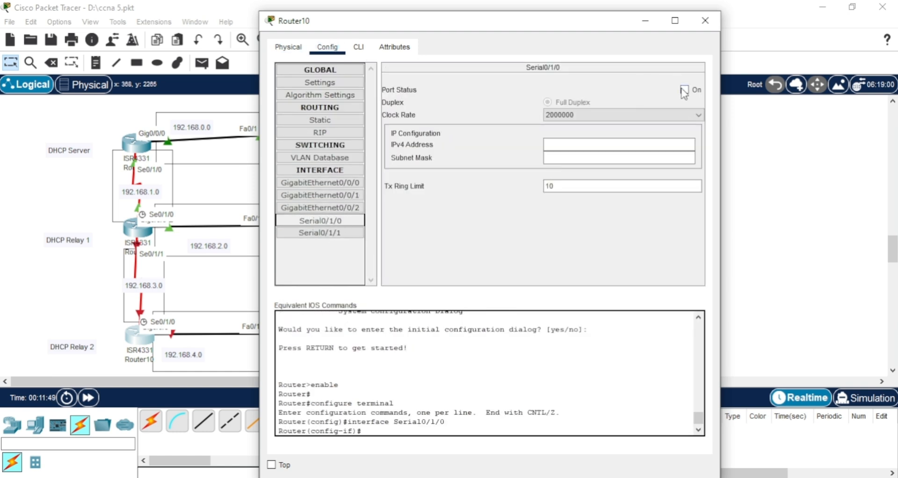
{"action": "left_click", "coordinate": [683, 90]}
{"action": "left_click", "coordinate": [607, 142]}
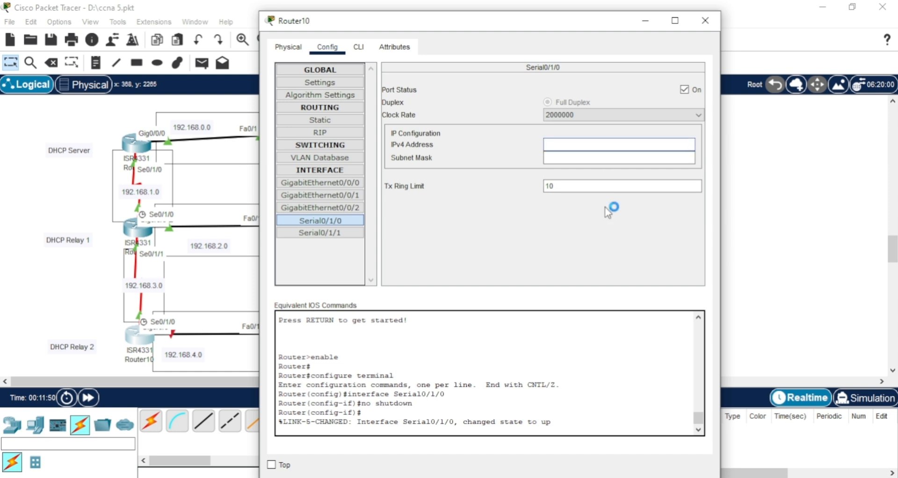
{"action": "type", "text": "192.168.3.1"}
{"action": "key", "text": "BackSpace"}
{"action": "type", "text": "2"}
{"action": "left_click", "coordinate": [627, 158]}
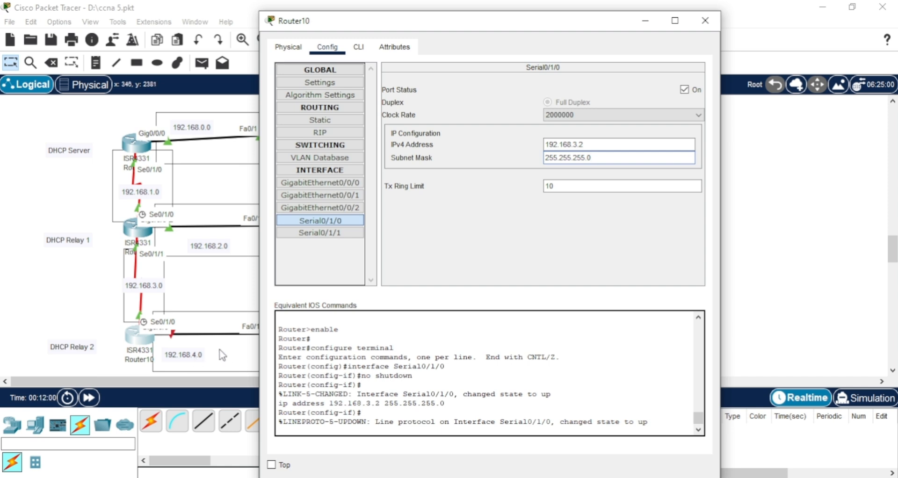
Enable GigabitEthernet0/0/0 on the DHCP Relay 2 router and give it IP address 192.168.4.1 with mask 255.255.255.0
{"action": "left_click", "coordinate": [342, 187]}
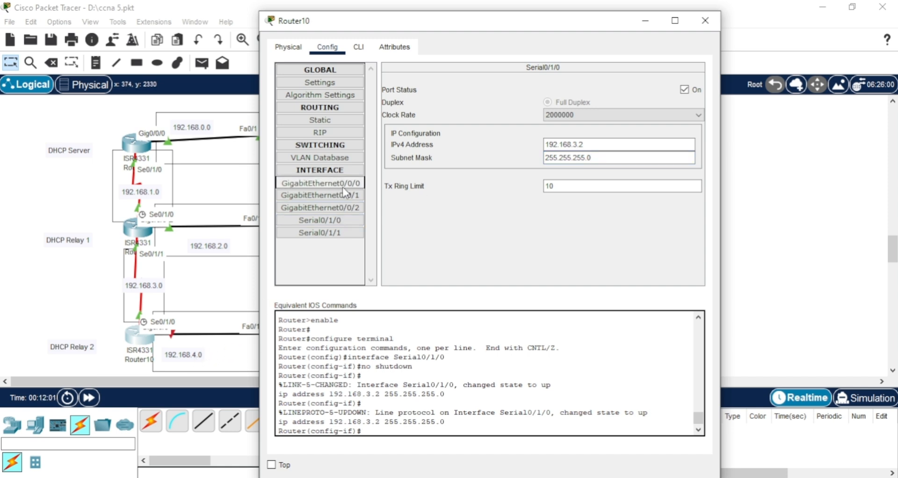
{"action": "left_click", "coordinate": [684, 90]}
{"action": "left_click", "coordinate": [597, 158]}
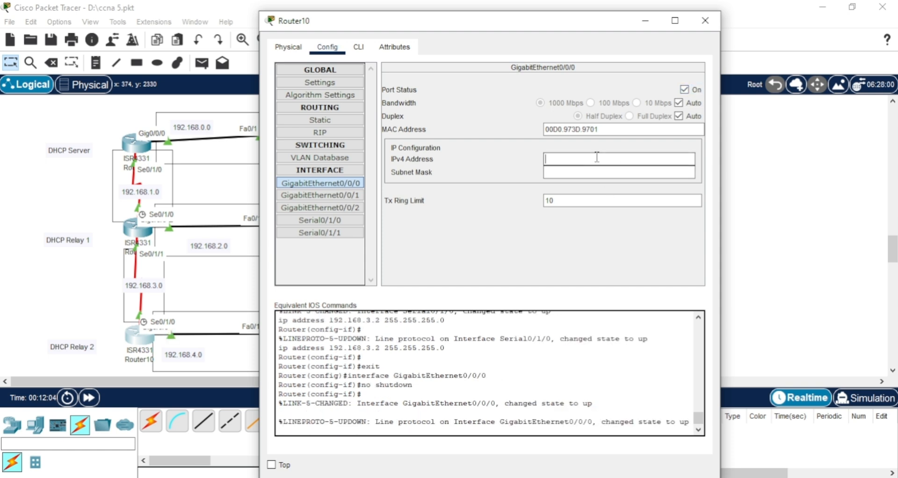
{"action": "type", "text": "192.168.3.1"}
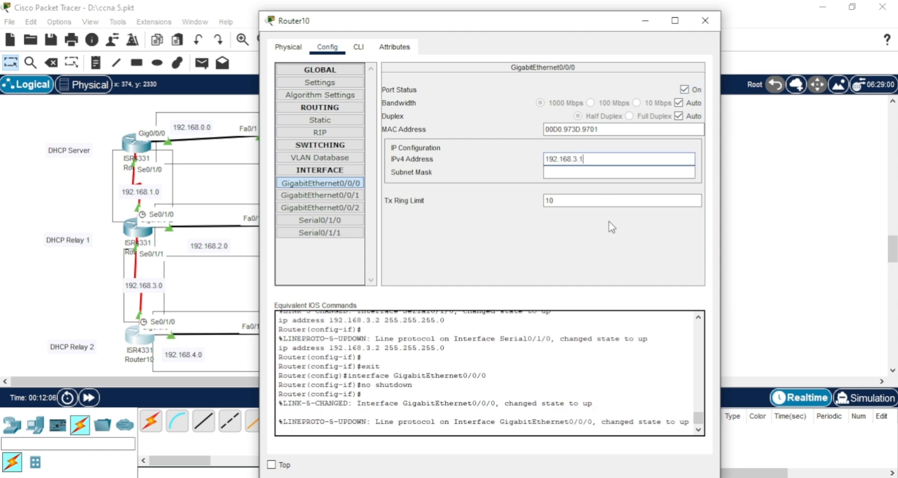
{"action": "key", "text": "Left"}
{"action": "key", "text": "Left"}
{"action": "key", "text": "BackSpace"}
{"action": "type", "text": "4"}
{"action": "left_click", "coordinate": [619, 177]}
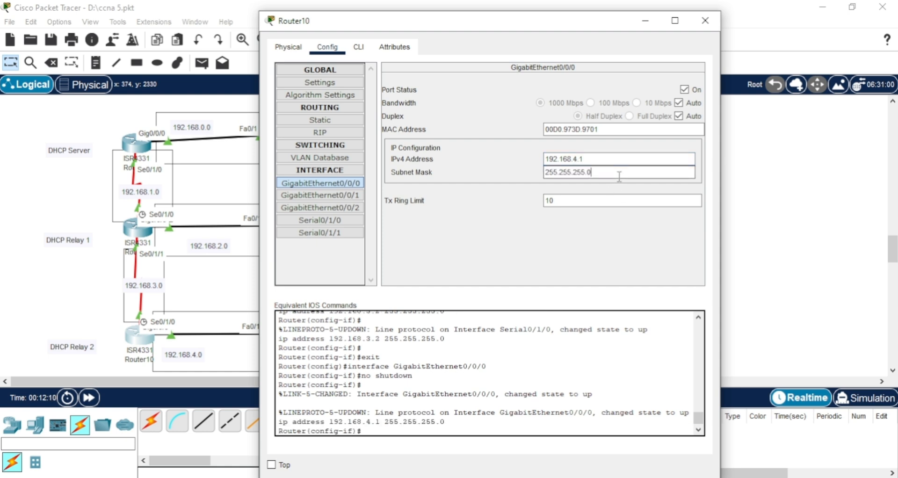
Close the DHCP Relay 2 router's configuration and give PC8 the static IP address 192.168.4.2, subnet mask 255.255.255.0 and default gateway 192.168.4.1
{"action": "key", "text": "shift+Tab"}
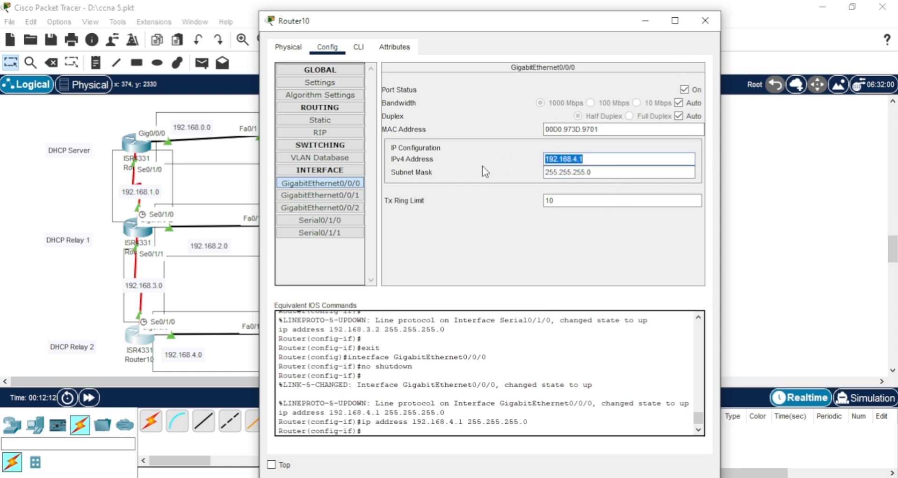
{"action": "left_click", "coordinate": [704, 20]}
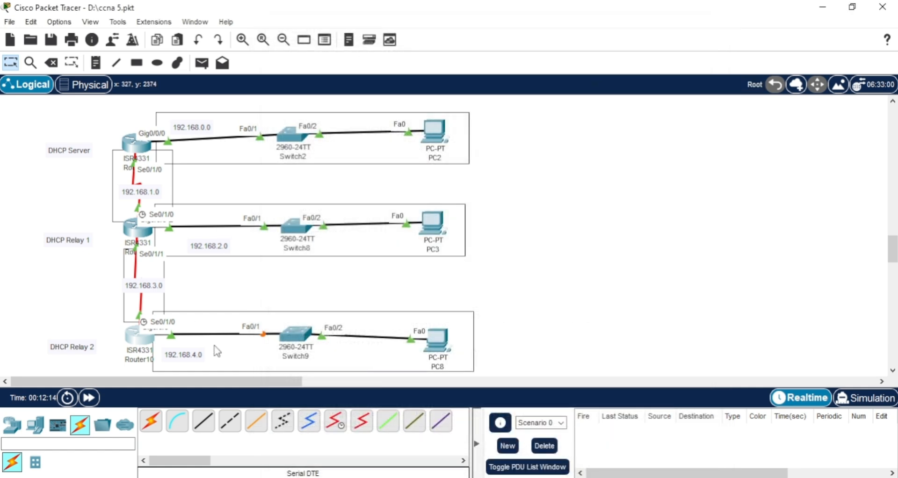
{"action": "left_click", "coordinate": [439, 338]}
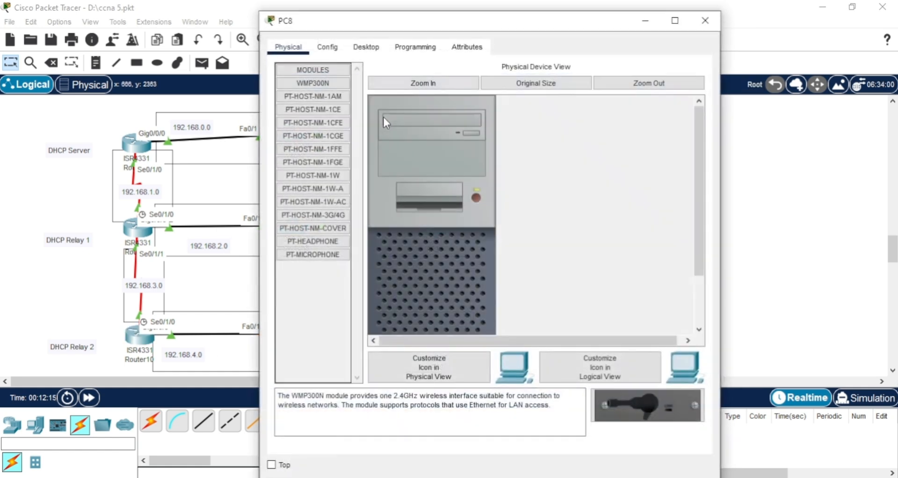
{"action": "left_click", "coordinate": [367, 47]}
{"action": "left_click", "coordinate": [327, 97]}
{"action": "left_click", "coordinate": [525, 138]}
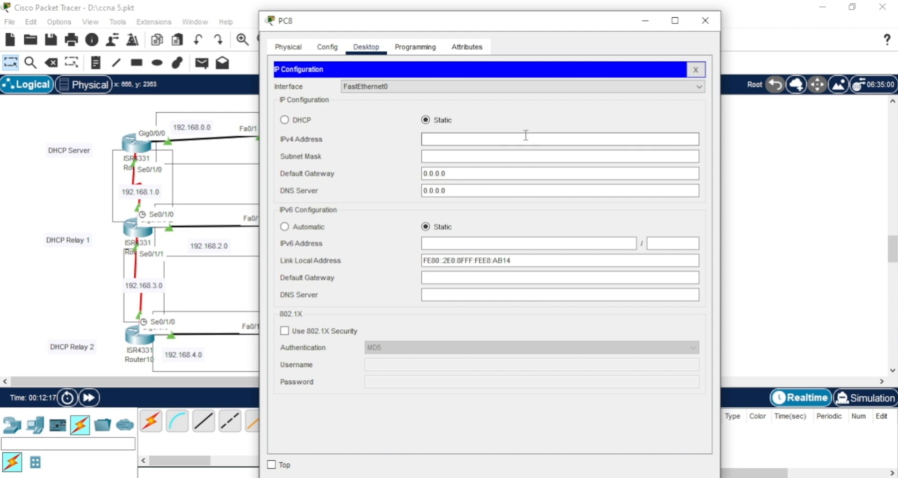
{"action": "type", "text": "192.168.4.1"}
{"action": "key", "text": "BackSpace"}
{"action": "type", "text": "2"}
{"action": "key", "text": "Tab"}
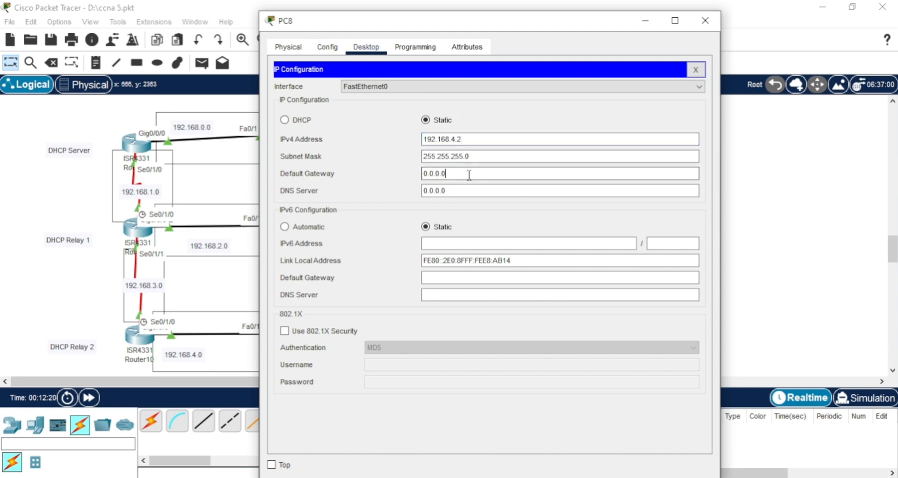
{"action": "key", "text": "Tab"}
{"action": "type", "text": "192.168.4.1"}
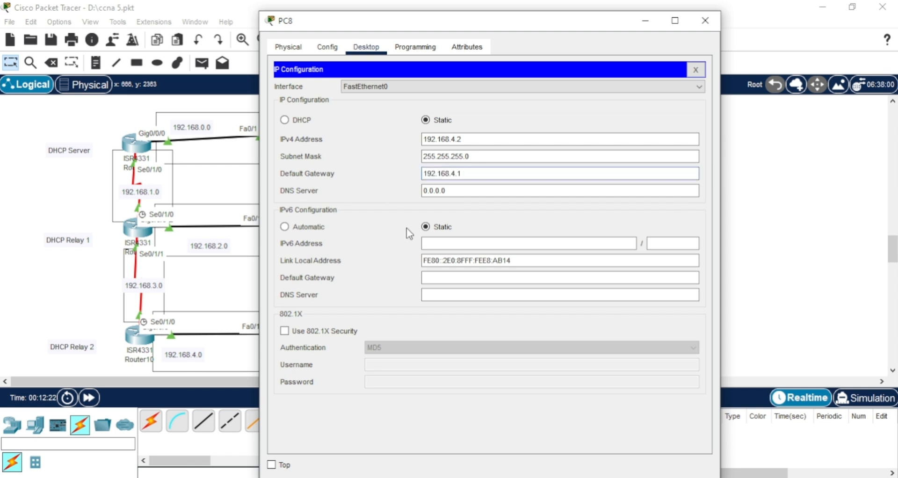
{"action": "left_click", "coordinate": [709, 17]}
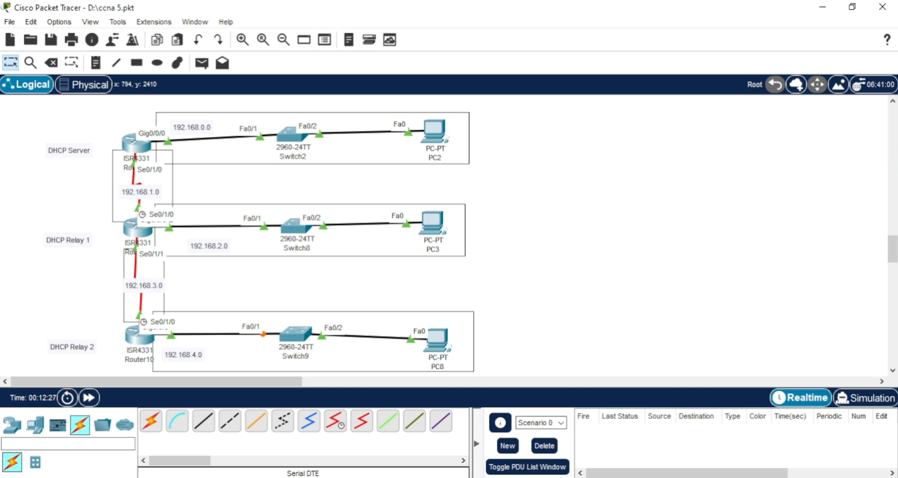
Switch to the ccna document in Word and review the DHCP notes back to the Configuring DHCP Server commands
{"action": "key", "text": "alt+Tab"}
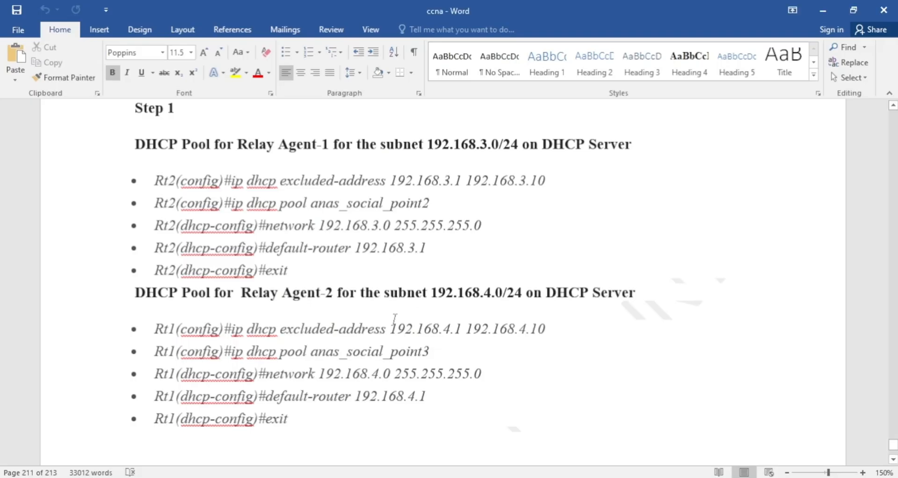
{"action": "left_click", "coordinate": [442, 263]}
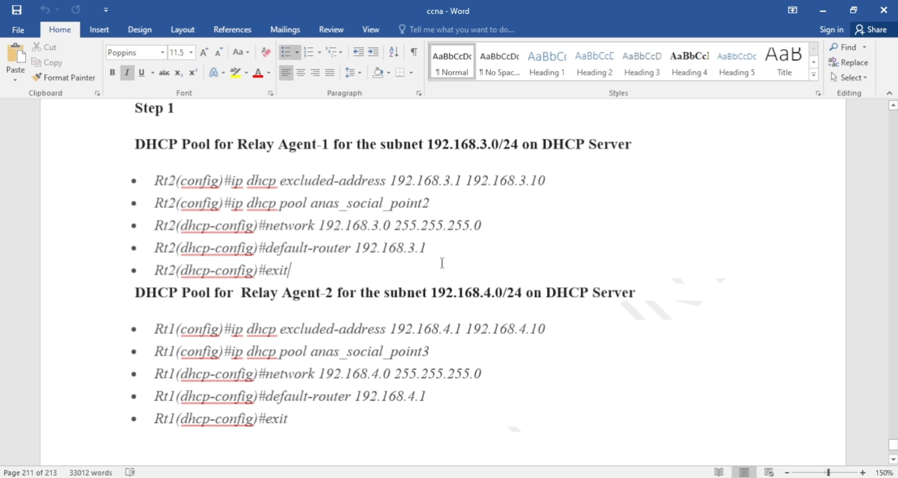
{"action": "scroll", "coordinate": [442, 263], "scroll_direction": "up", "scroll_amount": 10}
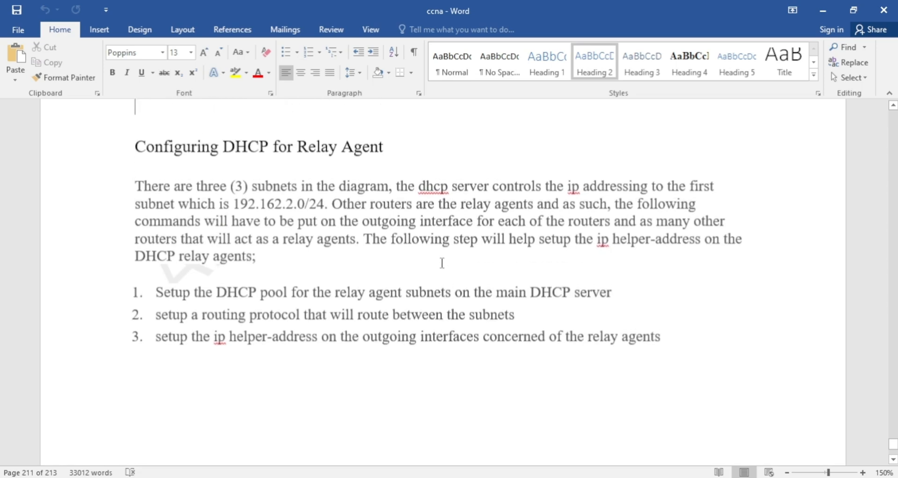
{"action": "scroll", "coordinate": [442, 262], "scroll_direction": "up", "scroll_amount": 10}
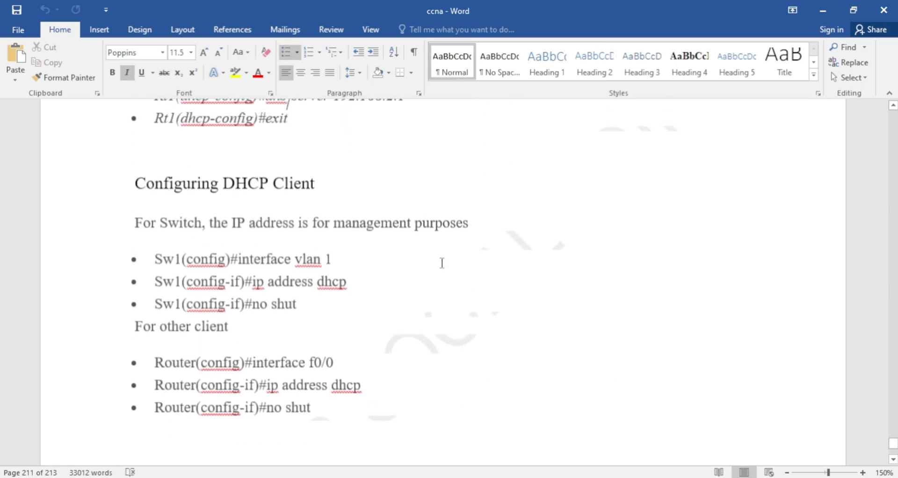
{"action": "scroll", "coordinate": [442, 263], "scroll_direction": "up", "scroll_amount": 6}
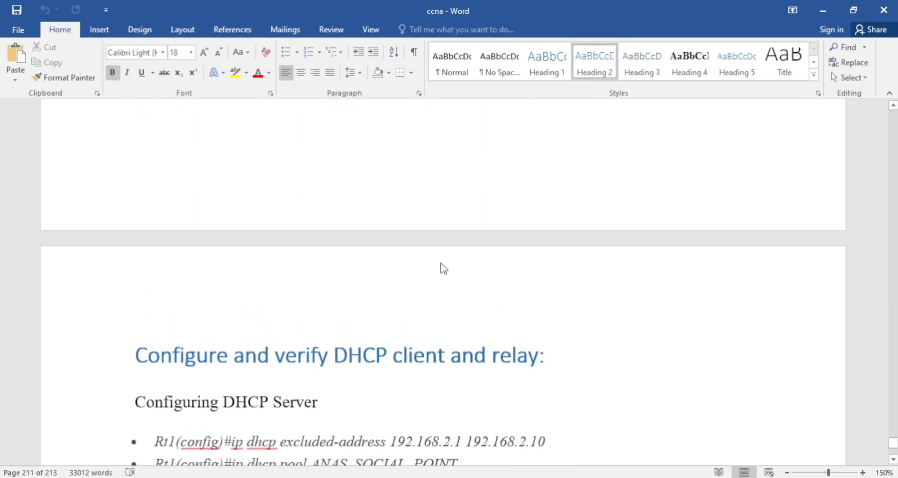
{"action": "scroll", "coordinate": [442, 262], "scroll_direction": "down", "scroll_amount": 2}
{"action": "key", "text": "Down"}
{"action": "key", "text": "Down"}
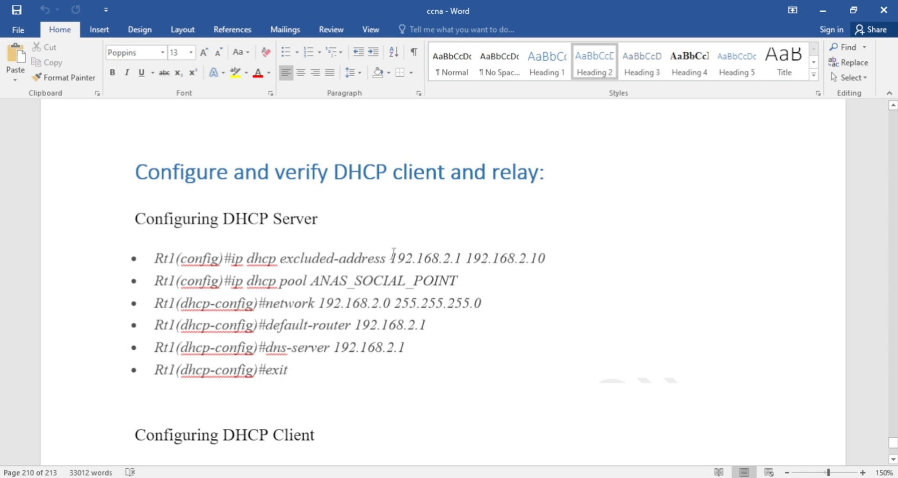
Replace every occurrence of "192.168.2." in the document with "192.169.0."
{"action": "left_click_drag", "start_coordinate": [393, 255], "coordinate": [458, 255]}
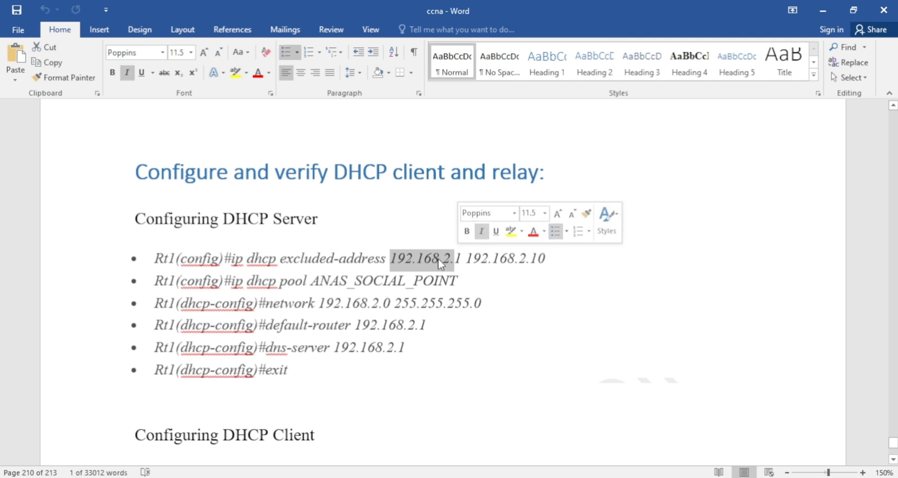
{"action": "right_click", "coordinate": [439, 259]}
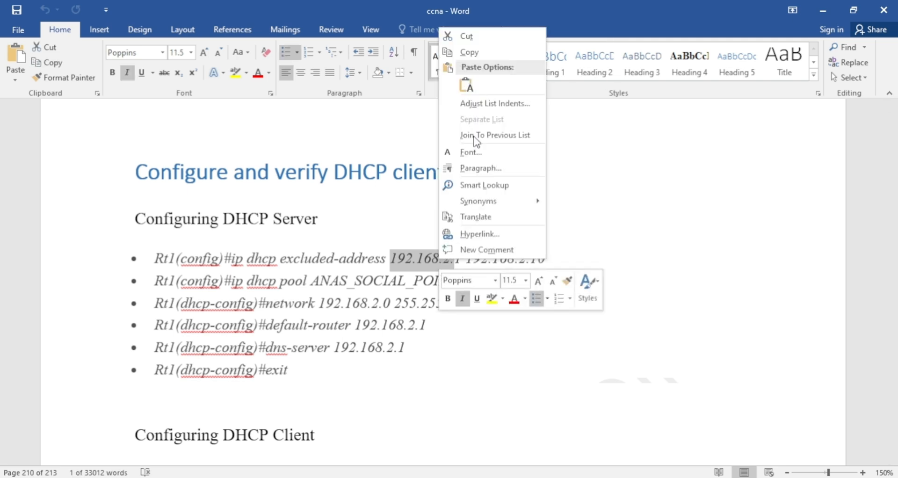
{"action": "left_click", "coordinate": [466, 51]}
{"action": "left_click", "coordinate": [848, 62]}
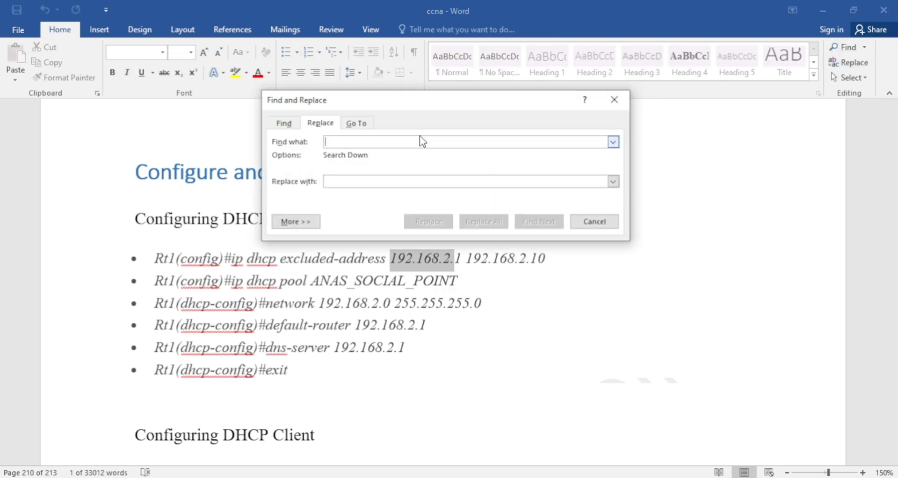
{"action": "key", "text": "ctrl+v"}
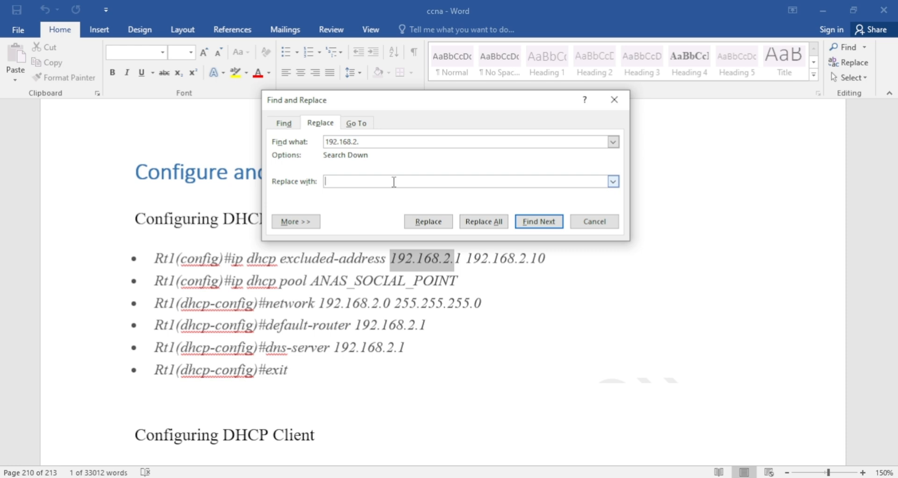
{"action": "type", "text": "192.169.0."}
{"action": "left_click", "coordinate": [480, 222]}
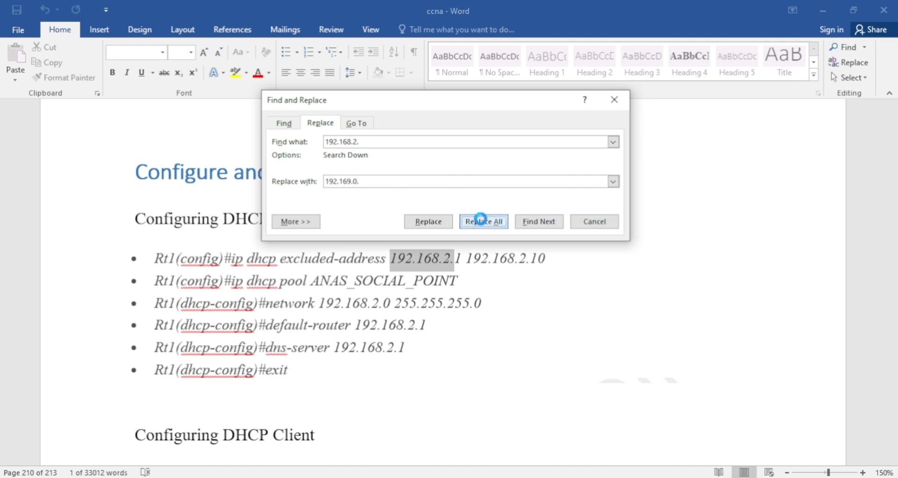
{"action": "left_click", "coordinate": [427, 286]}
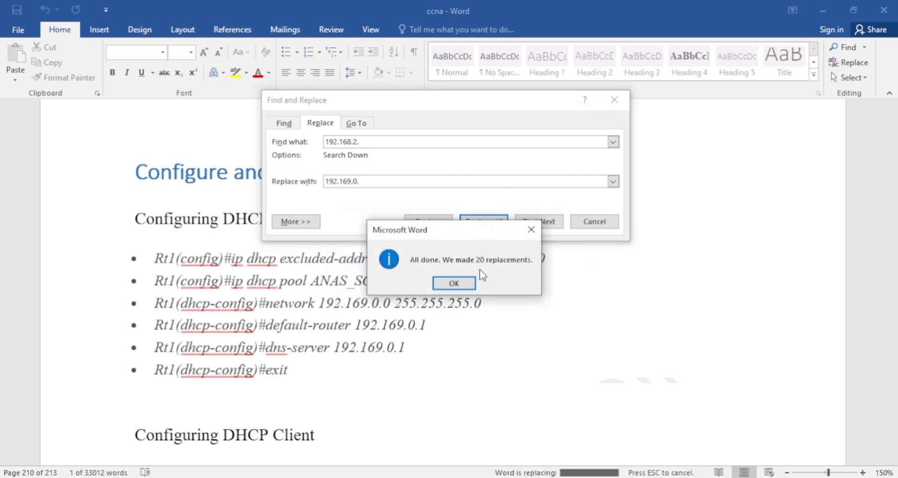
{"action": "left_click", "coordinate": [465, 284]}
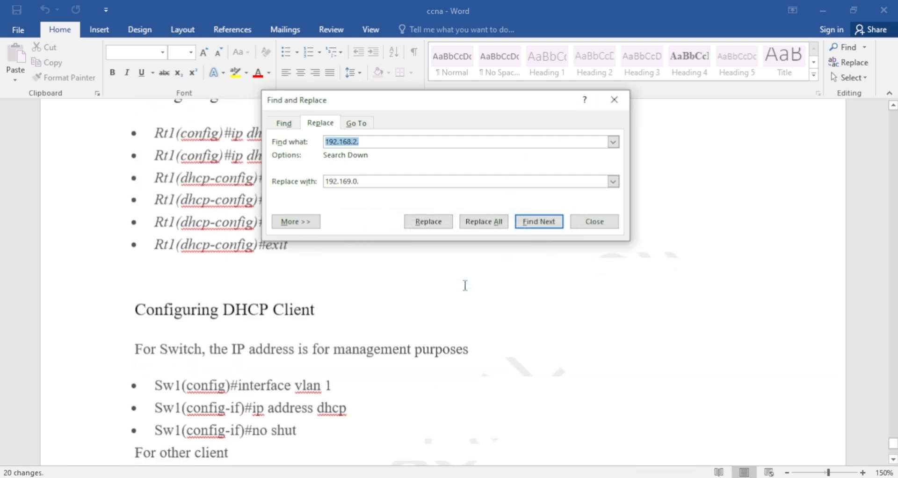
{"action": "left_click", "coordinate": [614, 99]}
{"action": "left_click", "coordinate": [488, 167]}
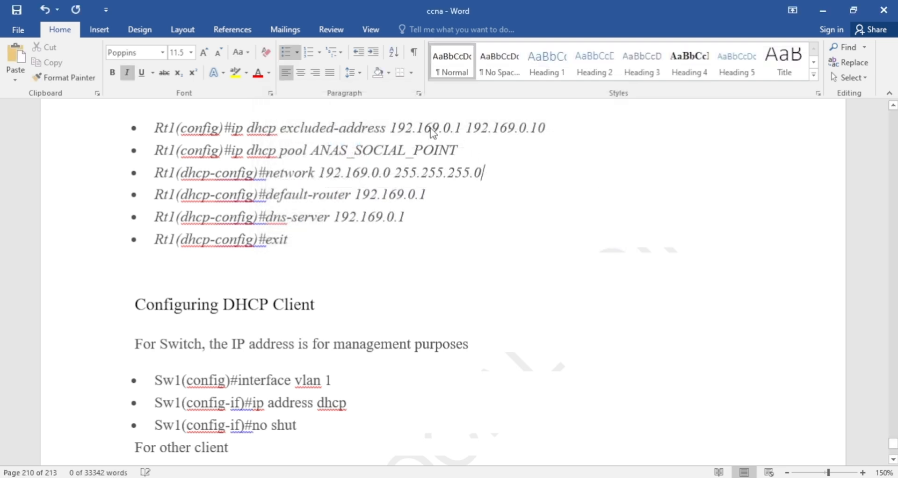
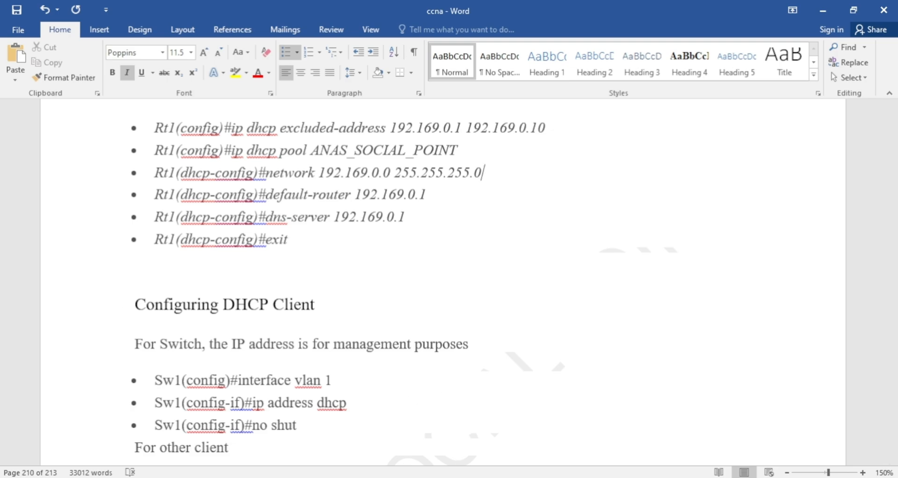
Switch to Packet Tracer, open the DHCP Server router's command line and exit interface configuration to global configuration mode
{"action": "key", "text": "alt+Tab"}
{"action": "left_click", "coordinate": [135, 142]}
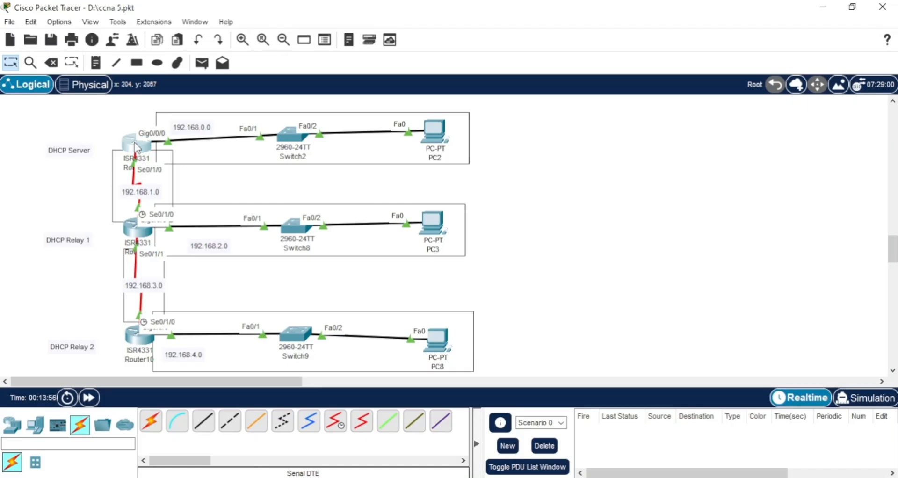
{"action": "left_click", "coordinate": [358, 48]}
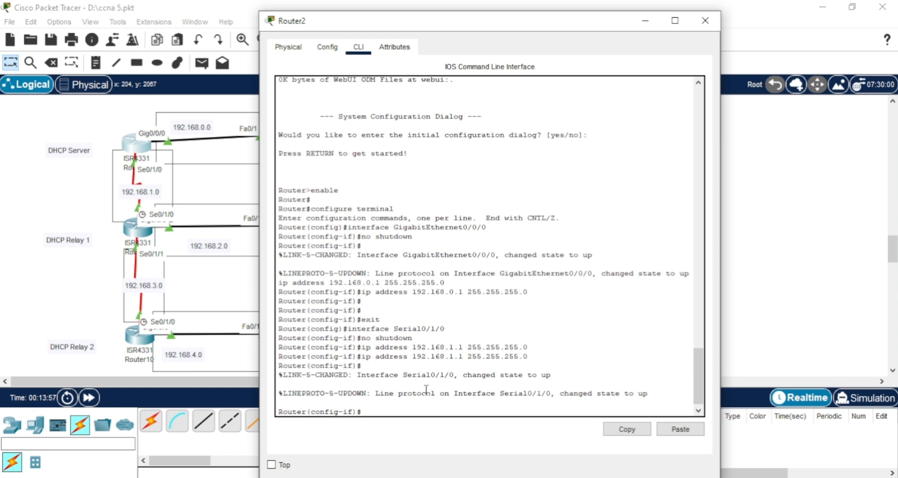
{"action": "key", "text": "Return"}
{"action": "key", "text": "Return"}
{"action": "key", "text": "Return"}
{"action": "key", "text": "Return"}
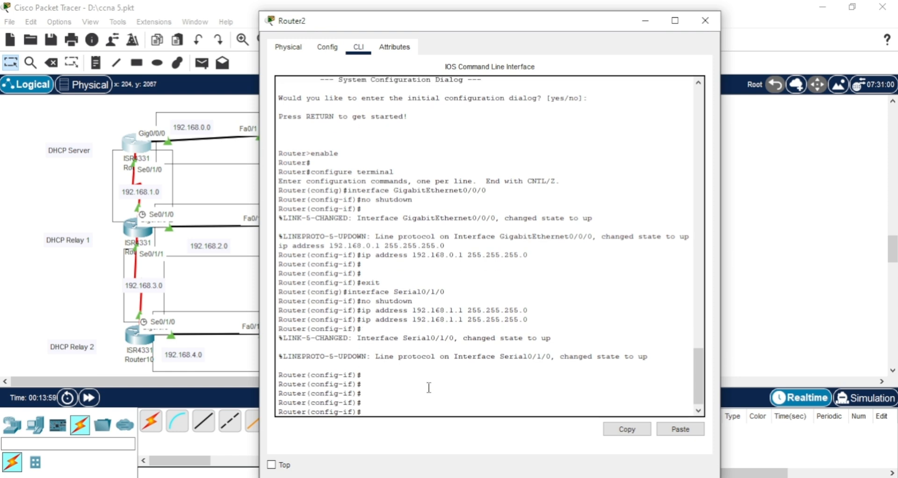
{"action": "type", "text": "exit"}
{"action": "key", "text": "Return"}
{"action": "key", "text": "Return"}
{"action": "key", "text": "Return"}
{"action": "key", "text": "Return"}
{"action": "key", "text": "Return"}
{"action": "key", "text": "Return"}
{"action": "key", "text": "Return"}
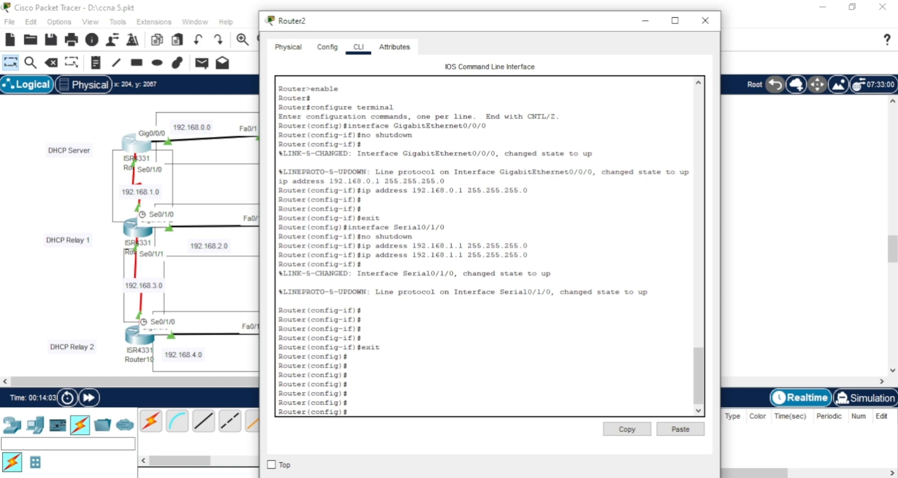
Consult the DHCP server commands in Word and exclude addresses 192.168.0.1 to 192.168.0.10 from DHCP on the DHCP Server router
{"action": "key", "text": "alt+Tab"}
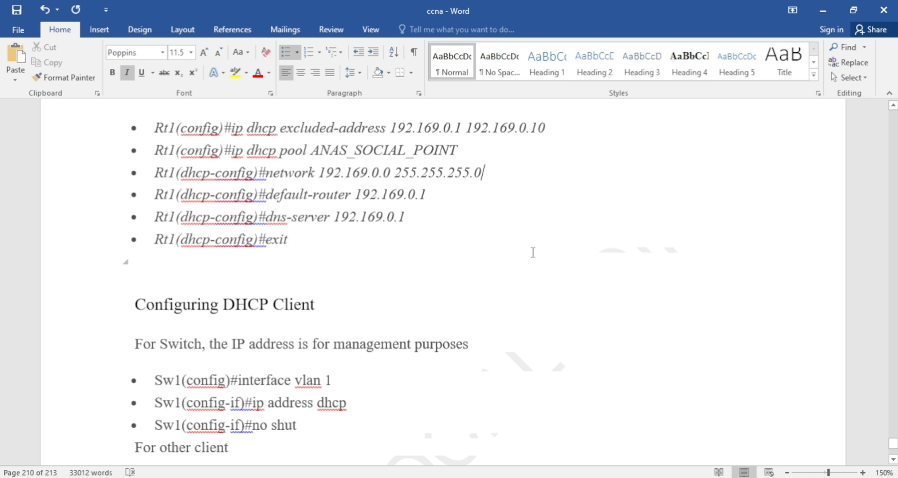
{"action": "mouse_move", "coordinate": [398, 477]}
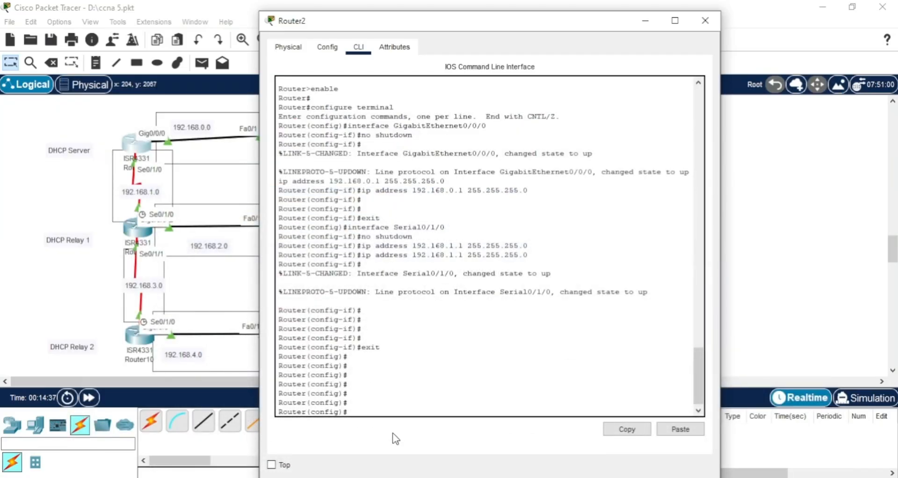
{"action": "type", "text": "tp"}
{"action": "key", "text": "BackSpace"}
{"action": "key", "text": "BackSpace"}
{"action": "type", "text": "i"}
{"action": "key", "text": "Tab"}
{"action": "type", "text": "p"}
{"action": "key", "text": "Tab"}
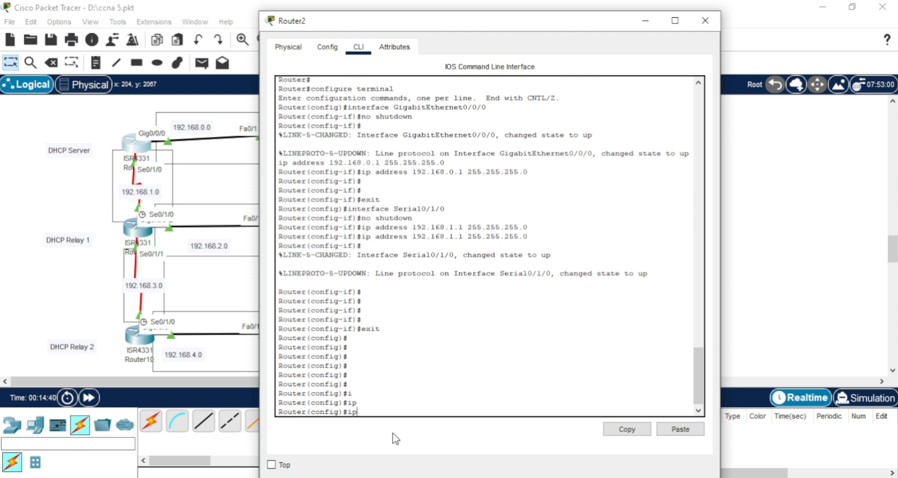
{"action": "type", "text": "d"}
{"action": "key", "text": "Tab"}
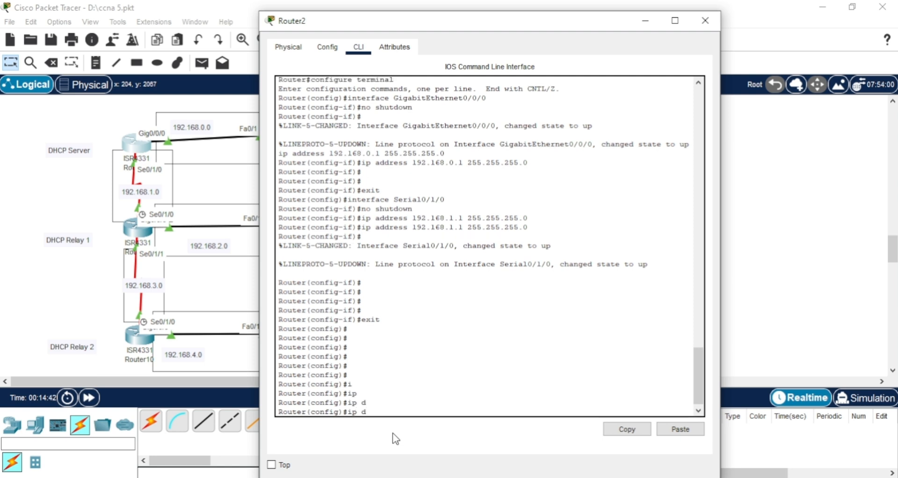
{"action": "type", "text": "h"}
{"action": "key", "text": "Tab"}
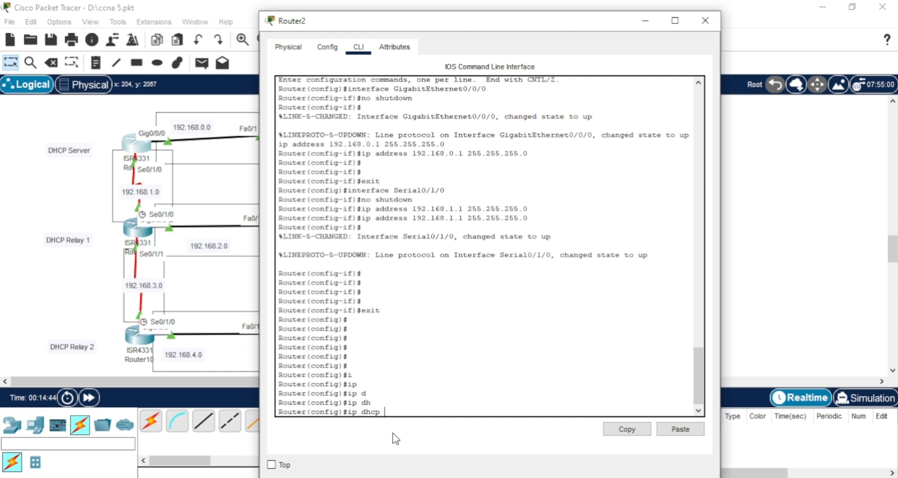
{"action": "type", "text": "e"}
{"action": "key", "text": "Tab"}
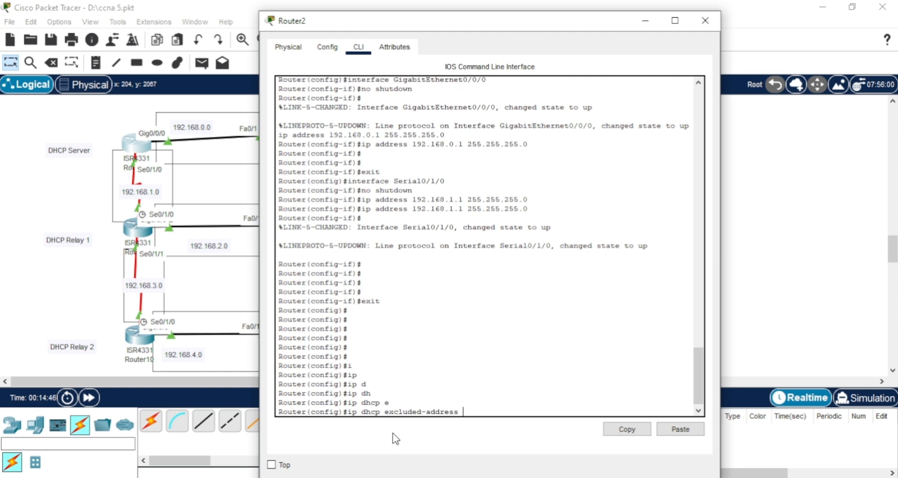
{"action": "type", "text": "192.168.0.1 192.168.0."}
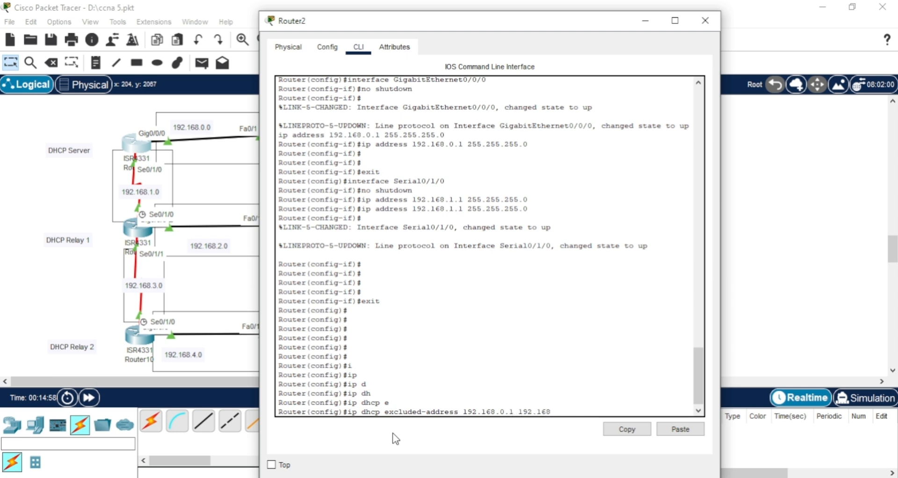
{"action": "type", "text": "10"}
{"action": "key", "text": "alt+Tab"}
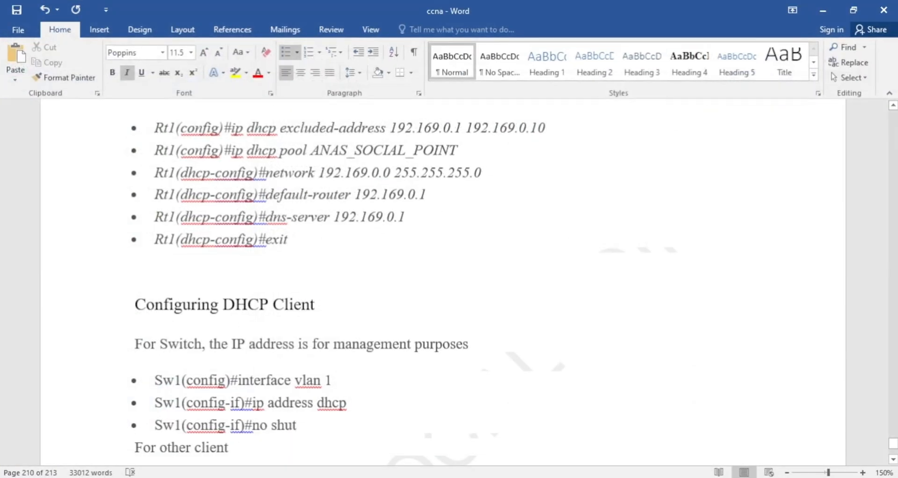
{"action": "key", "text": "alt+Tab"}
{"action": "key", "text": "Return"}
Consult the DHCP server commands in Word and create a DHCP pool named anas on the DHCP Server router in Packet Tracer
{"action": "key", "text": "alt+Tab"}
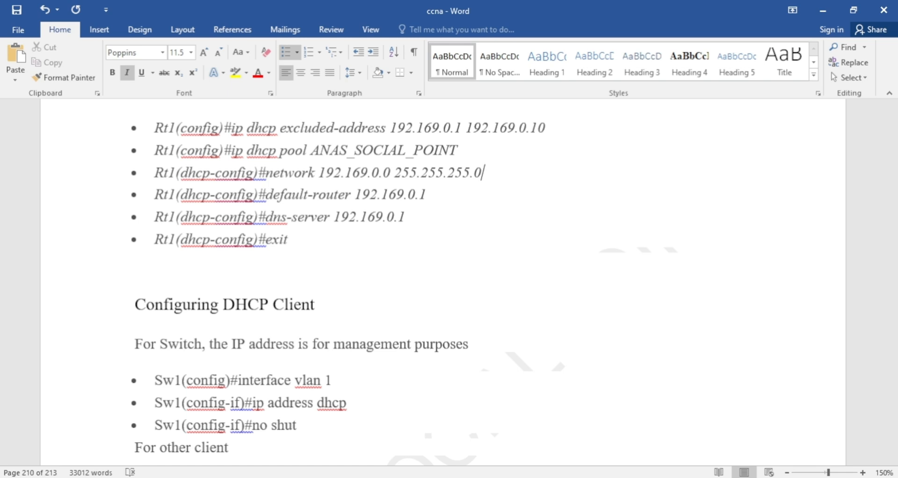
{"action": "key", "text": "alt+Tab"}
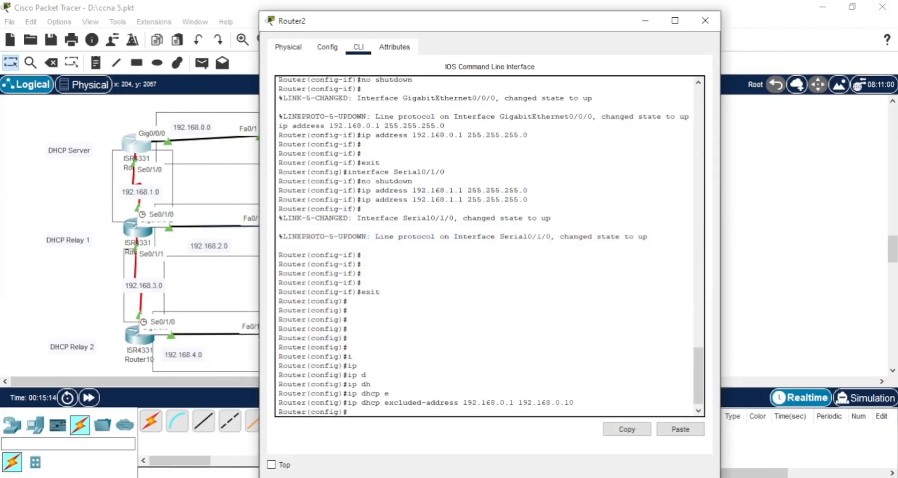
{"action": "type", "text": "ip"}
{"action": "key", "text": "Tab"}
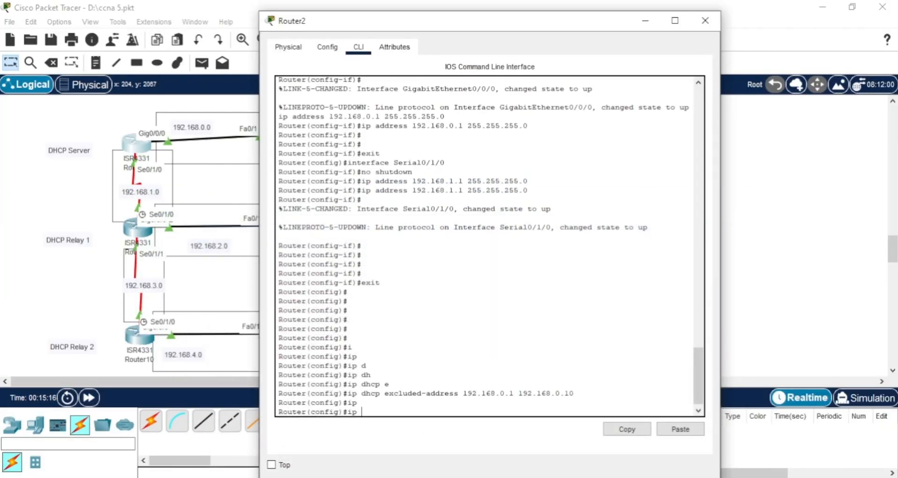
{"action": "type", "text": "d"}
{"action": "key", "text": "Tab"}
{"action": "type", "text": "h"}
{"action": "key", "text": "Tab"}
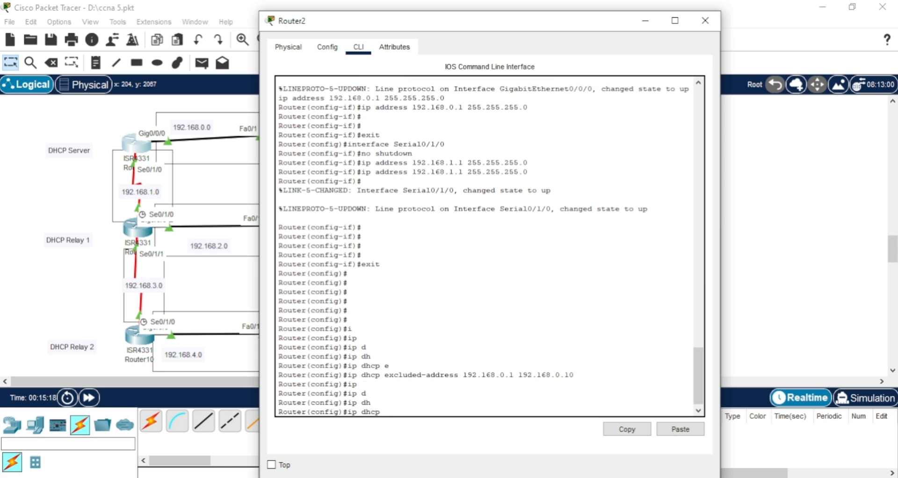
{"action": "type", "text": "p"}
{"action": "key", "text": "Tab"}
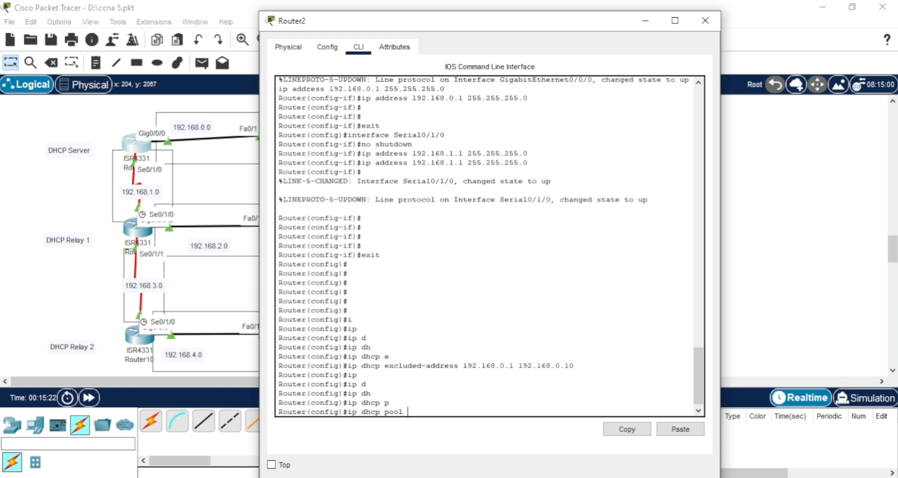
{"action": "type", "text": "anas"}
{"action": "key", "text": "Return"}
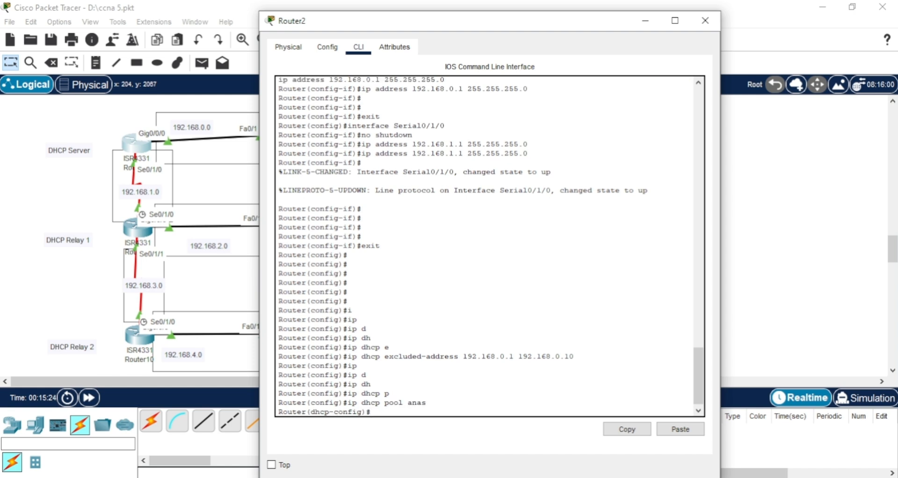
{"action": "key", "text": "Return"}
{"action": "key", "text": "Return"}
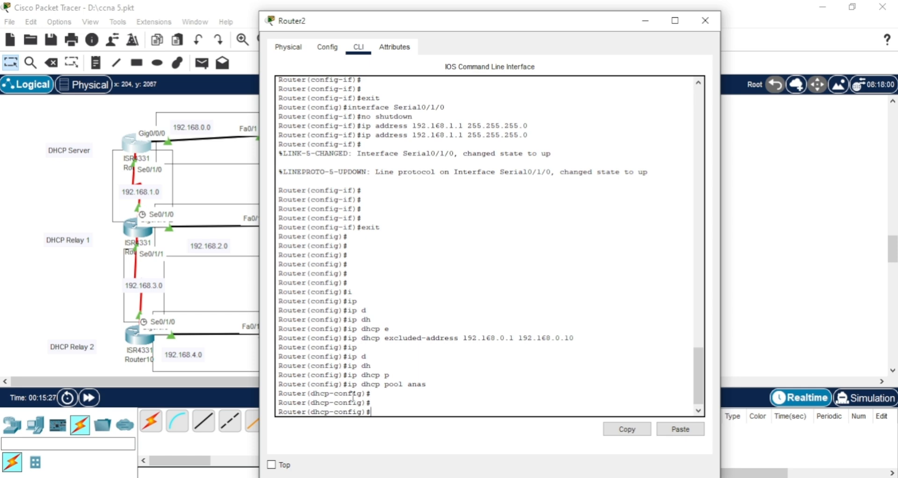
Check the network command in Word and assign network 192.168.0.0 with mask 255.255.255.0 to the router's DHCP pool
{"action": "key", "text": "alt+Tab"}
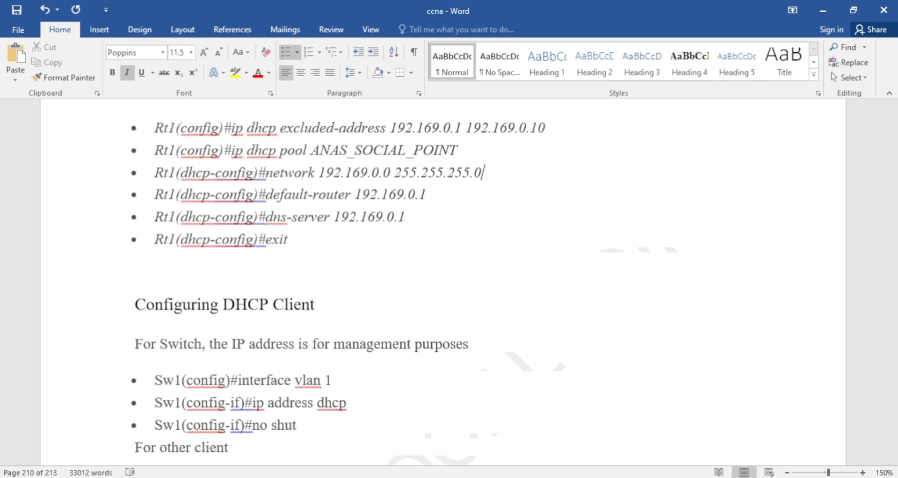
{"action": "key", "text": "alt+Tab"}
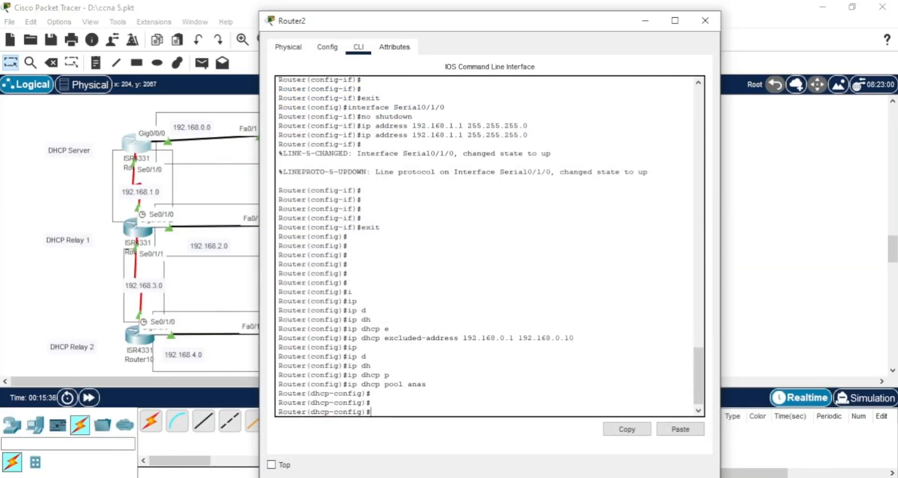
{"action": "type", "text": "net"}
{"action": "key", "text": "Tab"}
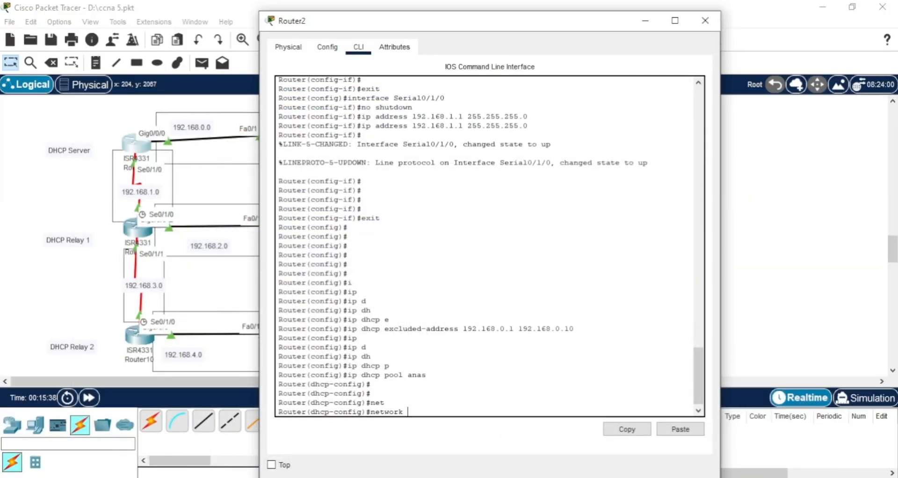
{"action": "type", "text": "192.168..0"}
{"action": "type", "text": "0.0"}
{"action": "type", "text": " 255"}
{"action": "type", "text": ".25"}
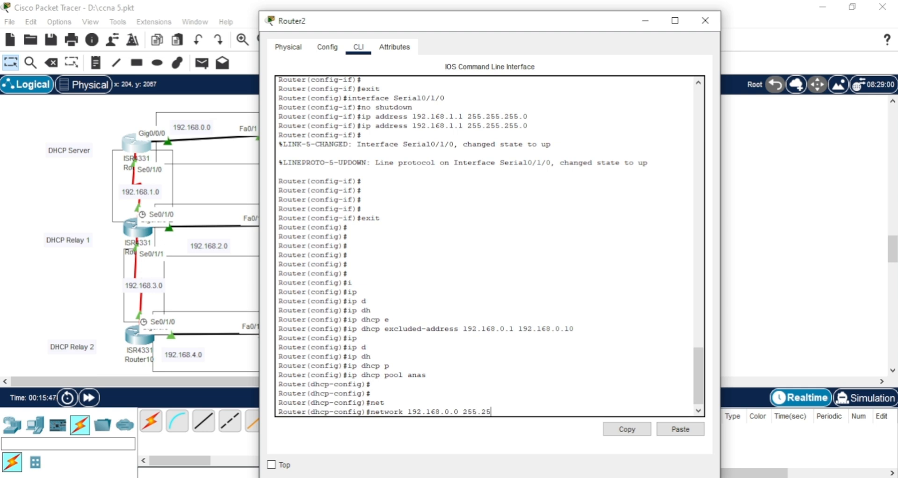
{"action": "type", "text": "5.255.0"}
{"action": "key", "text": "Return"}
{"action": "key", "text": "Return"}
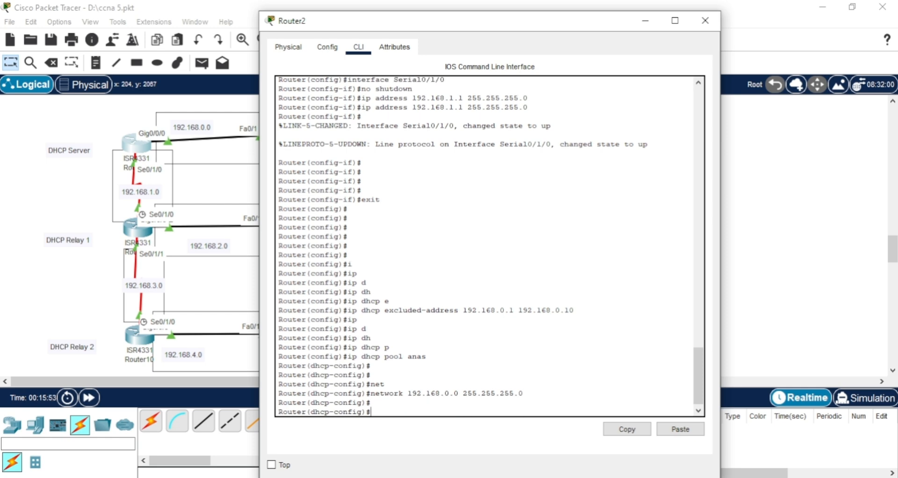
Check the default-router command in Word and set the DHCP pool's default router to 192.168.0.1
{"action": "key", "text": "alt+Tab"}
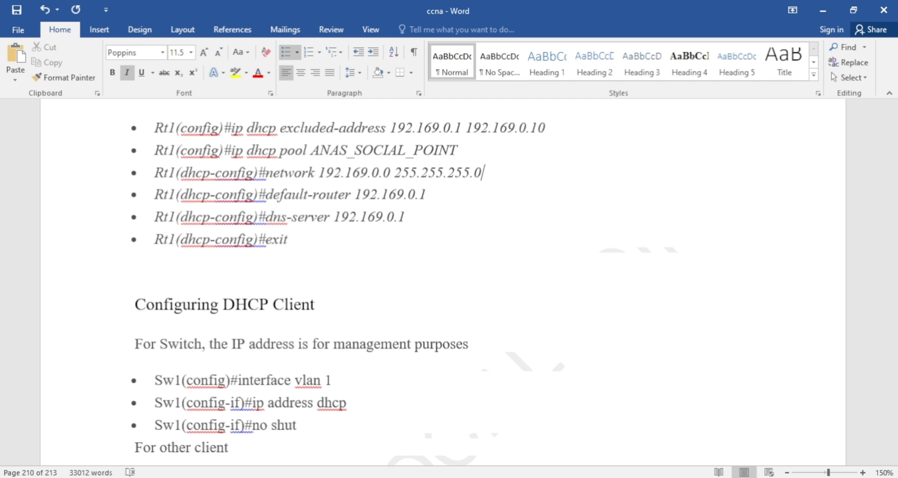
{"action": "key", "text": "alt+Tab"}
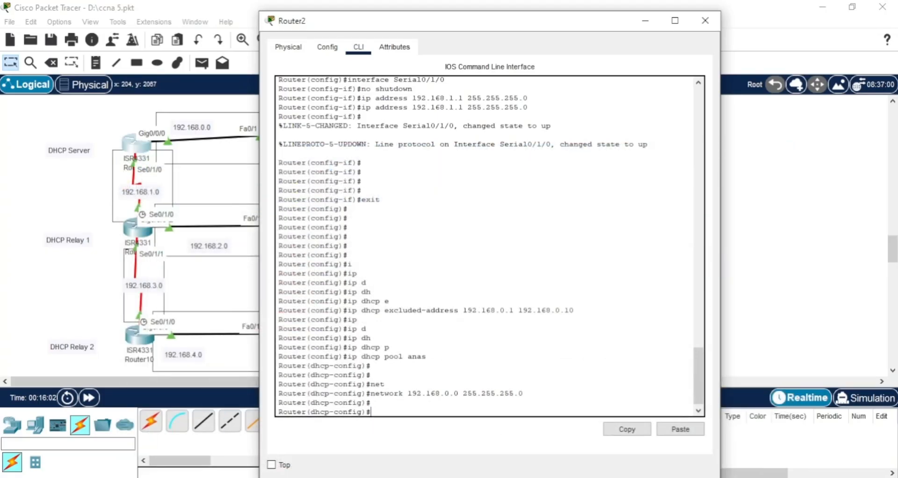
{"action": "type", "text": "d"}
{"action": "key", "text": "Tab"}
{"action": "type", "text": "e"}
{"action": "key", "text": "Tab"}
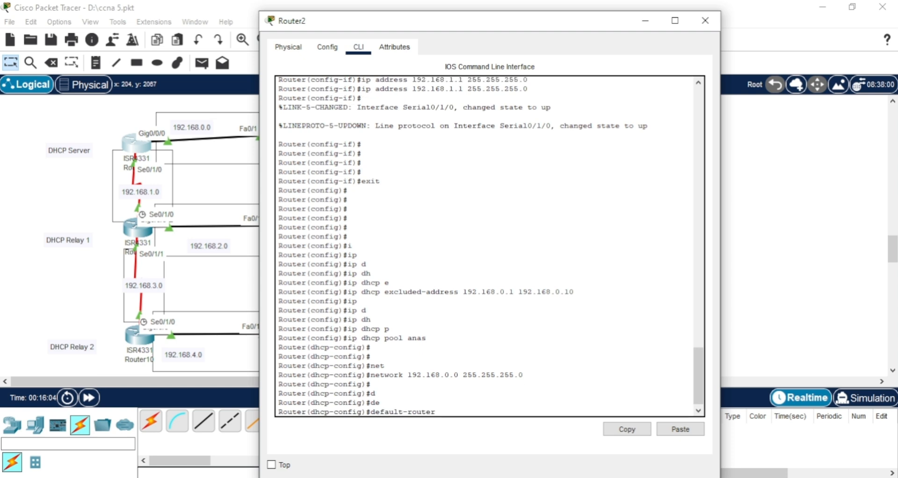
{"action": "type", "text": "192.168.0.1"}
{"action": "key", "text": "Return"}
{"action": "key", "text": "Return"}
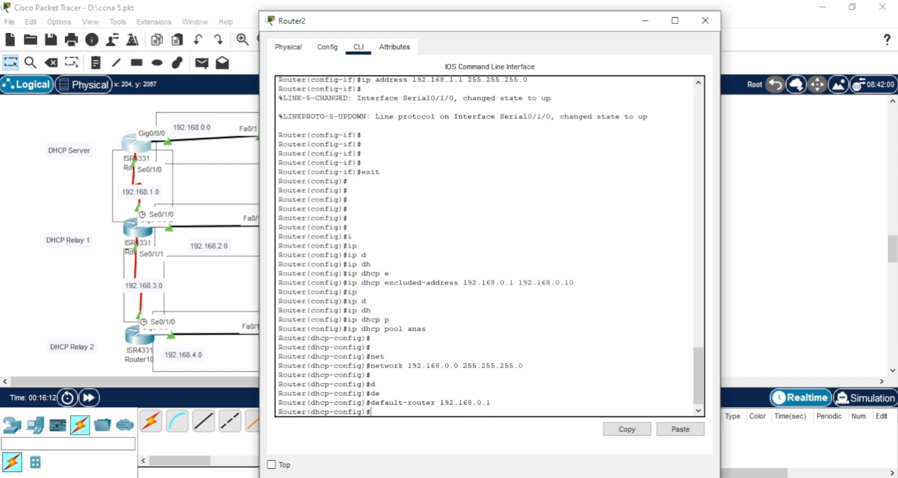
Check the dns-server command in Word and set the DHCP pool's DNS server to 192.168.0.1
{"action": "key", "text": "alt+Tab"}
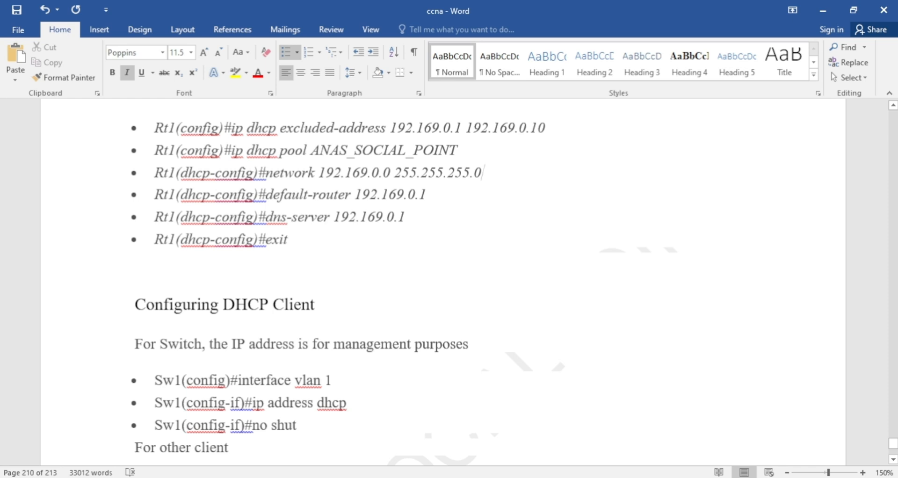
{"action": "key", "text": "alt+Tab"}
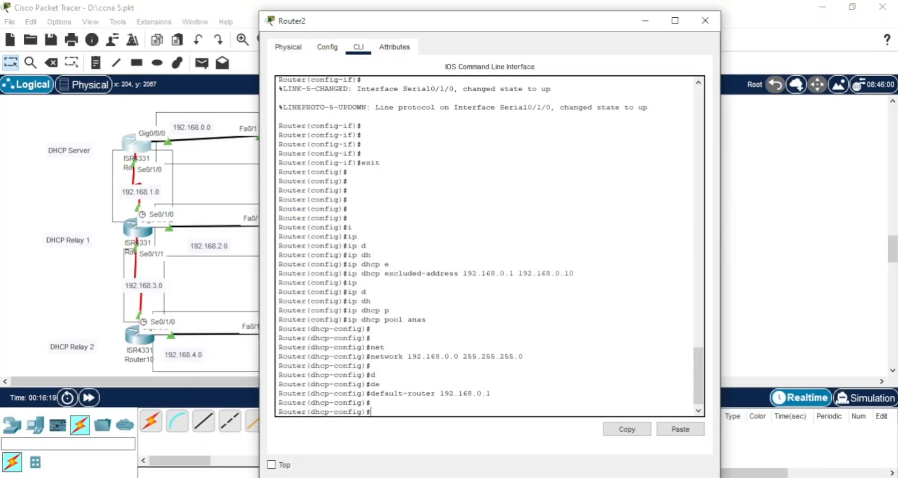
{"action": "type", "text": "19"}
{"action": "key", "text": "BackSpace"}
{"action": "type", "text": "nl"}
{"action": "key", "text": "Tab"}
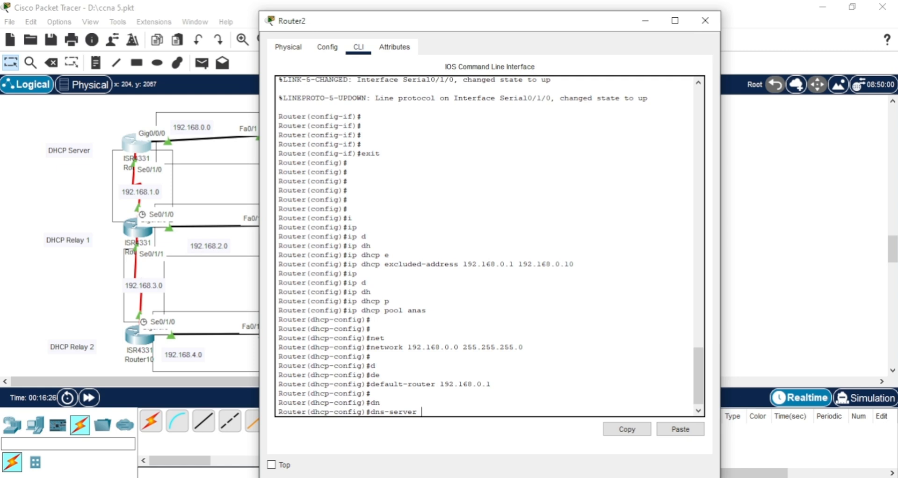
{"action": "type", "text": "192.168.0.1"}
{"action": "key", "text": "Return"}
{"action": "key", "text": "Return"}
{"action": "key", "text": "Return"}
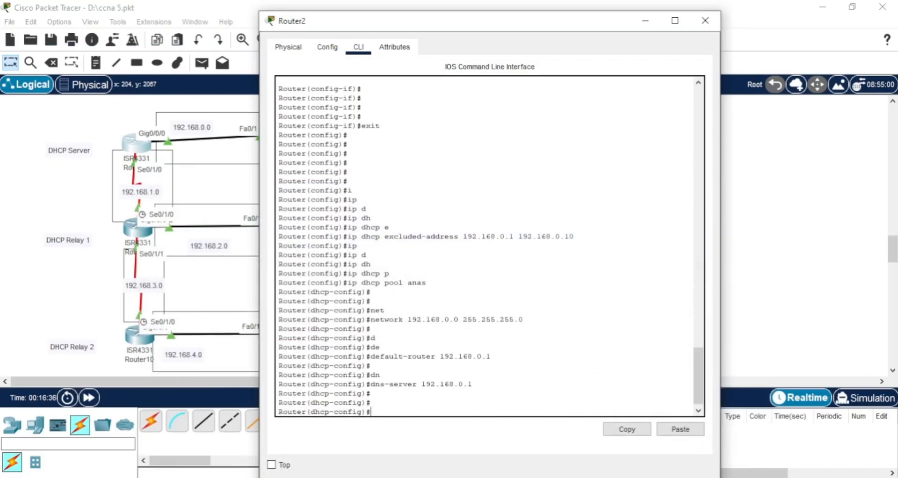
Exit DHCP pool configuration to global configuration mode and close the DHCP Server router's window
{"action": "type", "text": "ex"}
{"action": "key", "text": "Tab"}
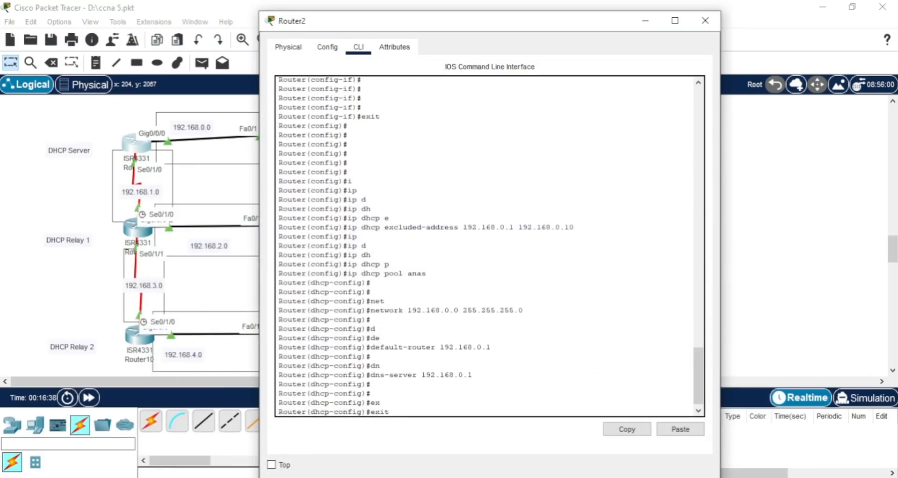
{"action": "key", "text": "Return"}
{"action": "key", "text": "Return"}
{"action": "key", "text": "Return"}
{"action": "key", "text": "Return"}
{"action": "key", "text": "Return"}
{"action": "key", "text": "Return"}
{"action": "key", "text": "Return"}
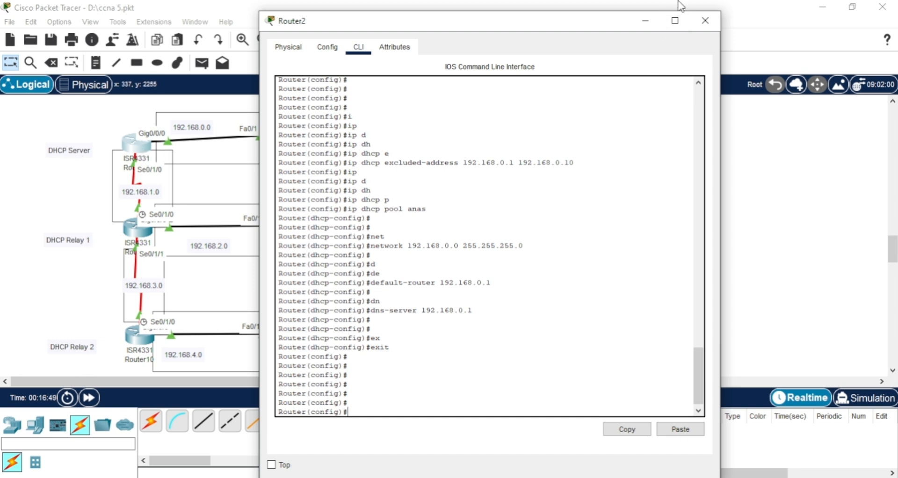
{"action": "left_click", "coordinate": [705, 22]}
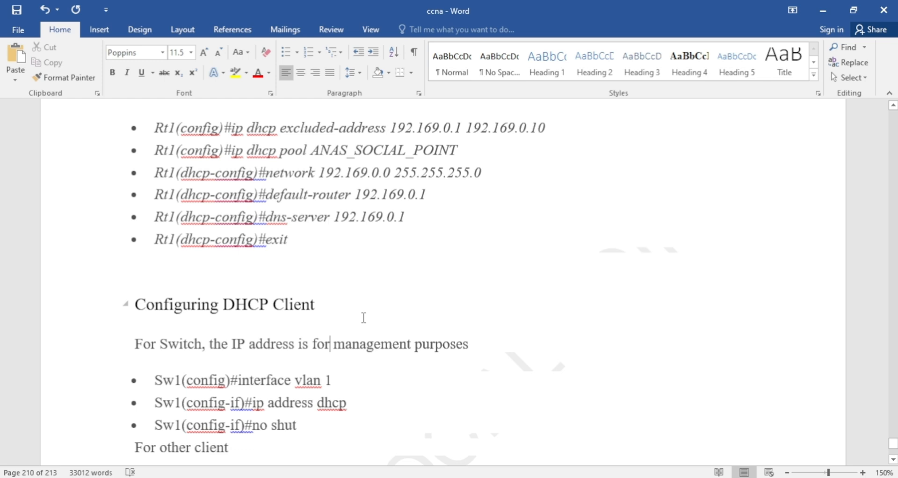
Compare the Packet Tracer topology with the Configuring DHCP Client notes in Word, covering the switch and other-client commands
{"action": "left_click", "coordinate": [440, 477]}
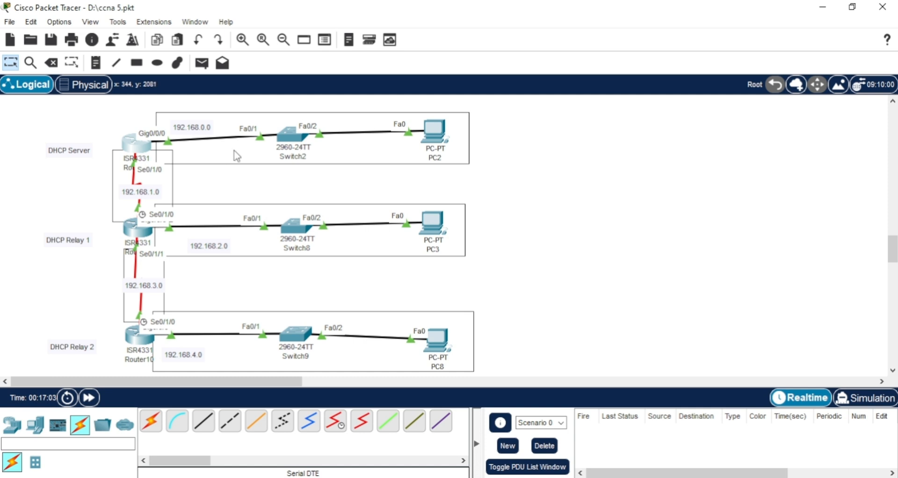
{"action": "mouse_move", "coordinate": [436, 136]}
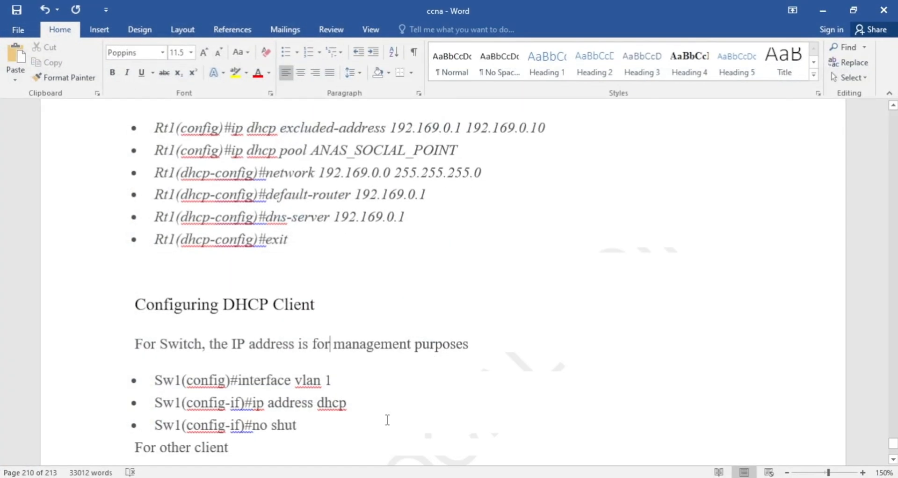
{"action": "left_click", "coordinate": [387, 419]}
{"action": "key", "text": "Down"}
{"action": "key", "text": "Down"}
{"action": "key", "text": "Down"}
{"action": "key", "text": "Down"}
{"action": "key", "text": "Down"}
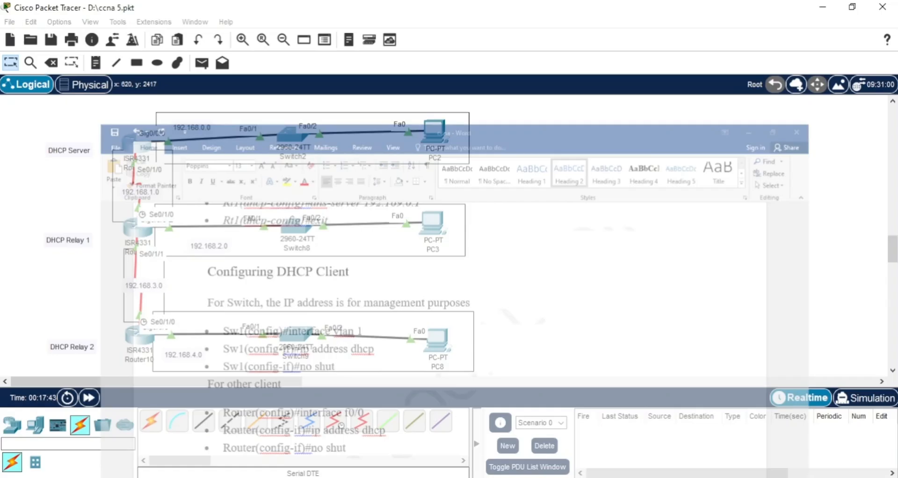
Open the command line of Switch2 on the 192.168.0.0 network in Packet Tracer and start its console session
{"action": "left_click", "coordinate": [289, 136]}
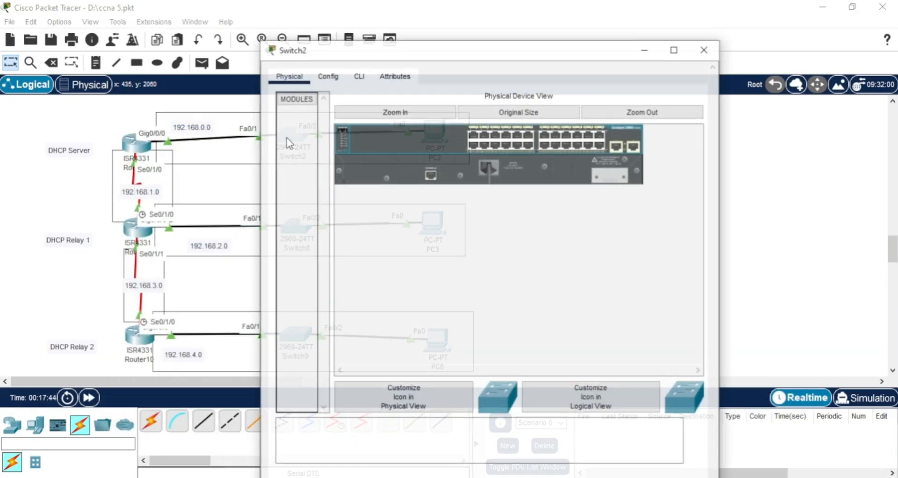
{"action": "left_click", "coordinate": [327, 48]}
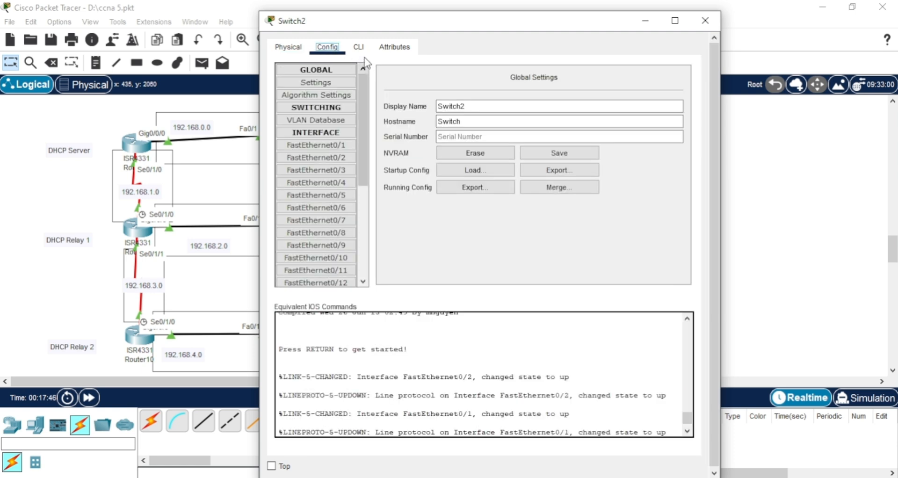
{"action": "left_click", "coordinate": [359, 48]}
{"action": "key", "text": "Return"}
{"action": "key", "text": "Return"}
{"action": "key", "text": "Return"}
{"action": "key", "text": "Return"}
{"action": "key", "text": "Return"}
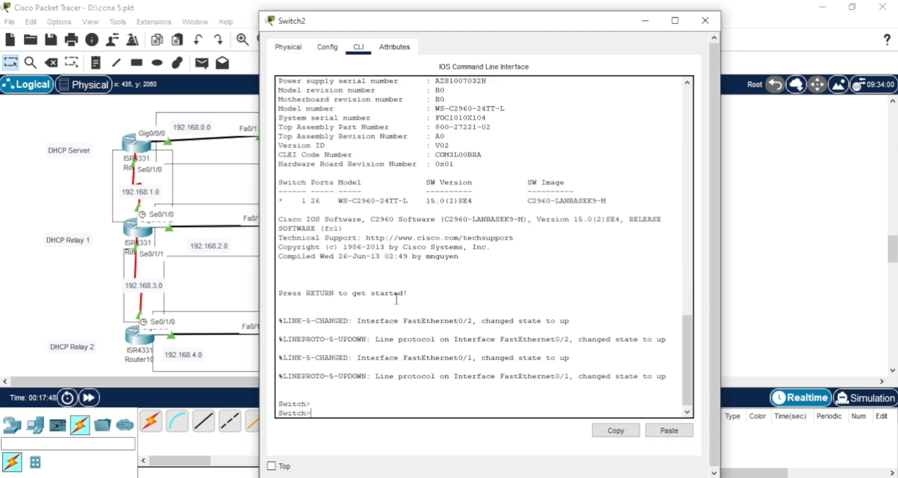
Enable privileged mode on Switch2 and enter global configuration mode from the terminal
{"action": "type", "text": "en"}
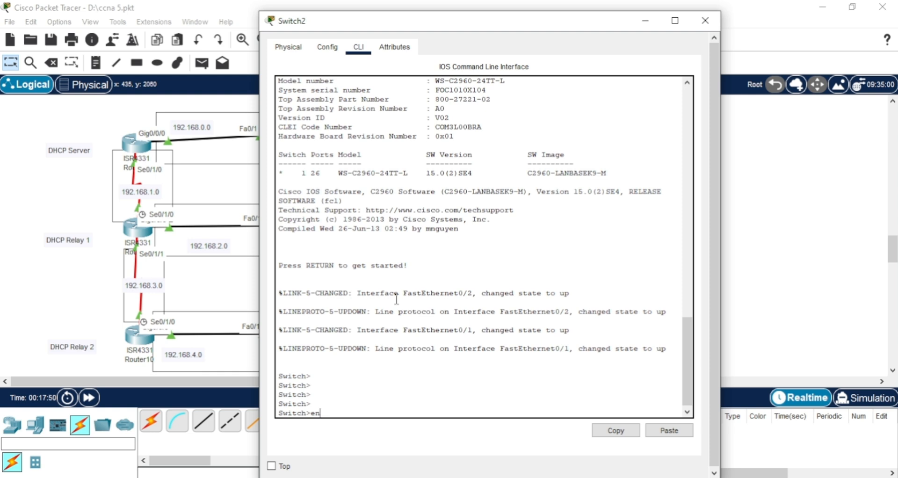
{"action": "key", "text": "Tab"}
{"action": "key", "text": "Return"}
{"action": "key", "text": "Return"}
{"action": "key", "text": "Return"}
{"action": "type", "text": "conf"}
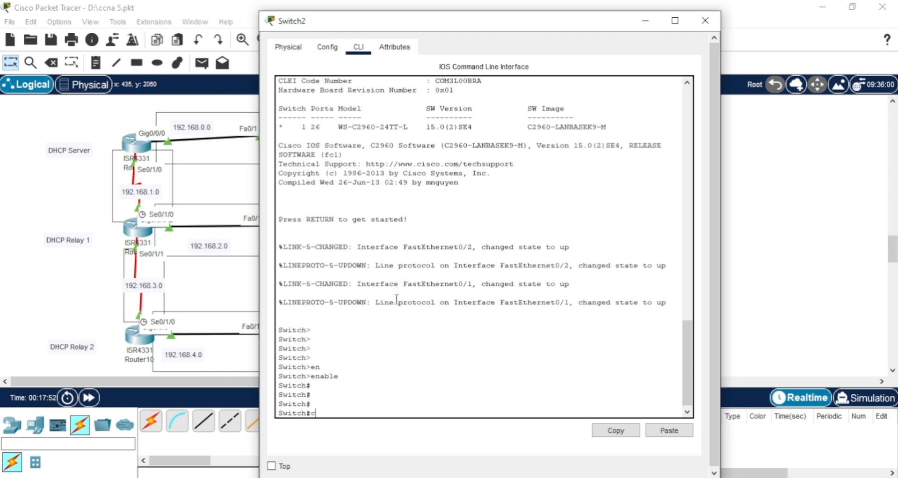
{"action": "key", "text": "Tab"}
{"action": "key", "text": "Return"}
{"action": "key", "text": "Return"}
{"action": "key", "text": "Return"}
{"action": "key", "text": "Return"}
{"action": "key", "text": "Return"}
{"action": "key", "text": "Return"}
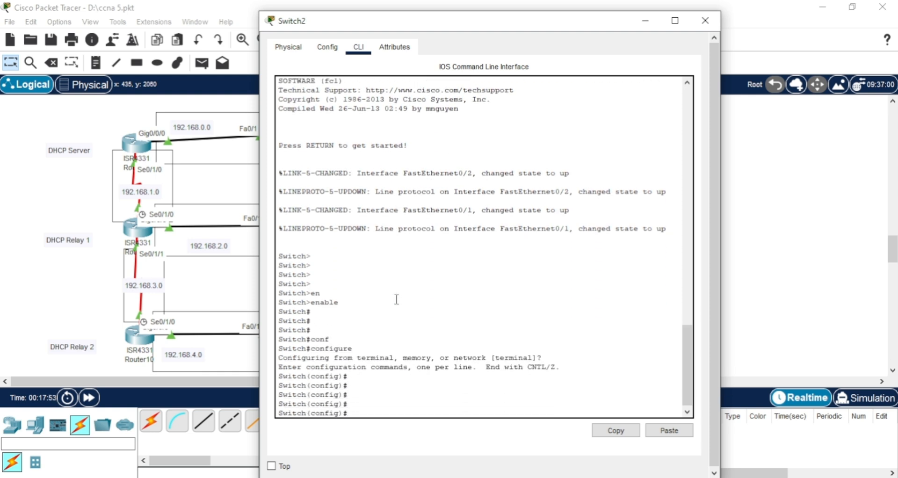
Check the switch client commands in the Word notes and enter interface configuration mode for VLAN 1 on Switch2
{"action": "key", "text": "alt+Tab"}
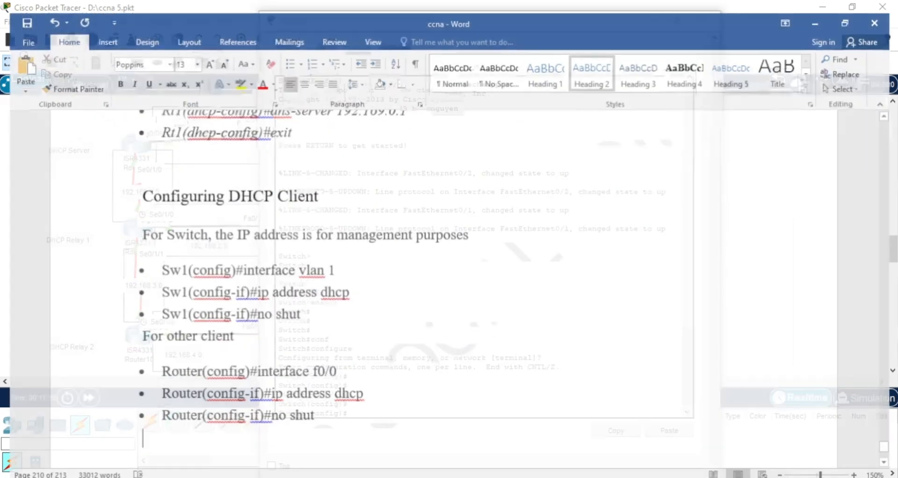
{"action": "key", "text": "alt+Tab"}
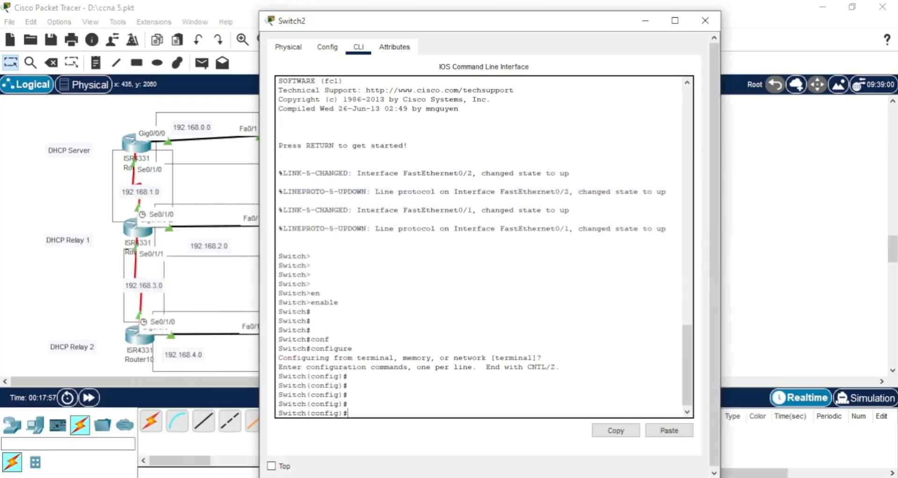
{"action": "type", "text": "in"}
{"action": "key", "text": "Tab"}
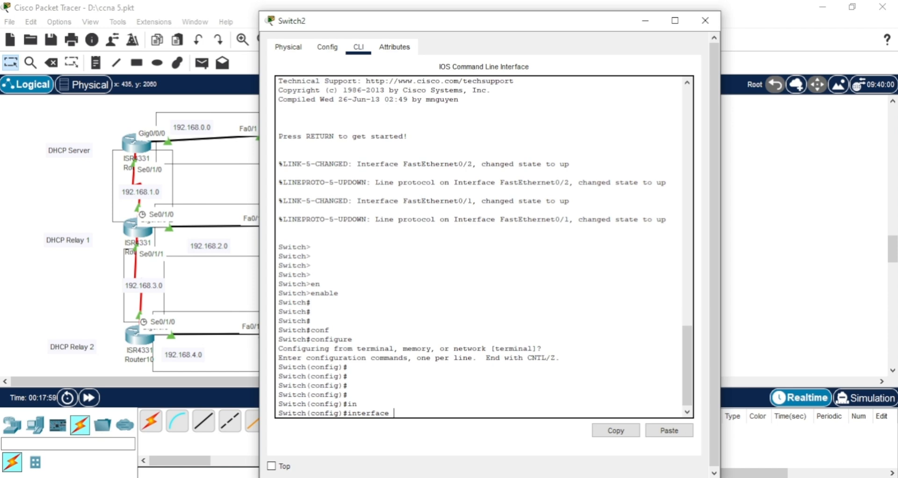
{"action": "type", "text": "v"}
{"action": "key", "text": "Tab"}
{"action": "type", "text": "1"}
{"action": "key", "text": "Return"}
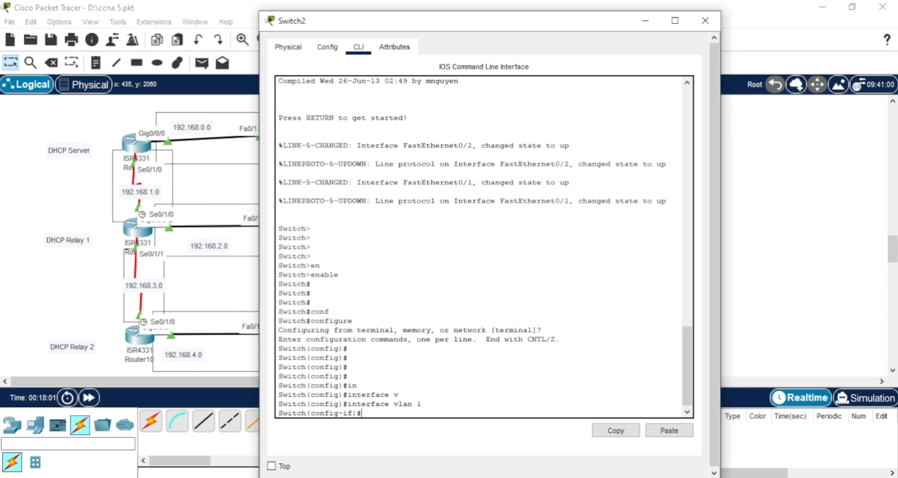
{"action": "key", "text": "Return"}
{"action": "key", "text": "Return"}
Set Switch2's VLAN 1 interface to obtain its IP address by DHCP, following the notes
{"action": "key", "text": "alt+Tab"}
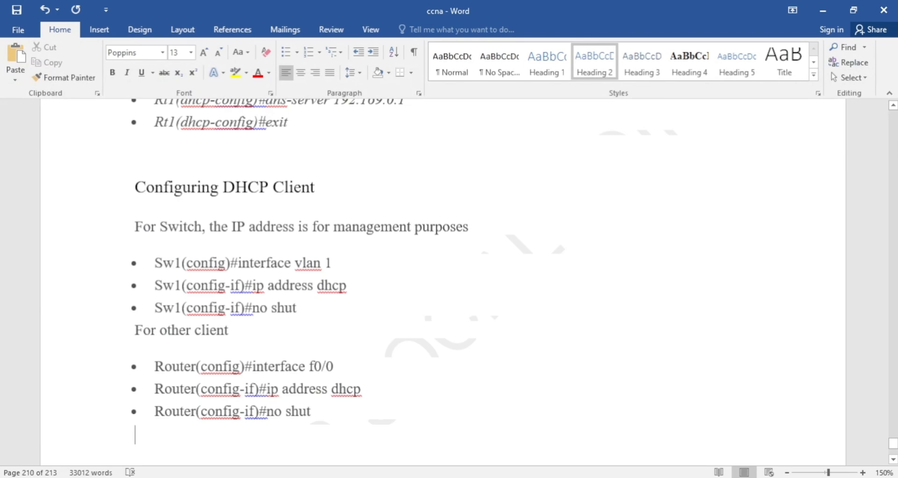
{"action": "key", "text": "alt+Tab"}
{"action": "type", "text": "i"}
{"action": "key", "text": "Tab"}
{"action": "type", "text": "p "}
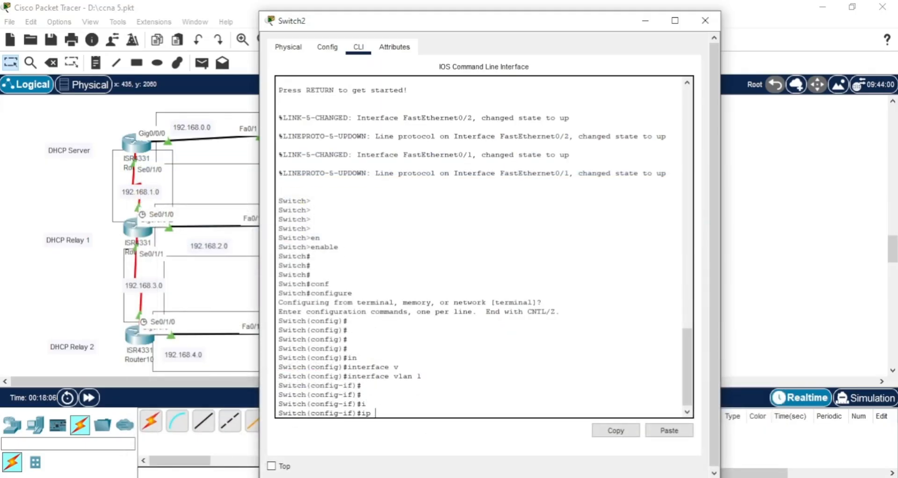
{"action": "type", "text": "ad"}
{"action": "key", "text": "Tab"}
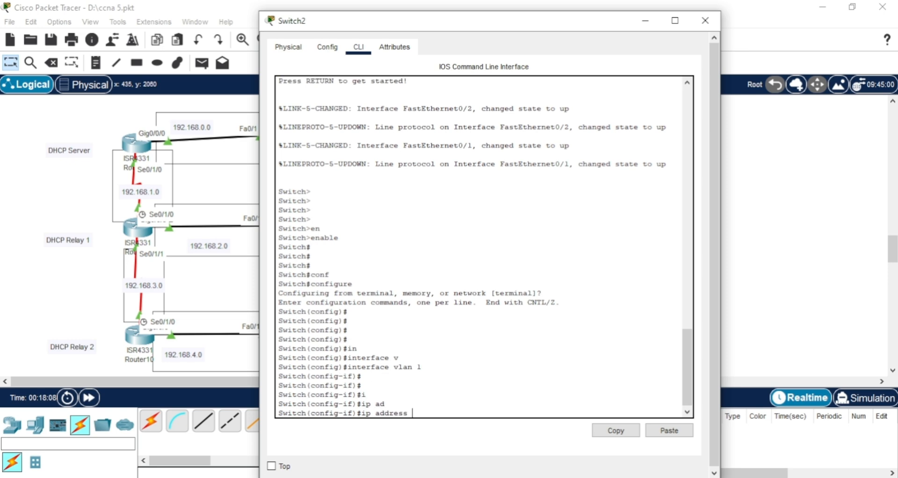
{"action": "type", "text": "d"}
{"action": "key", "text": "Tab"}
{"action": "key", "text": "Return"}
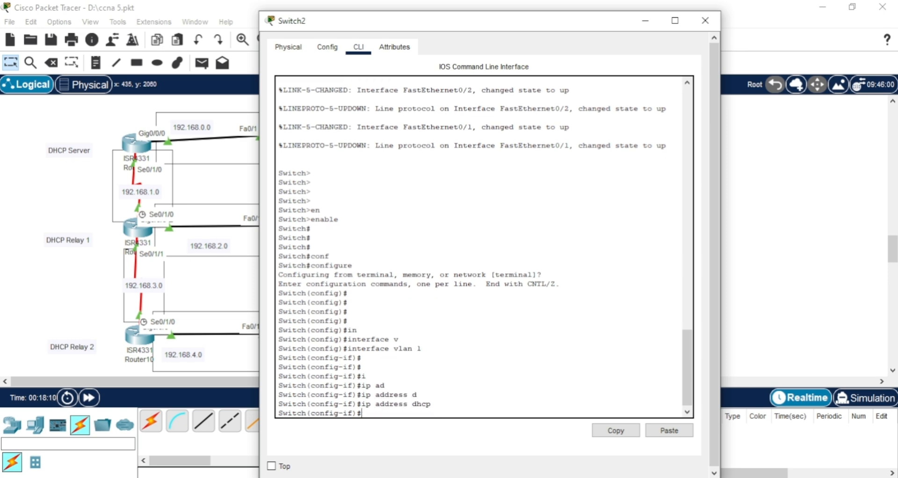
{"action": "key", "text": "Return"}
Check the notes and bring up Switch2's VLAN 1 interface with the no shutdown command
{"action": "key", "text": "alt+Tab"}
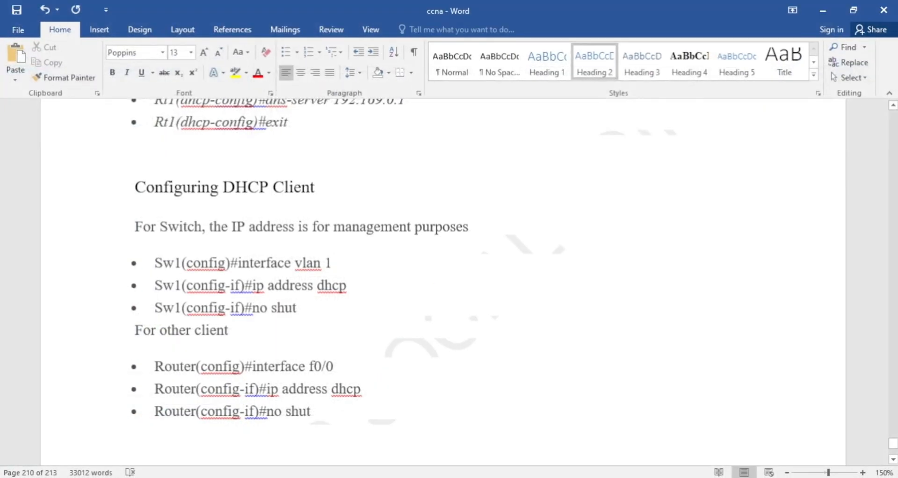
{"action": "key", "text": "alt+Tab"}
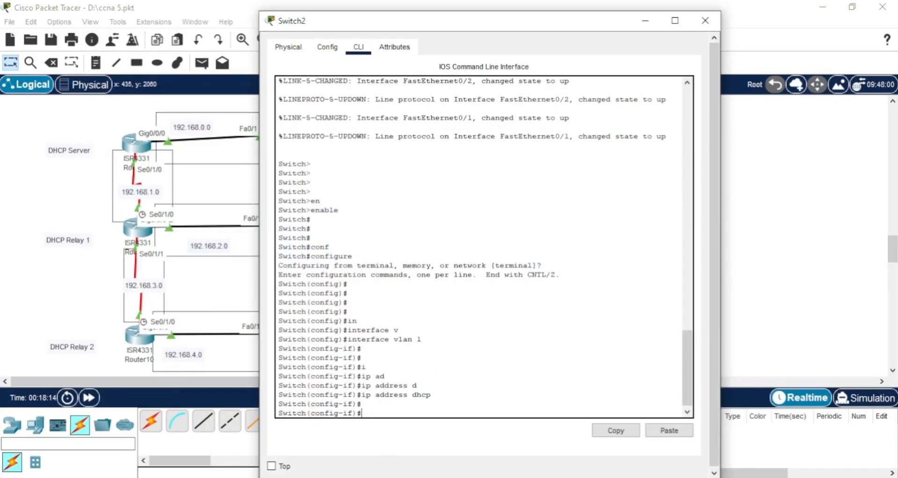
{"action": "type", "text": "n"}
{"action": "key", "text": "Tab"}
{"action": "type", "text": "o"}
{"action": "key", "text": "Tab"}
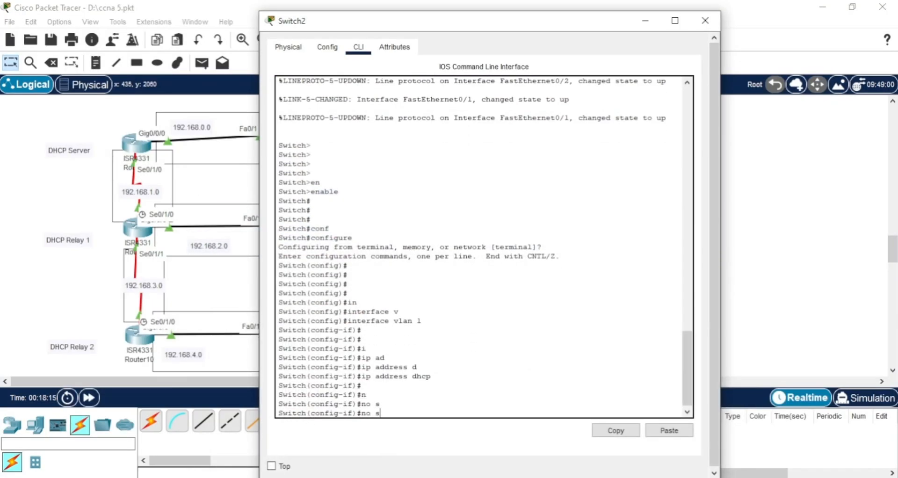
{"action": "type", "text": "h"}
{"action": "key", "text": "Tab"}
{"action": "key", "text": "Return"}
{"action": "key", "text": "Return"}
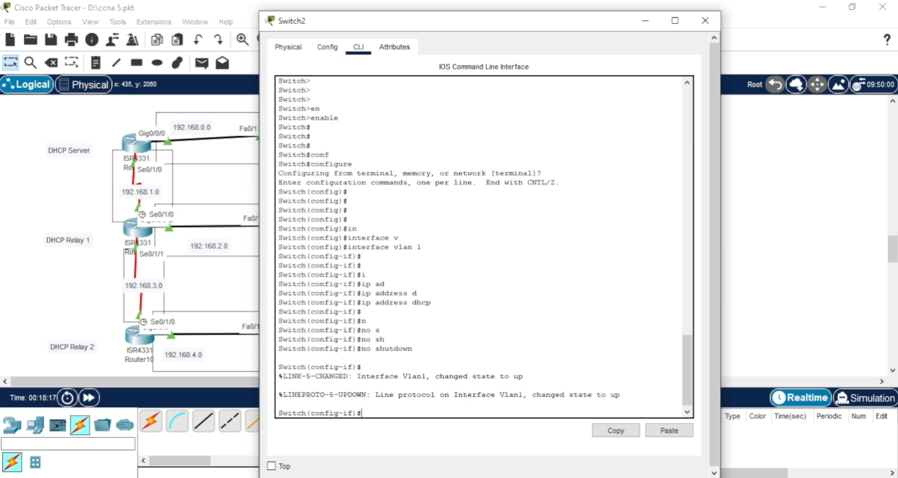
Review the client notes, close Switch2's window and open the DHCP Server router's command line at its configuration prompt
{"action": "key", "text": "alt+Tab"}
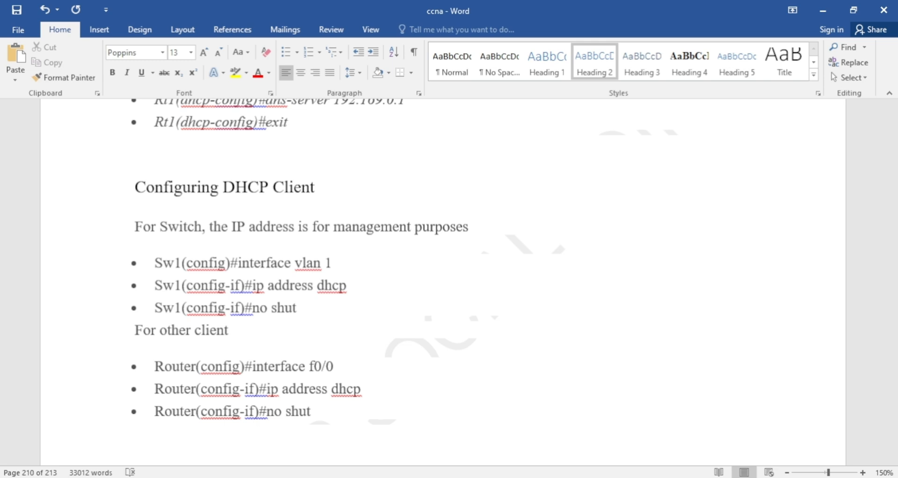
{"action": "key", "text": "alt+Tab"}
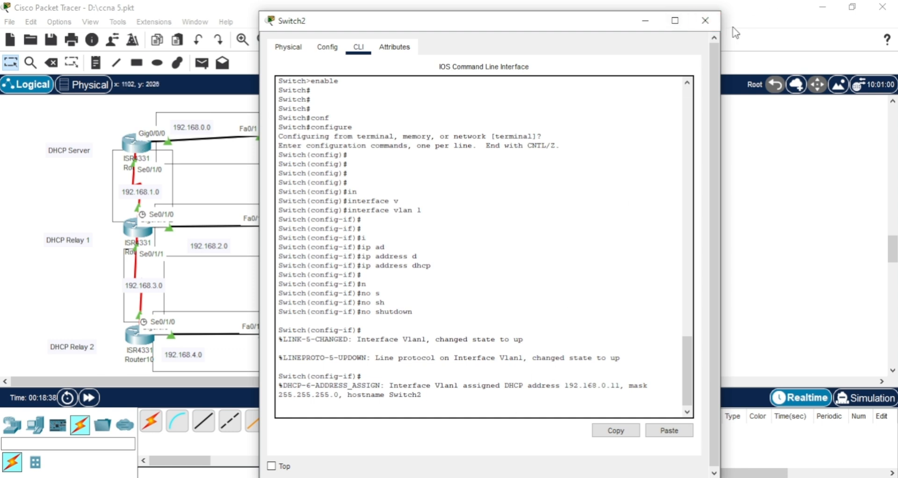
{"action": "left_click", "coordinate": [697, 27]}
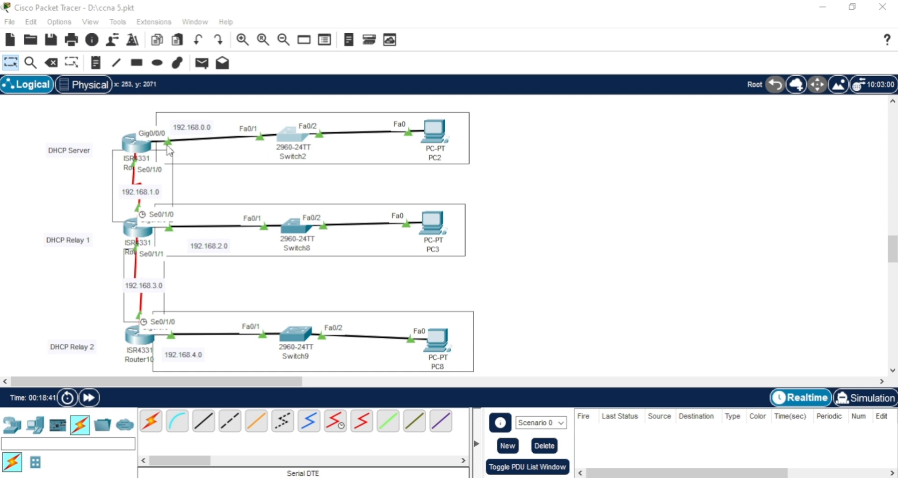
{"action": "left_click", "coordinate": [138, 150]}
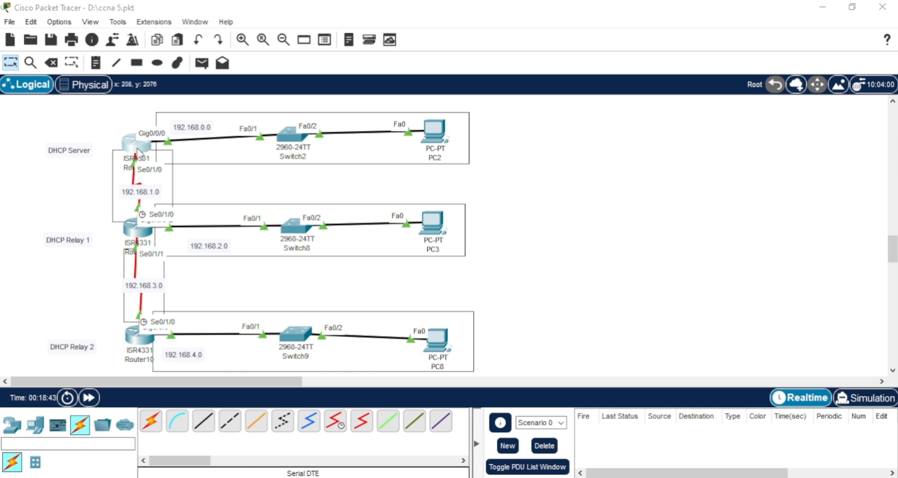
{"action": "left_click", "coordinate": [433, 262]}
{"action": "key", "text": "Return"}
{"action": "key", "text": "Return"}
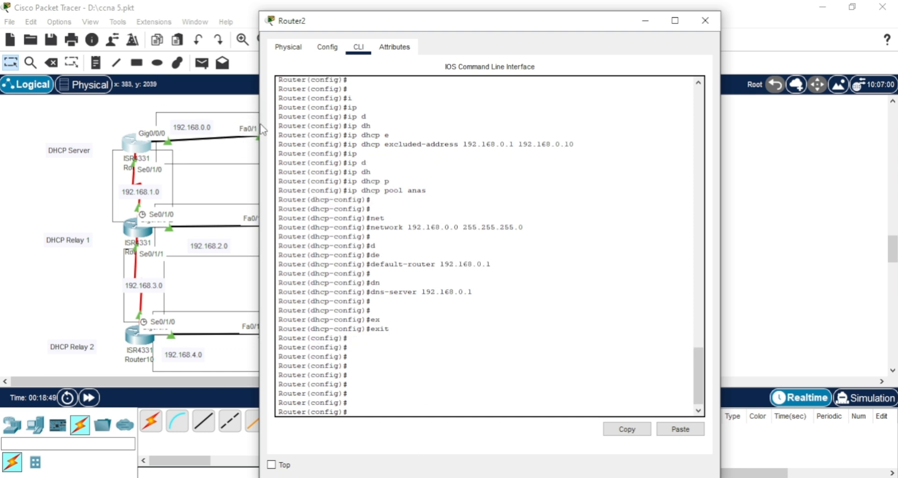
Check the other-client commands in the notes and begin an interface command on the DHCP Server router
{"action": "key", "text": "alt+Tab"}
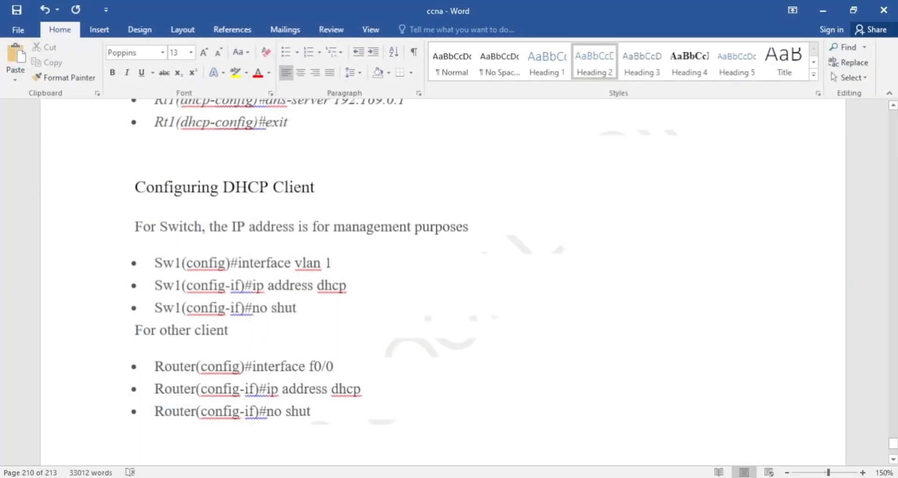
{"action": "key", "text": "alt+Tab"}
{"action": "type", "text": "in"}
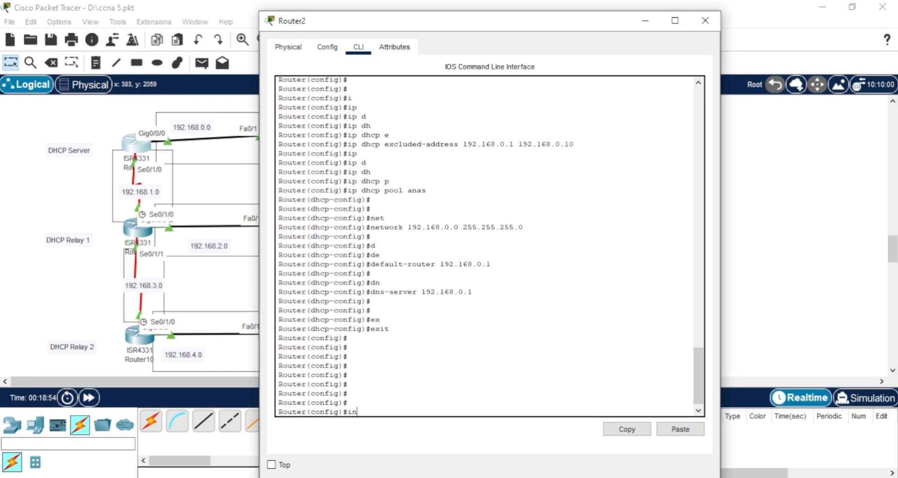
{"action": "key", "text": "Tab"}
{"action": "type", "text": "f"}
{"action": "key", "text": "Tab"}
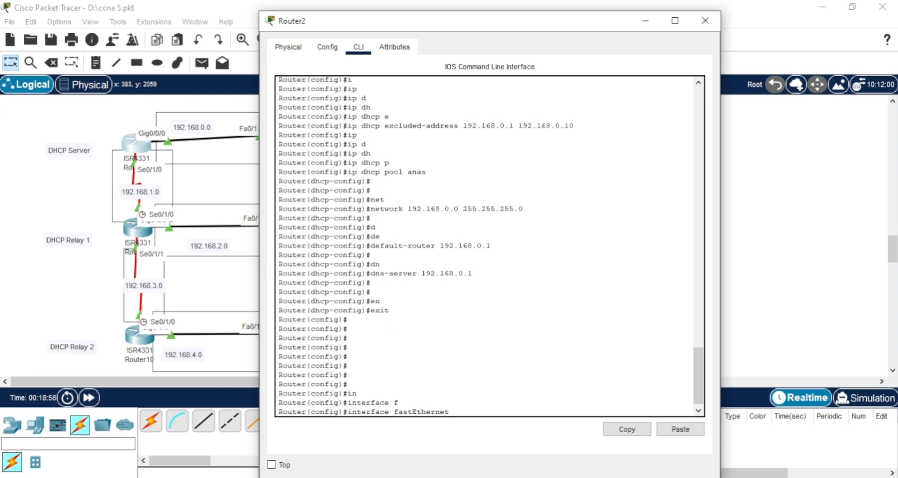
{"action": "type", "text": "0"}
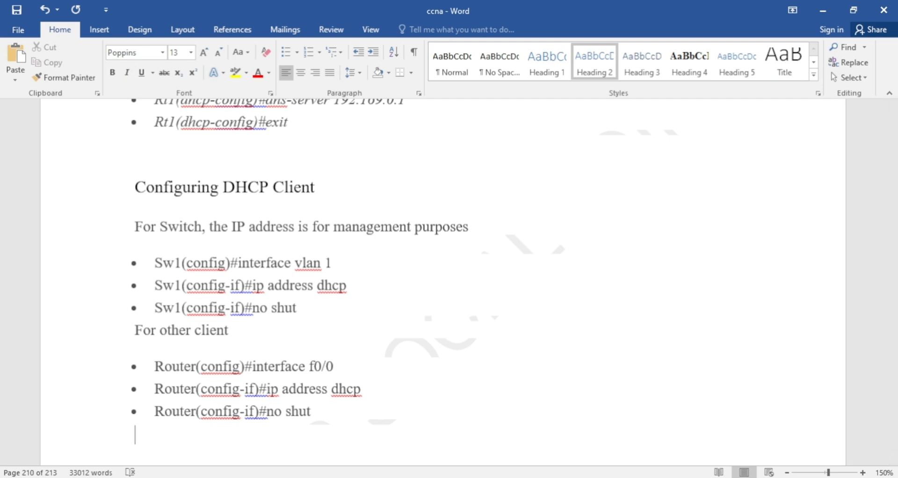
{"action": "key", "text": "alt+Tab"}
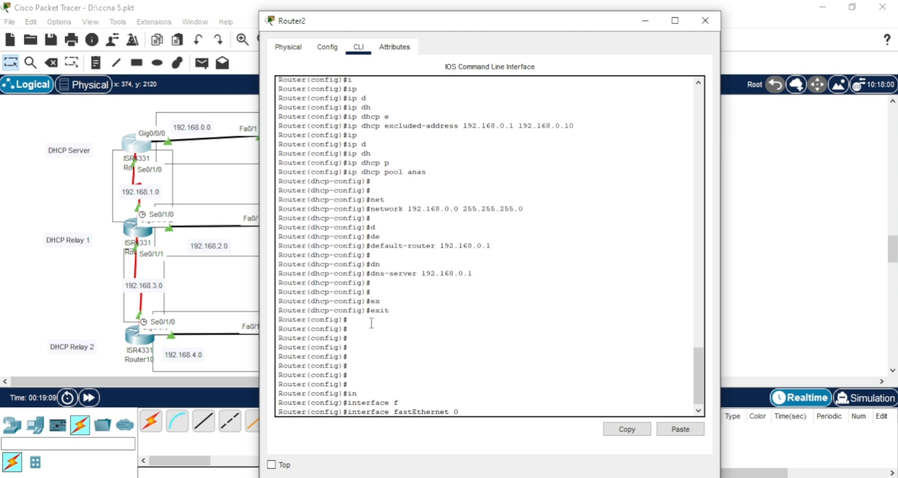
{"action": "key", "text": "BackSpace"}
{"action": "key", "text": "BackSpace"}
{"action": "key", "text": "BackSpace"}
{"action": "key", "text": "BackSpace"}
{"action": "key", "text": "BackSpace"}
{"action": "key", "text": "BackSpace"}
{"action": "key", "text": "BackSpace"}
{"action": "key", "text": "BackSpace"}
{"action": "key", "text": "BackSpace"}
{"action": "key", "text": "BackSpace"}
{"action": "key", "text": "BackSpace"}
{"action": "key", "text": "BackSpace"}
{"action": "key", "text": "BackSpace"}
{"action": "key", "text": "BackSpace"}
Complete the interface command with gigabitEthernet 0/0/0 to enter that interface's configuration mode
{"action": "type", "text": "g"}
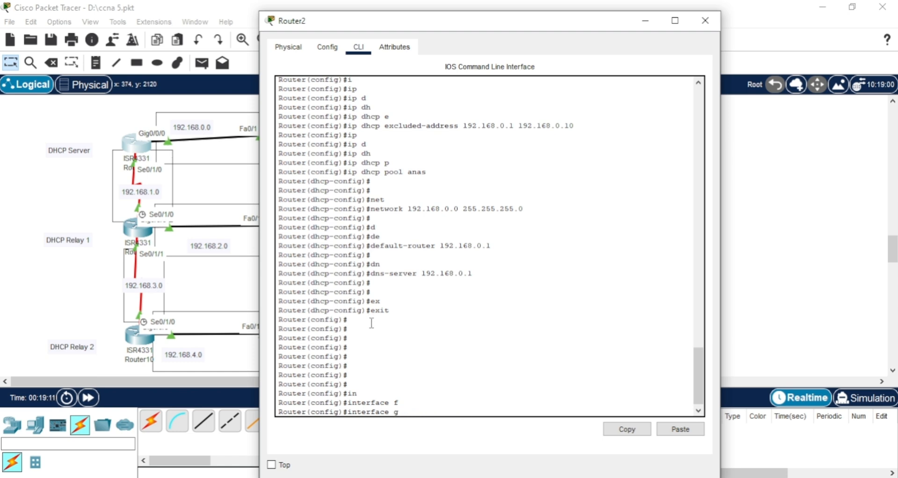
{"action": "key", "text": "Tab"}
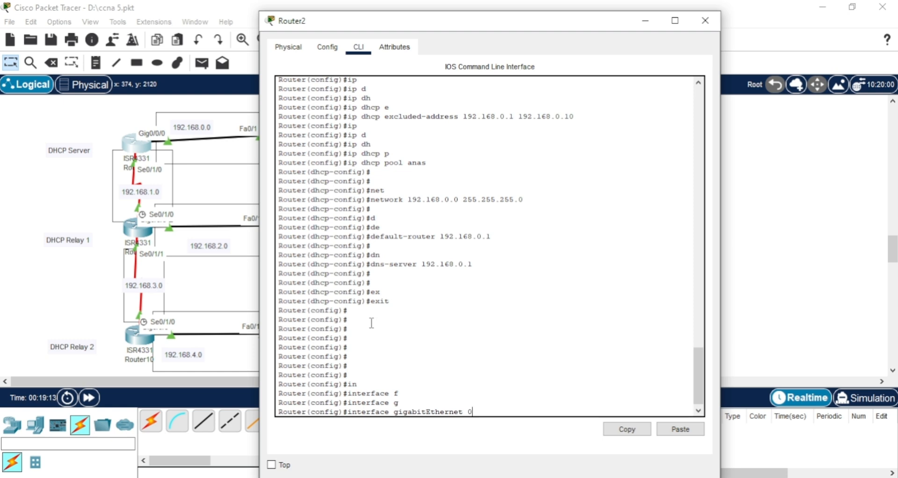
{"action": "type", "text": "0"}
{"action": "key", "text": "Return"}
{"action": "key", "text": "Return"}
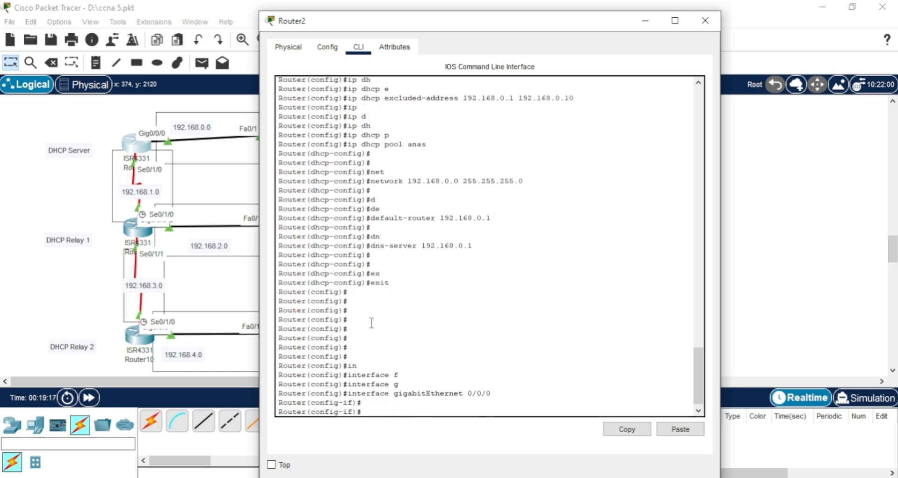
Consult the other-client notes and enter the ip address command for the router's gigabitEthernet 0/0/0 interface
{"action": "left_click", "coordinate": [420, 477]}
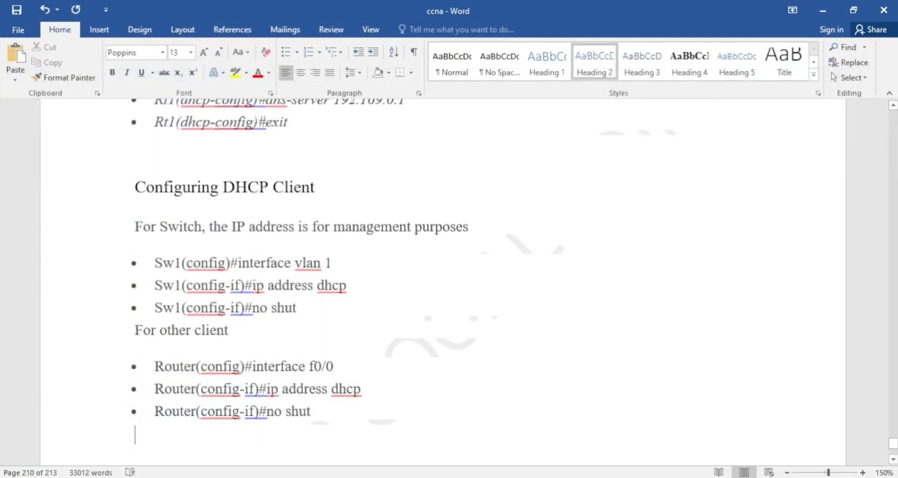
{"action": "left_click", "coordinate": [420, 477]}
{"action": "type", "text": "ip"}
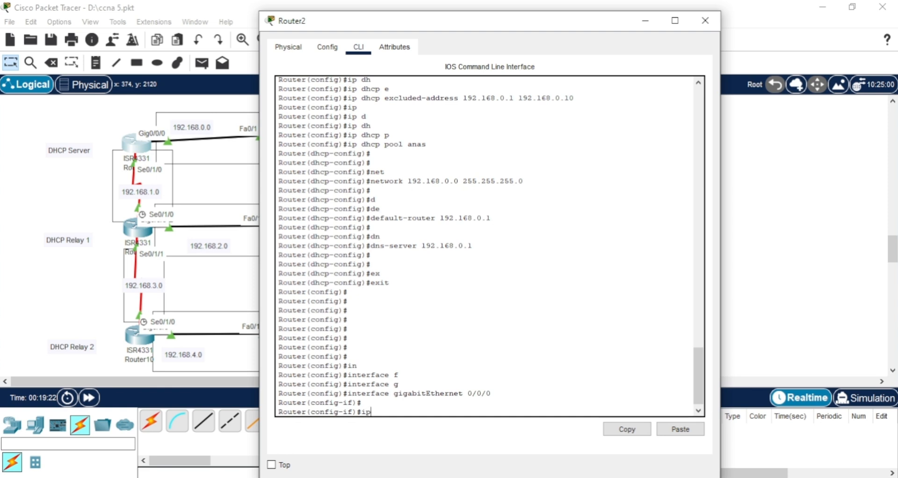
{"action": "key", "text": "Tab"}
{"action": "type", "text": "ad"}
{"action": "key", "text": "Tab"}
{"action": "key", "text": "BackSpace"}
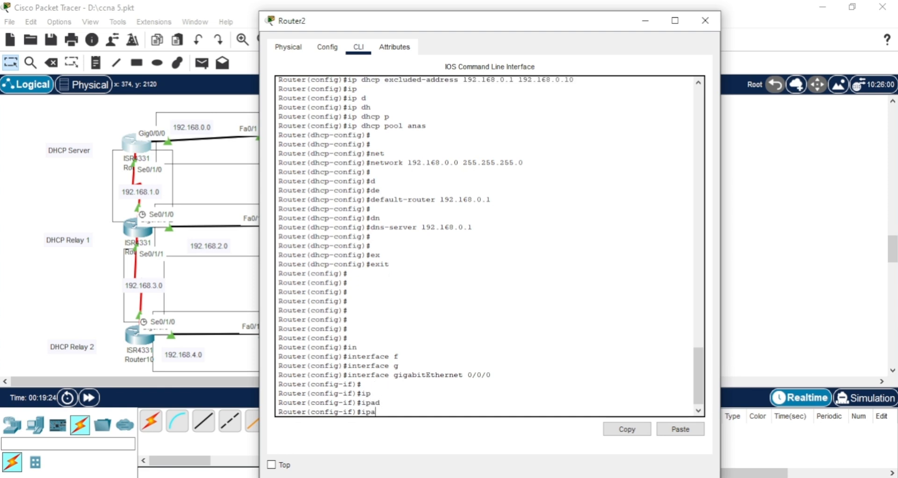
Configure Router2's GigabitEthernet 0/0/0 interface to obtain its address with the ip address dhcp command
{"action": "key", "text": "Tab"}
{"action": "type", "text": "a"}
{"action": "key", "text": "Tab"}
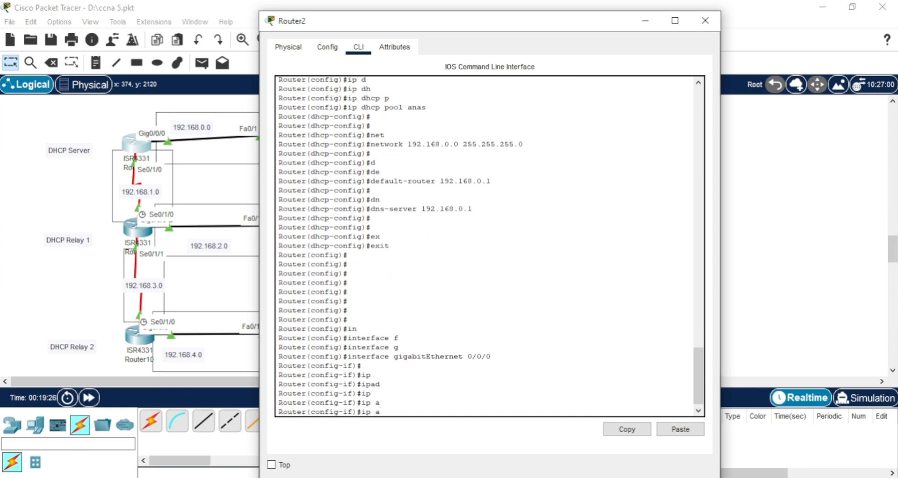
{"action": "type", "text": "d"}
{"action": "key", "text": "Tab"}
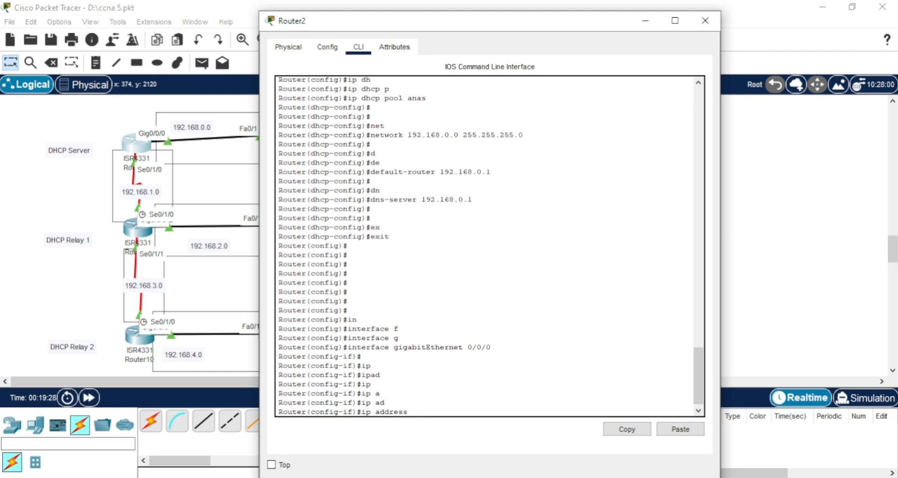
{"action": "type", "text": "d"}
{"action": "key", "text": "Tab"}
{"action": "key", "text": "Return"}
{"action": "key", "text": "Return"}
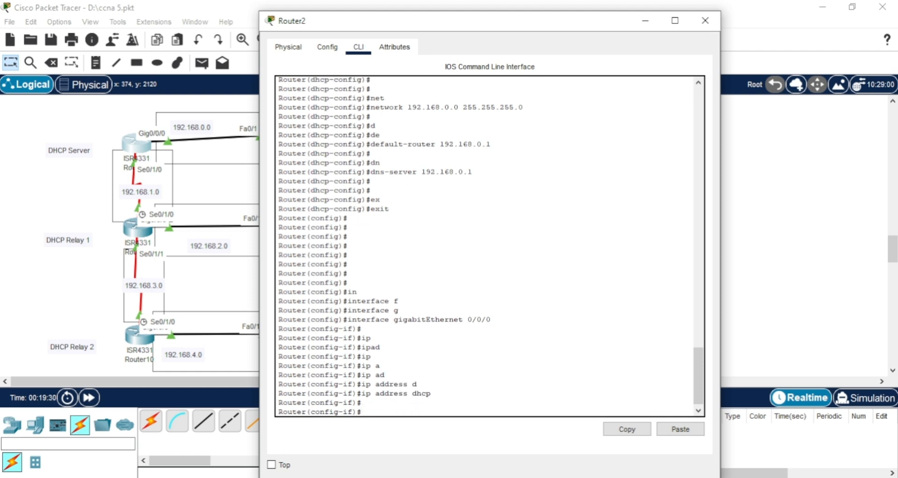
Check the DHCP client commands in the Word notes, and enable Router2's GigabitEthernet 0/0/0 with no shutdown in Packet Tracer
{"action": "key", "text": "alt+Tab"}
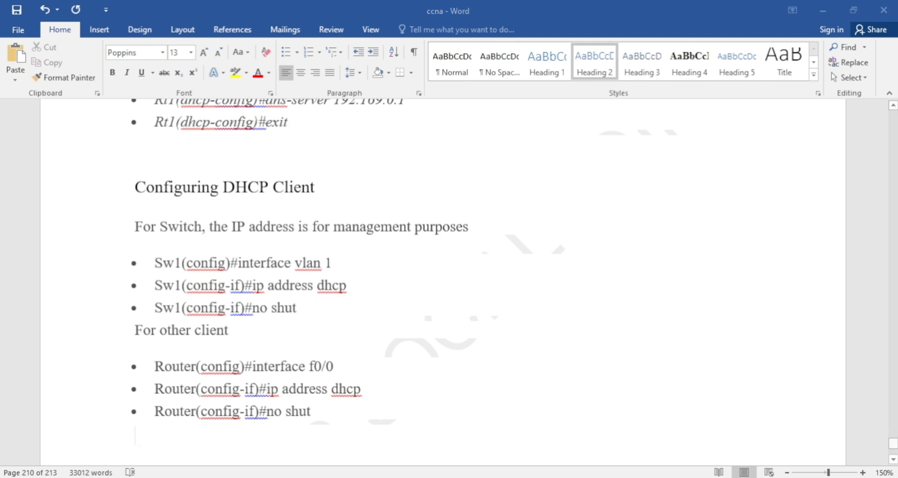
{"action": "key", "text": "alt+Tab"}
{"action": "type", "text": "n"}
{"action": "key", "text": "Tab"}
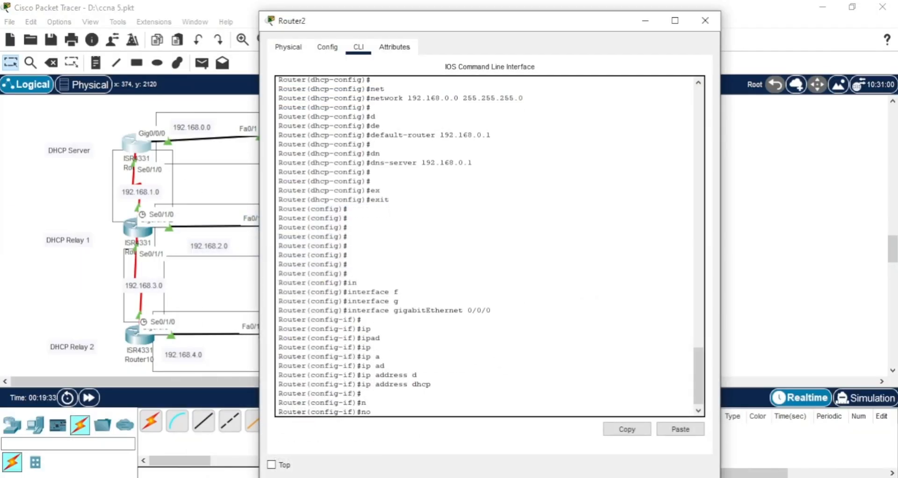
{"action": "type", "text": "o sh"}
{"action": "key", "text": "Tab"}
{"action": "key", "text": "Return"}
{"action": "key", "text": "Return"}
{"action": "key", "text": "Return"}
{"action": "key", "text": "Return"}
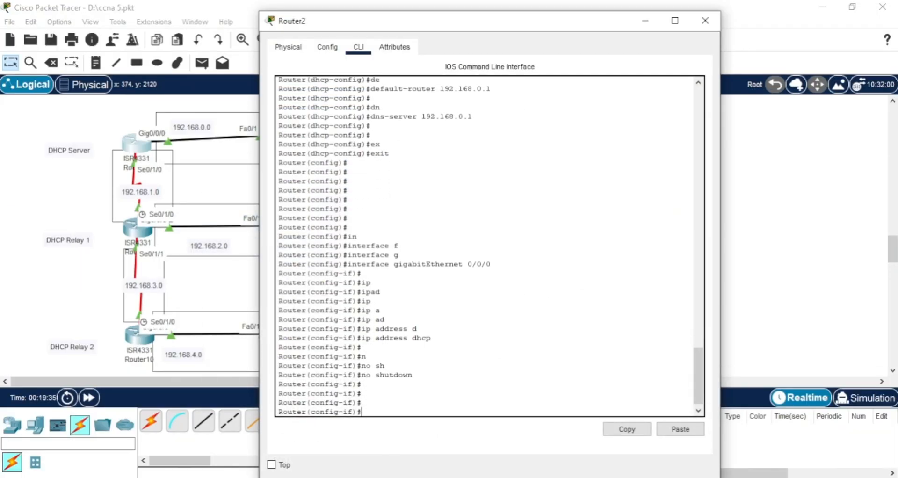
Switch to the Word notes and read the relay agent section through the Step 1 DHCP pool commands for Relay Agent-1
{"action": "key", "text": "alt+Tab"}
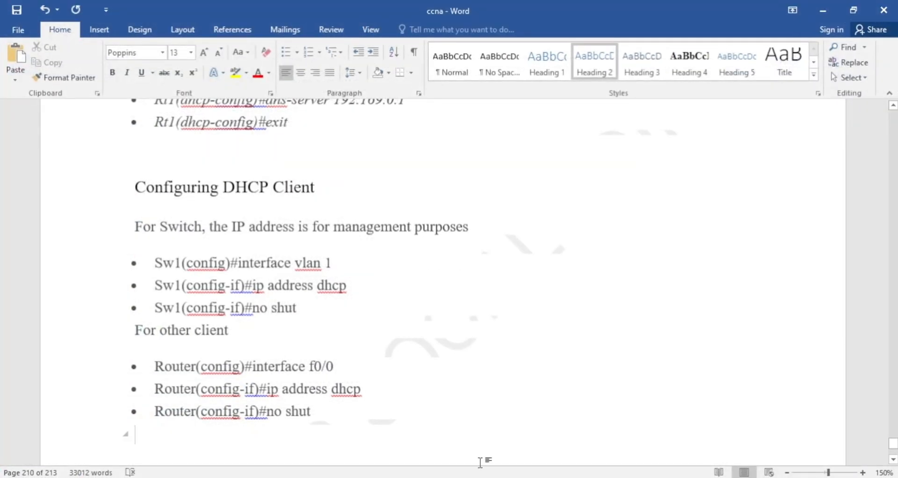
{"action": "key", "text": "Down"}
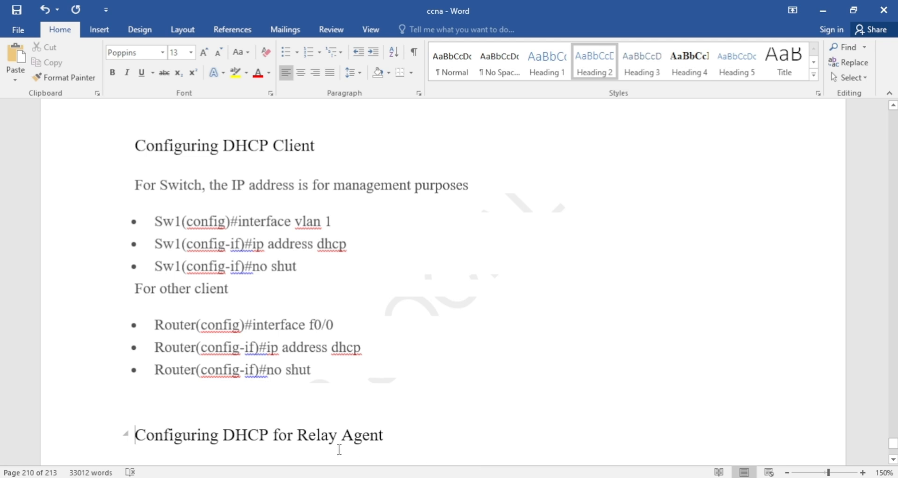
{"action": "key", "text": "Down"}
{"action": "key", "text": "Down"}
{"action": "key", "text": "Down"}
{"action": "key", "text": "Down"}
{"action": "key", "text": "Down"}
{"action": "key", "text": "Down"}
{"action": "key", "text": "Down"}
{"action": "key", "text": "Down"}
{"action": "key", "text": "Down"}
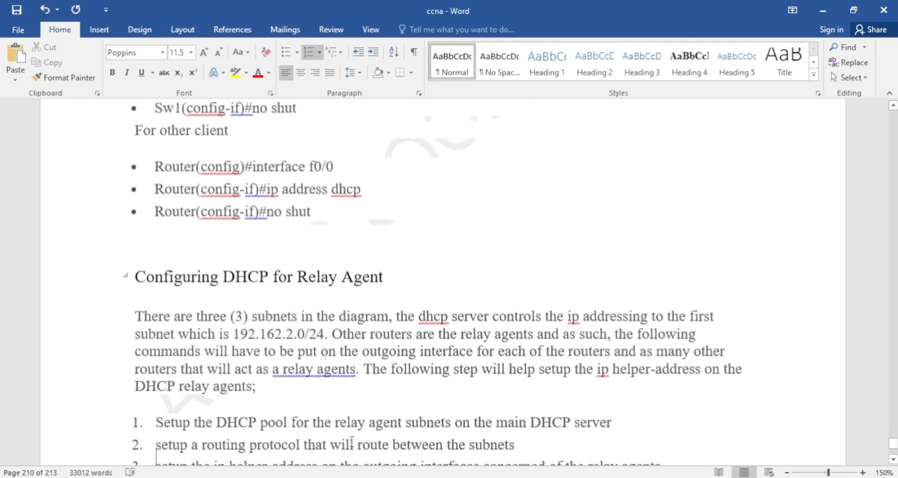
{"action": "key", "text": "Down"}
{"action": "key", "text": "Down"}
{"action": "key", "text": "Down"}
{"action": "key", "text": "Down"}
{"action": "key", "text": "Down"}
{"action": "key", "text": "Down"}
{"action": "key", "text": "Down"}
{"action": "key", "text": "Down"}
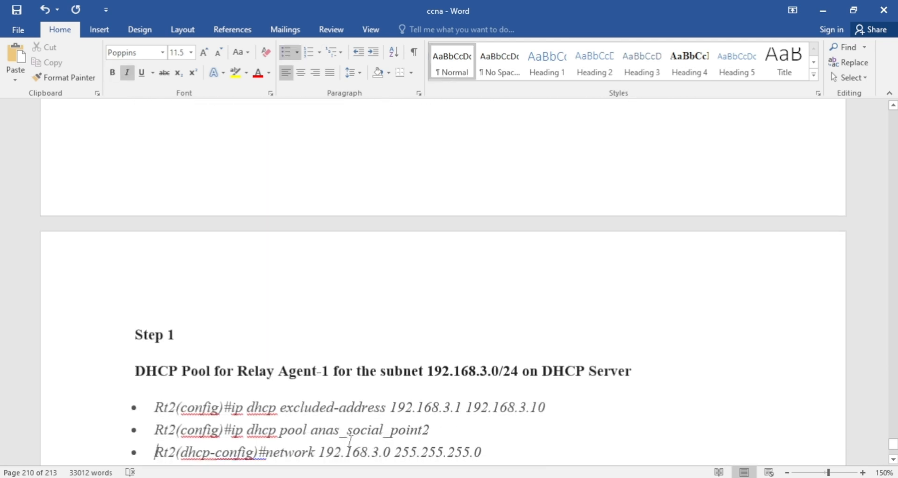
{"action": "key", "text": "Down"}
{"action": "key", "text": "Down"}
{"action": "key", "text": "Down"}
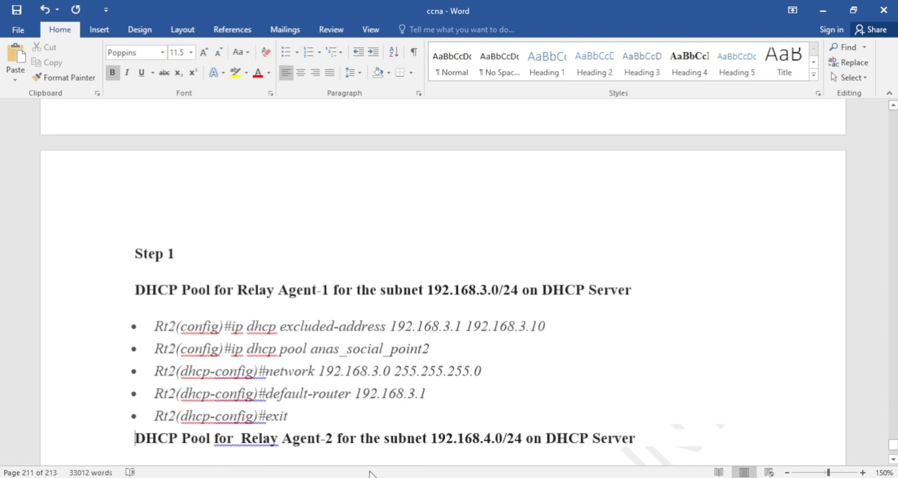
Switch to Packet Tracer and close the Router2 configuration window
{"action": "key", "text": "alt+Tab"}
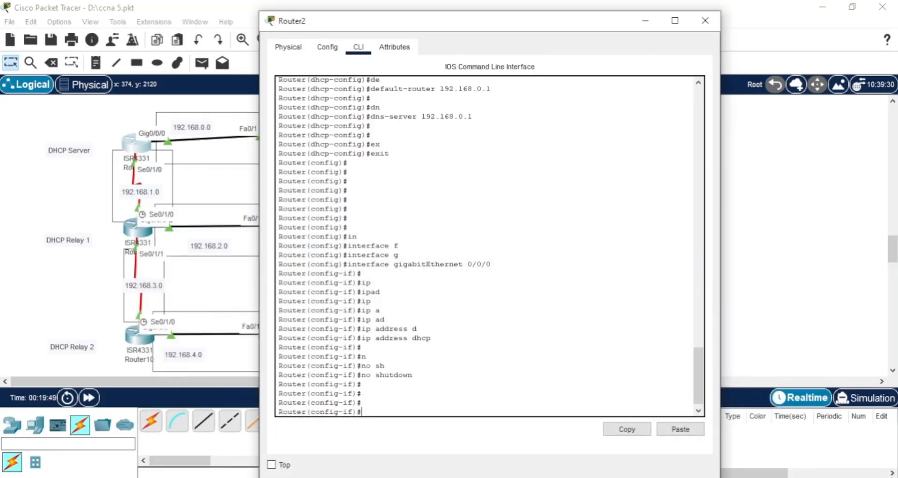
{"action": "left_click", "coordinate": [705, 21]}
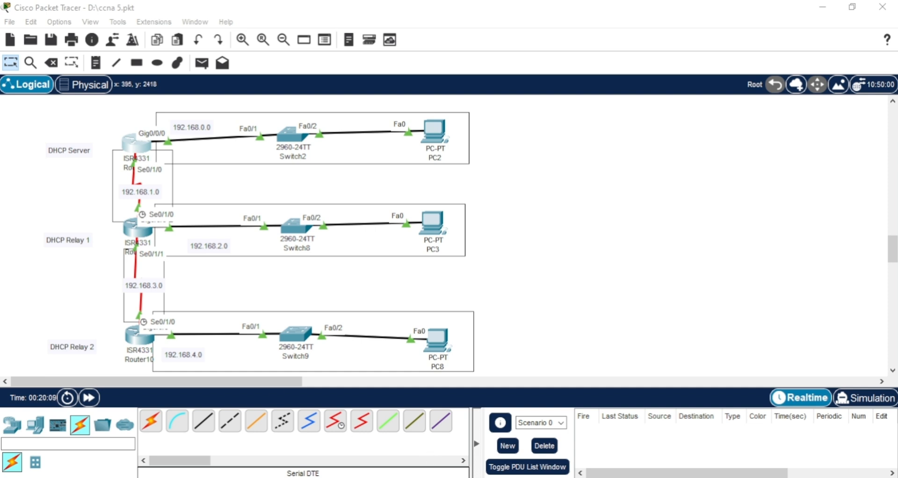
Switch to Word and use 192.168.3 from the Relay Agent-1 excluded-address line as the search text for a replacement
{"action": "key", "text": "alt+Tab"}
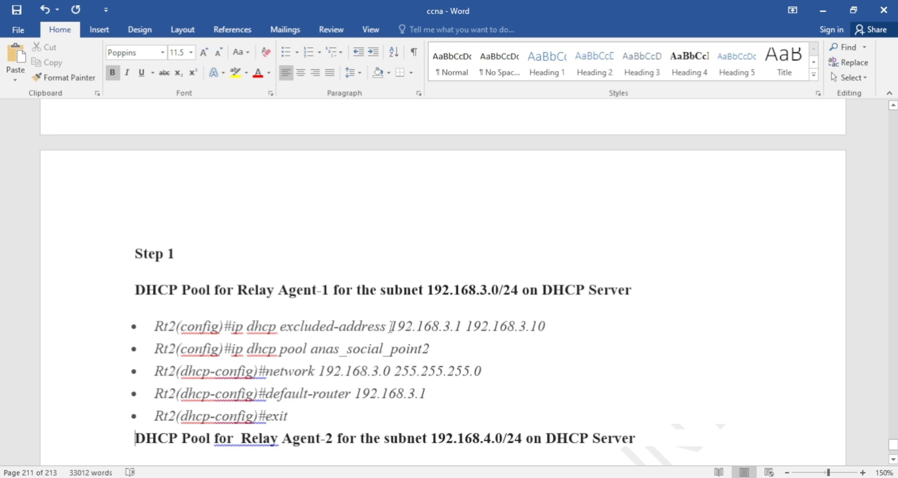
{"action": "left_click_drag", "start_coordinate": [392, 326], "coordinate": [453, 324]}
{"action": "right_click", "coordinate": [433, 330]}
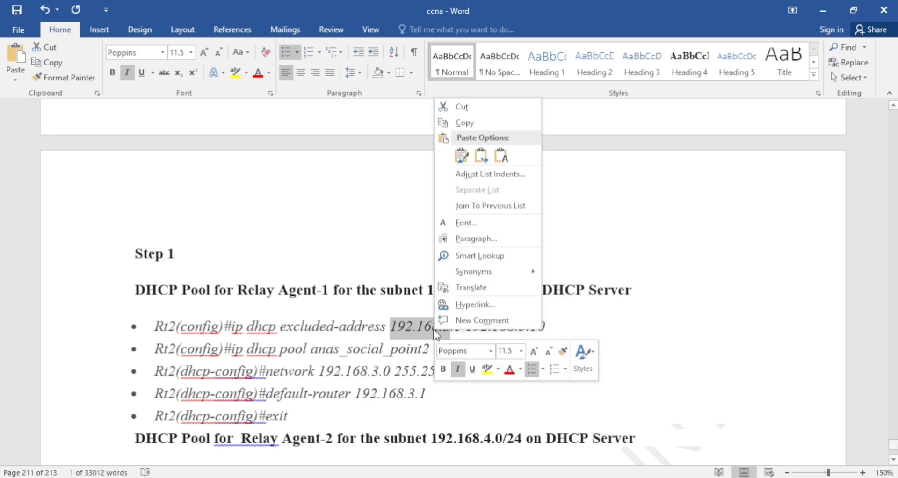
{"action": "left_click", "coordinate": [488, 123]}
{"action": "left_click", "coordinate": [849, 62]}
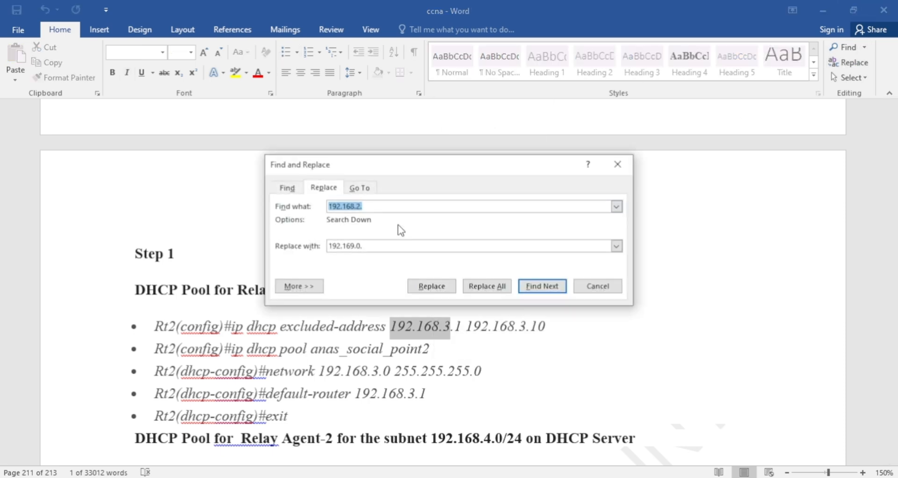
{"action": "key", "text": "ctrl+v"}
Replace every 192.168.3 with 192.169.1 throughout the document, continuing from the beginning, and close Find and Replace
{"action": "left_click", "coordinate": [380, 244]}
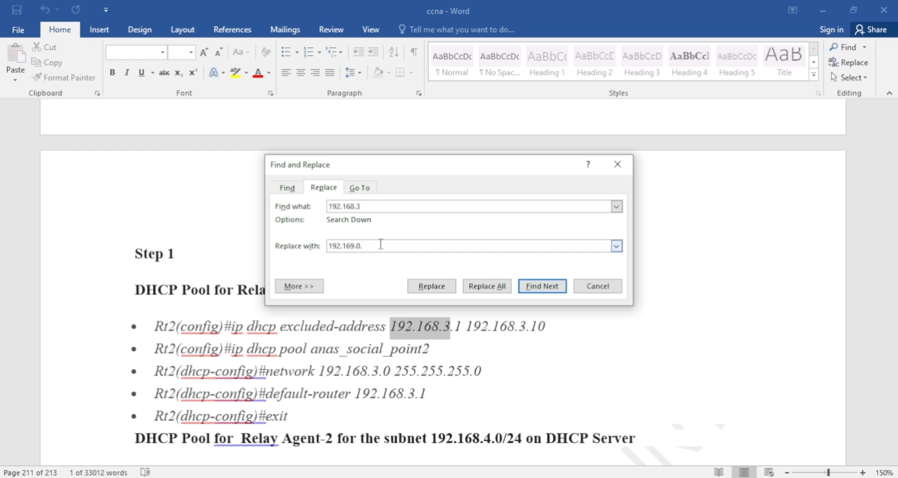
{"action": "key", "text": "BackSpace"}
{"action": "key", "text": "BackSpace"}
{"action": "type", "text": "1"}
{"action": "key", "text": "Return"}
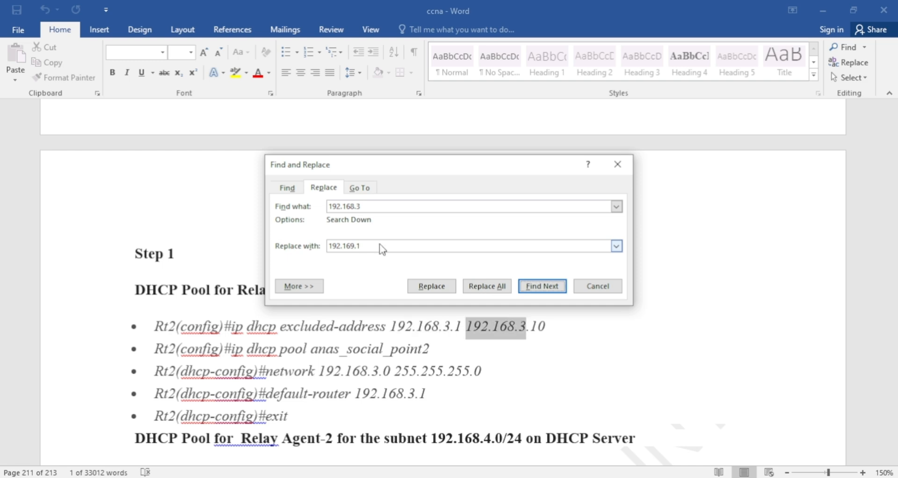
{"action": "left_click", "coordinate": [487, 285]}
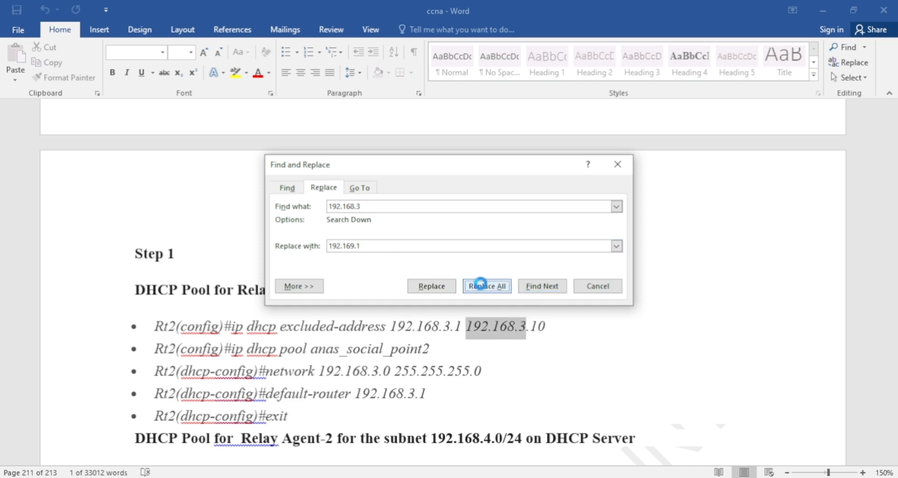
{"action": "key", "text": "Return"}
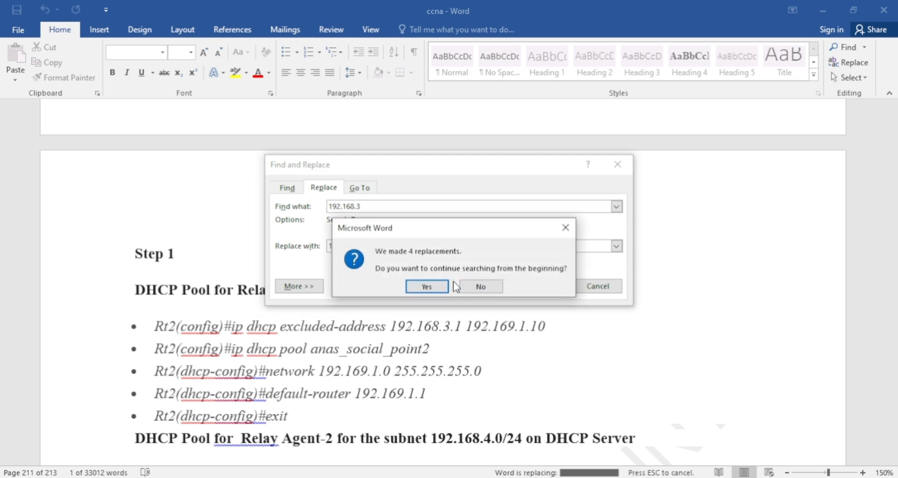
{"action": "left_click", "coordinate": [431, 290]}
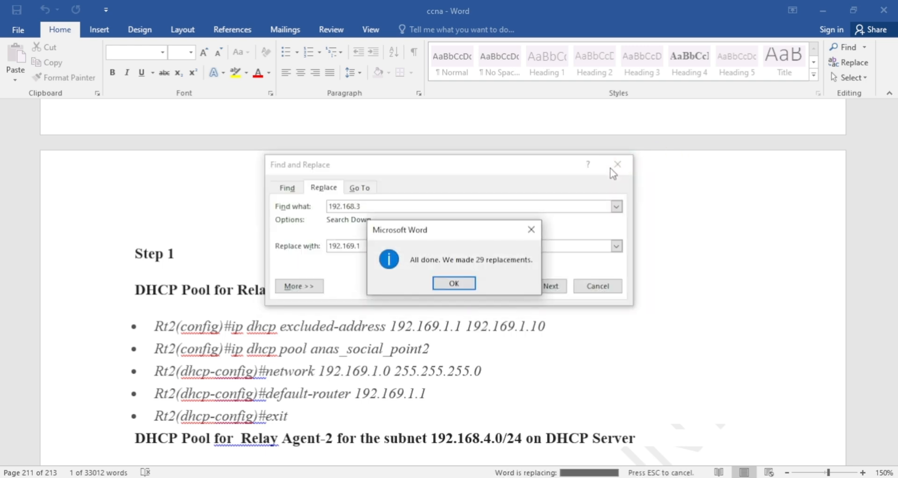
{"action": "left_click", "coordinate": [473, 283]}
{"action": "left_click", "coordinate": [617, 164]}
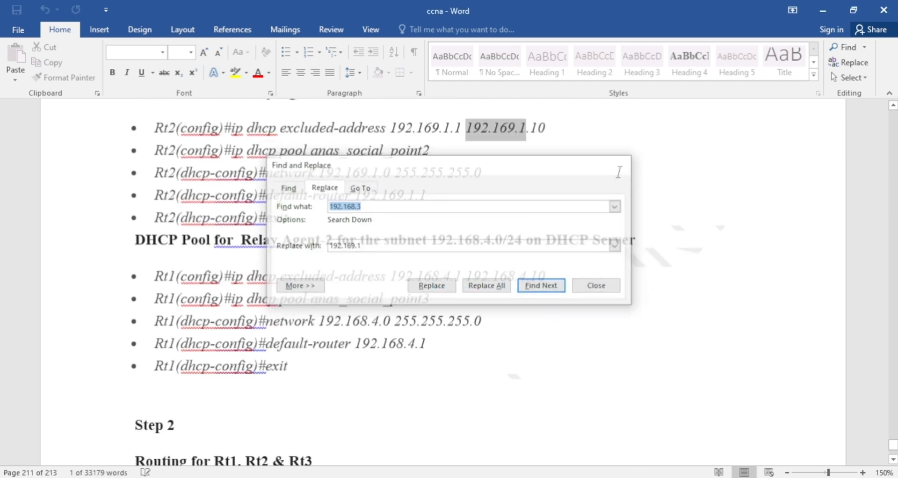
Compare the Relay Agent-1 pool commands in the notes with the subnets in the Packet Tracer topology, returning to Word
{"action": "left_click", "coordinate": [394, 192]}
{"action": "key", "text": "Up"}
{"action": "key", "text": "Up"}
{"action": "key", "text": "Up"}
{"action": "key", "text": "Up"}
{"action": "key", "text": "Up"}
{"action": "key", "text": "Up"}
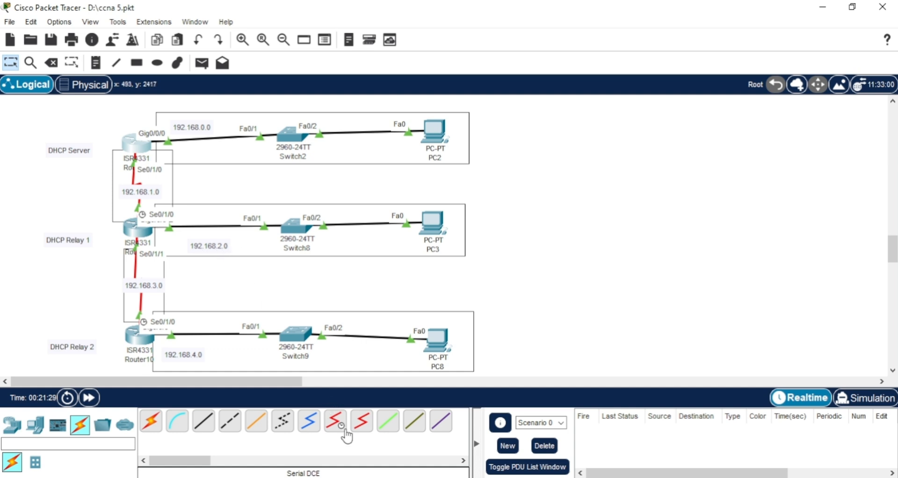
{"action": "left_click", "coordinate": [313, 477]}
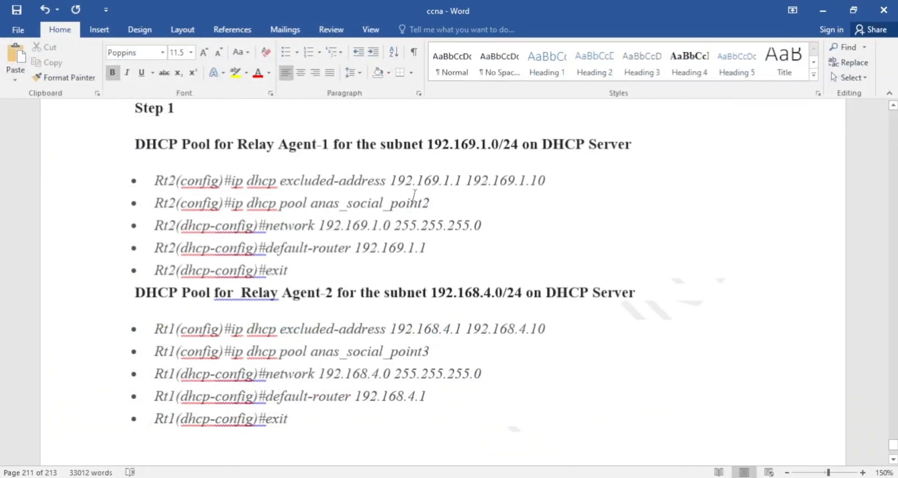
Use 192.169.1 from the Relay Agent-1 excluded-address line as the search text for another replacement
{"action": "left_click", "coordinate": [450, 180]}
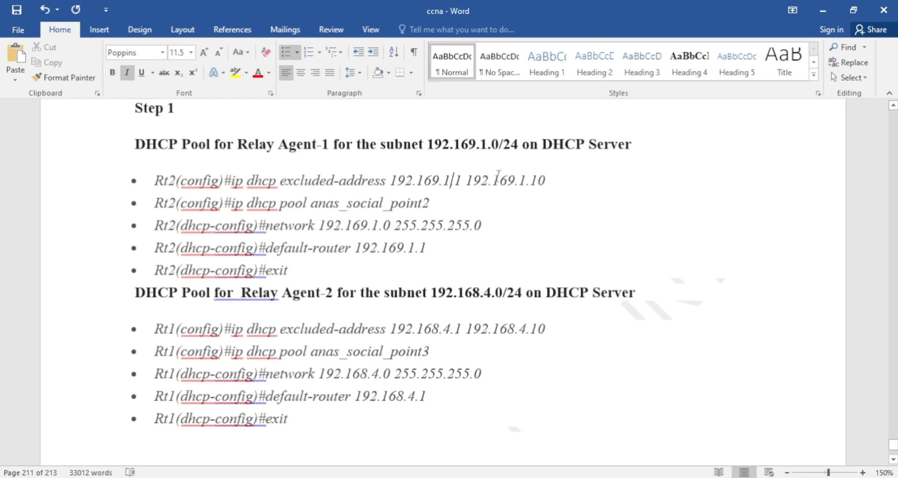
{"action": "key", "text": "Left"}
{"action": "key", "text": "Left"}
{"action": "key", "text": "Left"}
{"action": "key", "text": "Left"}
{"action": "key", "text": "Left"}
{"action": "key", "text": "Left"}
{"action": "key", "text": "Left"}
{"action": "key", "text": "Left"}
{"action": "key", "text": "Left"}
{"action": "key", "text": "shift+Right"}
{"action": "key", "text": "shift+Right"}
{"action": "key", "text": "shift+Right"}
{"action": "key", "text": "shift+Right"}
{"action": "key", "text": "shift+Right"}
{"action": "key", "text": "shift+Right"}
{"action": "key", "text": "shift+Right"}
{"action": "key", "text": "shift+Right"}
{"action": "key", "text": "shift+Right"}
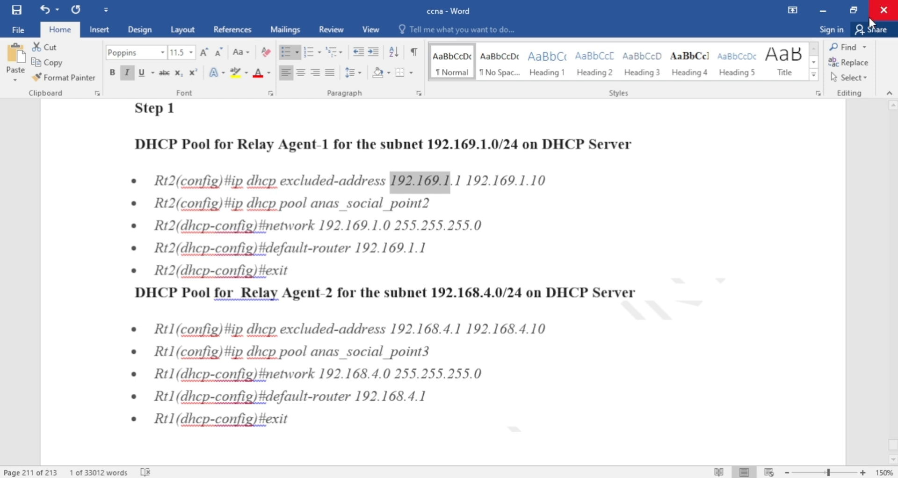
{"action": "left_click", "coordinate": [828, 64]}
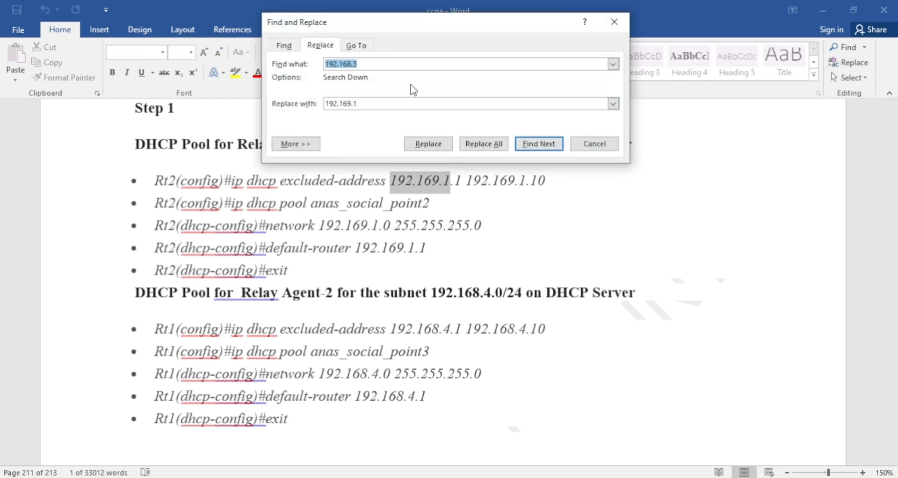
{"action": "key", "text": "ctrl+v"}
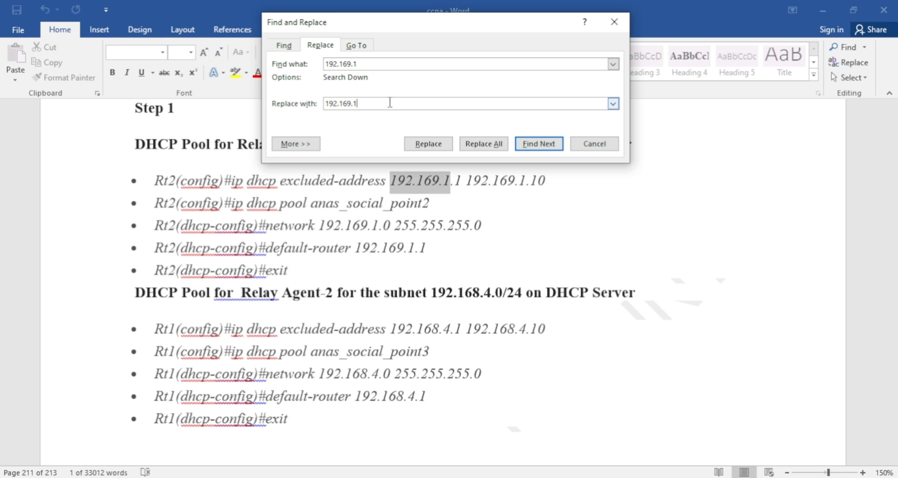
Replace every 192.169.1 with 192.169.2 throughout the document, continuing from the beginning, and close Find and Replace
{"action": "type", "text": "\\2\\"}
{"action": "key", "text": "BackSpace"}
{"action": "key", "text": "BackSpace"}
{"action": "left_click", "coordinate": [481, 147]}
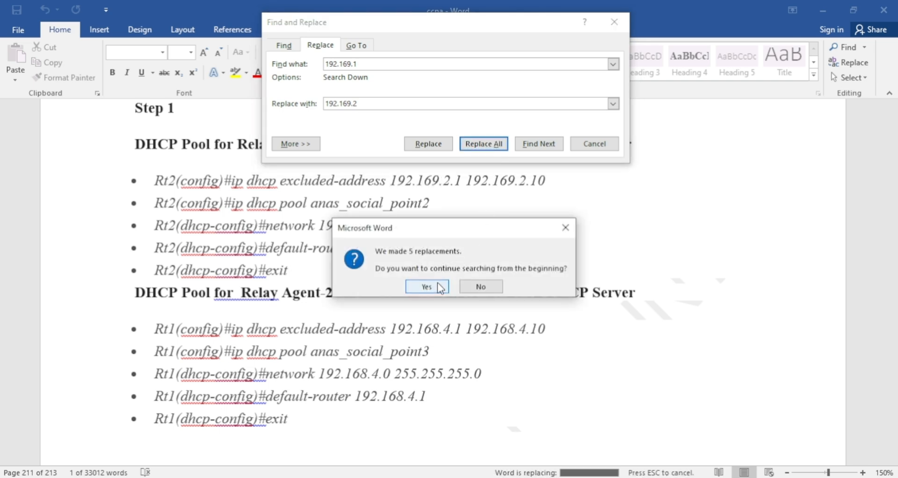
{"action": "left_click", "coordinate": [437, 283]}
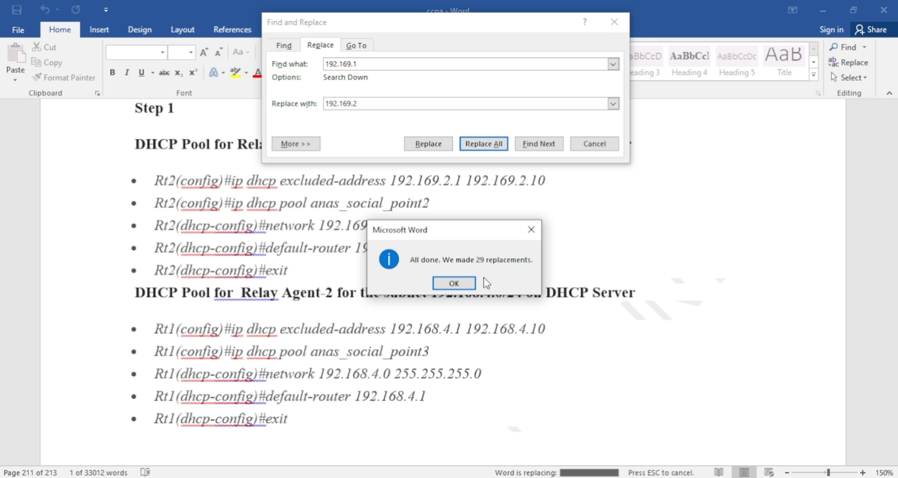
{"action": "left_click", "coordinate": [454, 283]}
{"action": "left_click", "coordinate": [613, 22]}
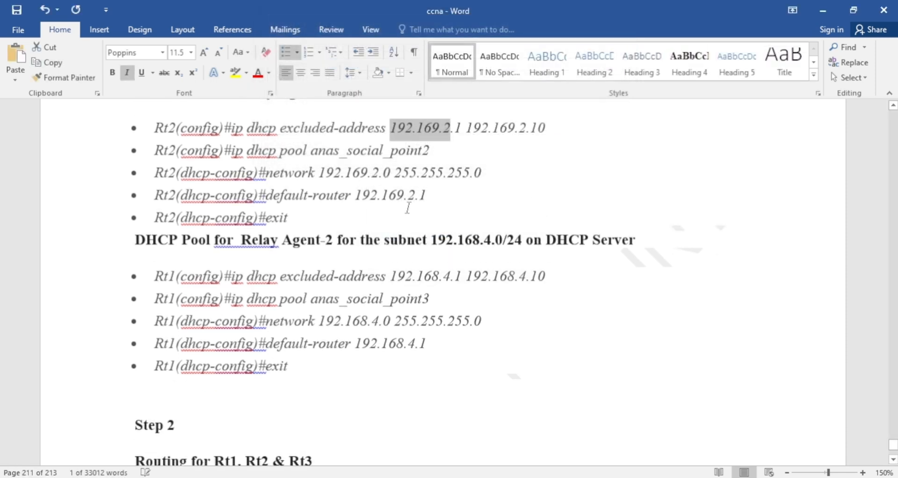
{"action": "left_click", "coordinate": [416, 175]}
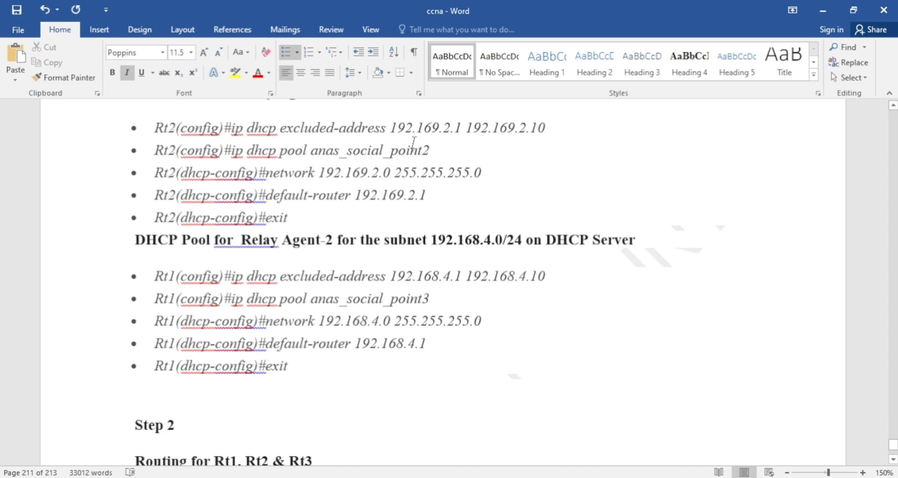
Switch to Packet Tracer and open the command line of Router9, the DHCP Relay 1 router
{"action": "key", "text": "alt+Tab"}
{"action": "key", "text": "alt+Tab"}
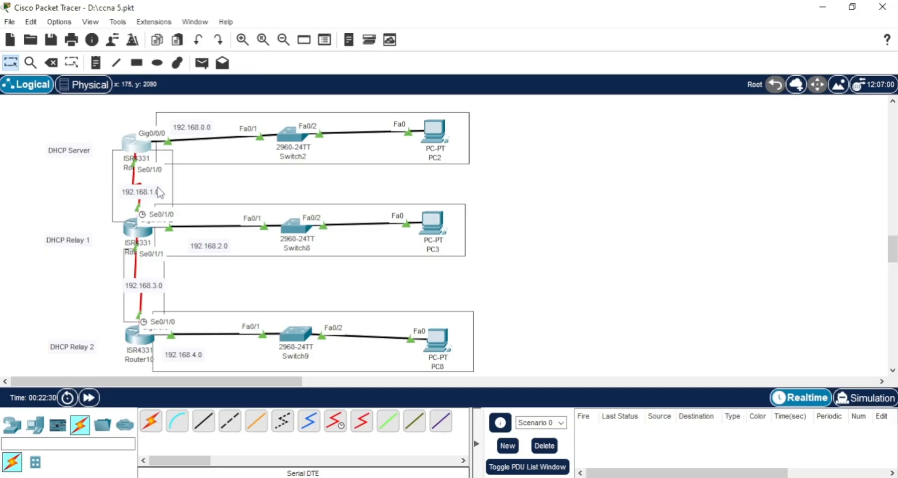
{"action": "left_click", "coordinate": [138, 232]}
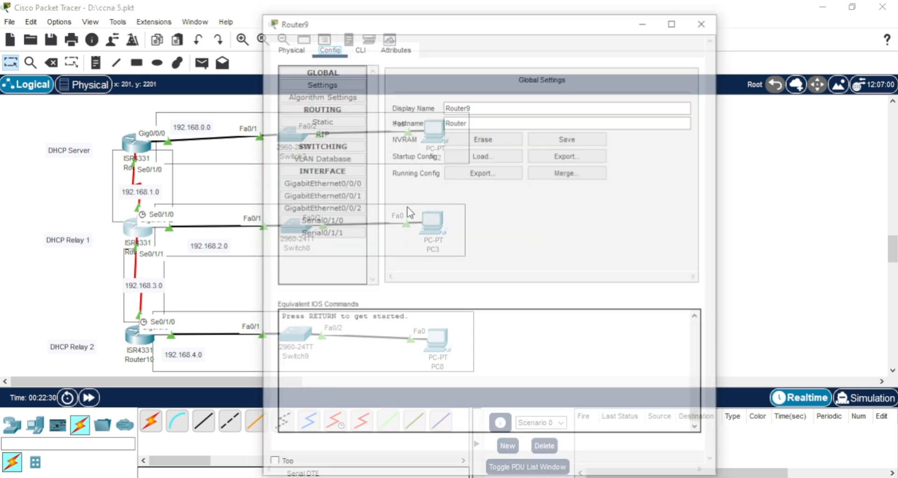
{"action": "left_click", "coordinate": [359, 48]}
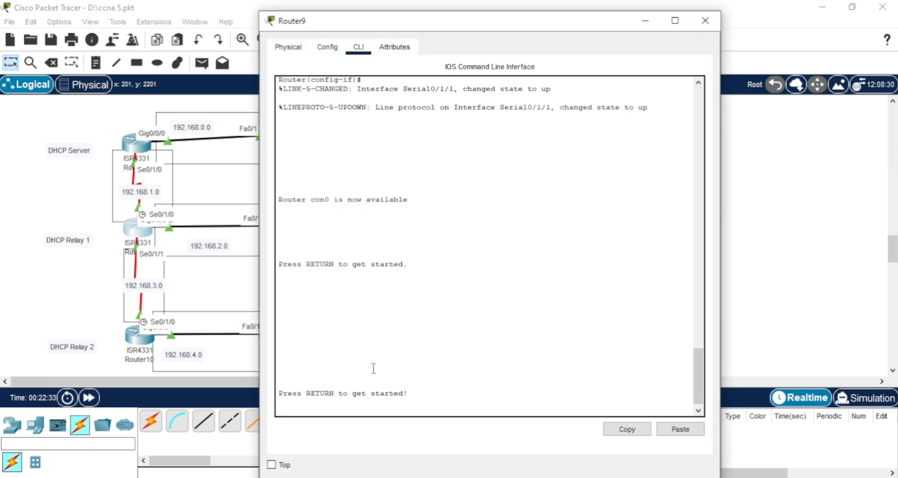
Start the Router9 console session and enter privileged EXEC mode
{"action": "key", "text": "Return"}
{"action": "key", "text": "Return"}
{"action": "key", "text": "Return"}
{"action": "key", "text": "Return"}
{"action": "key", "text": "Return"}
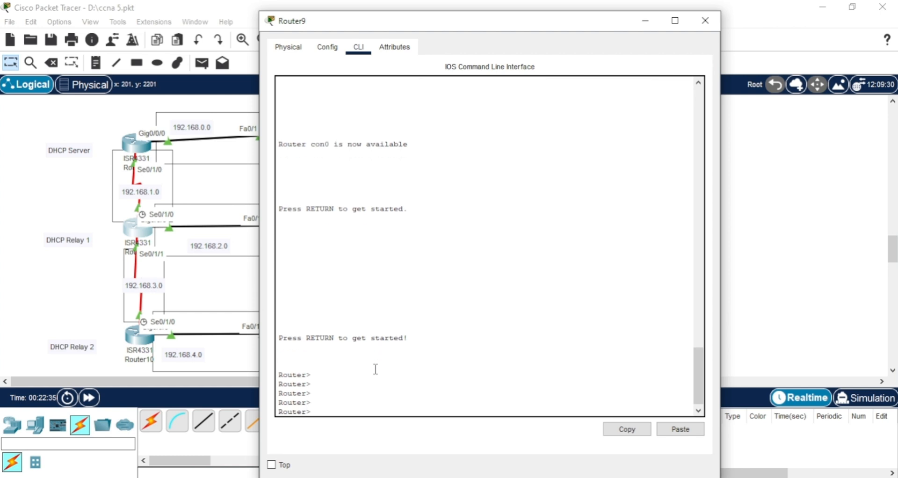
{"action": "type", "text": "en"}
{"action": "key", "text": "Return"}
{"action": "key", "text": "Return"}
{"action": "key", "text": "Return"}
{"action": "key", "text": "Return"}
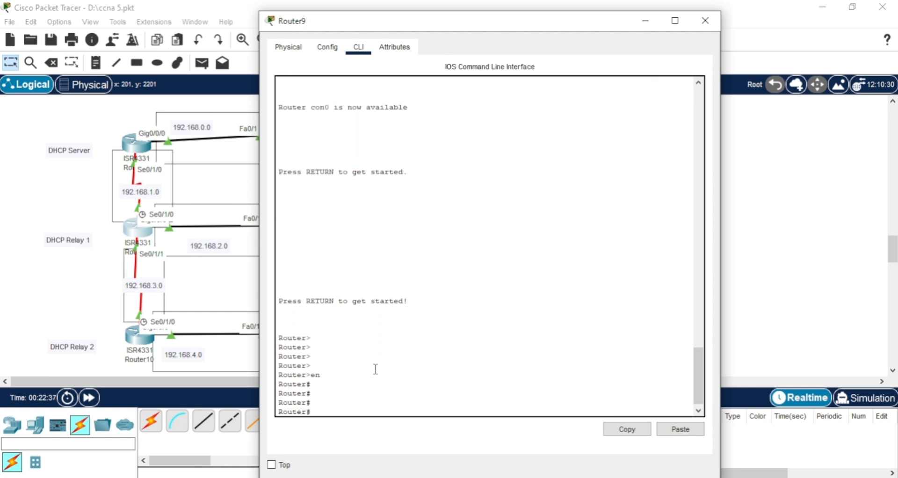
Enter global configuration mode on Router9, accepting terminal as the configuration source
{"action": "type", "text": "conf"}
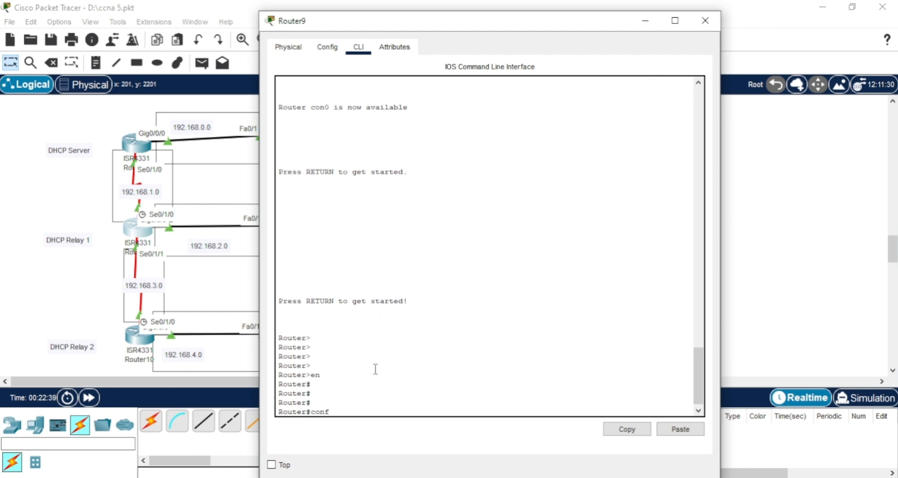
{"action": "key", "text": "Tab"}
{"action": "key", "text": "Return"}
{"action": "key", "text": "Return"}
{"action": "key", "text": "Return"}
{"action": "key", "text": "Return"}
{"action": "key", "text": "Return"}
{"action": "key", "text": "Return"}
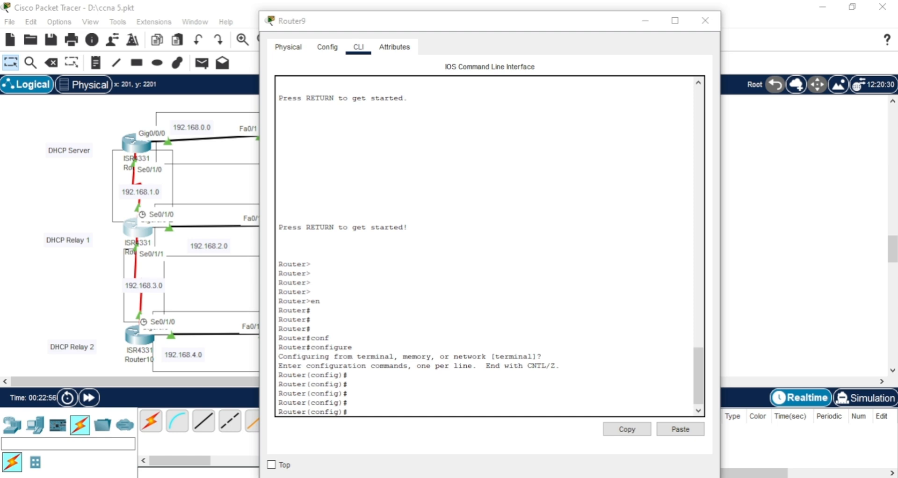
{"action": "left_click", "coordinate": [413, 404]}
{"action": "key", "text": "Return"}
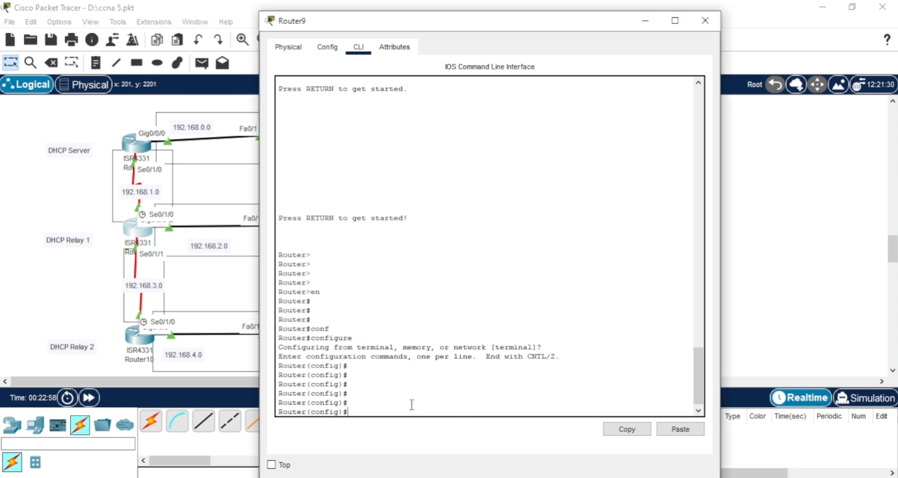
{"action": "key", "text": "Return"}
{"action": "key", "text": "Return"}
Exclude the addresses 192.168.2.1 to 192.168.2.10 from DHCP assignment on Router9
{"action": "type", "text": "ip"}
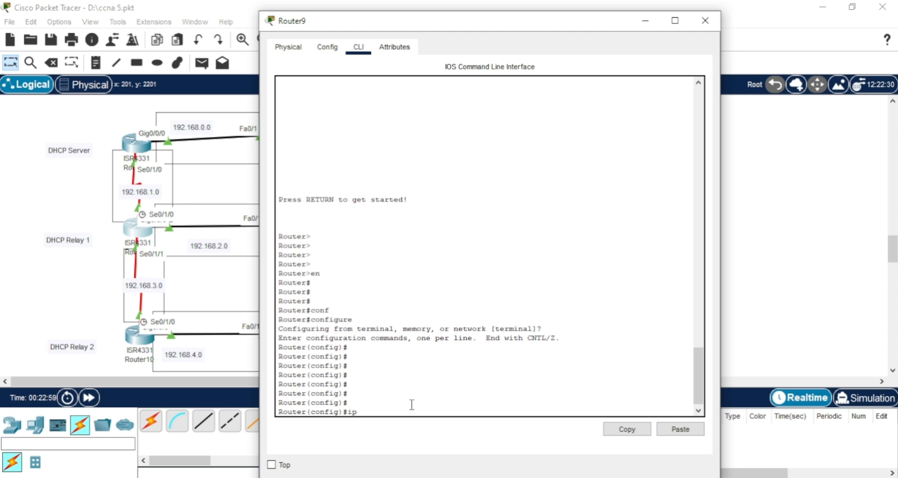
{"action": "type", "text": " d"}
{"action": "key", "text": "Tab"}
{"action": "type", "text": "h"}
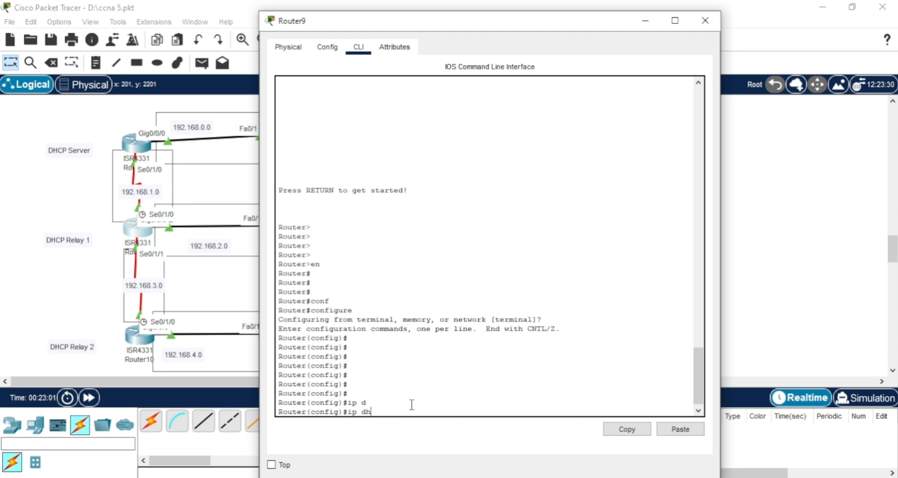
{"action": "key", "text": "Tab"}
{"action": "type", "text": "e"}
{"action": "key", "text": "Tab"}
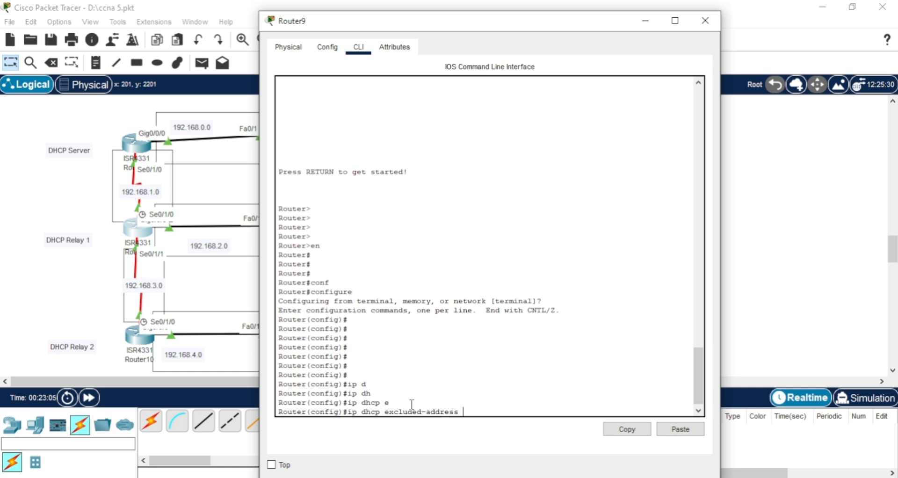
{"action": "type", "text": "192.168.2.1 192.168"}
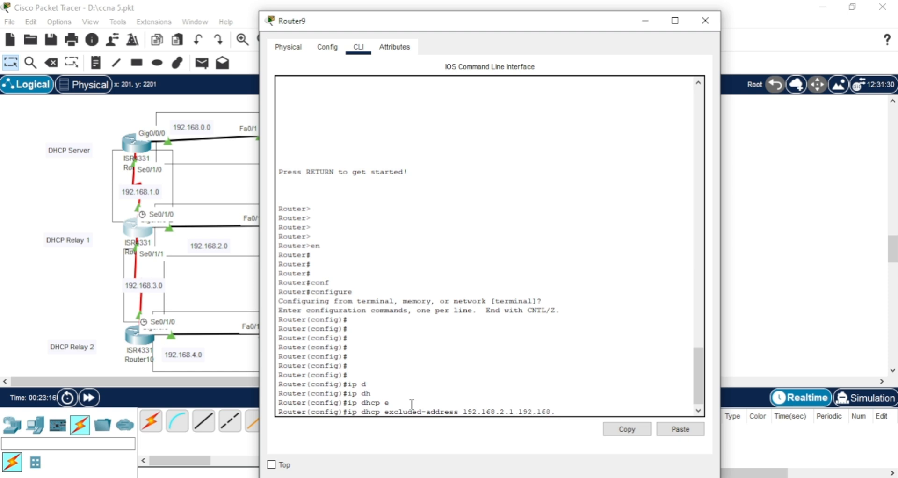
{"action": "type", "text": ".2.1"}
{"action": "key", "text": "Return"}
{"action": "key", "text": "Return"}
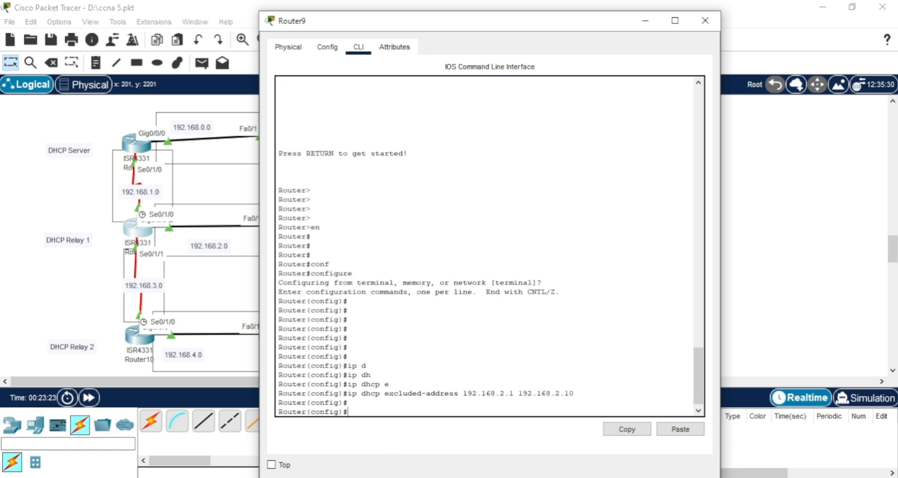
Check the Relay Agent-1 pool command in the Word notes, then create the DHCP pool anas2 on Router9 in Packet Tracer
{"action": "left_click", "coordinate": [430, 477]}
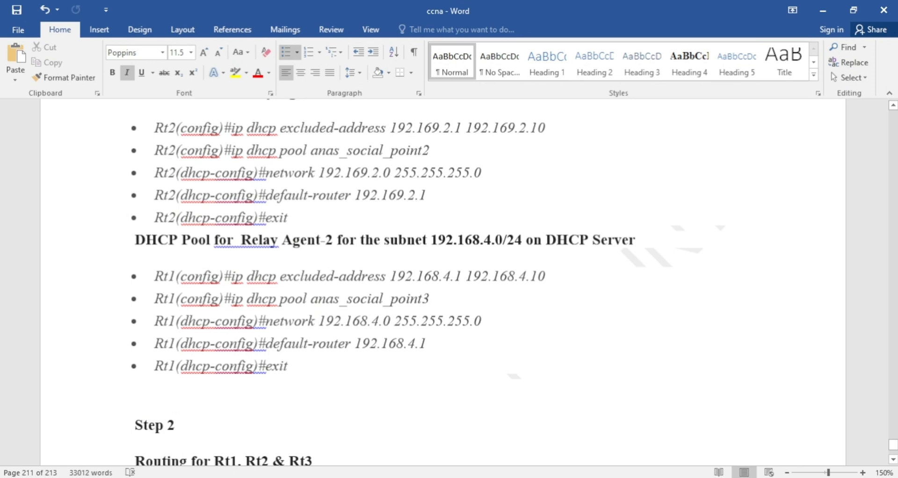
{"action": "key", "text": "alt+Tab"}
{"action": "type", "text": "i"}
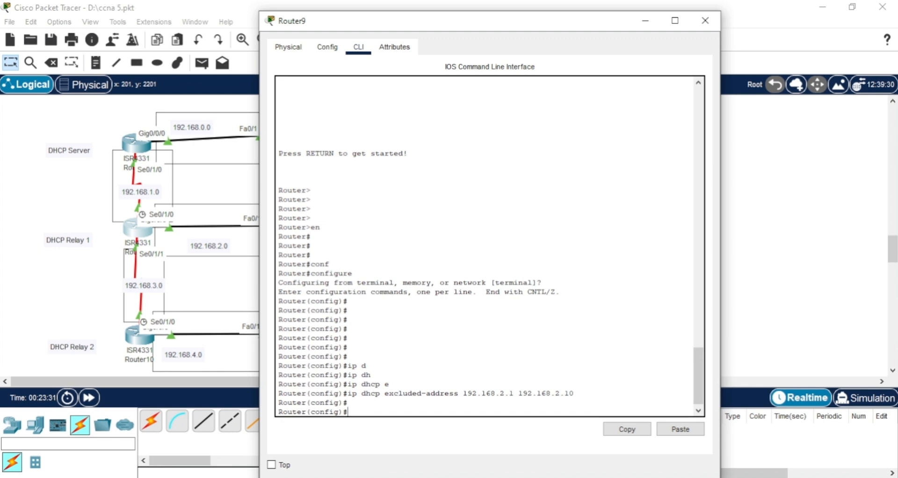
{"action": "key", "text": "Tab"}
{"action": "type", "text": "p"}
{"action": "key", "text": "Tab"}
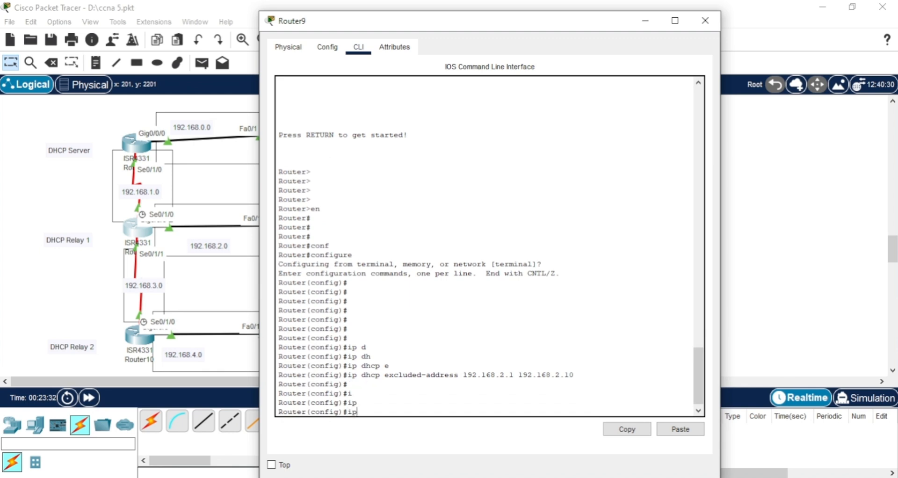
{"action": "type", "text": "d"}
{"action": "key", "text": "Tab"}
{"action": "type", "text": "h"}
{"action": "key", "text": "Tab"}
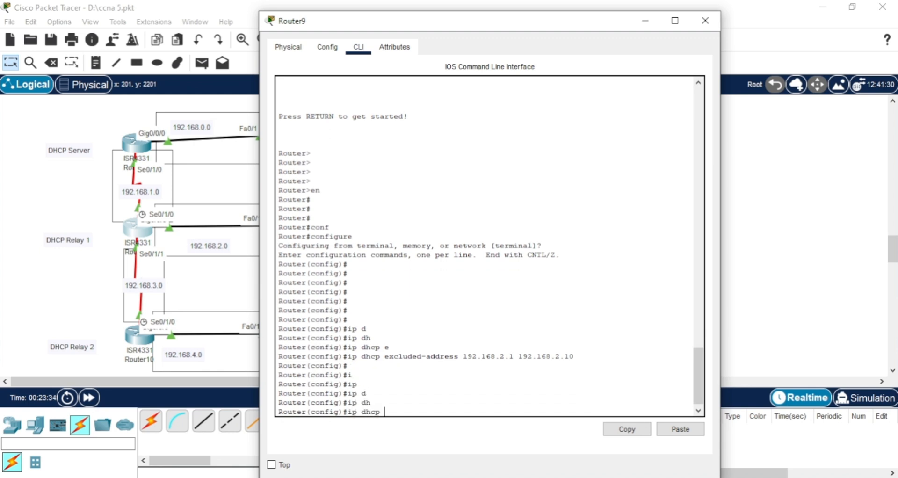
{"action": "type", "text": "p"}
{"action": "key", "text": "Tab"}
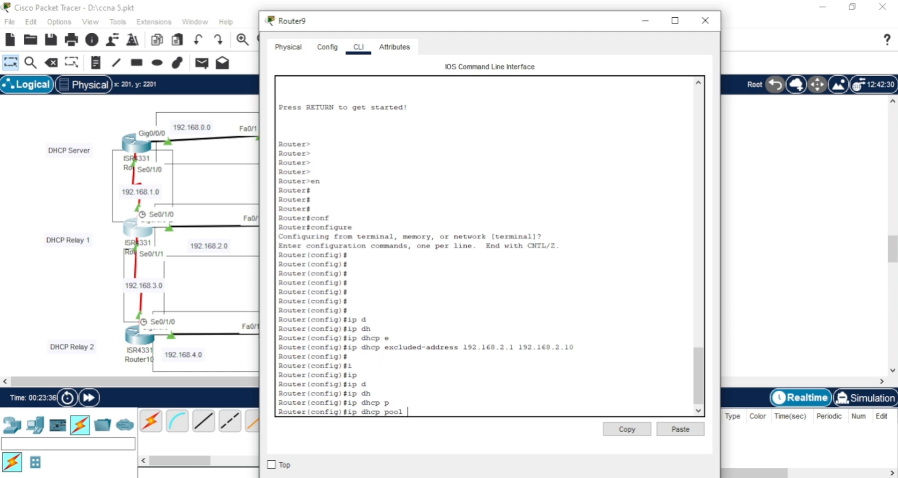
{"action": "type", "text": "anas2"}
{"action": "key", "text": "Return"}
{"action": "key", "text": "Return"}
{"action": "key", "text": "Return"}
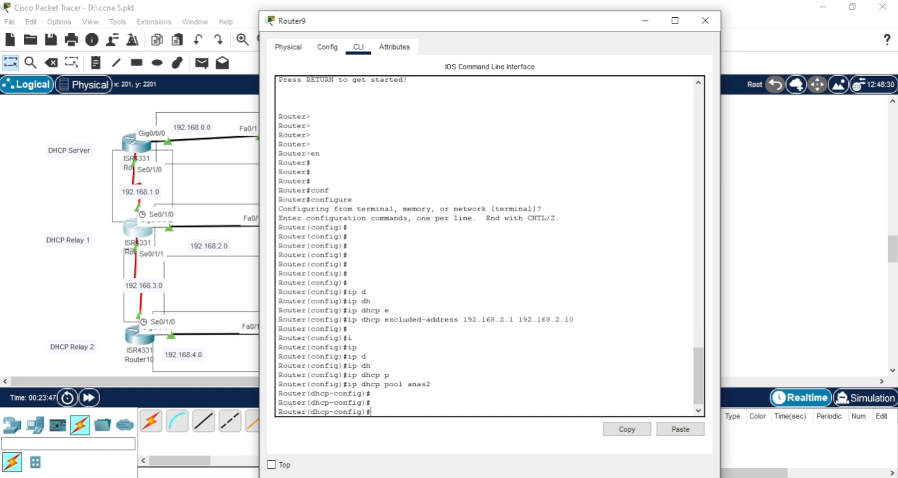
Consult the network line in the Word notes and assign network 192.168.2.0 with mask 255.255.255.0 to the anas2 pool in Packet Tracer
{"action": "key", "text": "alt+Tab"}
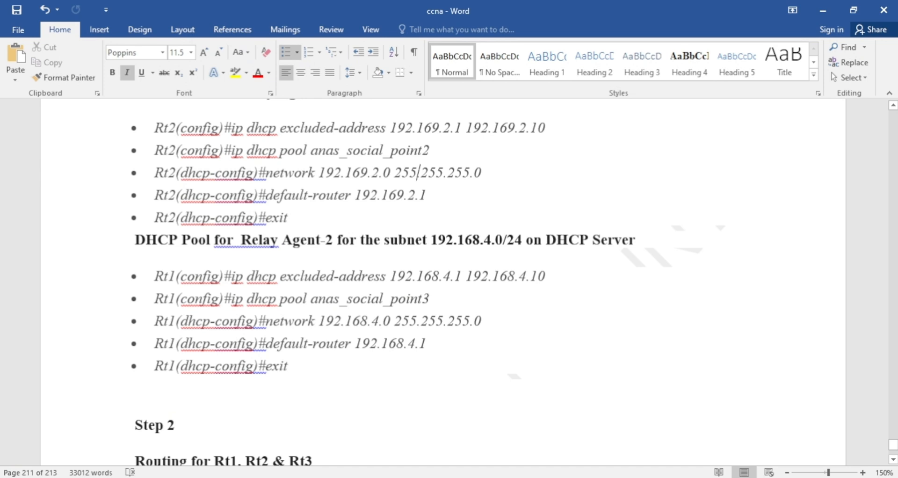
{"action": "key", "text": "alt+Tab"}
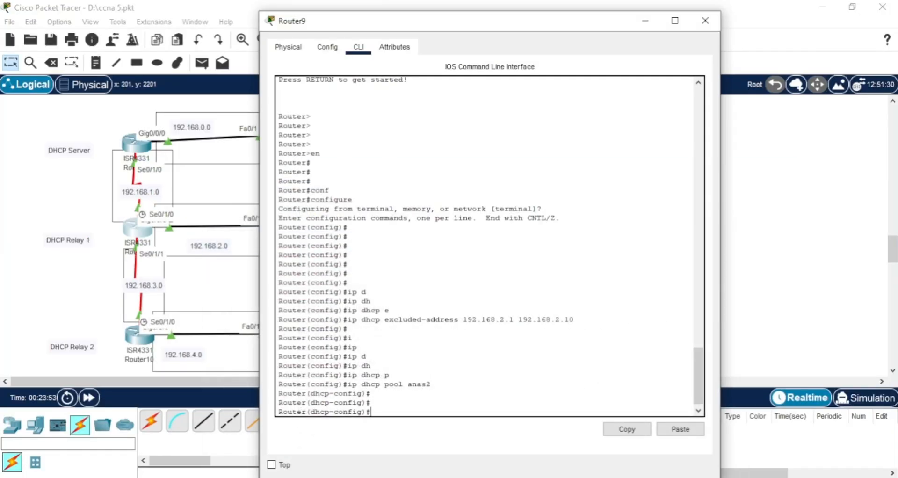
{"action": "type", "text": "n"}
{"action": "key", "text": "Tab"}
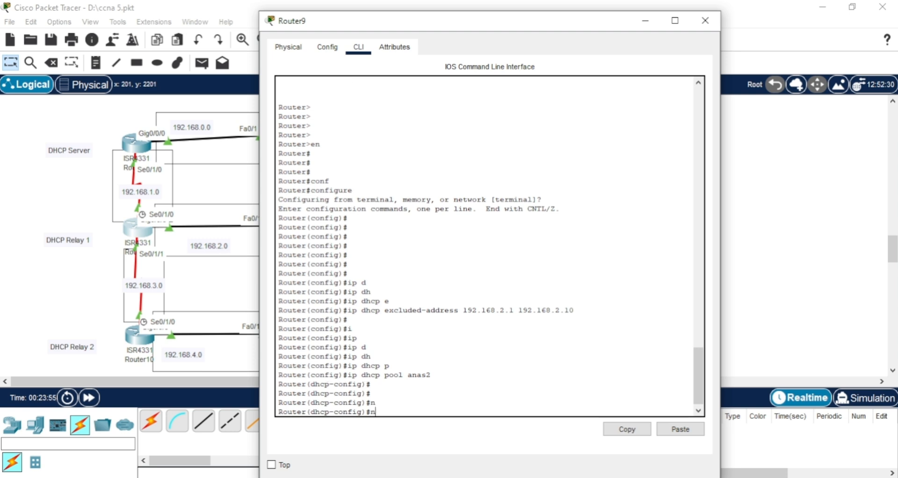
{"action": "type", "text": "e"}
{"action": "key", "text": "Tab"}
{"action": "type", "text": "twork "}
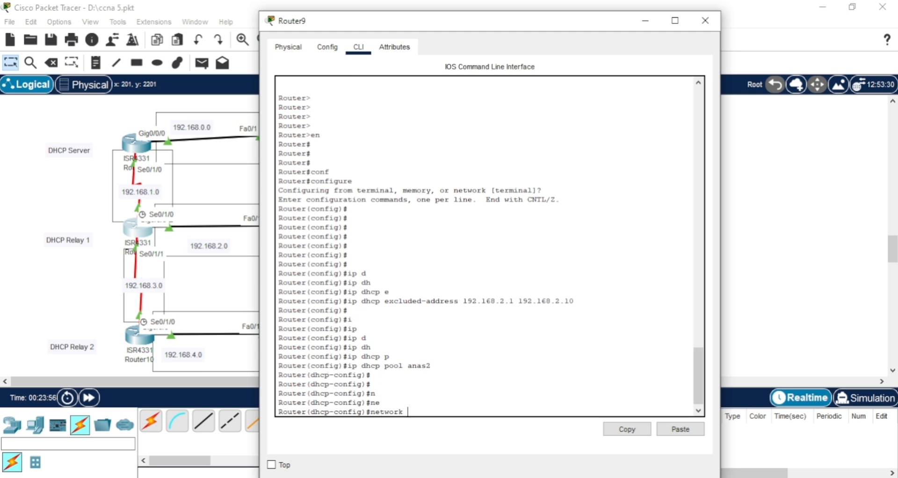
{"action": "type", "text": "192.168.2.0"}
{"action": "key", "text": "Return"}
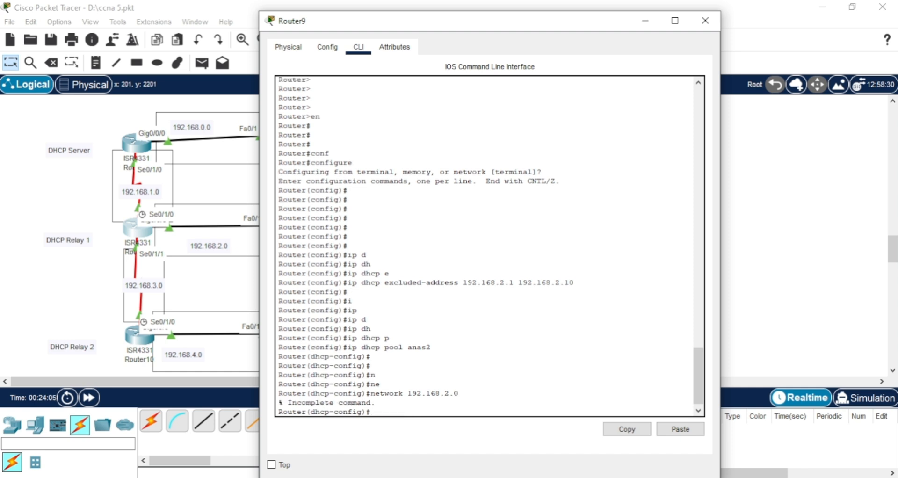
{"action": "key", "text": "Up"}
{"action": "type", "text": "255"}
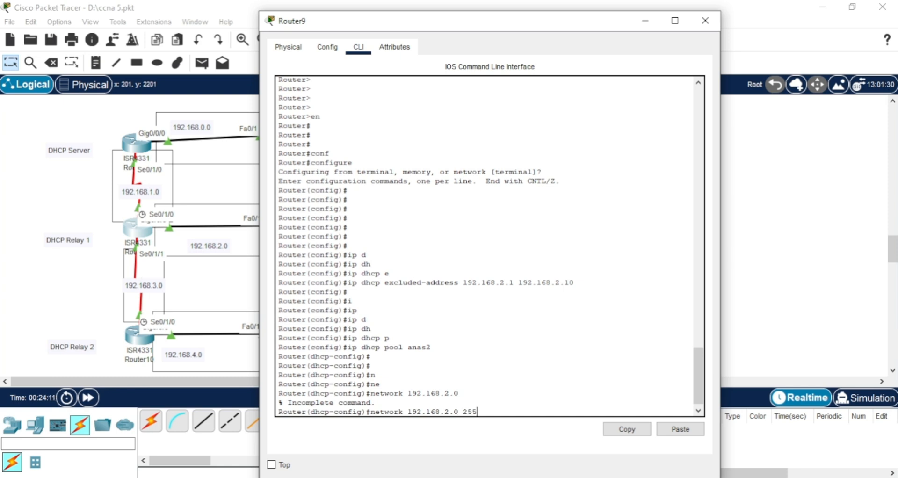
{"action": "type", "text": ".266"}
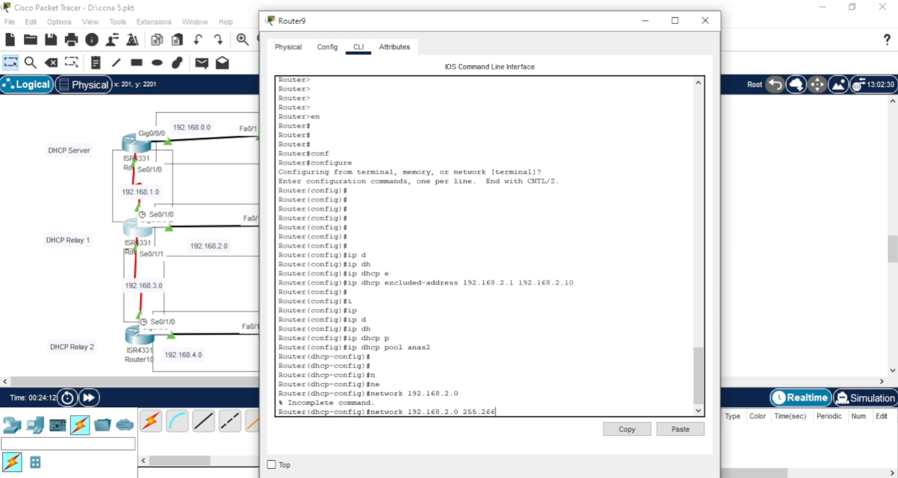
{"action": "key", "text": "BackSpace"}
{"action": "key", "text": "BackSpace"}
{"action": "type", "text": "55.255.0"}
{"action": "key", "text": "Return"}
{"action": "key", "text": "Return"}
{"action": "key", "text": "Return"}
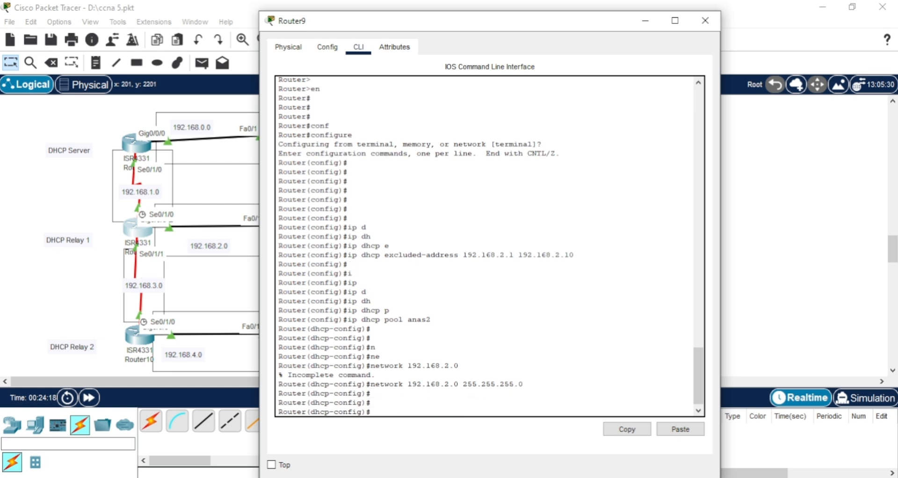
Consult the default-router line in the Word notes and set the anas2 pool's default router to 192.168.2.1 in Packet Tracer
{"action": "key", "text": "alt+Tab"}
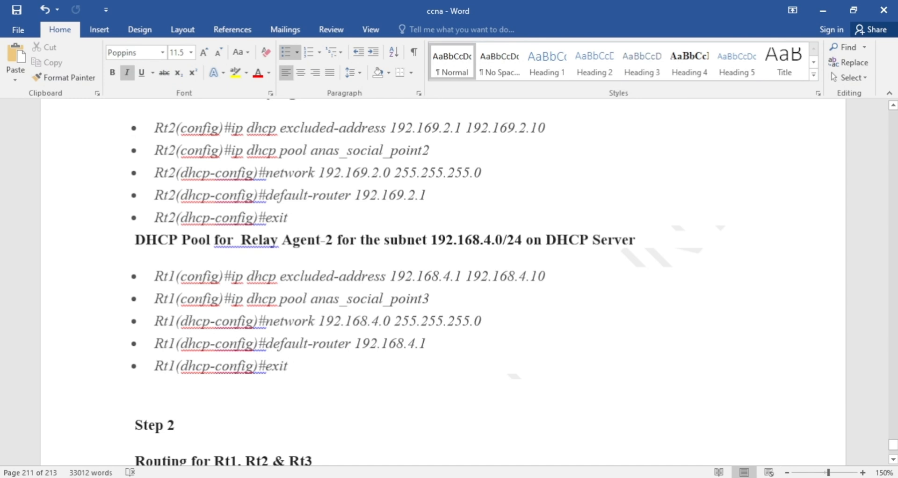
{"action": "key", "text": "alt+Tab"}
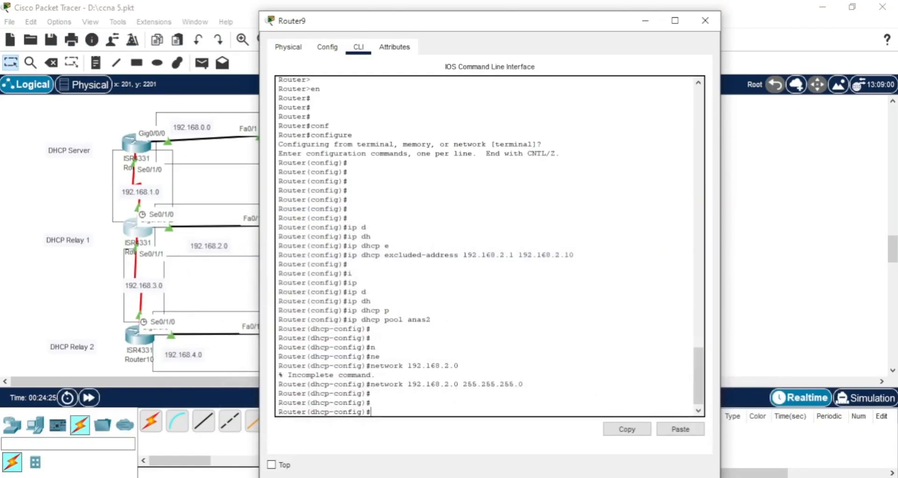
{"action": "type", "text": "de"}
{"action": "key", "text": "Tab"}
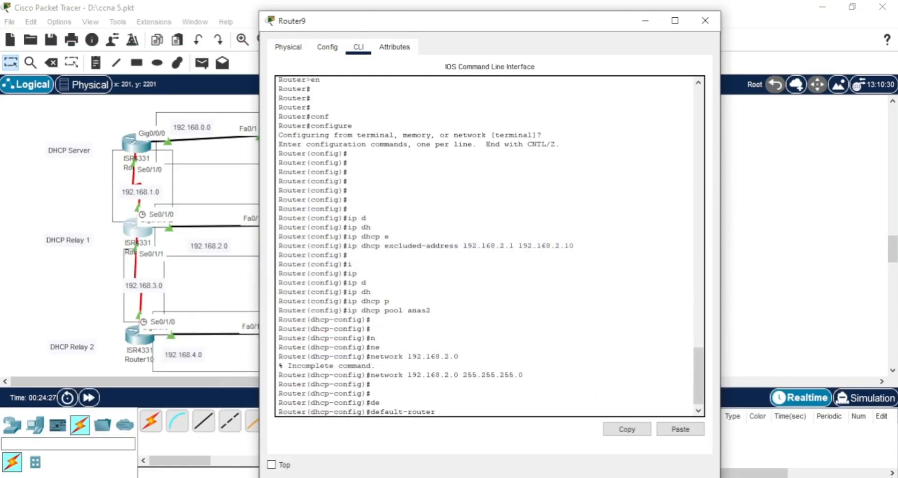
{"action": "type", "text": "192"}
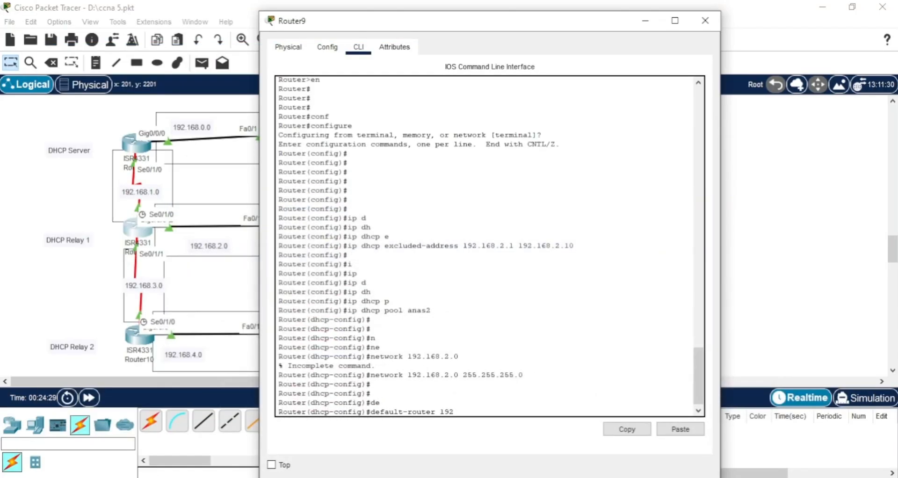
{"action": "type", "text": ".16"}
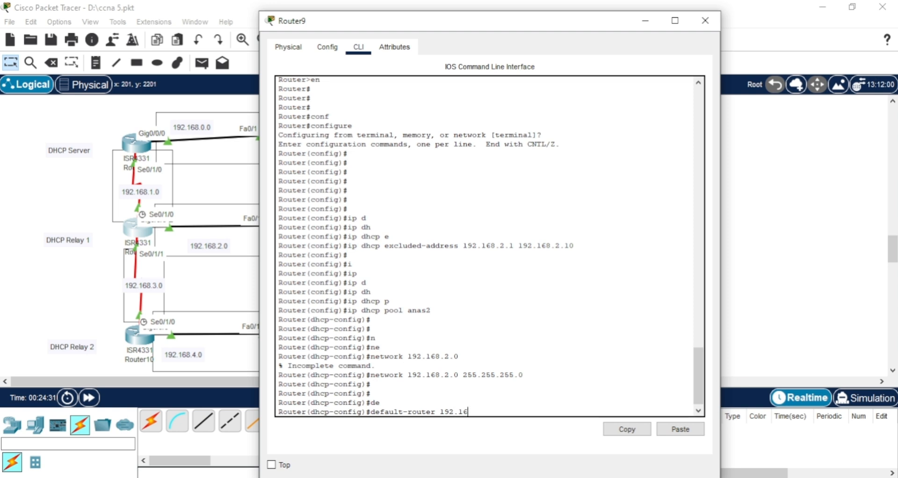
{"action": "type", "text": "8.2.1"}
{"action": "key", "text": "Return"}
{"action": "key", "text": "Return"}
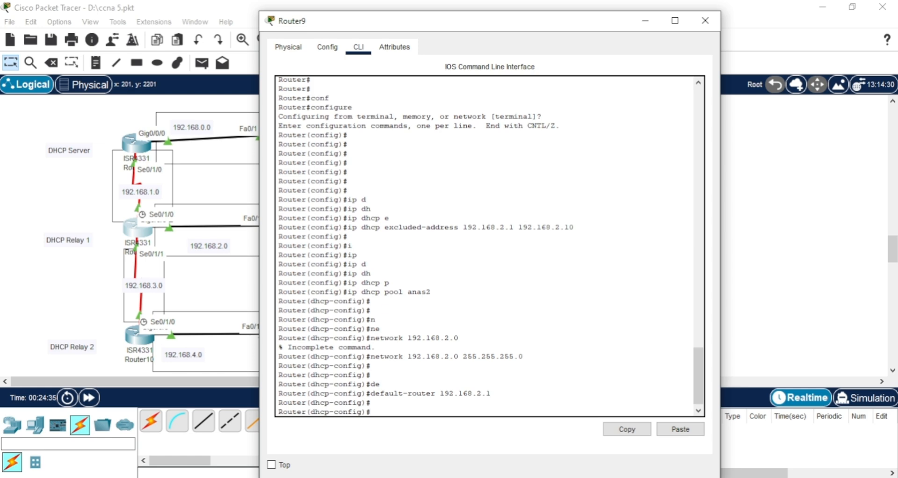
Check the final pool command in the Word notes, exit DHCP pool configuration on Router9, and close the router's window
{"action": "key", "text": "alt+Tab"}
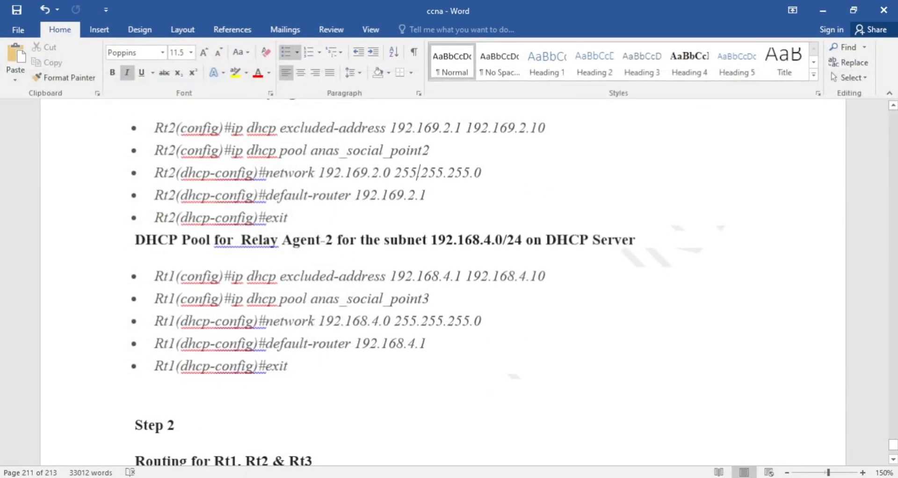
{"action": "key", "text": "alt+Tab"}
{"action": "type", "text": "ex"}
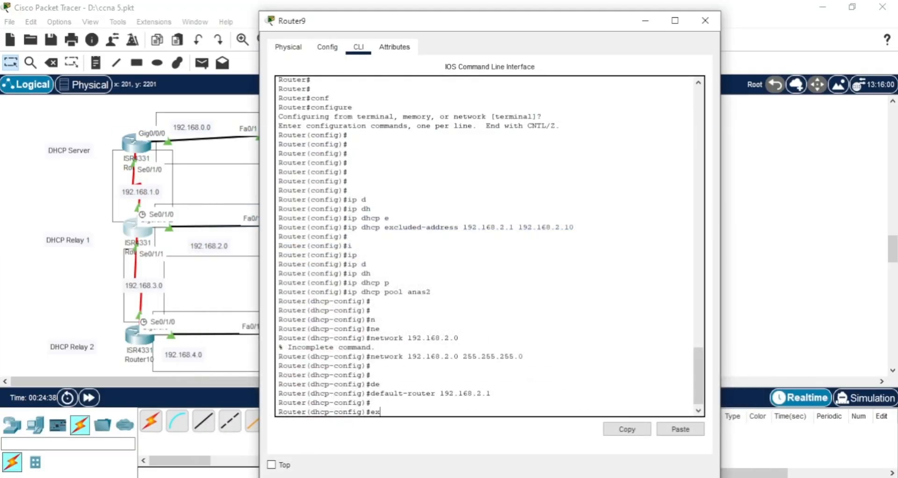
{"action": "type", "text": "it"}
{"action": "key", "text": "Return"}
{"action": "key", "text": "Return"}
{"action": "key", "text": "Return"}
{"action": "key", "text": "Return"}
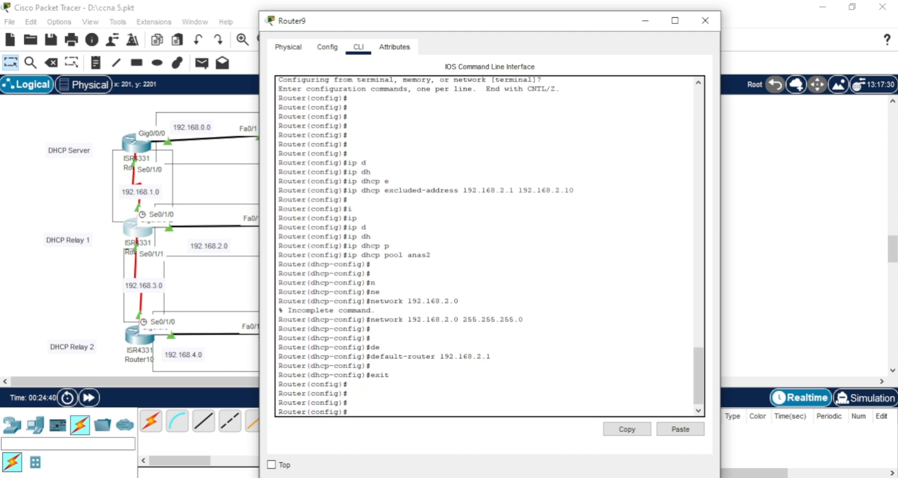
{"action": "left_click", "coordinate": [705, 20]}
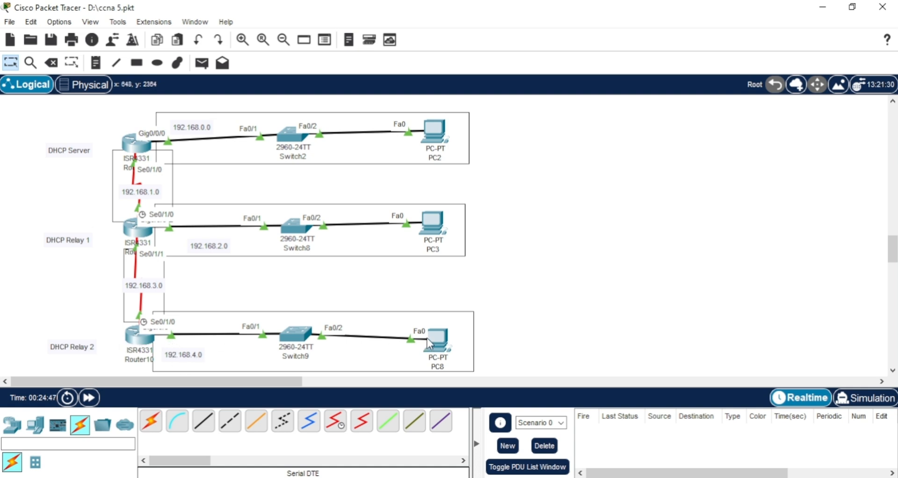
{"action": "mouse_move", "coordinate": [427, 338]}
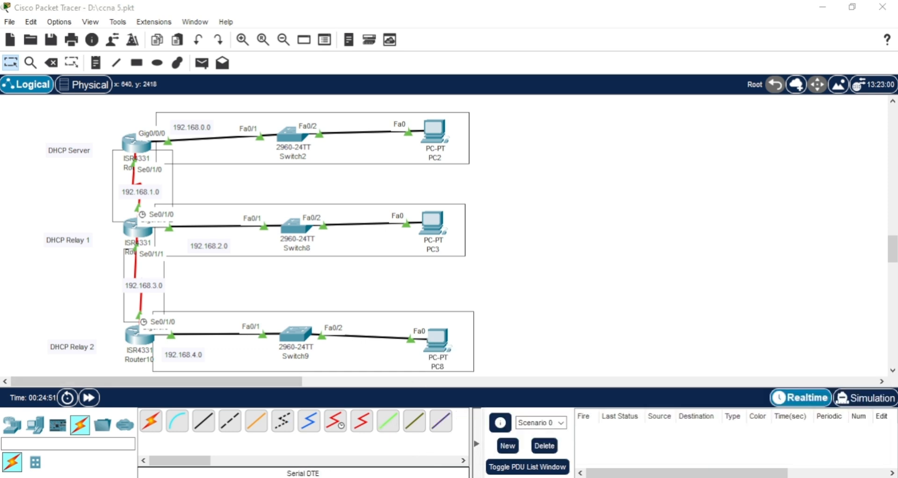
Review the DHCP server, DHCP client and relay agent sections in the Word notes, including the three relay setup tasks
{"action": "key", "text": "alt+Tab"}
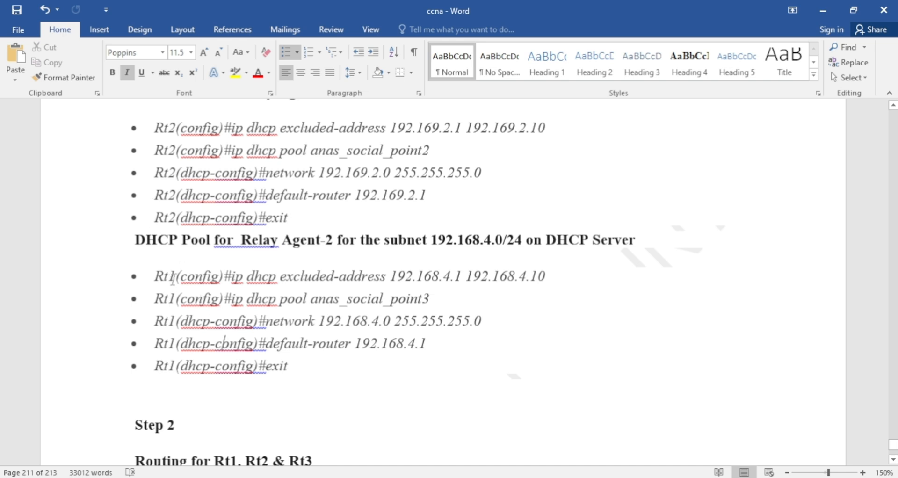
{"action": "left_click", "coordinate": [273, 303]}
{"action": "scroll", "coordinate": [274, 305], "scroll_direction": "up", "scroll_amount": 15}
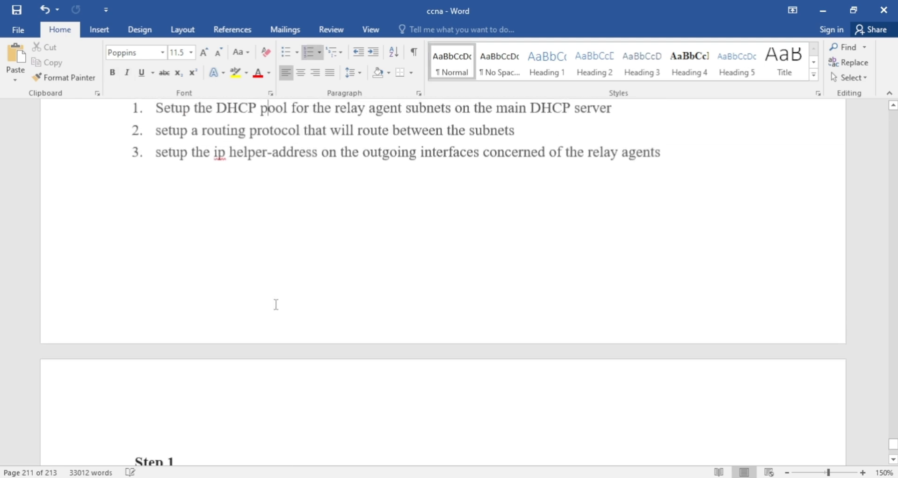
{"action": "left_click", "coordinate": [276, 305]}
{"action": "key", "text": "Up"}
{"action": "key", "text": "Up"}
{"action": "key", "text": "Up"}
{"action": "key", "text": "Up"}
{"action": "key", "text": "Up"}
{"action": "key", "text": "Up"}
{"action": "key", "text": "Up"}
{"action": "key", "text": "Up"}
{"action": "key", "text": "Up"}
{"action": "key", "text": "Up"}
{"action": "key", "text": "Up"}
{"action": "key", "text": "Up"}
{"action": "key", "text": "Up"}
{"action": "key", "text": "Up"}
{"action": "key", "text": "Up"}
{"action": "key", "text": "Up"}
{"action": "key", "text": "Up"}
{"action": "key", "text": "Up"}
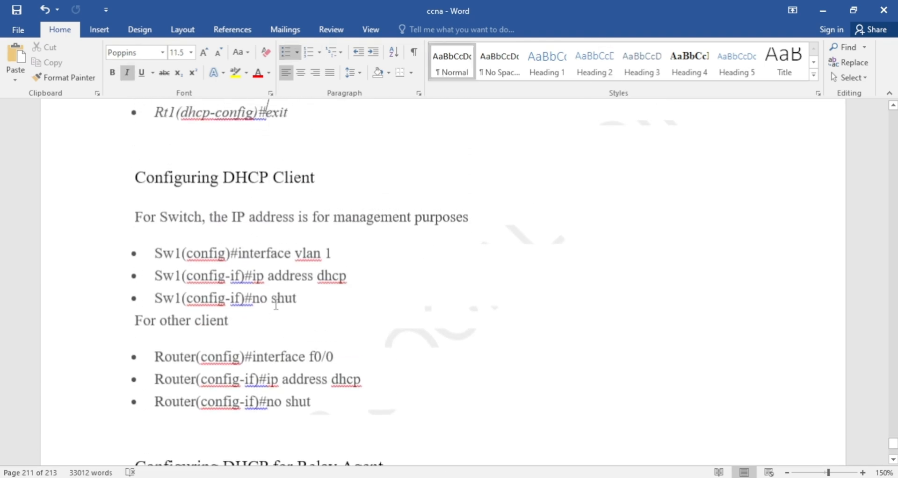
{"action": "key", "text": "Up"}
{"action": "key", "text": "Up"}
{"action": "key", "text": "Up"}
{"action": "key", "text": "Up"}
{"action": "key", "text": "Up"}
{"action": "key", "text": "Up"}
{"action": "key", "text": "Down"}
{"action": "key", "text": "Down"}
{"action": "key", "text": "Down"}
{"action": "key", "text": "Down"}
{"action": "key", "text": "Down"}
{"action": "key", "text": "Down"}
{"action": "key", "text": "Down"}
{"action": "key", "text": "Down"}
{"action": "key", "text": "Down"}
{"action": "key", "text": "Down"}
{"action": "key", "text": "Down"}
{"action": "key", "text": "Down"}
{"action": "key", "text": "Down"}
{"action": "key", "text": "Down"}
{"action": "key", "text": "Down"}
{"action": "key", "text": "Down"}
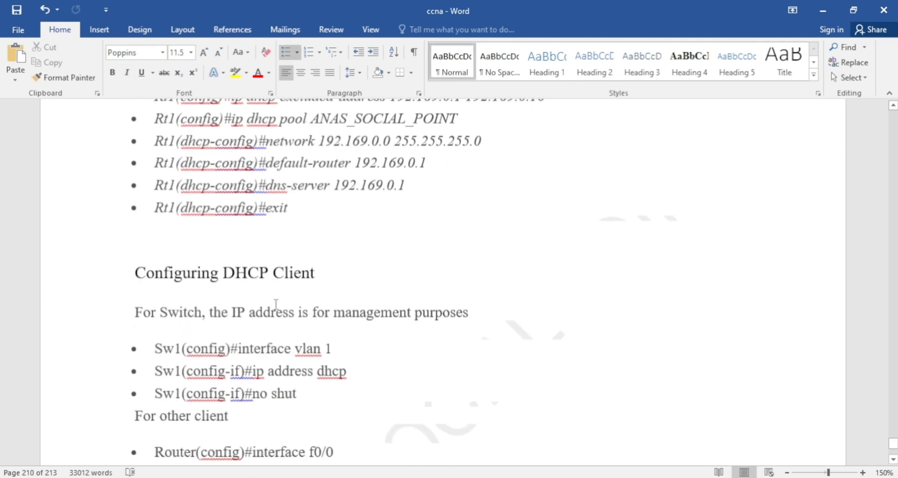
{"action": "key", "text": "Down"}
{"action": "key", "text": "Down"}
{"action": "key", "text": "Down"}
{"action": "key", "text": "Down"}
{"action": "key", "text": "Down"}
{"action": "key", "text": "Down"}
{"action": "key", "text": "Down"}
{"action": "key", "text": "Down"}
{"action": "key", "text": "Down"}
{"action": "key", "text": "Down"}
{"action": "key", "text": "Down"}
{"action": "key", "text": "Down"}
{"action": "key", "text": "Down"}
{"action": "key", "text": "Down"}
{"action": "key", "text": "Down"}
{"action": "key", "text": "Down"}
{"action": "key", "text": "Down"}
{"action": "key", "text": "Down"}
{"action": "key", "text": "Down"}
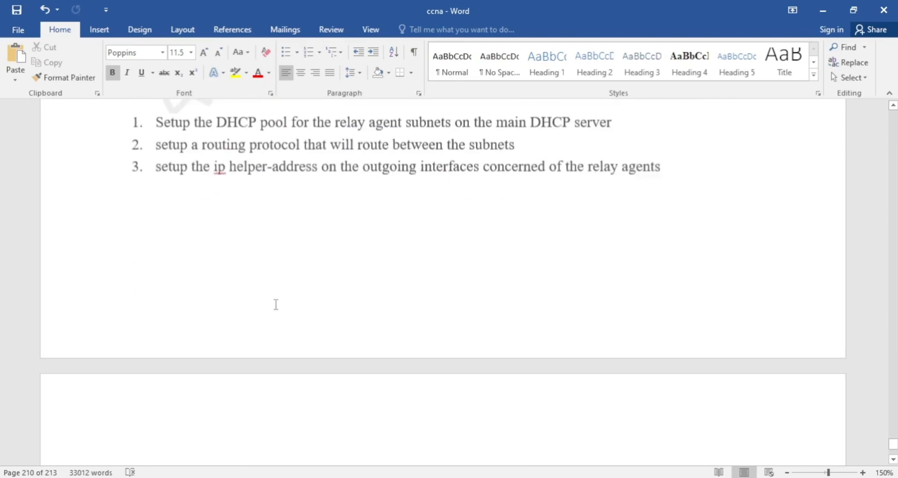
{"action": "key", "text": "Down"}
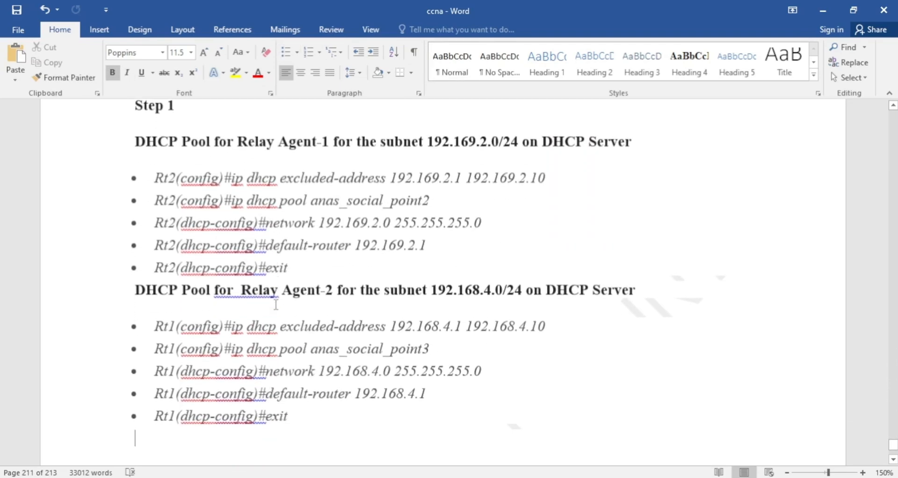
Examine the Step 2 OSPF routing commands for Rt1, Rt2 and Rt3 in the Word notes
{"action": "key", "text": "Return"}
{"action": "type", "text": "Step 2"}
{"action": "key", "text": "Down"}
{"action": "key", "text": "Down"}
{"action": "key", "text": "Down"}
{"action": "key", "text": "Down"}
{"action": "key", "text": "Down"}
{"action": "key", "text": "Down"}
{"action": "key", "text": "Down"}
{"action": "key", "text": "Down"}
{"action": "key", "text": "Down"}
{"action": "key", "text": "Down"}
{"action": "key", "text": "Down"}
{"action": "key", "text": "Down"}
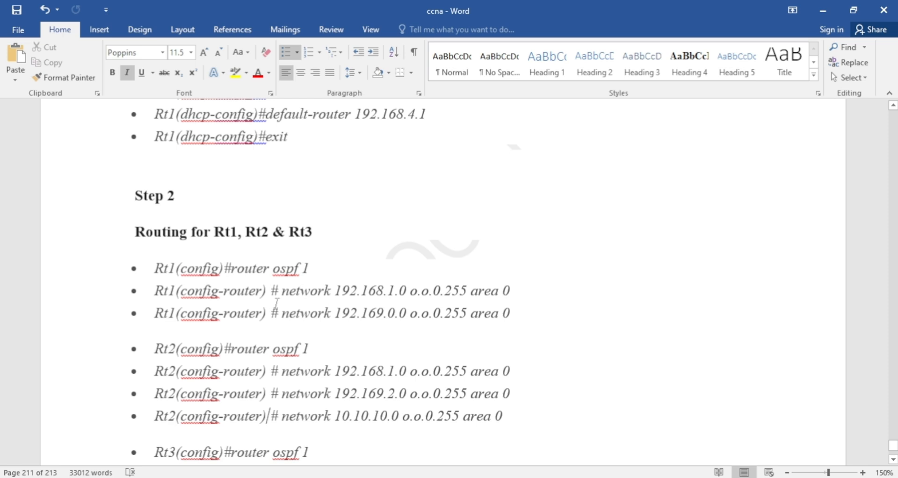
{"action": "key", "text": "Up"}
{"action": "key", "text": "Up"}
{"action": "key", "text": "Up"}
{"action": "key", "text": "Up"}
{"action": "key", "text": "Up"}
{"action": "key", "text": "Up"}
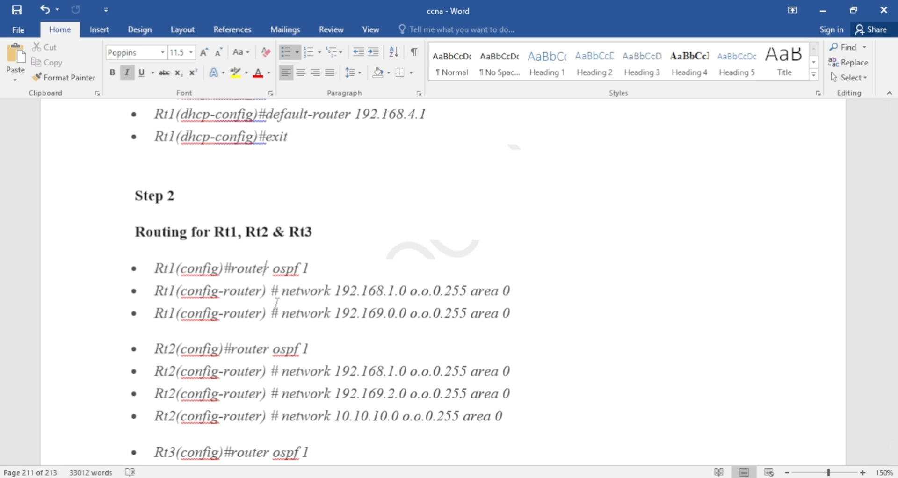
{"action": "key", "text": "Up"}
{"action": "key", "text": "Up"}
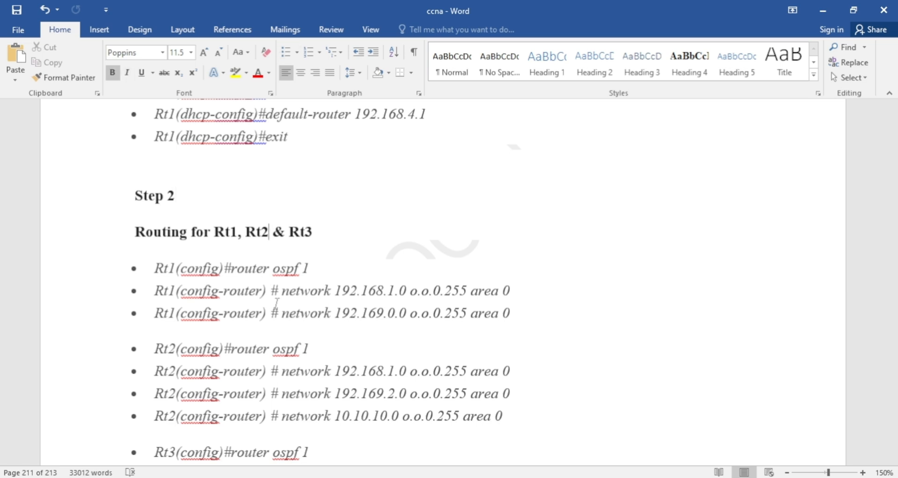
{"action": "key", "text": "Down"}
{"action": "key", "text": "Down"}
{"action": "key", "text": "Down"}
{"action": "key", "text": "Down"}
{"action": "key", "text": "Down"}
{"action": "key", "text": "Down"}
{"action": "key", "text": "Down"}
{"action": "key", "text": "Down"}
Change the router label to Rt3 in all five Relay Agent-2 DHCP pool commands for subnet 192.168.4.0/24
{"action": "key", "text": "Up"}
{"action": "key", "text": "Up"}
{"action": "key", "text": "Up"}
{"action": "key", "text": "Up"}
{"action": "key", "text": "Up"}
{"action": "key", "text": "Up"}
{"action": "key", "text": "Up"}
{"action": "key", "text": "Up"}
{"action": "key", "text": "Up"}
{"action": "key", "text": "Up"}
{"action": "key", "text": "Up"}
{"action": "key", "text": "Up"}
{"action": "key", "text": "Up"}
{"action": "key", "text": "Up"}
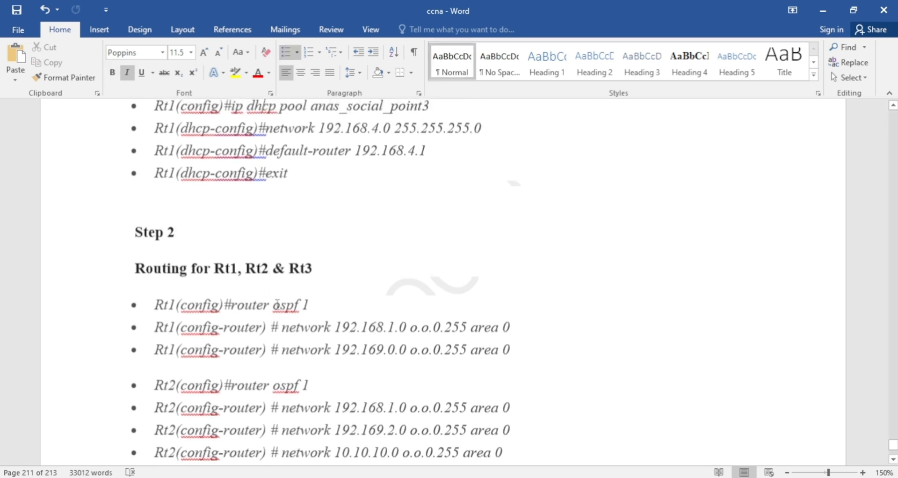
{"action": "key", "text": "Up"}
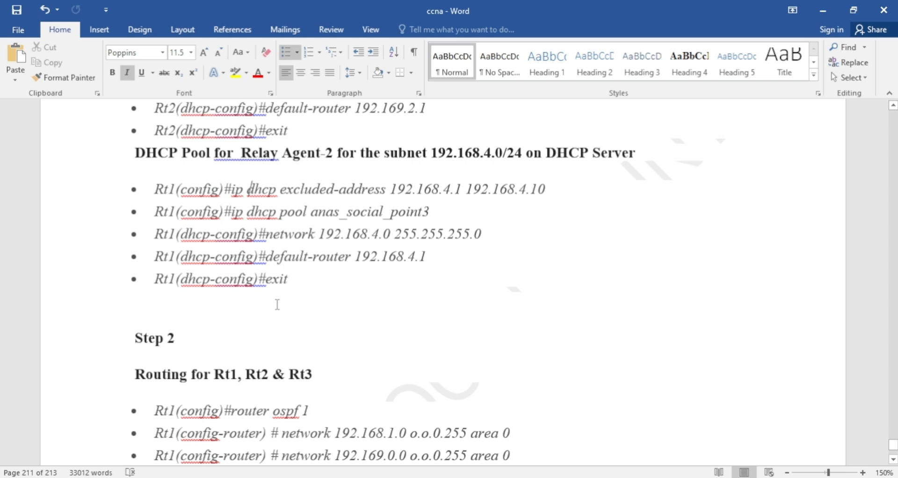
{"action": "key", "text": "Left"}
{"action": "key", "text": "Left"}
{"action": "key", "text": "Left"}
{"action": "key", "text": "Left"}
{"action": "key", "text": "Left"}
{"action": "key", "text": "Left"}
{"action": "key", "text": "Left"}
{"action": "key", "text": "Left"}
{"action": "key", "text": "Left"}
{"action": "key", "text": "Left"}
{"action": "key", "text": "Left"}
{"action": "key", "text": "Left"}
{"action": "key", "text": "Left"}
{"action": "key", "text": "Right"}
{"action": "key", "text": "BackSpace"}
{"action": "type", "text": "3"}
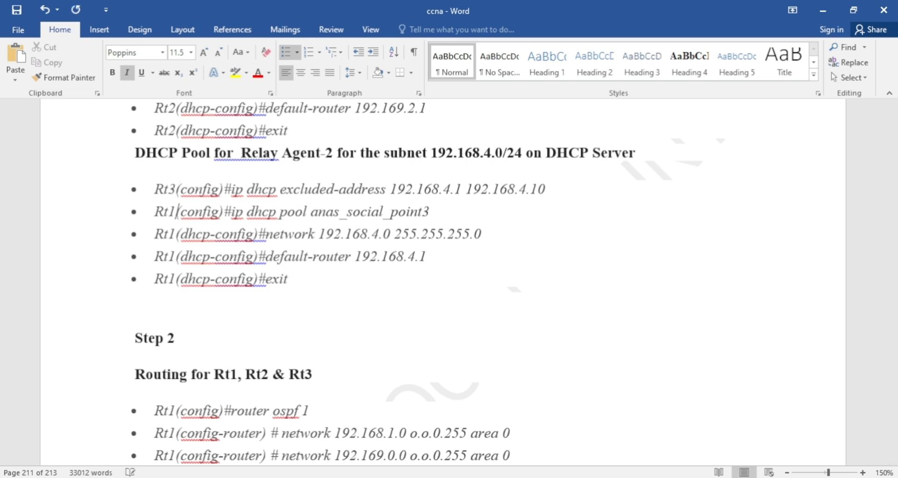
{"action": "key", "text": "Down"}
{"action": "key", "text": "BackSpace"}
{"action": "type", "text": "3"}
{"action": "key", "text": "Down"}
{"action": "key", "text": "BackSpace"}
{"action": "type", "text": "3"}
{"action": "key", "text": "Down"}
{"action": "key", "text": "BackSpace"}
{"action": "type", "text": "3"}
{"action": "key", "text": "Down"}
{"action": "key", "text": "BackSpace"}
{"action": "type", "text": "3"}
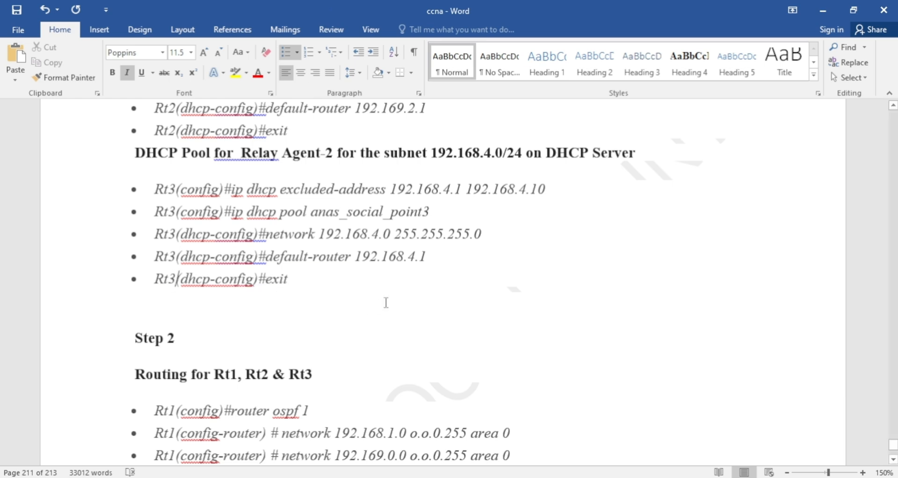
Compare the Relay Agent-2 notes with the Packet Tracer topology, then open Router10's command line and enter global configuration mode
{"action": "key", "text": "alt+Tab"}
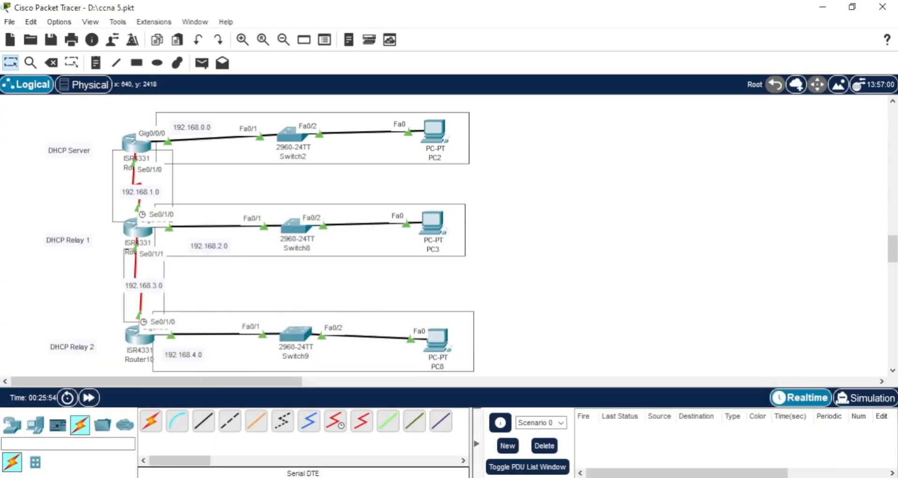
{"action": "key", "text": "alt+Tab"}
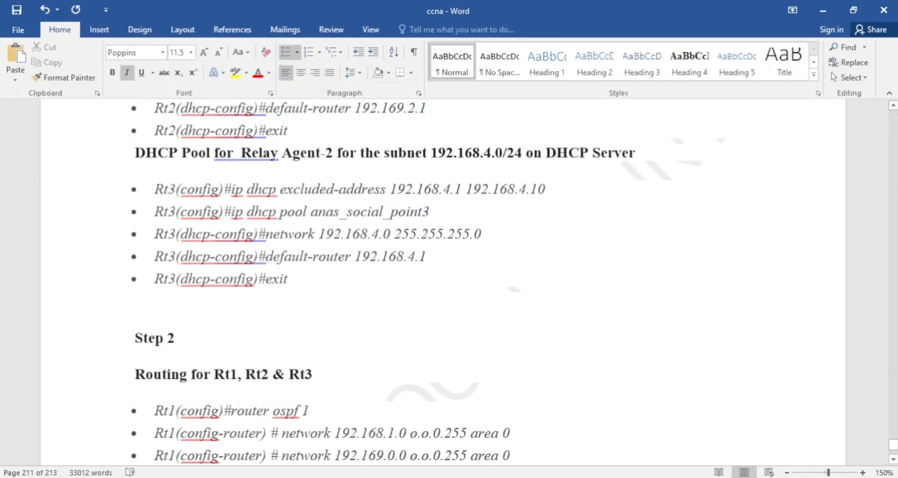
{"action": "key", "text": "alt+Tab"}
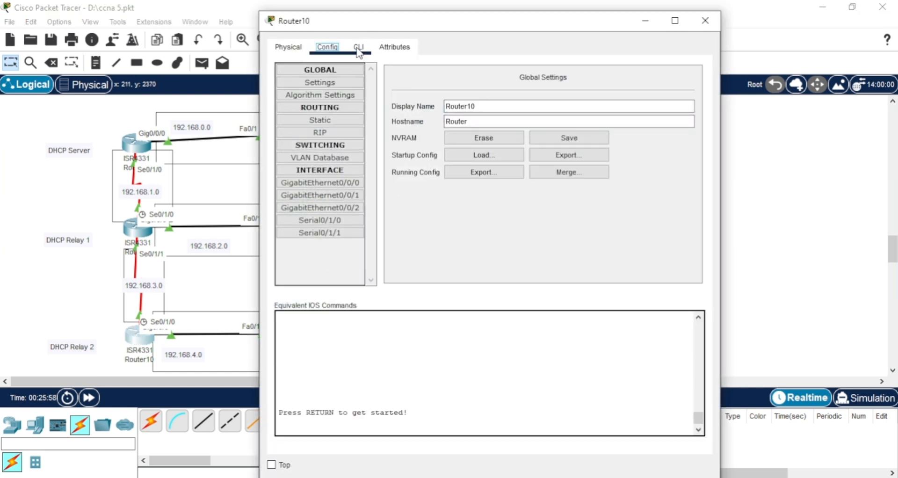
{"action": "left_click", "coordinate": [359, 47]}
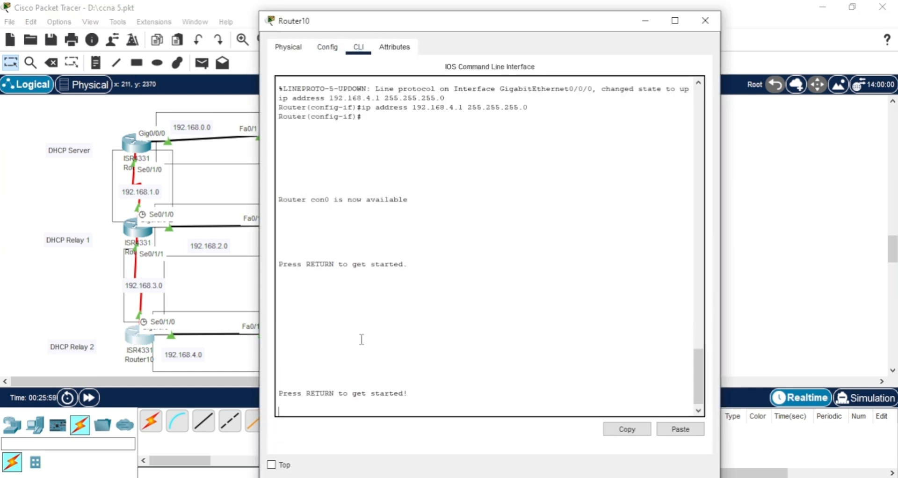
{"action": "key", "text": "Return"}
{"action": "key", "text": "Return"}
{"action": "type", "text": "en"}
{"action": "key", "text": "Tab"}
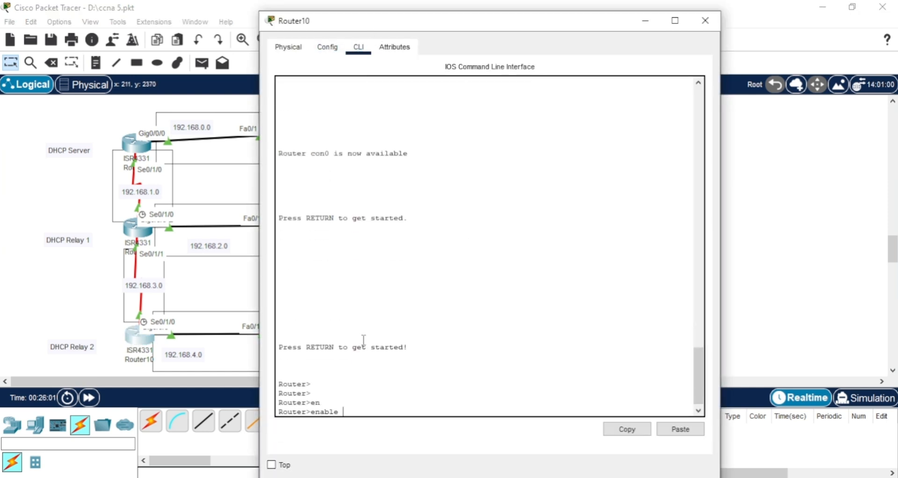
{"action": "key", "text": "Return"}
{"action": "key", "text": "Return"}
{"action": "type", "text": "conf"}
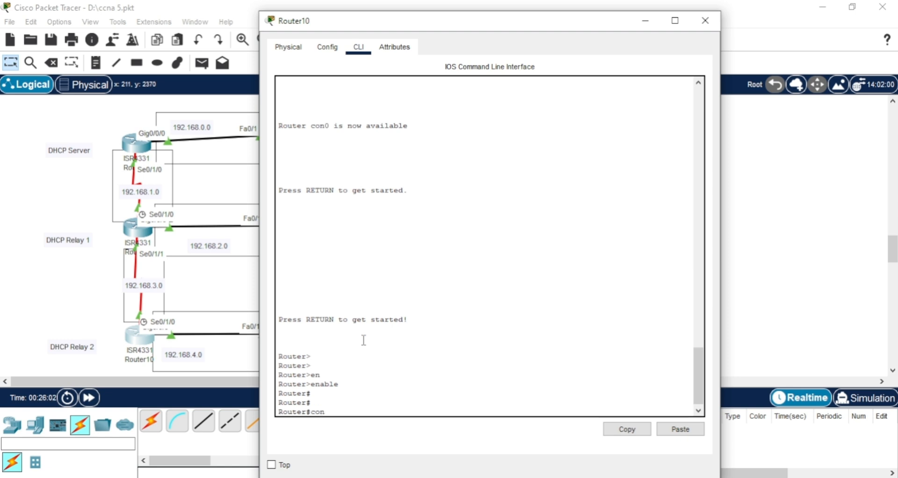
{"action": "key", "text": "Tab"}
{"action": "key", "text": "Return"}
{"action": "key", "text": "Return"}
{"action": "key", "text": "Return"}
{"action": "key", "text": "Return"}
{"action": "key", "text": "Return"}
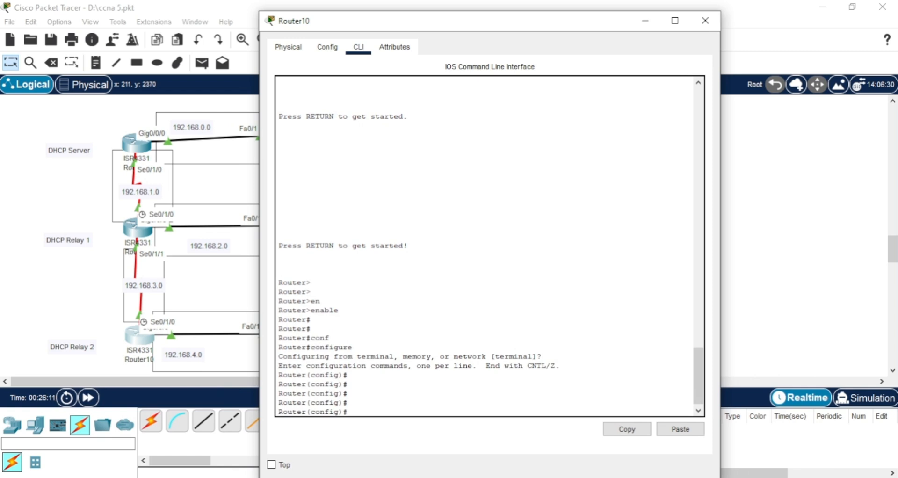
Exclude the addresses 192.168.4.1 through 192.168.4.10 from DHCP assignment on Router10
{"action": "type", "text": "ip"}
{"action": "key", "text": "Tab"}
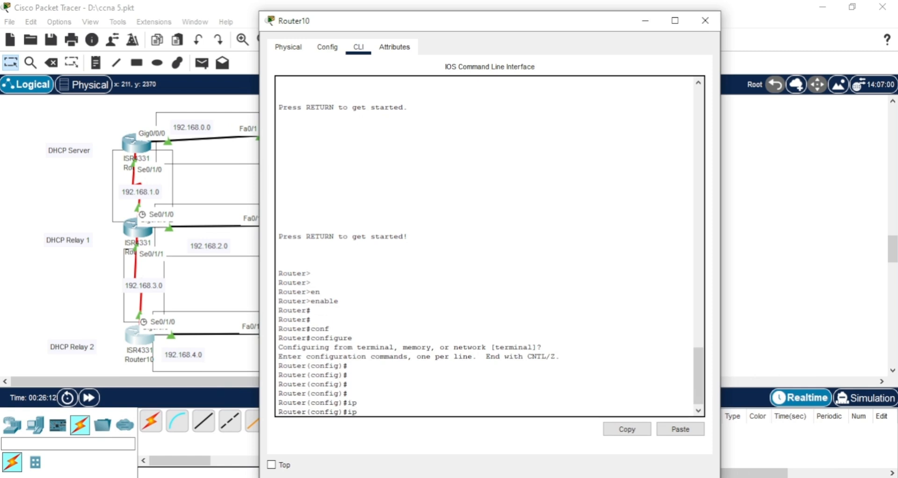
{"action": "type", "text": "dh"}
{"action": "key", "text": "Tab"}
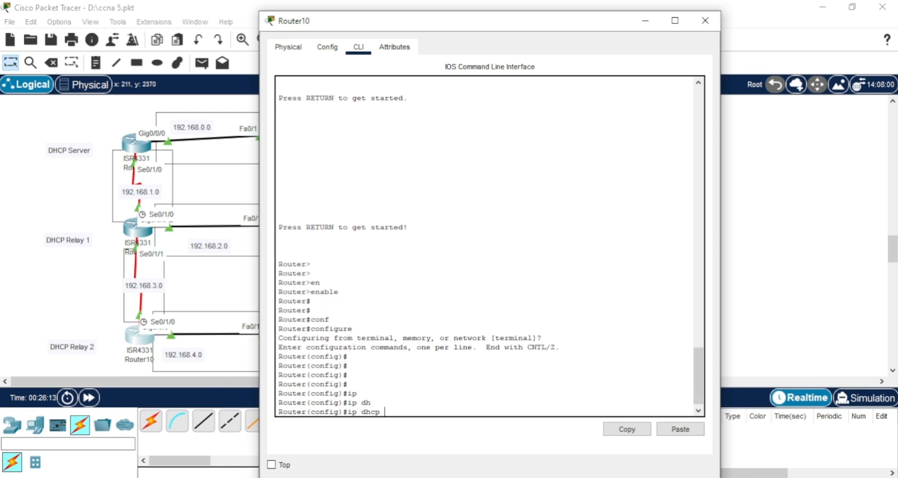
{"action": "type", "text": "e"}
{"action": "key", "text": "Tab"}
{"action": "type", "text": "192"}
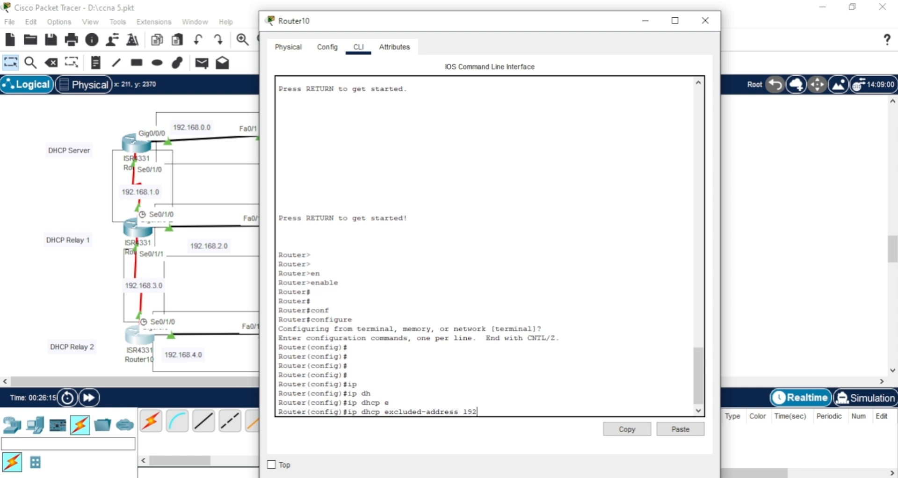
{"action": "type", "text": ".168.4"}
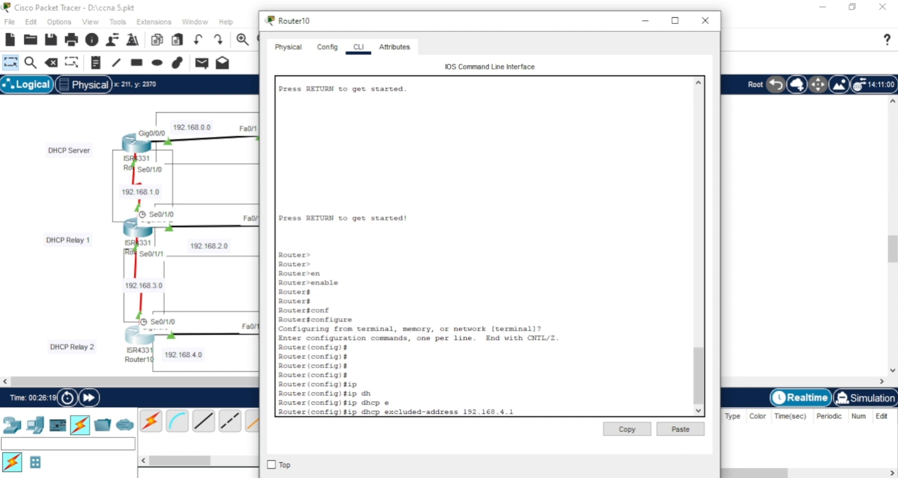
{"action": "type", "text": ".1 1"}
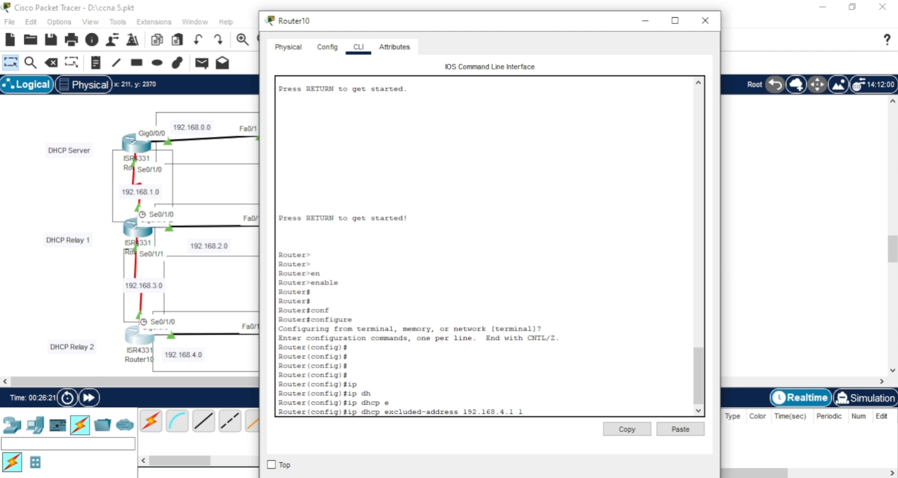
{"action": "type", "text": "92.168.4.10"}
{"action": "key", "text": "Return"}
{"action": "key", "text": "Return"}
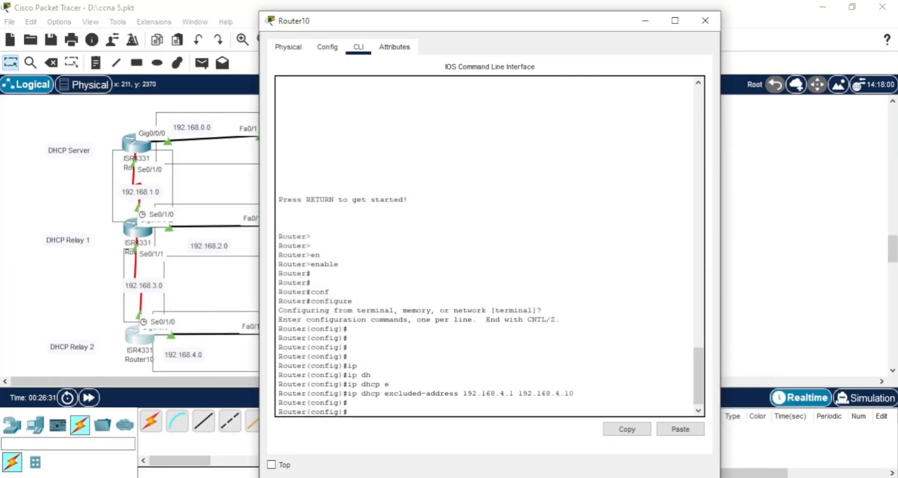
{"action": "type", "text": "ip"}
{"action": "key", "text": "Tab"}
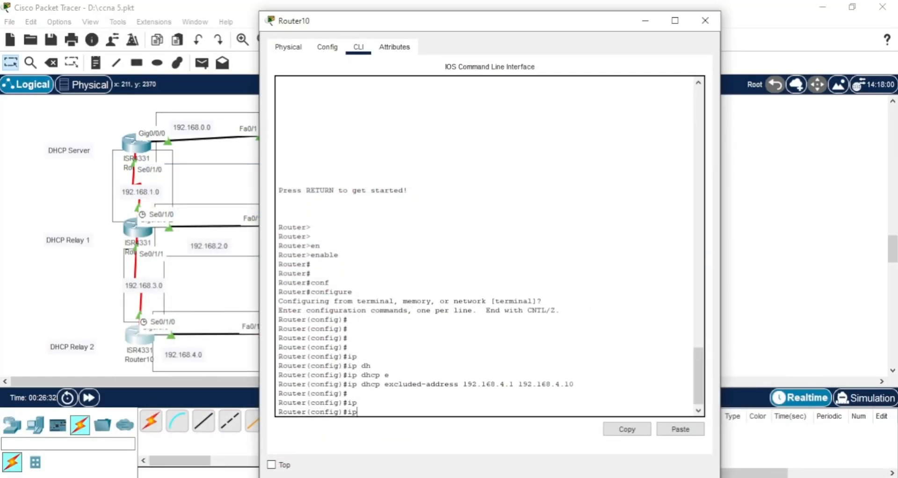
{"action": "type", "text": "ad"}
{"action": "key", "text": "Tab"}
{"action": "type", "text": "d"}
{"action": "key", "text": "Tab"}
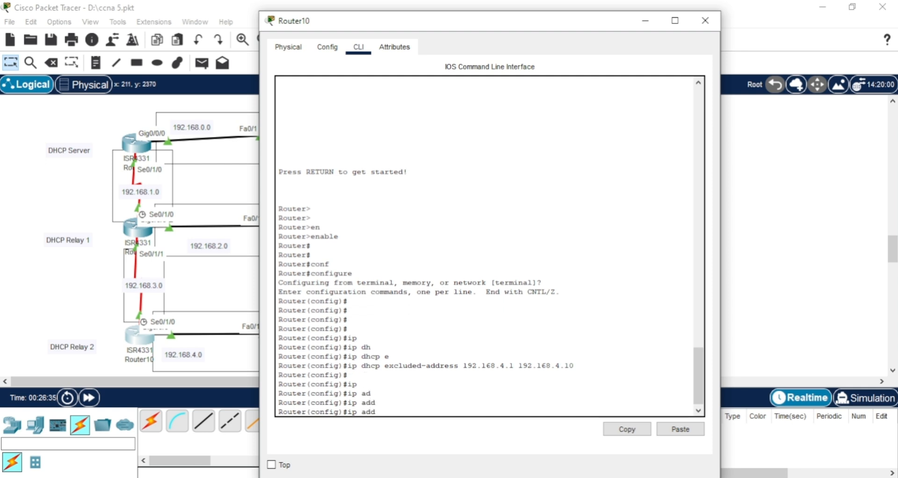
{"action": "key", "text": "BackSpace"}
{"action": "key", "text": "BackSpace"}
{"action": "key", "text": "BackSpace"}
{"action": "type", "text": "p"}
{"action": "key", "text": "Tab"}
{"action": "key", "text": "BackSpace"}
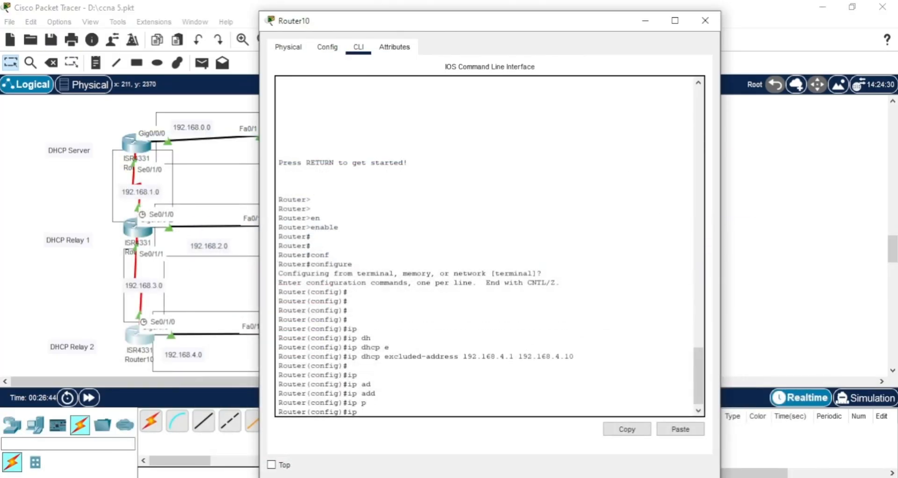
Create a DHCP pool named anas3 on Router10 and enter its configuration mode
{"action": "type", "text": "d"}
{"action": "key", "text": "Tab"}
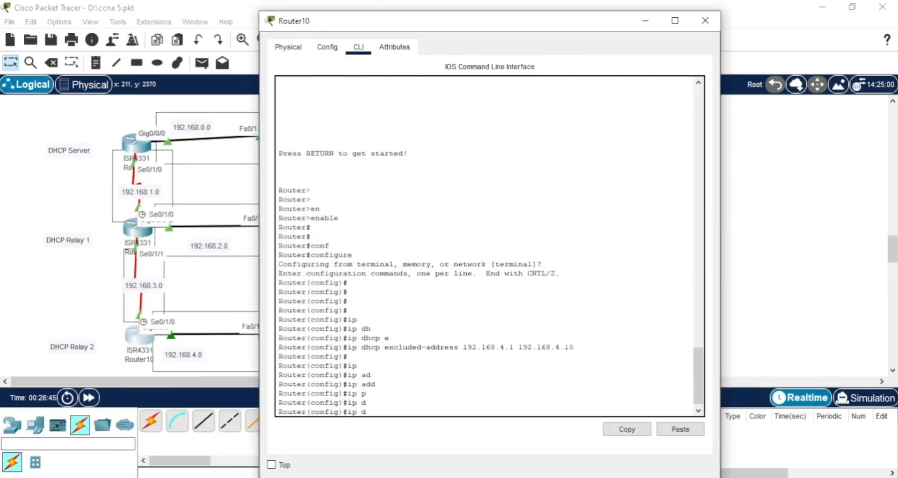
{"action": "type", "text": "h"}
{"action": "key", "text": "Tab"}
{"action": "type", "text": "p"}
{"action": "key", "text": "Tab"}
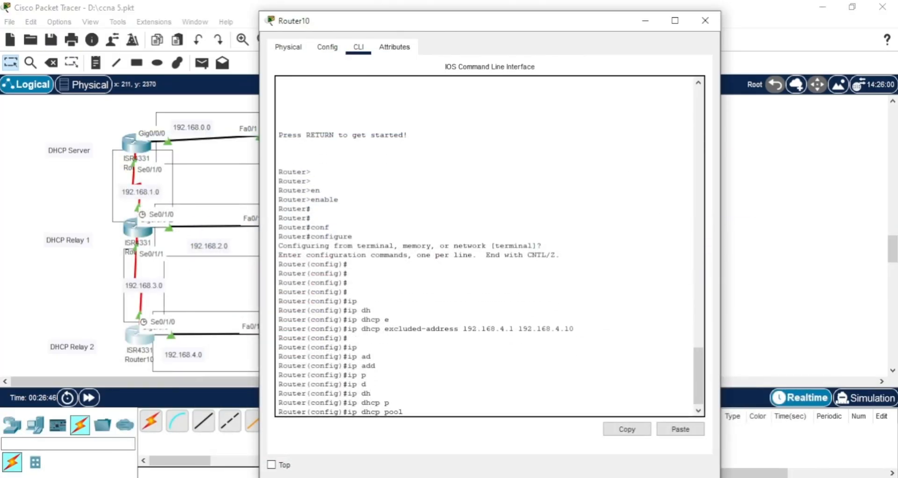
{"action": "type", "text": "anas3"}
{"action": "key", "text": "Return"}
{"action": "key", "text": "Return"}
{"action": "key", "text": "Return"}
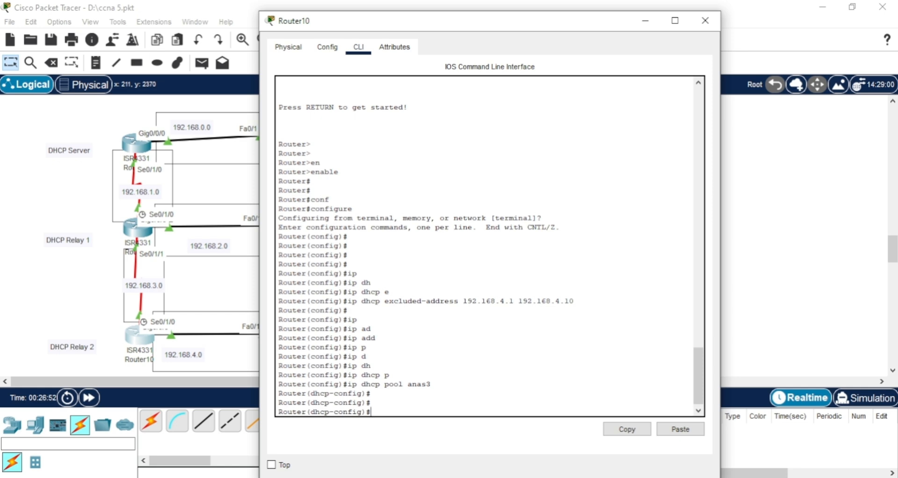
Check the Relay Agent-2 notes in Word and assign network 192.168.4.0 with mask 255.255.255.0 to Router10's anas3 pool
{"action": "key", "text": "alt+Tab"}
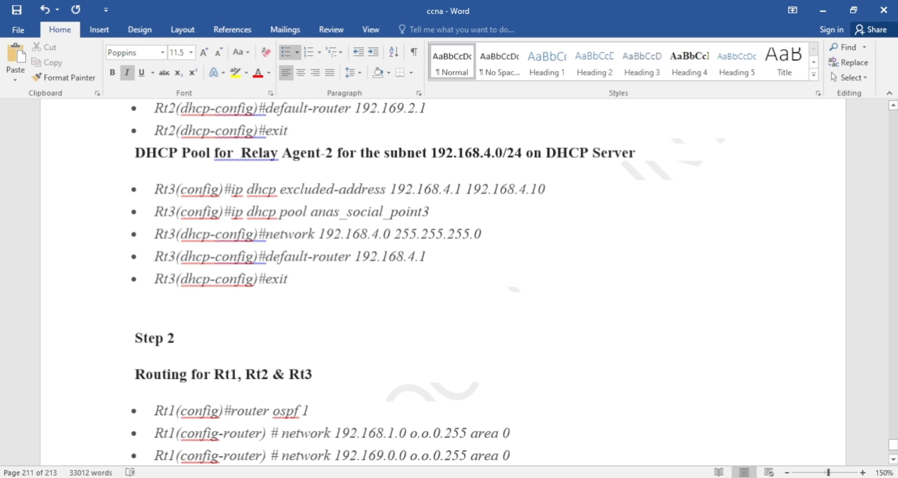
{"action": "key", "text": "alt+Tab"}
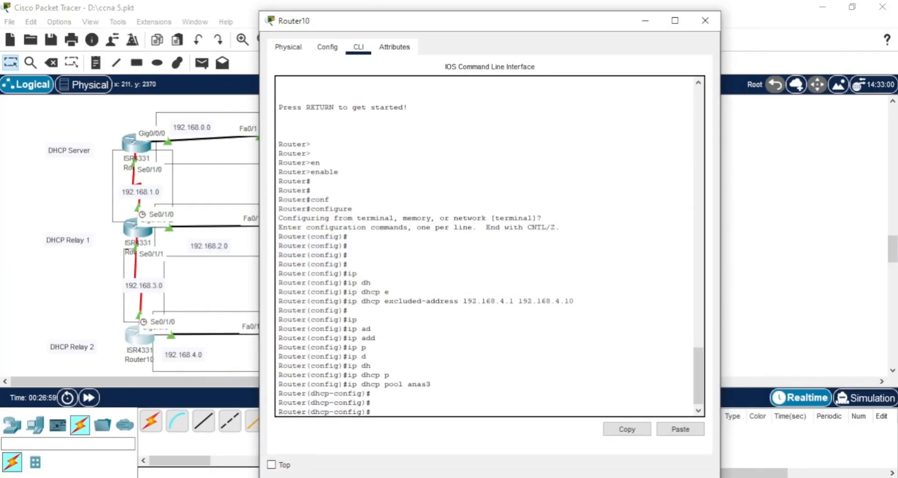
{"action": "type", "text": "t"}
{"action": "key", "text": "Tab"}
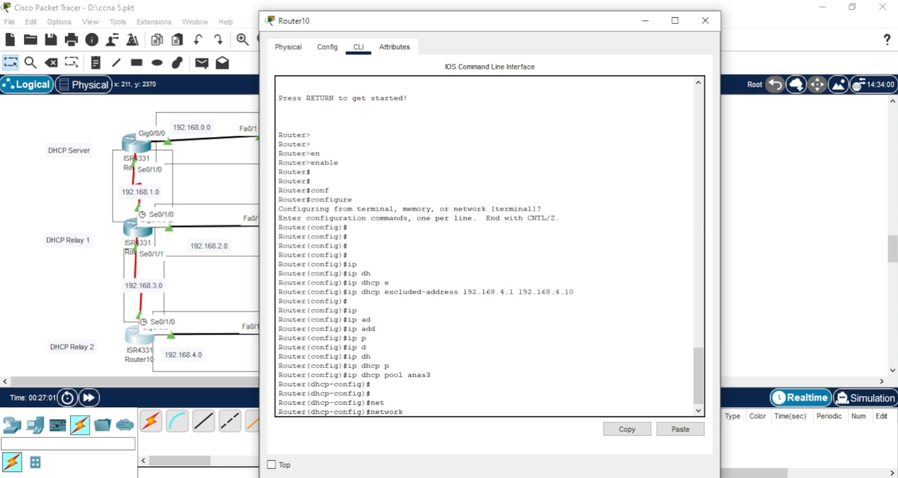
{"action": "type", "text": "192.168.4.0 255.255.255.0"}
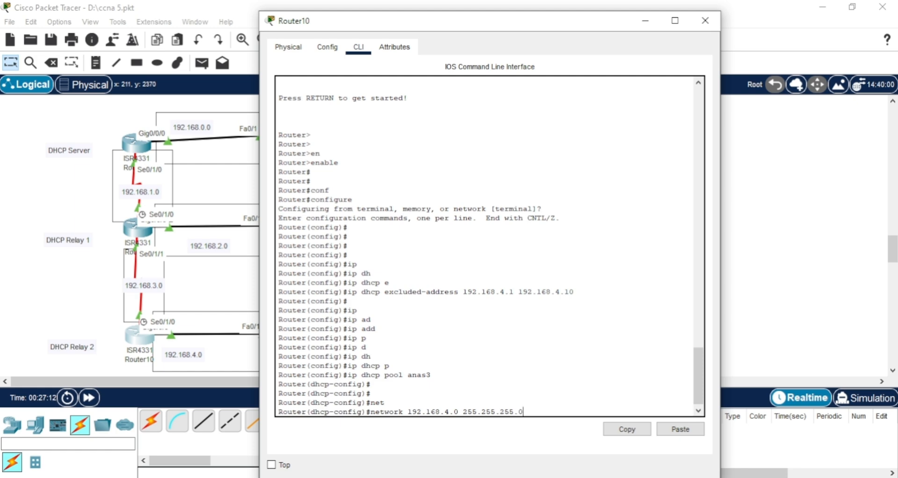
{"action": "key", "text": "Return"}
{"action": "key", "text": "Return"}
{"action": "key", "text": "Return"}
Check the Word notes, set the anas3 pool's default router to 192.168.4.1, and exit to global configuration mode
{"action": "key", "text": "alt+Tab"}
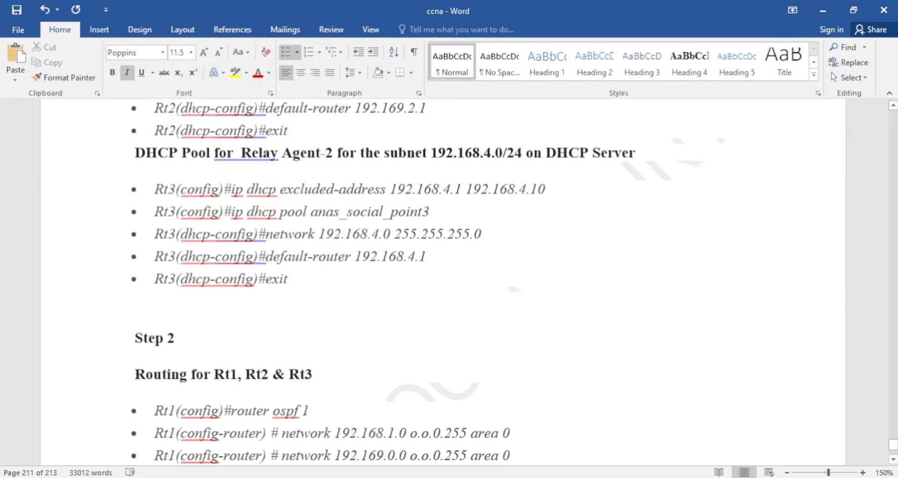
{"action": "key", "text": "alt+Tab"}
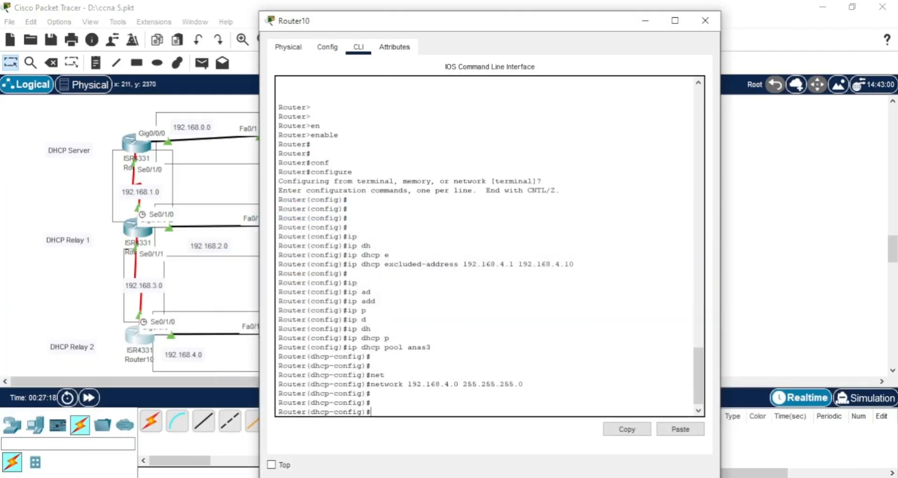
{"action": "type", "text": "de"}
{"action": "key", "text": "Tab"}
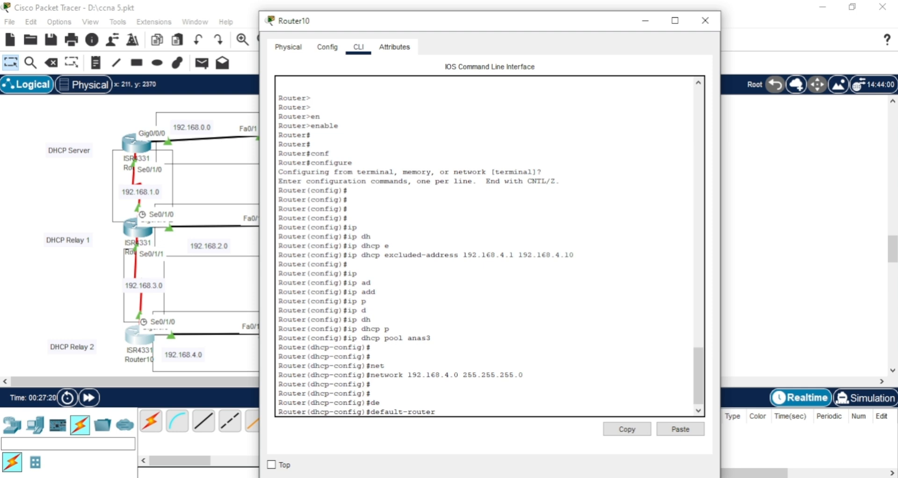
{"action": "type", "text": "192.168.4.1"}
{"action": "key", "text": "Return"}
{"action": "key", "text": "Return"}
{"action": "key", "text": "Return"}
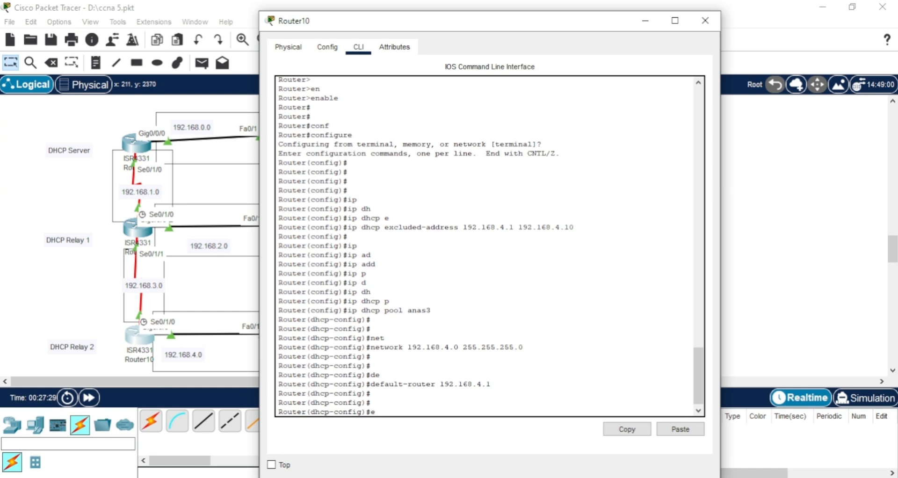
{"action": "type", "text": "exit"}
{"action": "key", "text": "Return"}
{"action": "key", "text": "Return"}
{"action": "key", "text": "Return"}
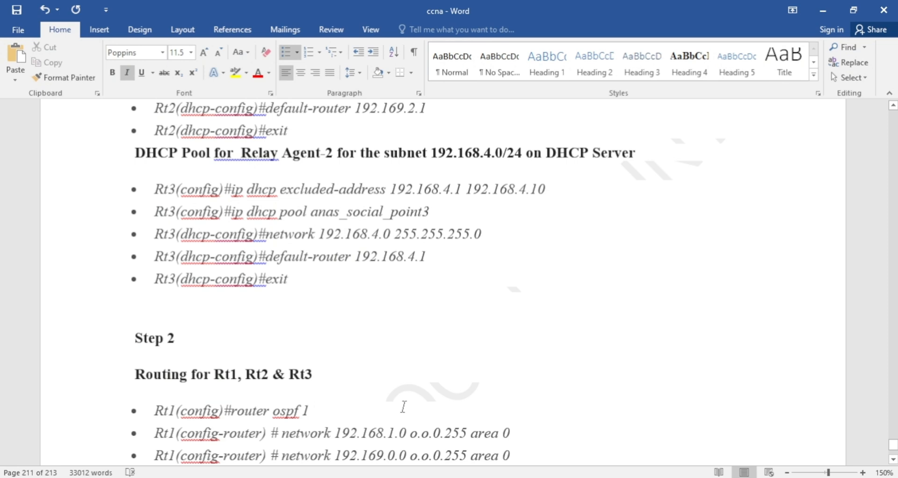
Review the Step 2 OSPF routing commands in the Word notes against the Packet Tracer topology, closing Router10's window
{"action": "scroll", "coordinate": [403, 405], "scroll_direction": "down", "scroll_amount": 5}
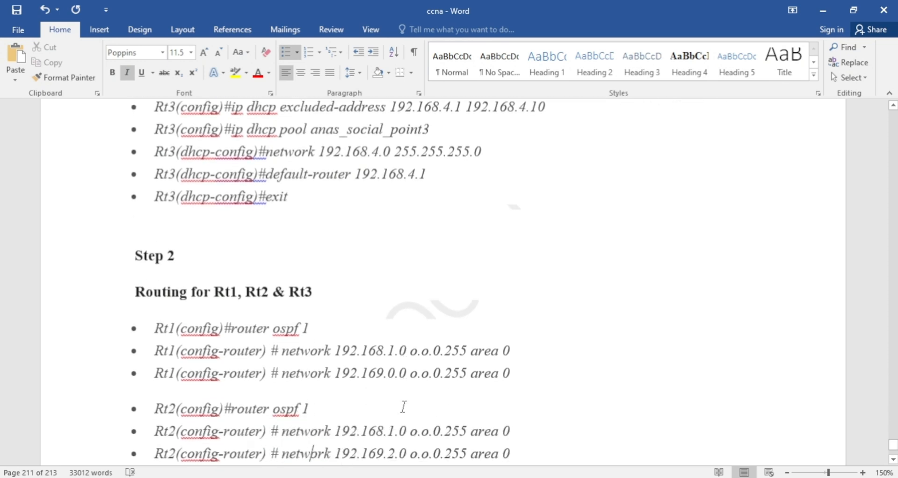
{"action": "key", "text": "Down"}
{"action": "key", "text": "Down"}
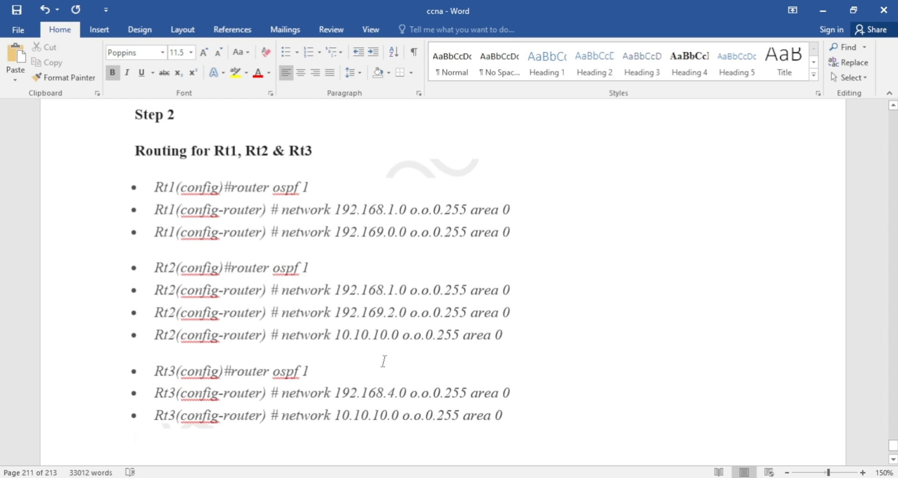
{"action": "left_click", "coordinate": [432, 477]}
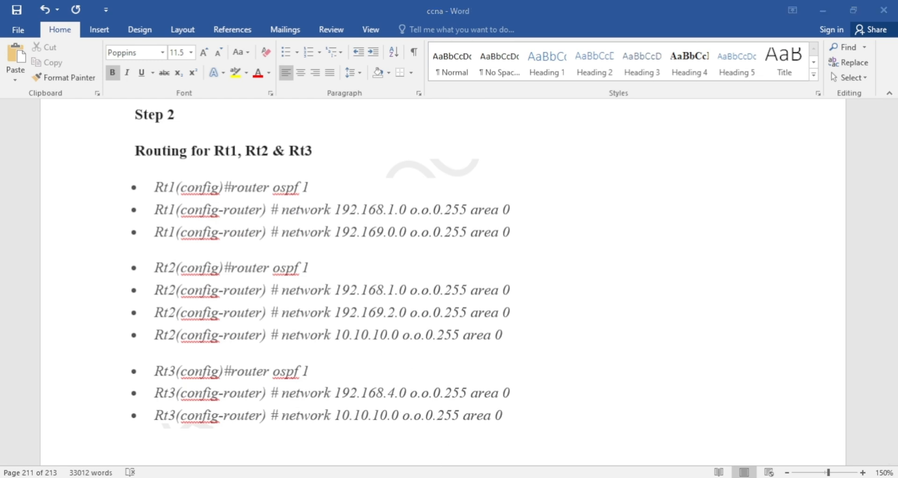
{"action": "left_click", "coordinate": [705, 21]}
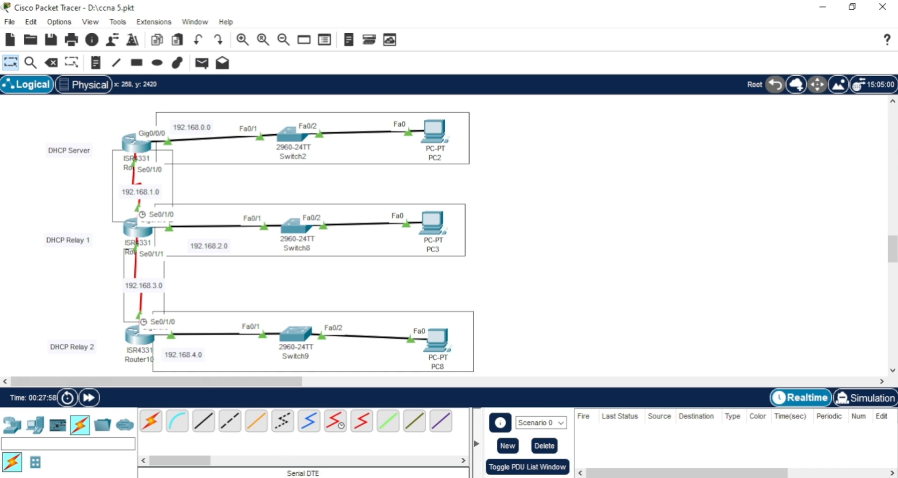
{"action": "mouse_move", "coordinate": [431, 477]}
{"action": "left_click", "coordinate": [430, 435]}
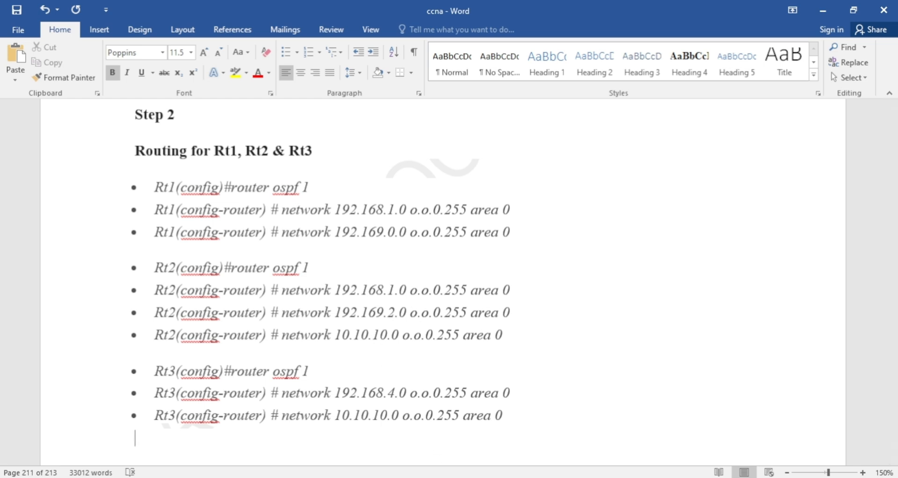
{"action": "left_click", "coordinate": [467, 477]}
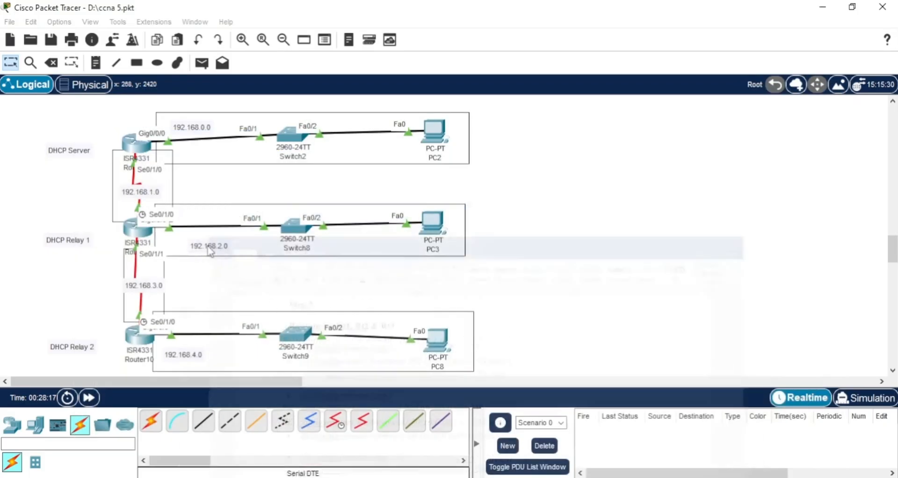
Open the command line of Router2, the DHCP server, and exit interface configuration to global configuration mode
{"action": "left_click", "coordinate": [134, 155]}
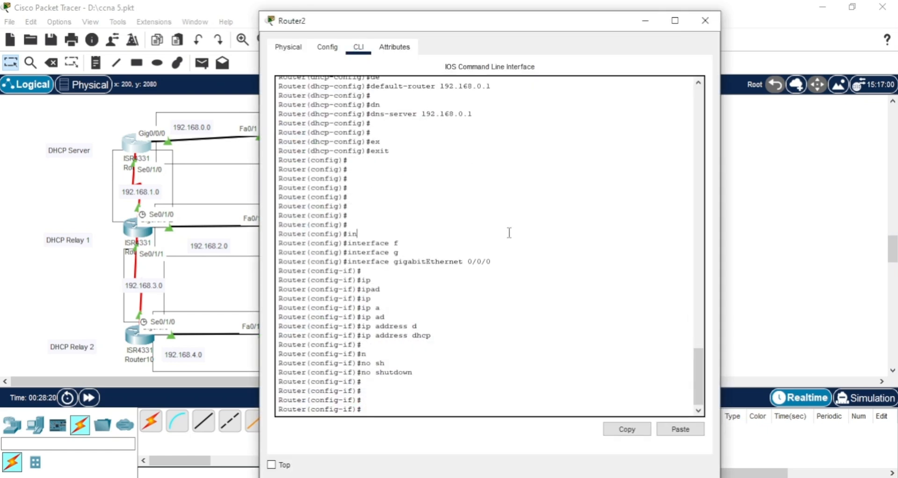
{"action": "key", "text": "Return"}
{"action": "key", "text": "Return"}
{"action": "key", "text": "Return"}
{"action": "key", "text": "Return"}
{"action": "type", "text": "e"}
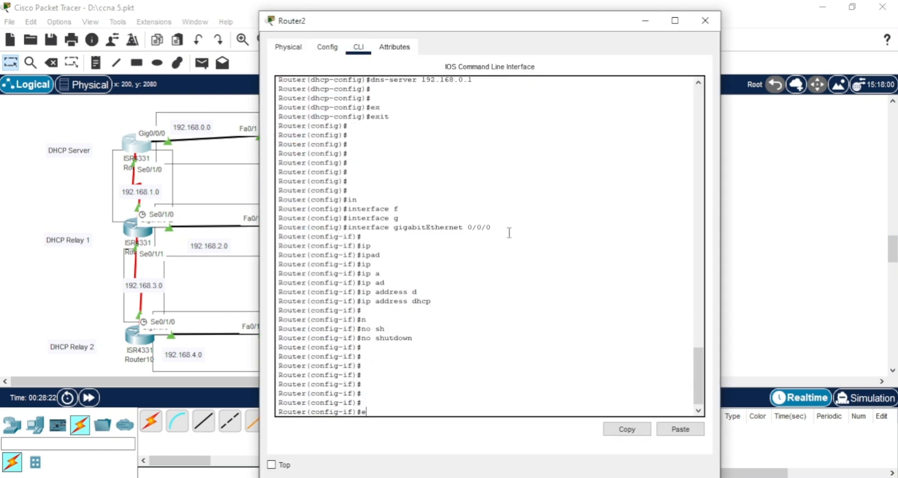
{"action": "type", "text": "xit"}
{"action": "key", "text": "Return"}
{"action": "key", "text": "Return"}
{"action": "key", "text": "Return"}
{"action": "key", "text": "Return"}
{"action": "key", "text": "Return"}
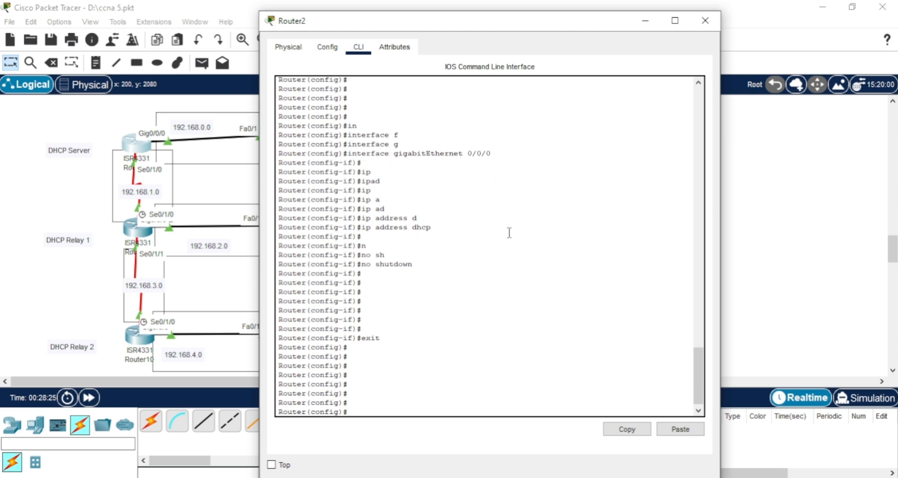
Check the Rt1 routing commands in the Word notes and start OSPF process 1 on Router2
{"action": "left_click", "coordinate": [440, 477]}
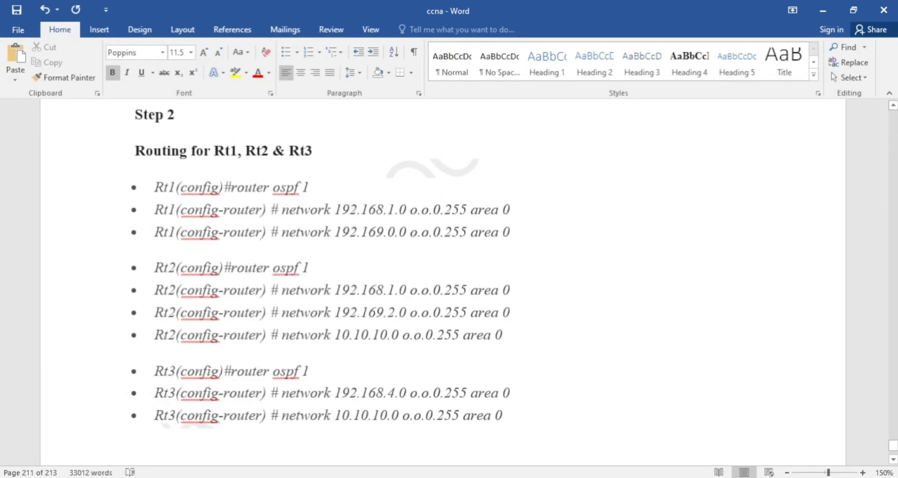
{"action": "key", "text": "alt+Tab"}
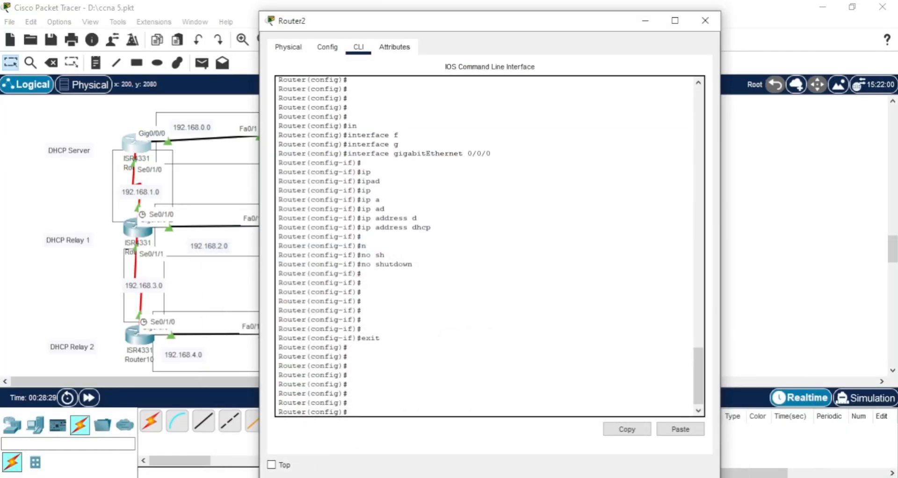
{"action": "type", "text": "rou"}
{"action": "key", "text": "Tab"}
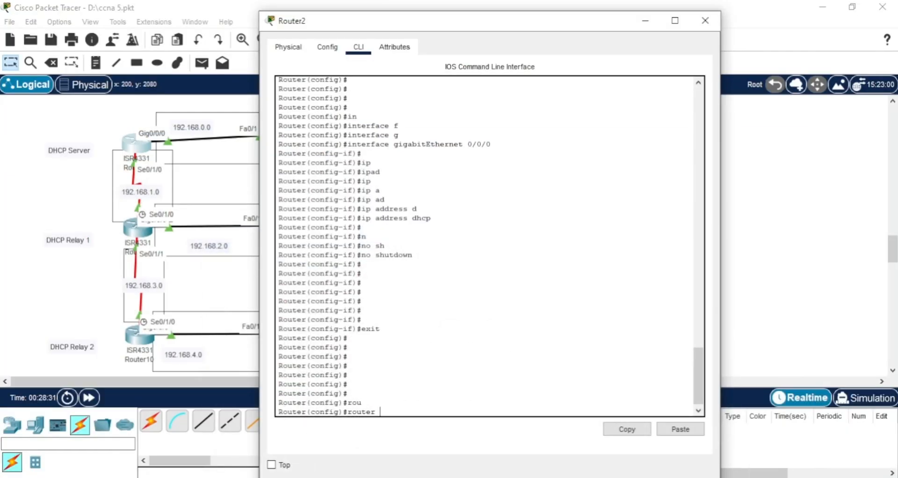
{"action": "type", "text": "o"}
{"action": "key", "text": "Tab"}
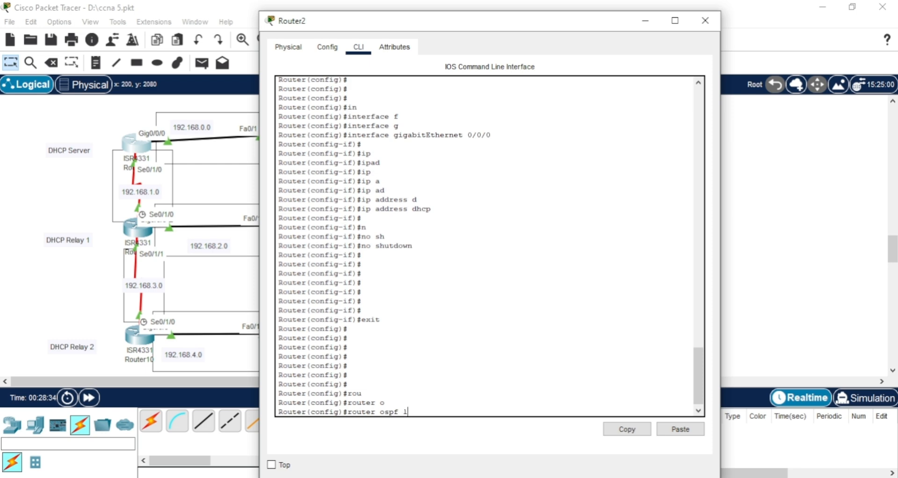
{"action": "key", "text": "alt+Tab"}
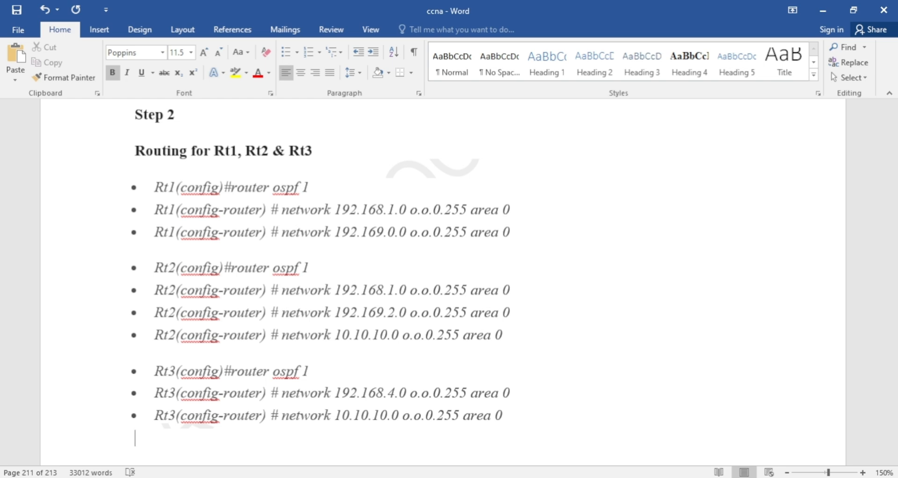
{"action": "key", "text": "alt+Tab"}
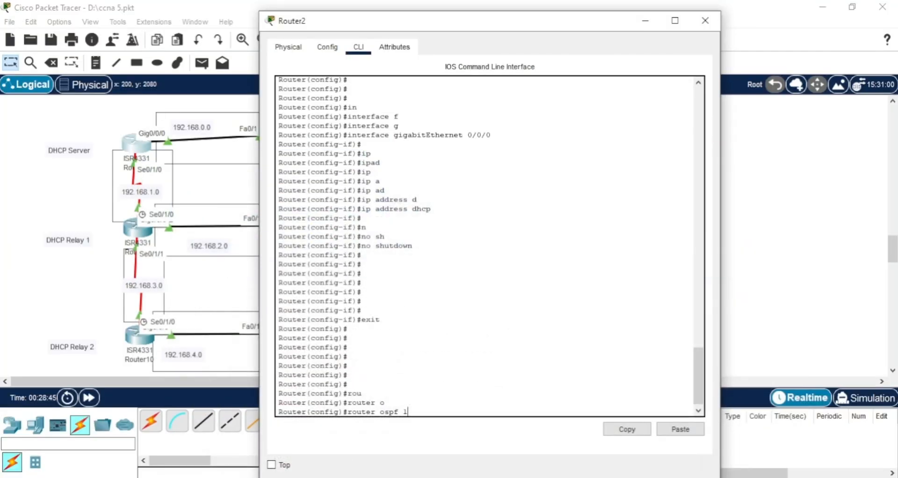
{"action": "key", "text": "Return"}
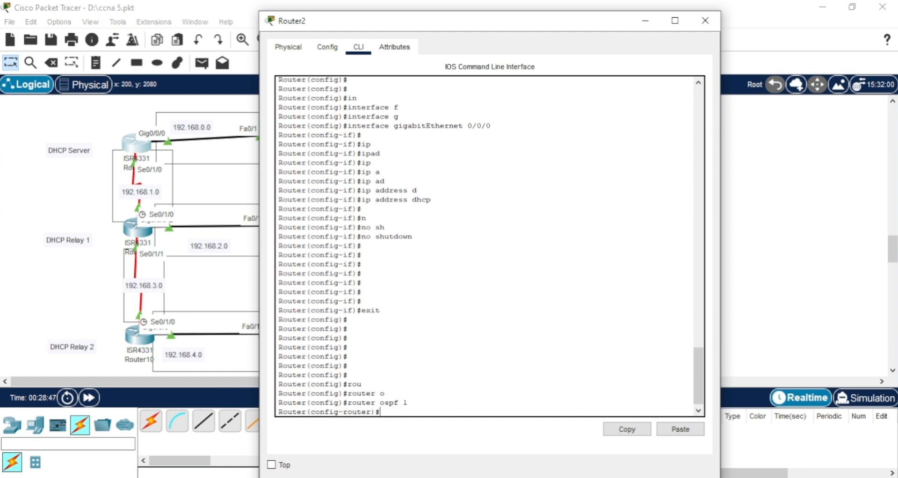
Try to add network 192.168.0.0 with 255.255.255.0 to Router2's OSPF process without specifying an area
{"action": "type", "text": "net"}
{"action": "key", "text": "Tab"}
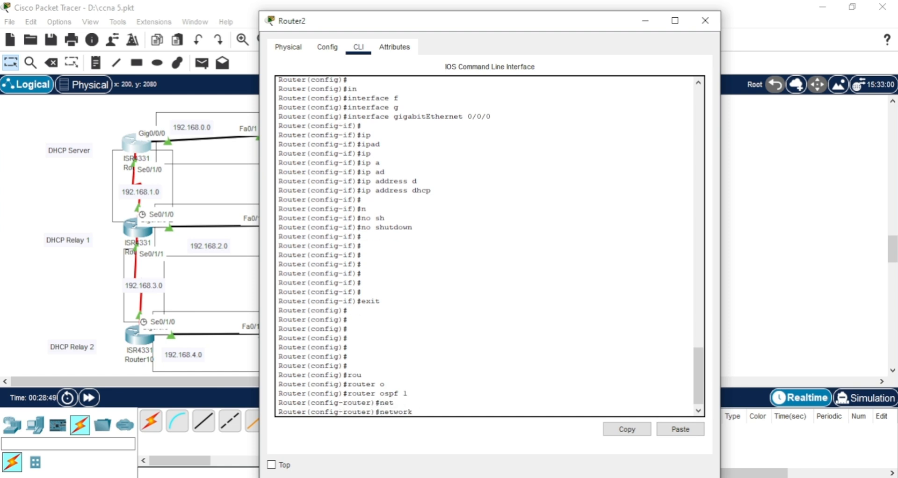
{"action": "type", "text": "192.168.0.0"}
{"action": "key", "text": "Return"}
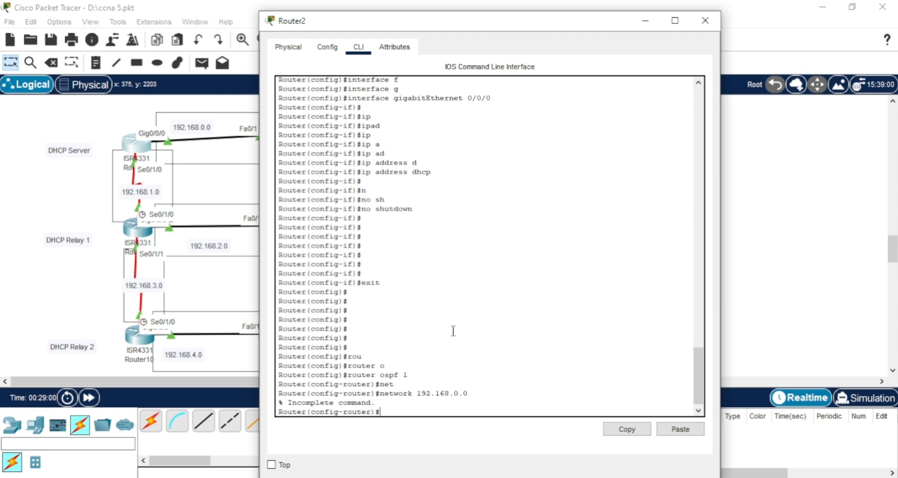
{"action": "key", "text": "Up"}
{"action": "type", "text": "2"}
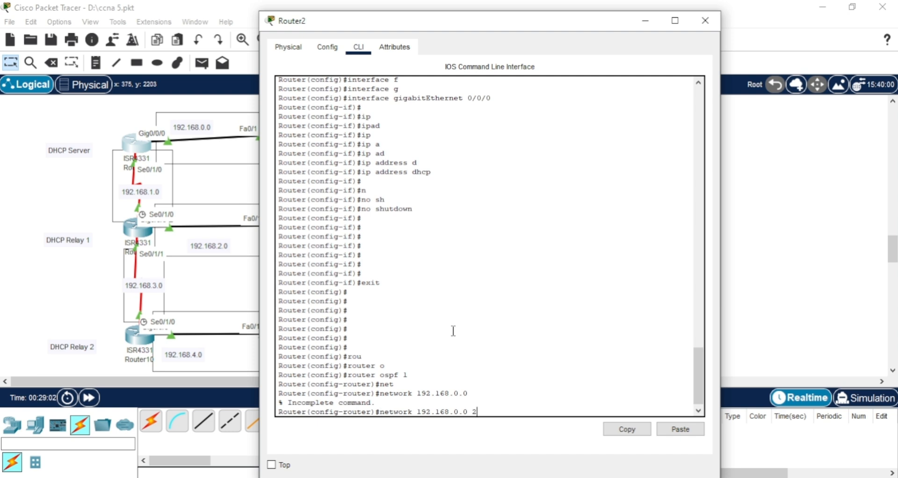
{"action": "type", "text": "55.255.255.0"}
{"action": "key", "text": "Return"}
{"action": "key", "text": "Return"}
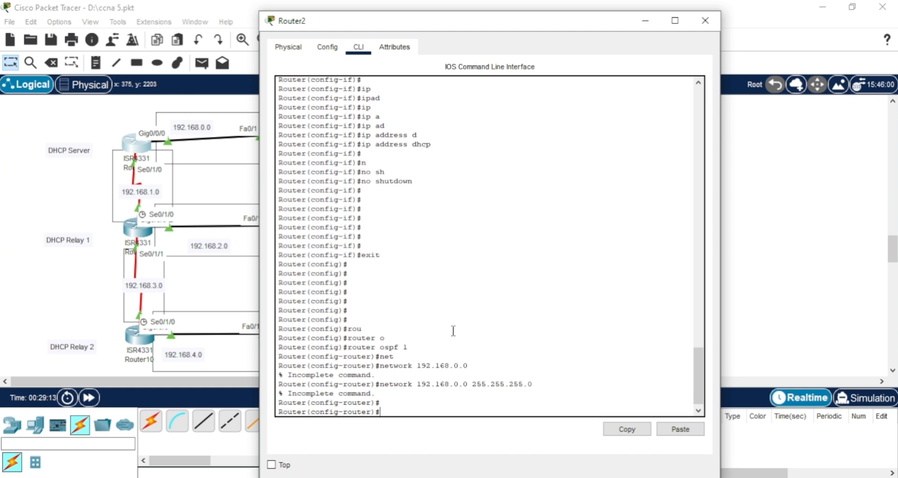
Check the network command syntax in the Word notes and add 192.168.0.0 255.255.255.0 in area 0 to Router2's OSPF
{"action": "left_click", "coordinate": [426, 477]}
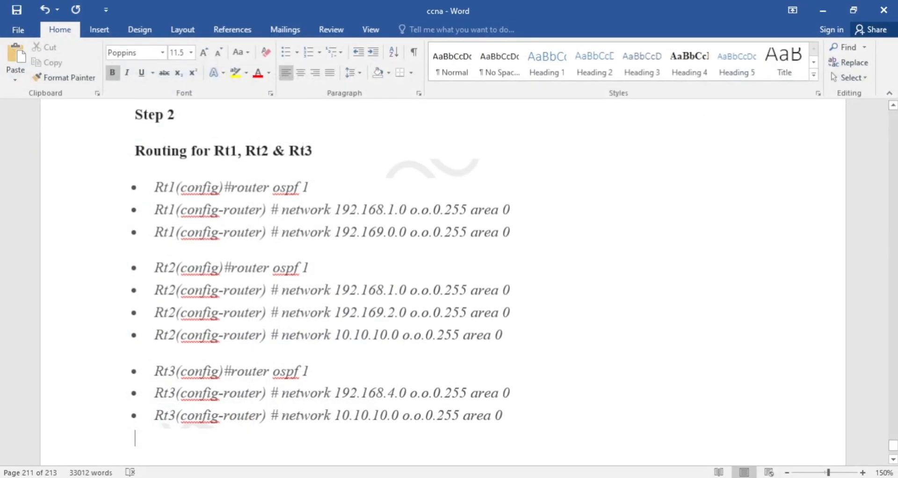
{"action": "left_click", "coordinate": [427, 477]}
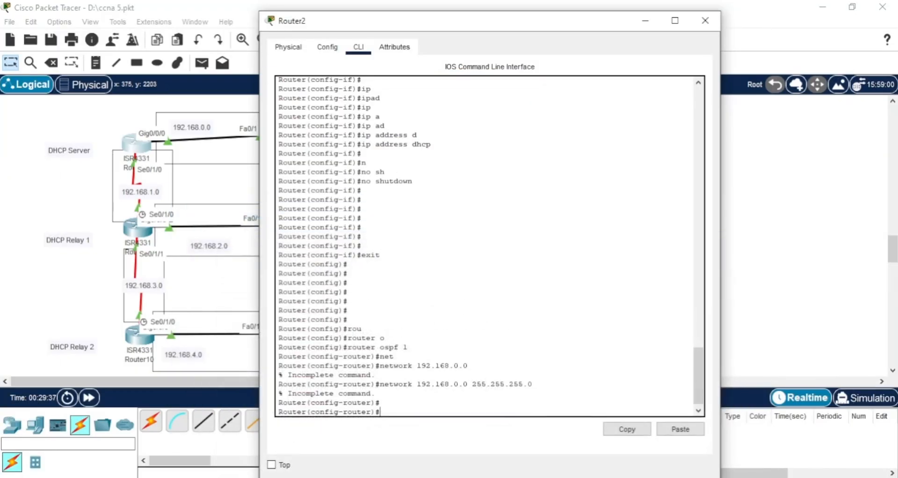
{"action": "key", "text": "Up"}
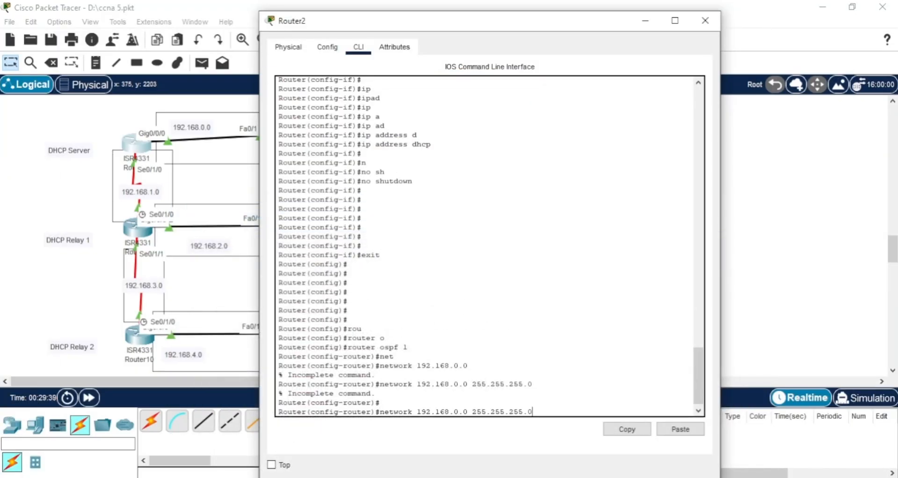
{"action": "type", "text": "a"}
{"action": "type", "text": "r"}
{"action": "key", "text": "Tab"}
{"action": "type", "text": "0"}
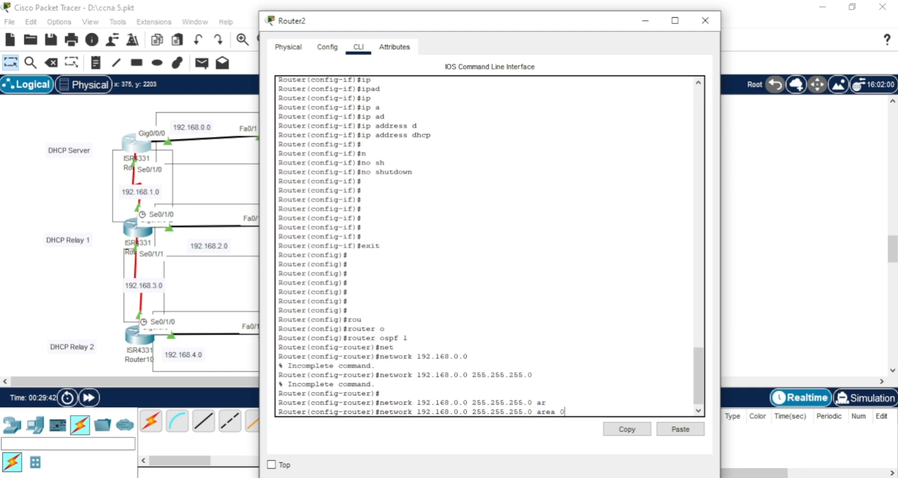
{"action": "key", "text": "Return"}
{"action": "key", "text": "Return"}
{"action": "key", "text": "Return"}
{"action": "key", "text": "Return"}
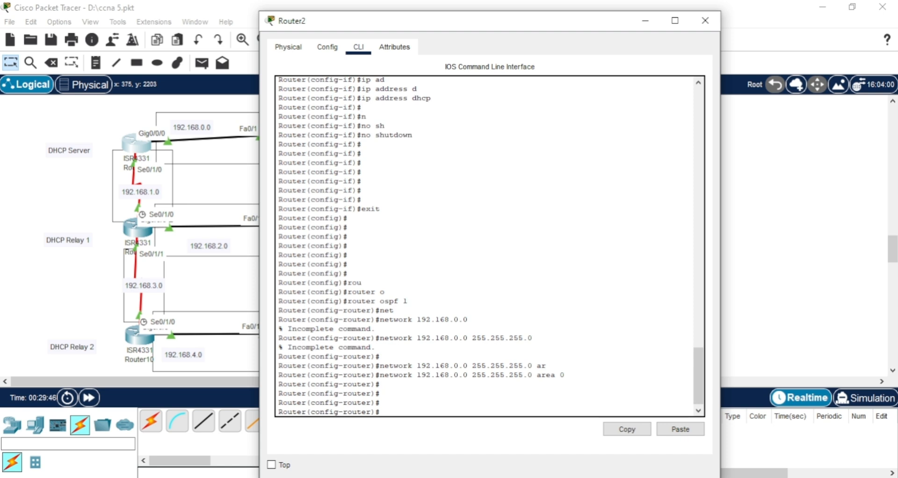
Add network 192.168.1.0 255.255.255.0 in area 0 to Router2's OSPF process
{"action": "key", "text": "Up"}
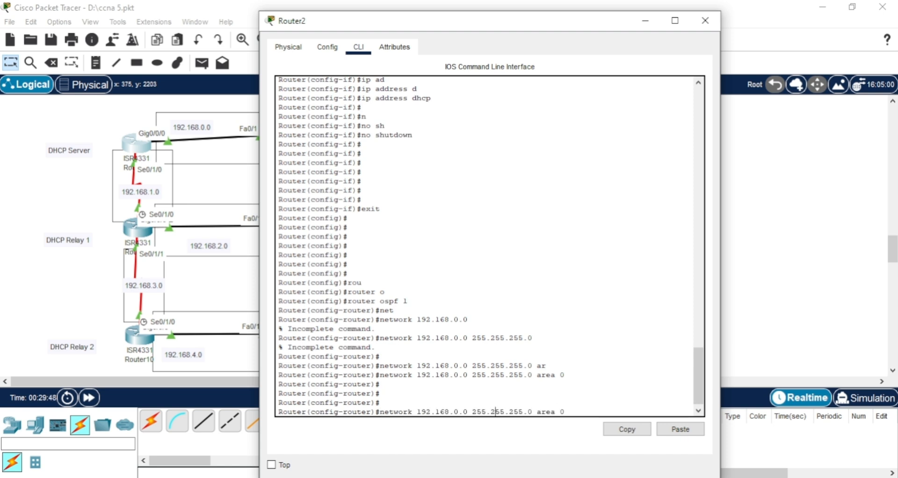
{"action": "key", "text": "Left"}
{"action": "key", "text": "Left"}
{"action": "key", "text": "Left"}
{"action": "key", "text": "Left"}
{"action": "key", "text": "Left"}
{"action": "key", "text": "Left"}
{"action": "key", "text": "Left"}
{"action": "key", "text": "Left"}
{"action": "key", "text": "Return"}
{"action": "key", "text": "Return"}
{"action": "key", "text": "Return"}
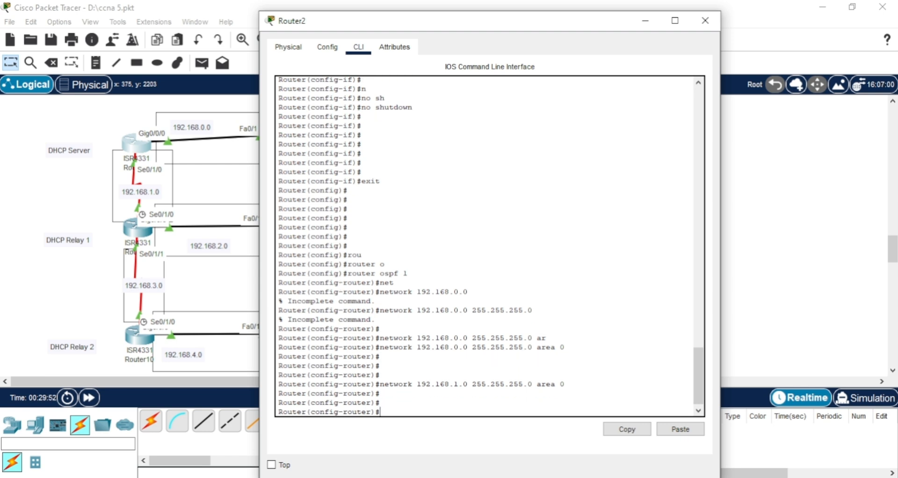
Close Router2's window, open Router9, the DHCP Relay 1 router, and start OSPF process 1 on it
{"action": "left_click", "coordinate": [705, 20]}
{"action": "left_click", "coordinate": [136, 227]}
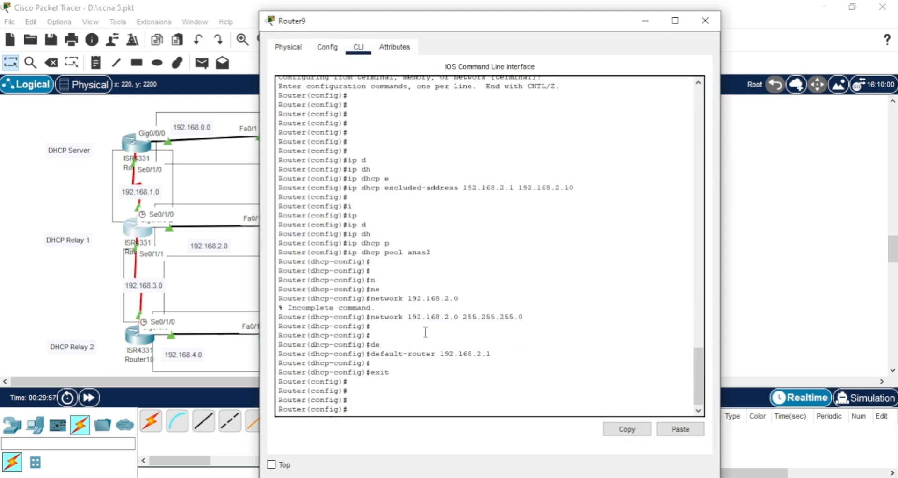
{"action": "key", "text": "Return"}
{"action": "key", "text": "Return"}
{"action": "key", "text": "Return"}
{"action": "key", "text": "Return"}
{"action": "key", "text": "Return"}
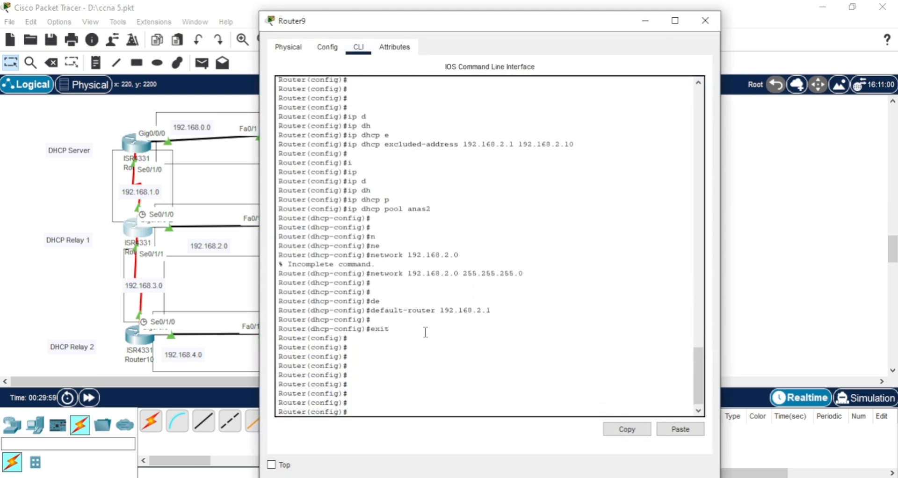
{"action": "type", "text": "ro"}
{"action": "key", "text": "Tab"}
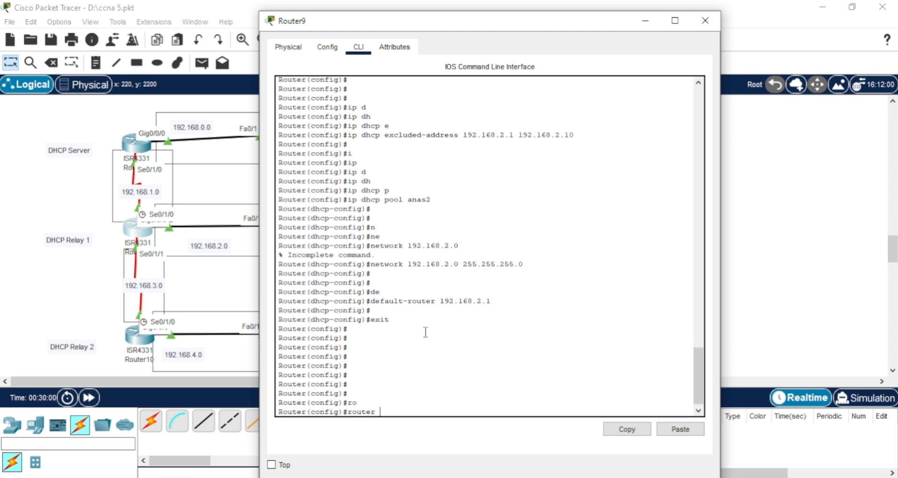
{"action": "type", "text": "o"}
{"action": "key", "text": "Tab"}
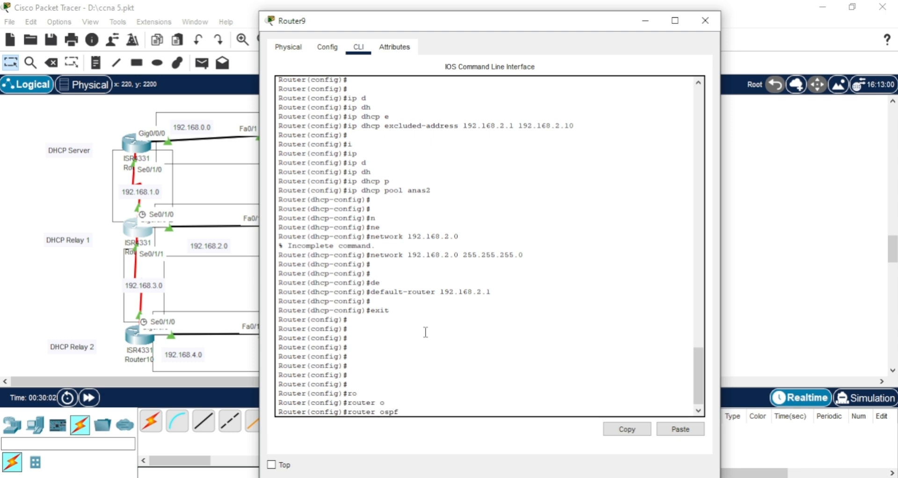
{"action": "type", "text": "1"}
{"action": "key", "text": "Return"}
{"action": "key", "text": "Return"}
{"action": "key", "text": "Return"}
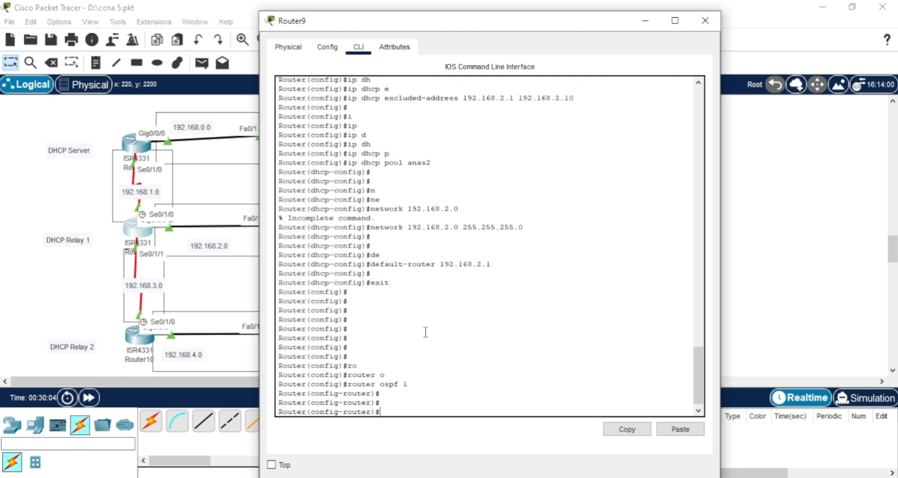
Add network 192.168.1.0 255.255.255.0 in area 0 to Router9's OSPF process
{"action": "type", "text": "net"}
{"action": "key", "text": "Tab"}
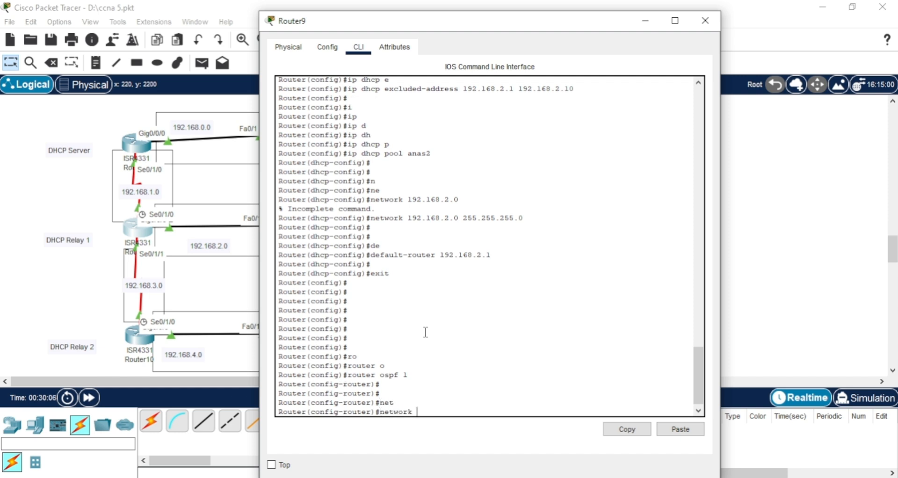
{"action": "type", "text": "192"}
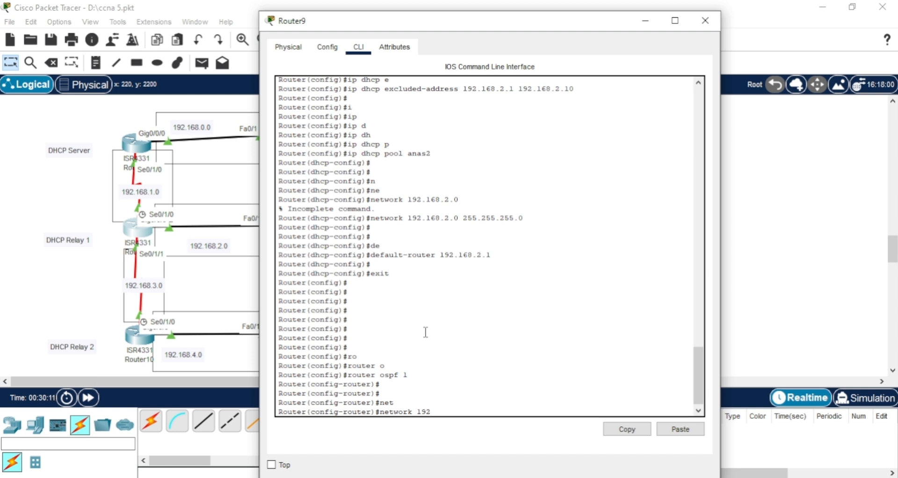
{"action": "type", "text": ".1"}
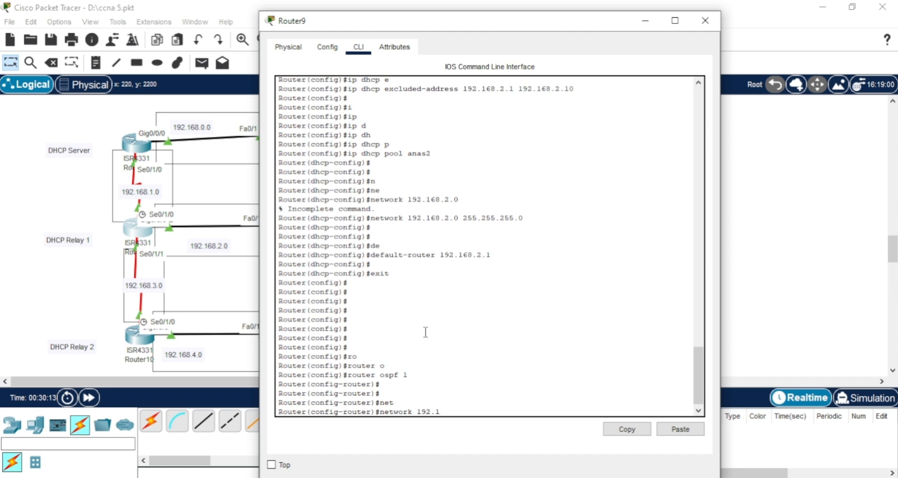
{"action": "type", "text": "68.1.0 255.255.255.0"}
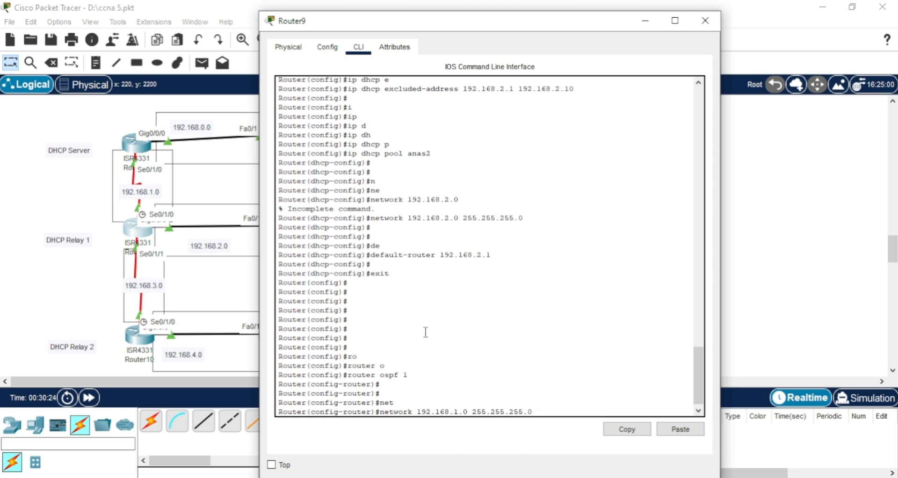
{"action": "type", "text": " ar"}
{"action": "key", "text": "Tab"}
{"action": "type", "text": "0"}
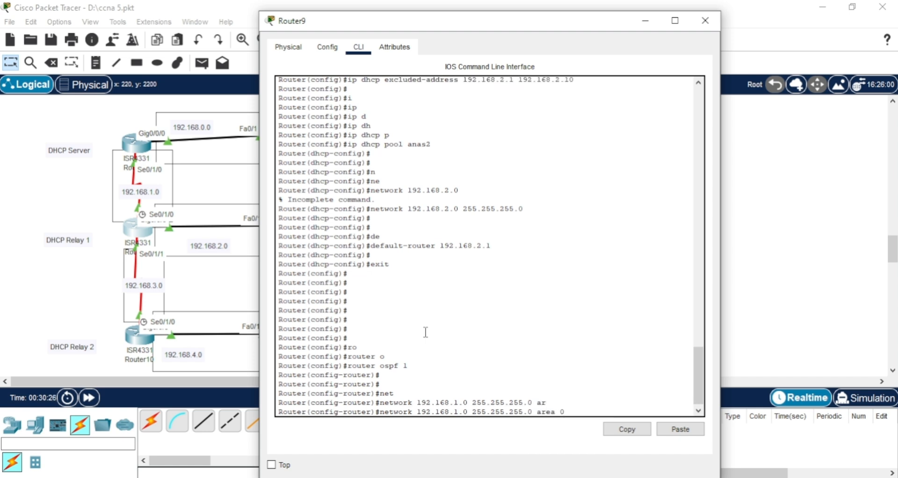
{"action": "key", "text": "Return"}
{"action": "key", "text": "Return"}
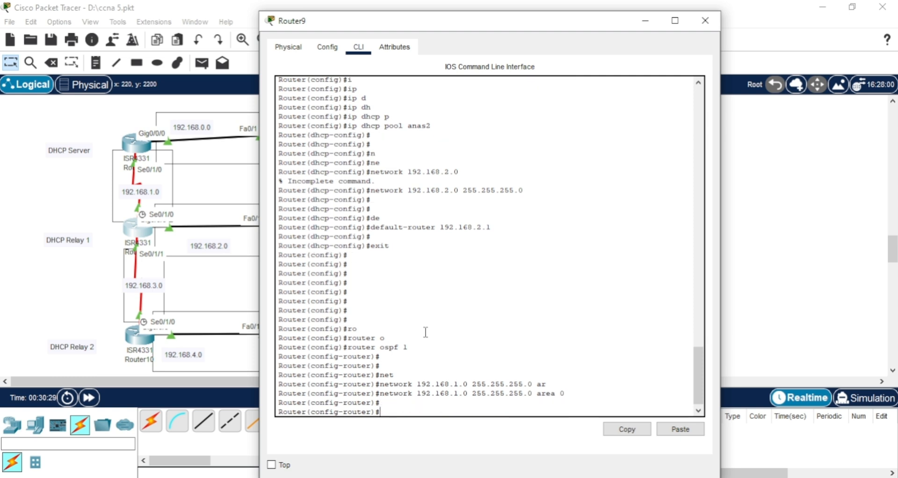
{"action": "key", "text": "Up"}
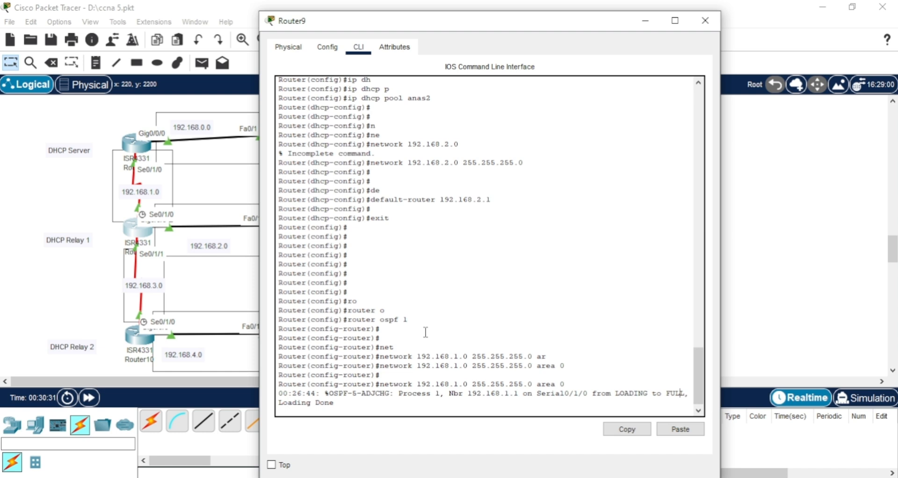
{"action": "key", "text": "Up"}
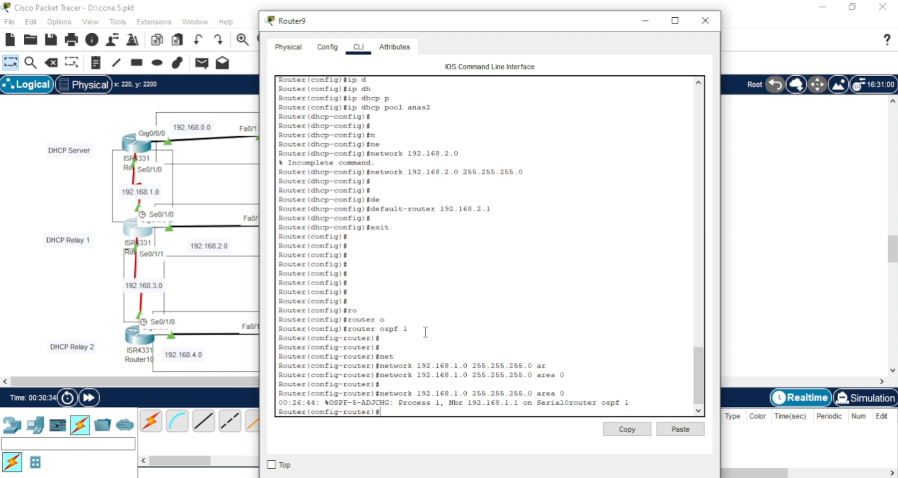
{"action": "key", "text": "Return"}
{"action": "key", "text": "Return"}
{"action": "key", "text": "Return"}
{"action": "key", "text": "Return"}
{"action": "key", "text": "Return"}
Add network 192.168.2.0 255.255.255.0 in area 0 to Router9's OSPF process
{"action": "key", "text": "Up"}
{"action": "key", "text": "Up"}
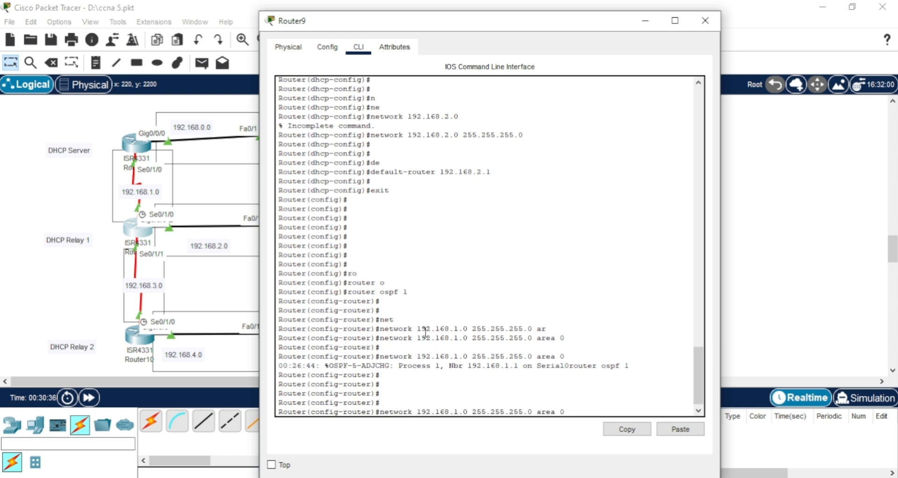
{"action": "key", "text": "Left"}
{"action": "key", "text": "Left"}
{"action": "key", "text": "Left"}
{"action": "key", "text": "Left"}
{"action": "key", "text": "Left"}
{"action": "key", "text": "Left"}
{"action": "key", "text": "Left"}
{"action": "key", "text": "Left"}
{"action": "key", "text": "Left"}
{"action": "key", "text": "Left"}
{"action": "key", "text": "Left"}
{"action": "key", "text": "Left"}
{"action": "key", "text": "Left"}
{"action": "key", "text": "Left"}
{"action": "key", "text": "Left"}
{"action": "key", "text": "Left"}
{"action": "key", "text": "BackSpace"}
{"action": "type", "text": "2"}
{"action": "key", "text": "Return"}
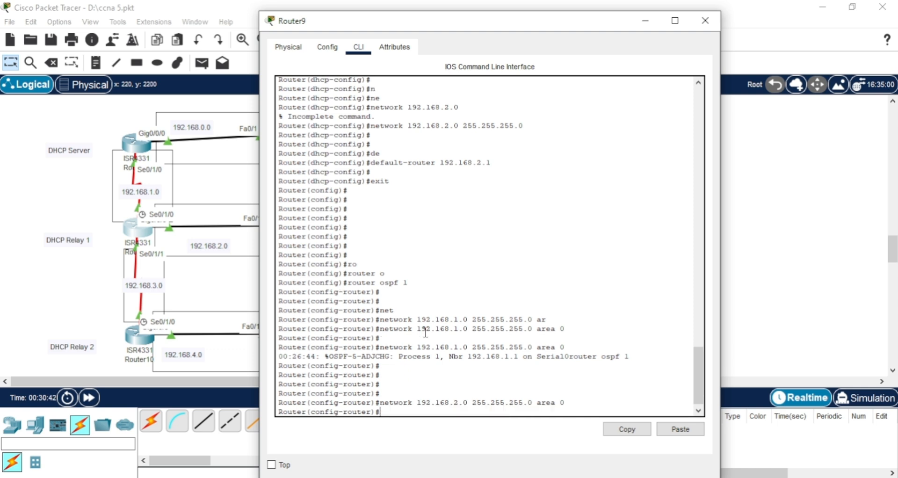
{"action": "key", "text": "Return"}
{"action": "key", "text": "Return"}
{"action": "key", "text": "Return"}
{"action": "key", "text": "Return"}
{"action": "key", "text": "Return"}
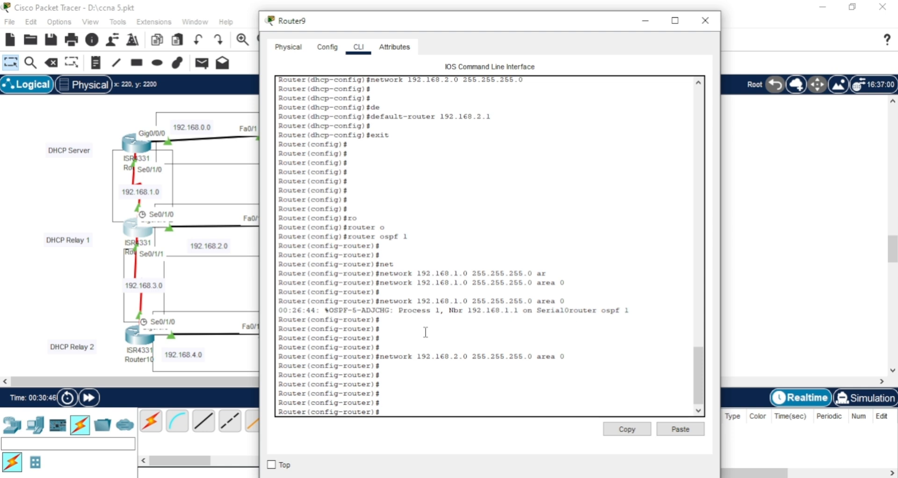
Add network 192.168.3.0 255.255.255.0 in area 0 to Router9's OSPF process
{"action": "key", "text": "Up"}
{"action": "key", "text": "Left"}
{"action": "key", "text": "Left"}
{"action": "key", "text": "Left"}
{"action": "key", "text": "Left"}
{"action": "key", "text": "Left"}
{"action": "key", "text": "Left"}
{"action": "key", "text": "Left"}
{"action": "key", "text": "Left"}
{"action": "key", "text": "Left"}
{"action": "key", "text": "Left"}
{"action": "key", "text": "Left"}
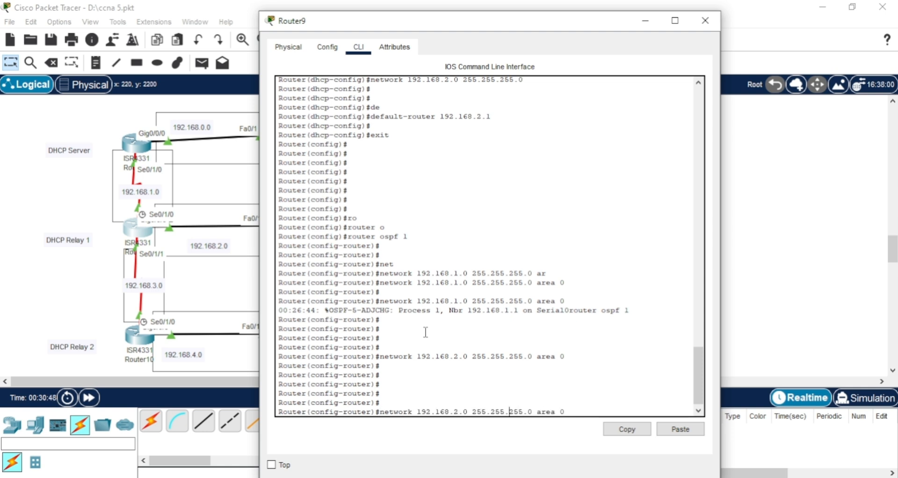
{"action": "key", "text": "Right"}
{"action": "key", "text": "BackSpace"}
{"action": "type", "text": "3"}
{"action": "key", "text": "Return"}
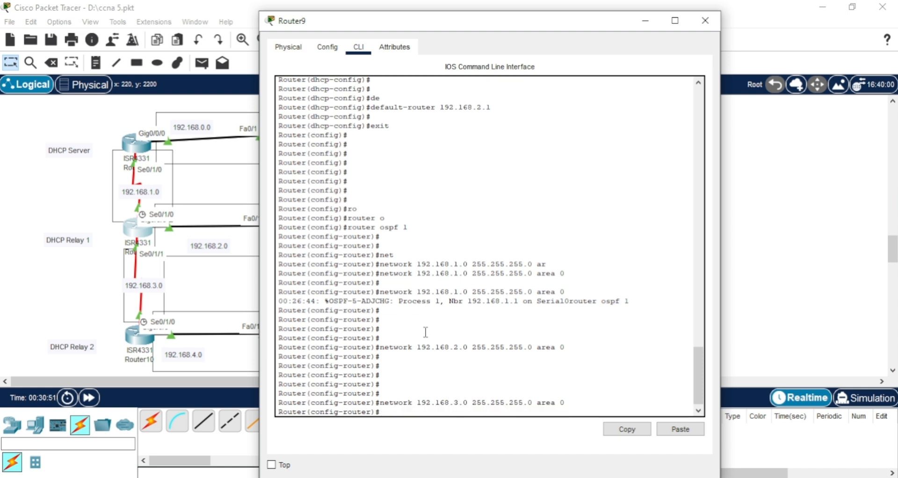
{"action": "key", "text": "Return"}
{"action": "key", "text": "Return"}
{"action": "key", "text": "Return"}
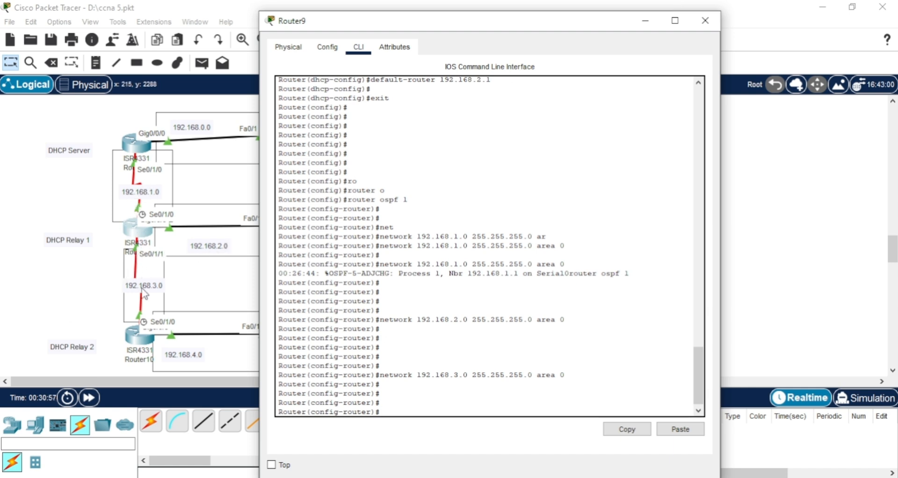
Close Router9's window, open Router10, the DHCP Relay 2 router, and start OSPF process 1 on it
{"action": "left_click", "coordinate": [705, 21]}
{"action": "left_click", "coordinate": [140, 336]}
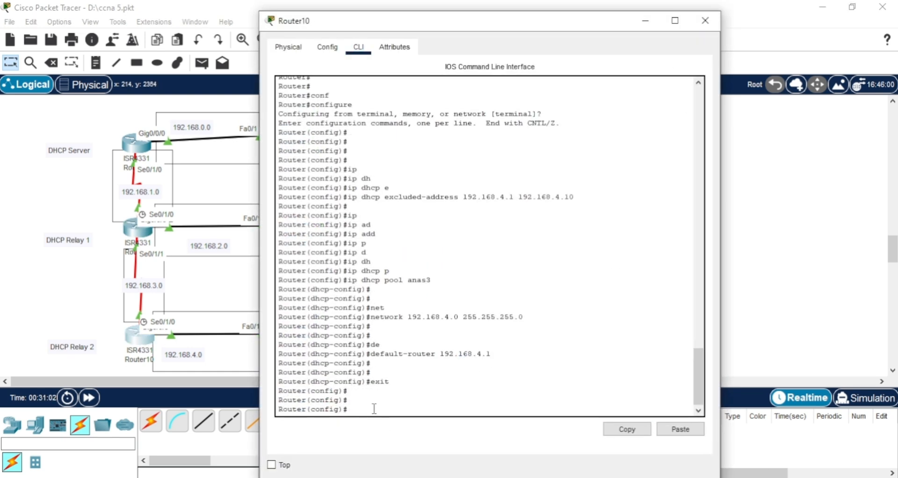
{"action": "key", "text": "Return"}
{"action": "key", "text": "Return"}
{"action": "key", "text": "Return"}
{"action": "key", "text": "Return"}
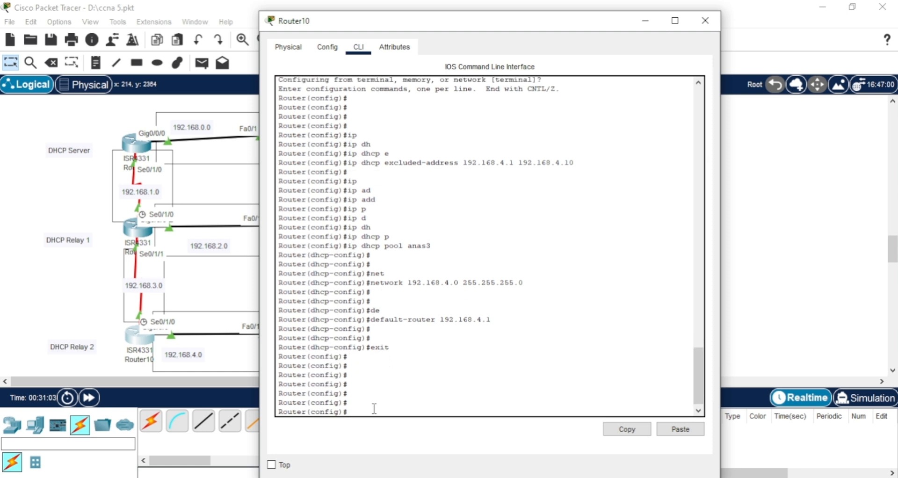
{"action": "type", "text": "rou"}
{"action": "key", "text": "Tab"}
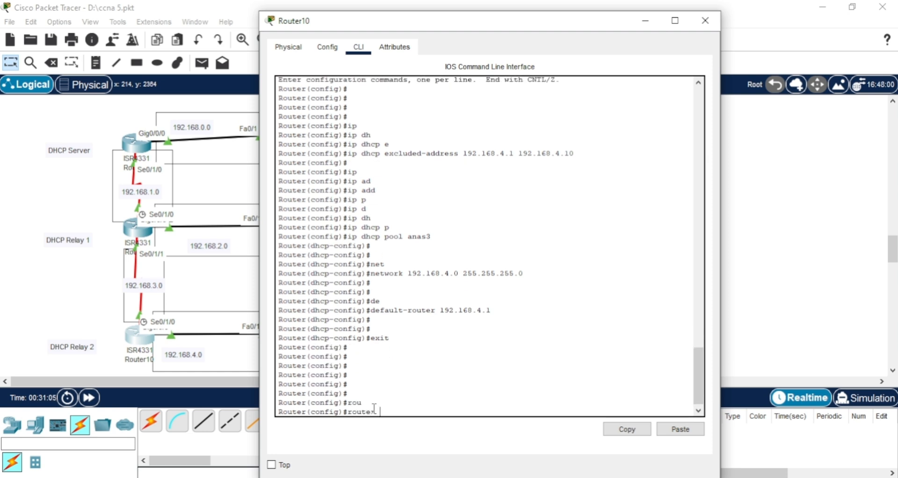
{"action": "type", "text": "o"}
{"action": "key", "text": "Tab"}
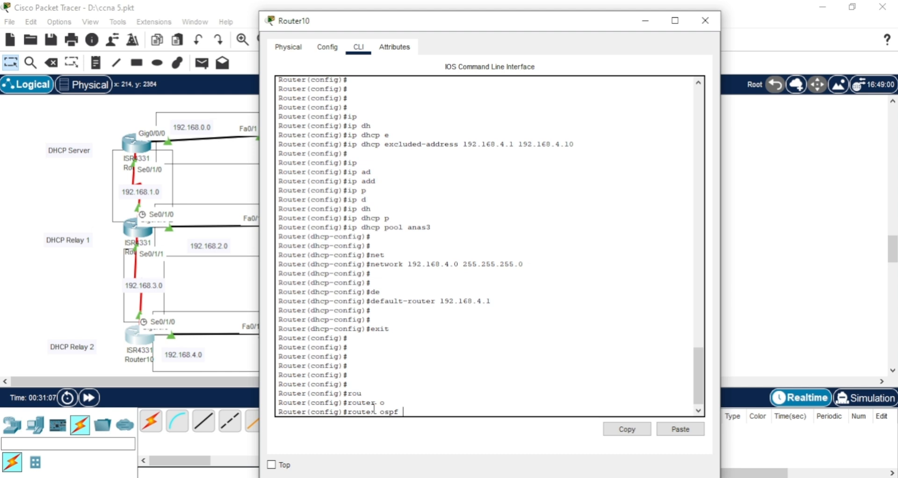
{"action": "type", "text": "1"}
{"action": "key", "text": "Return"}
{"action": "key", "text": "Return"}
{"action": "key", "text": "Return"}
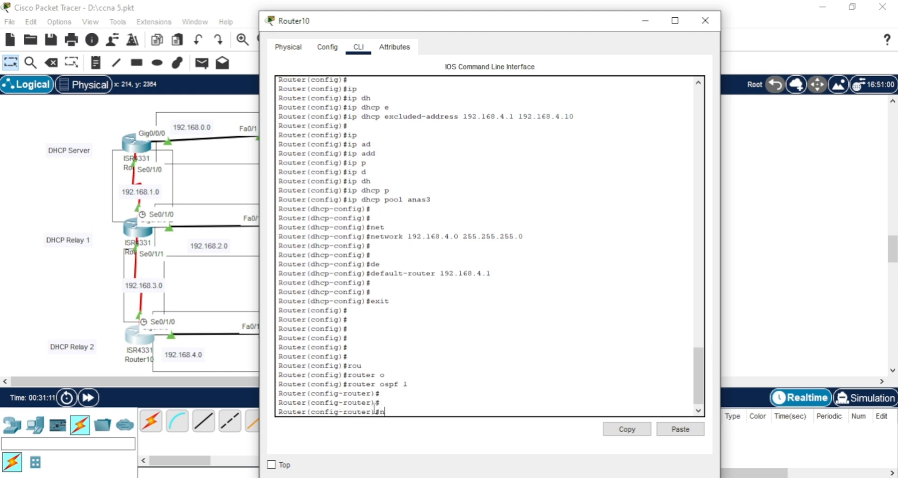
Add network 192.168.3.0 255.255.255.0 in area 0 to Router10's OSPF process
{"action": "type", "text": "net"}
{"action": "key", "text": "Tab"}
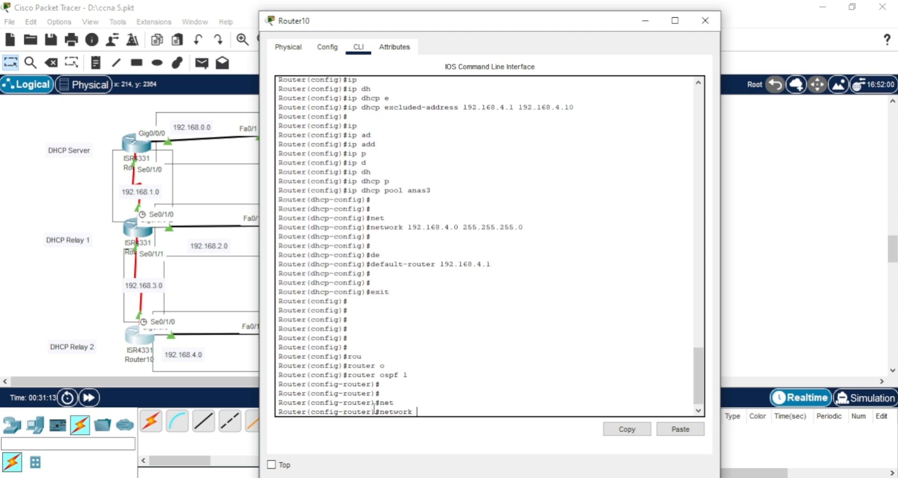
{"action": "type", "text": "192.168.3.0 255.255."}
{"action": "type", "text": "255"}
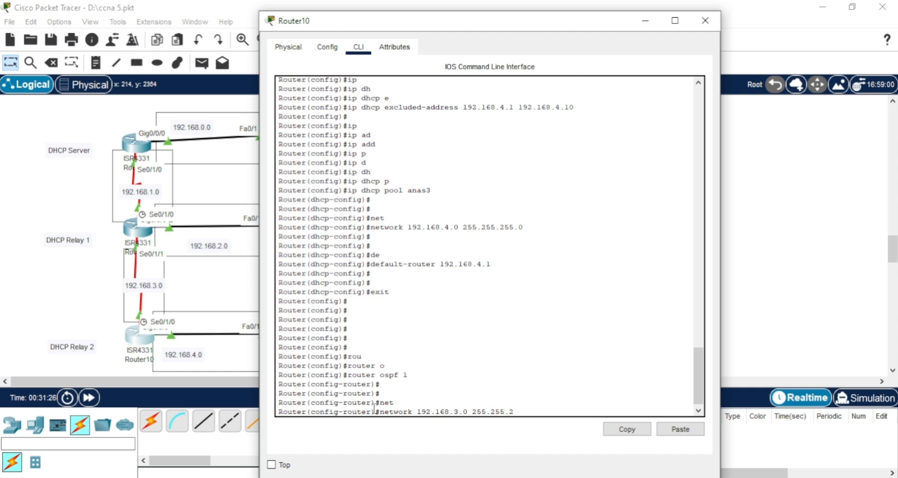
{"action": "type", "text": ".0"}
{"action": "type", "text": " ar"}
{"action": "key", "text": "Tab"}
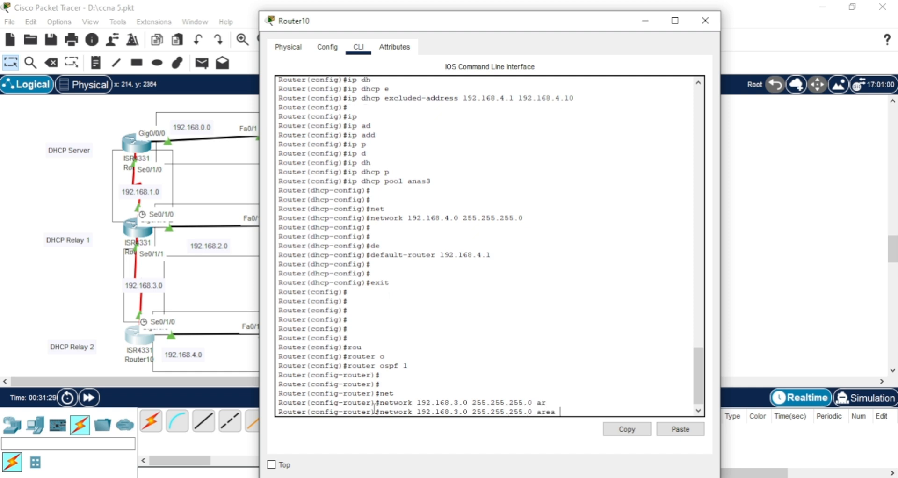
{"action": "type", "text": "0"}
{"action": "key", "text": "Return"}
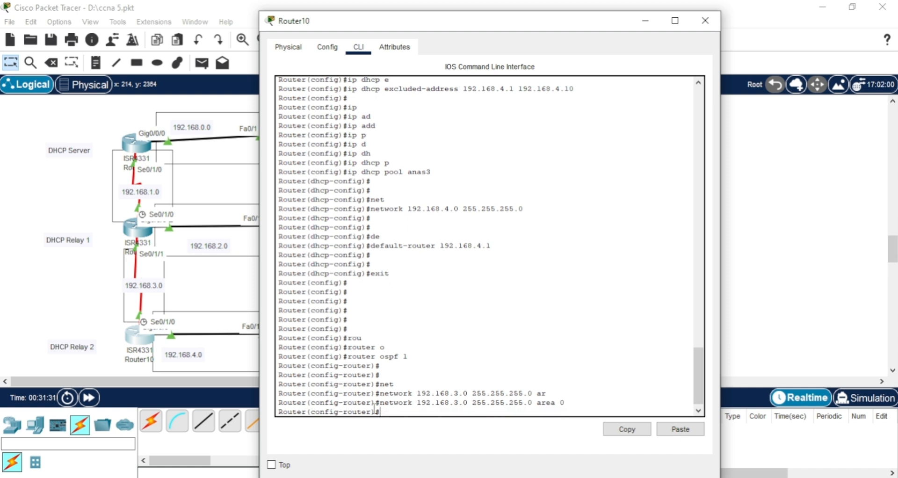
{"action": "key", "text": "Return"}
{"action": "key", "text": "Return"}
{"action": "key", "text": "Return"}
Add network 192.168.4.0 255.255.255.0 in area 0 to Router10's OSPF process and close the router's window
{"action": "key", "text": "Up"}
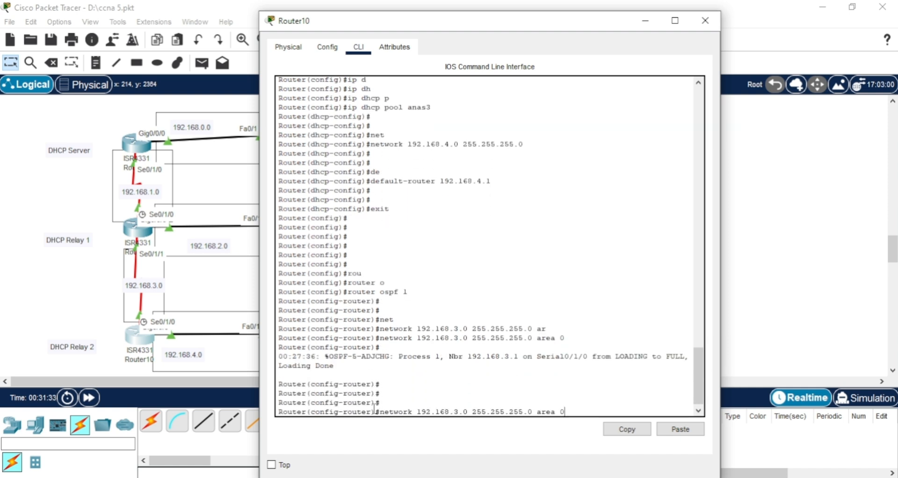
{"action": "key", "text": "Left"}
{"action": "key", "text": "Left"}
{"action": "key", "text": "Left"}
{"action": "key", "text": "Left"}
{"action": "key", "text": "Left"}
{"action": "key", "text": "Left"}
{"action": "key", "text": "Left"}
{"action": "key", "text": "Left"}
{"action": "key", "text": "Left"}
{"action": "key", "text": "Left"}
{"action": "key", "text": "Left"}
{"action": "key", "text": "Left"}
{"action": "key", "text": "Left"}
{"action": "key", "text": "BackSpace"}
{"action": "type", "text": "4"}
{"action": "key", "text": "Return"}
{"action": "key", "text": "Return"}
{"action": "key", "text": "Return"}
{"action": "key", "text": "Return"}
{"action": "key", "text": "Return"}
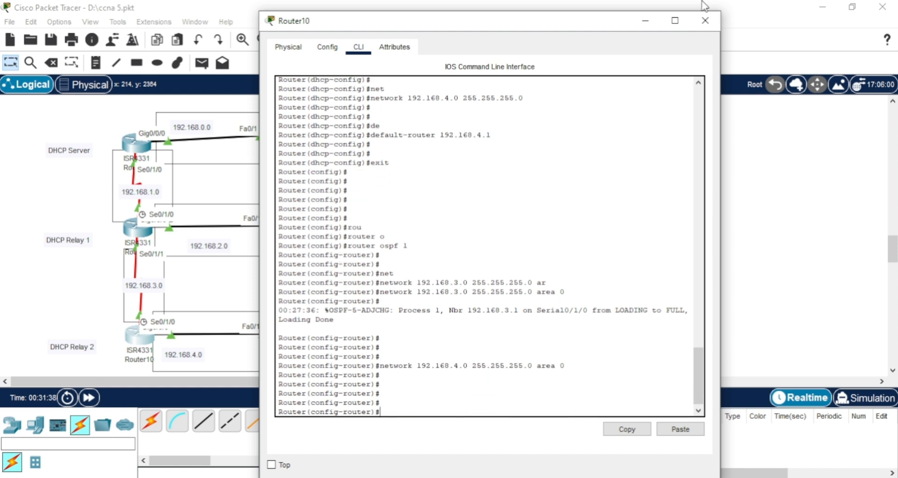
{"action": "left_click", "coordinate": [705, 21]}
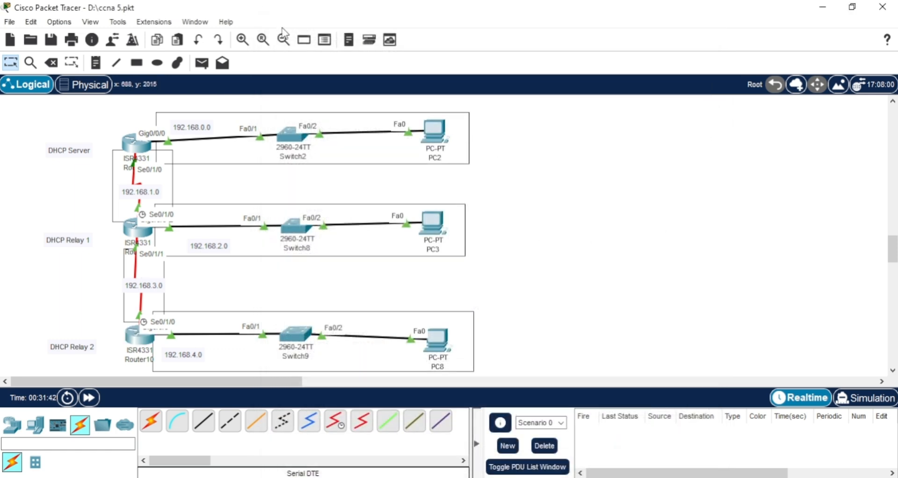
Test connectivity with a simple PDU from Router10 to Router2, and delete the test scenario
{"action": "left_click", "coordinate": [202, 62]}
{"action": "left_click", "coordinate": [142, 336]}
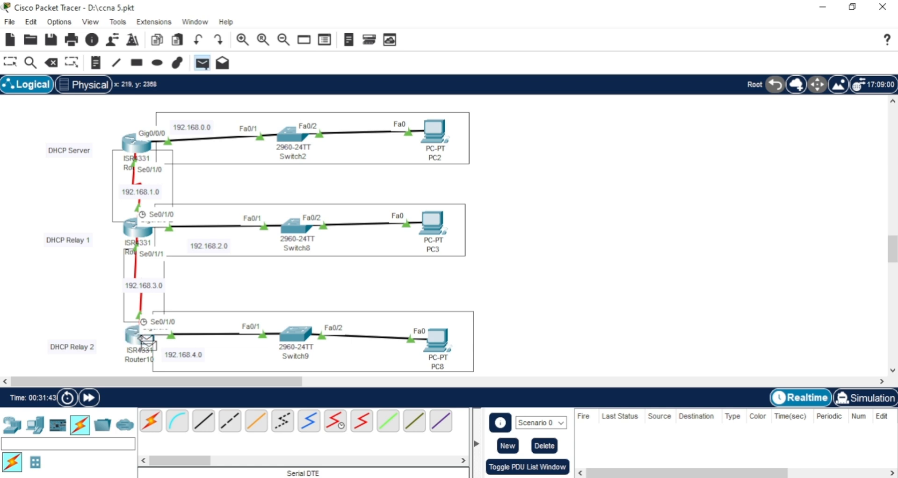
{"action": "left_click", "coordinate": [135, 144]}
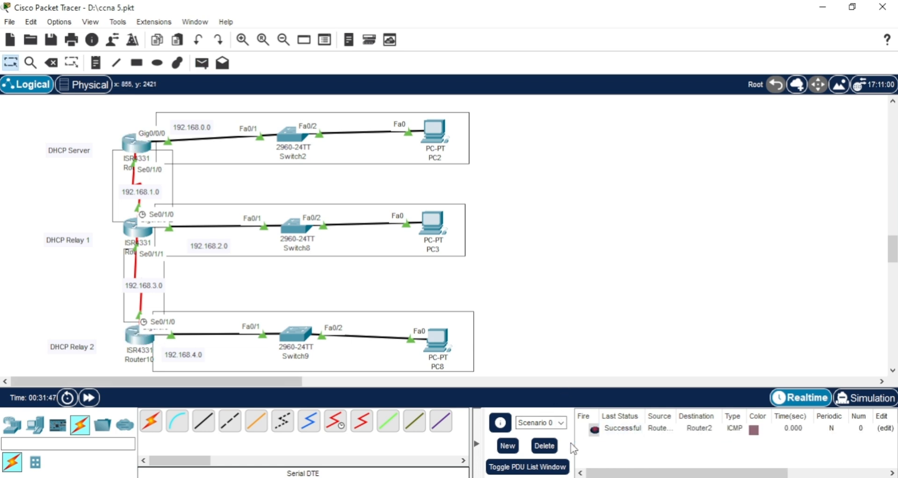
{"action": "left_click", "coordinate": [544, 445]}
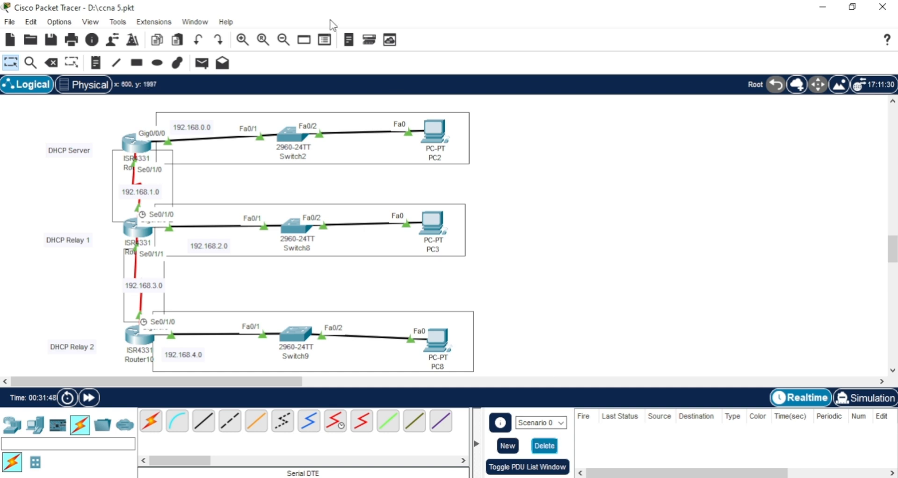
Test the reverse path with a simple PDU from Router2 to Router10, and delete the test scenario
{"action": "left_click", "coordinate": [202, 63]}
{"action": "left_click", "coordinate": [140, 147]}
{"action": "left_click", "coordinate": [136, 341]}
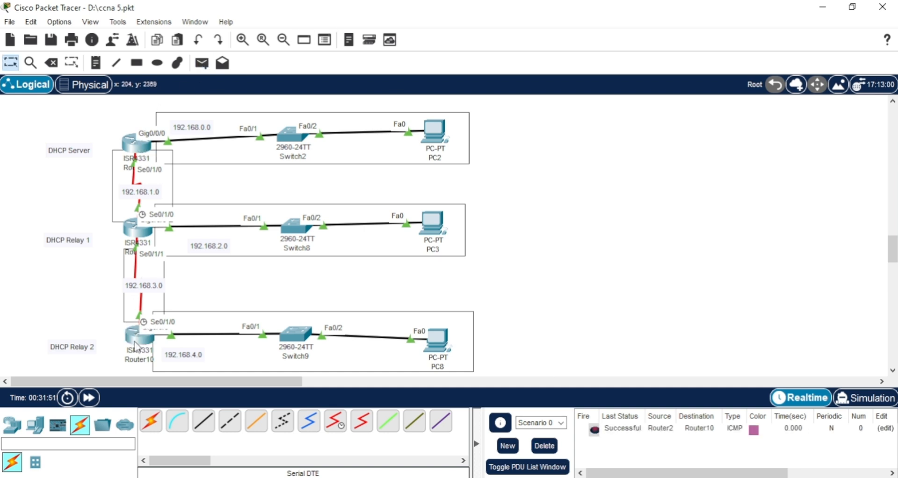
{"action": "left_click", "coordinate": [544, 445]}
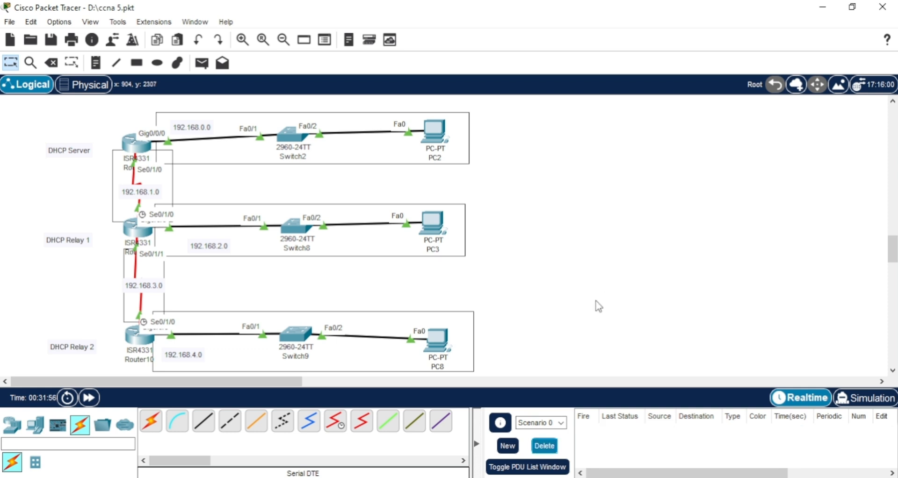
Open PC2's IP configuration and try to obtain its address through DHCP, requesting it twice
{"action": "left_click", "coordinate": [427, 128]}
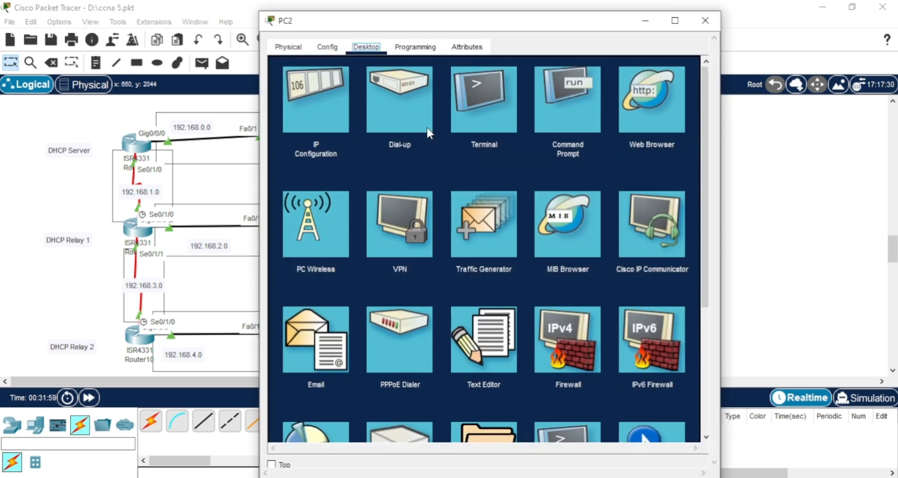
{"action": "left_click", "coordinate": [338, 120]}
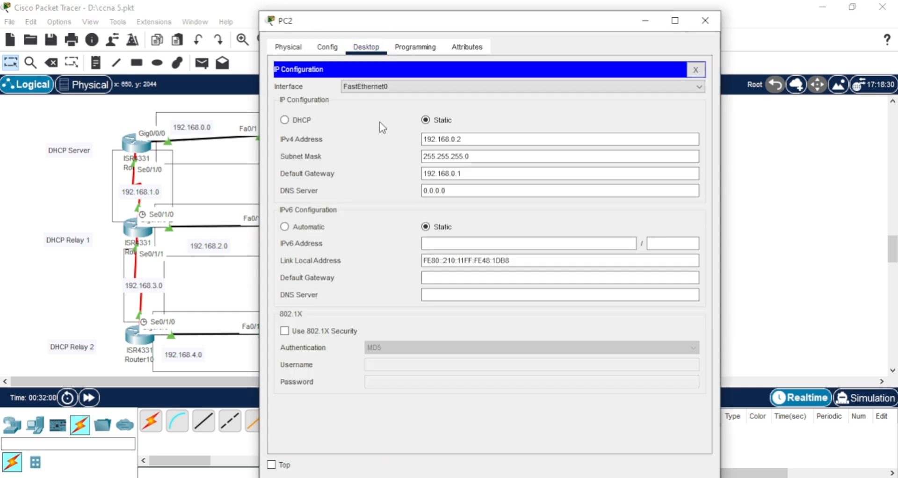
{"action": "left_click", "coordinate": [303, 121]}
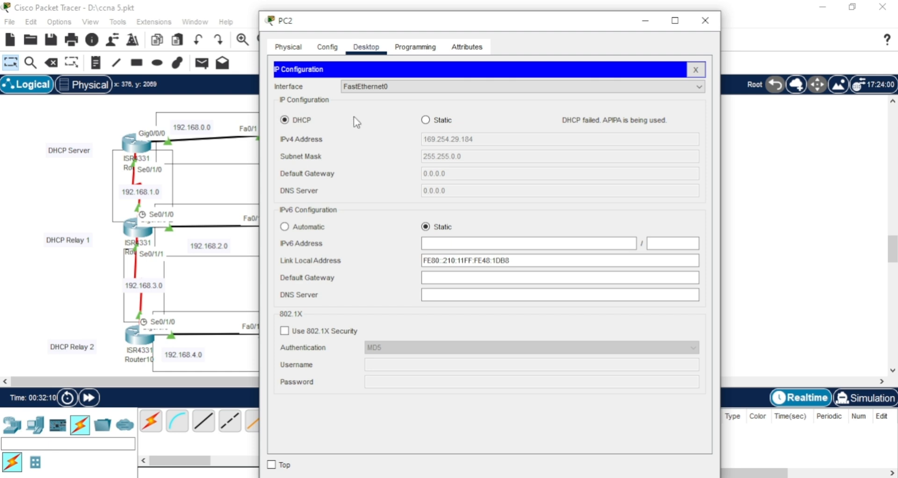
{"action": "left_click", "coordinate": [425, 122]}
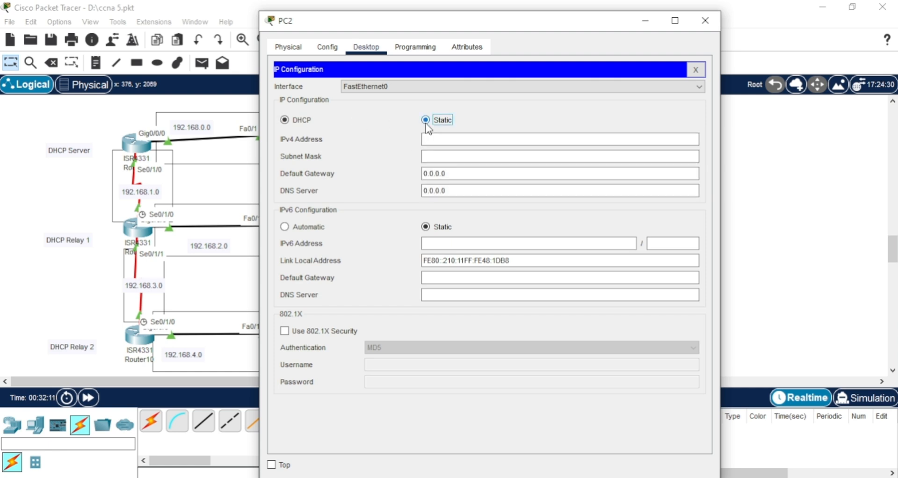
{"action": "left_click", "coordinate": [286, 121]}
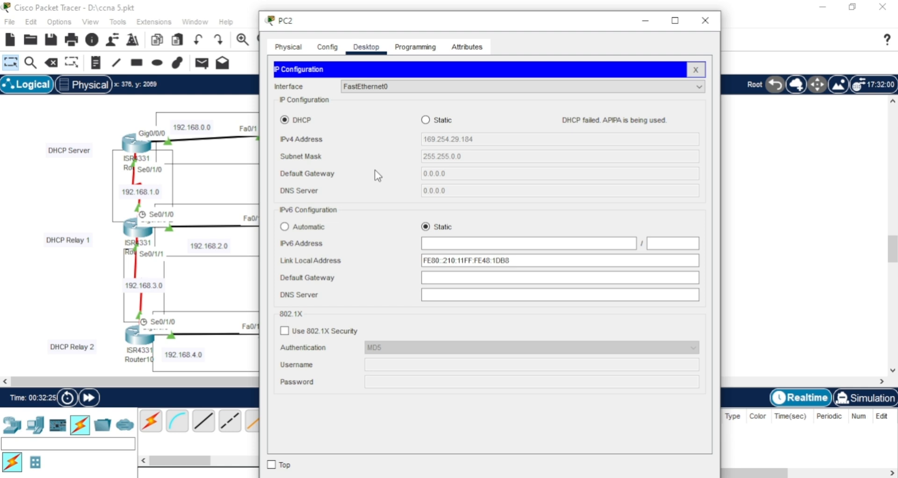
Set PC2 back to static addressing with IPv4 address 192.168.0.2, mask 255.255.255.0 and default gateway 192.168.0.1, and close its window
{"action": "left_click", "coordinate": [426, 121]}
{"action": "left_click", "coordinate": [448, 140]}
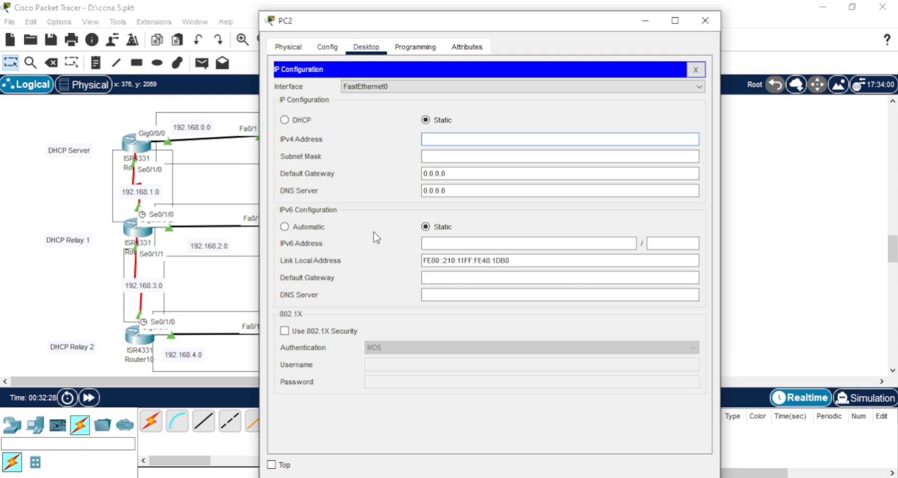
{"action": "type", "text": "192.168.0.2"}
{"action": "left_click", "coordinate": [471, 154]}
{"action": "left_click_drag", "start_coordinate": [468, 139], "coordinate": [387, 140]}
{"action": "key", "text": "ctrl+c"}
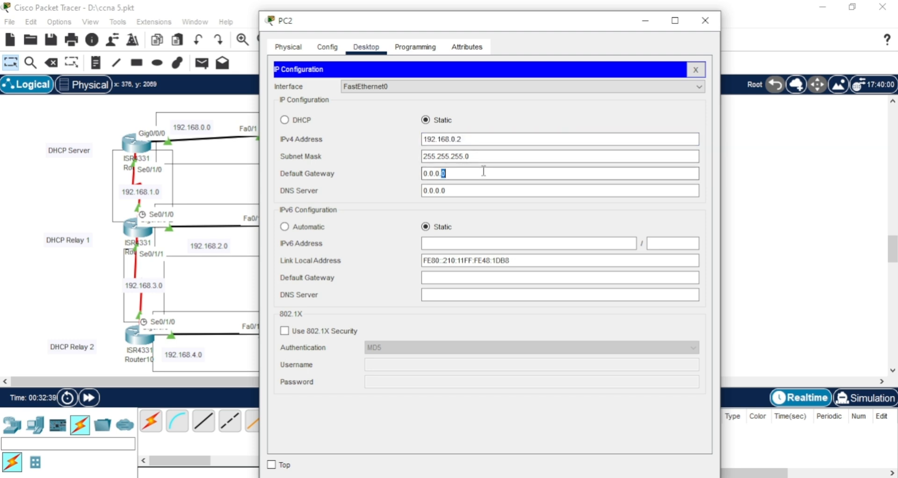
{"action": "left_click_drag", "start_coordinate": [443, 173], "coordinate": [411, 173]}
{"action": "left_click", "coordinate": [454, 173]}
{"action": "key", "text": "ctrl+v"}
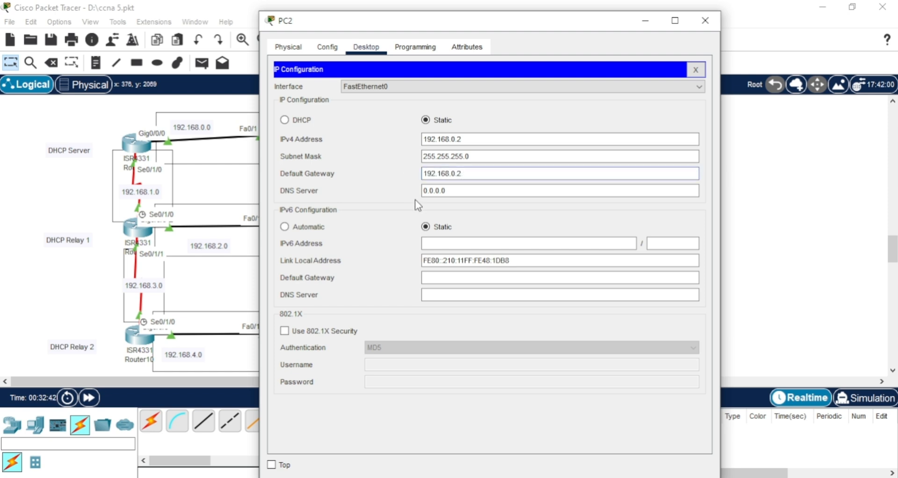
{"action": "key", "text": "BackSpace"}
{"action": "type", "text": "1"}
{"action": "left_click", "coordinate": [704, 20]}
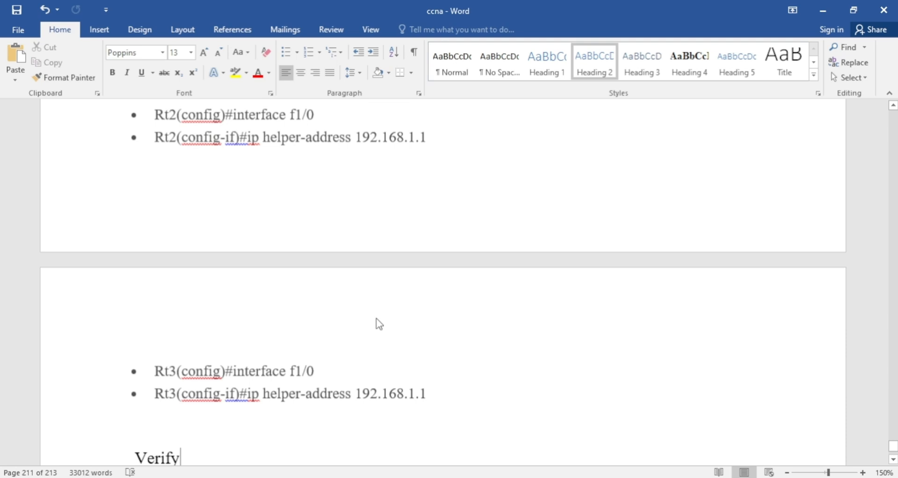
Read the Word notes on configuring the IP helper-address on Rt2 and Rt3 and on viewing the leased addresses
{"action": "key", "text": "Up"}
{"action": "key", "text": "Up"}
{"action": "key", "text": "Up"}
{"action": "key", "text": "Up"}
{"action": "key", "text": "Up"}
{"action": "key", "text": "Up"}
{"action": "key", "text": "Up"}
{"action": "key", "text": "Up"}
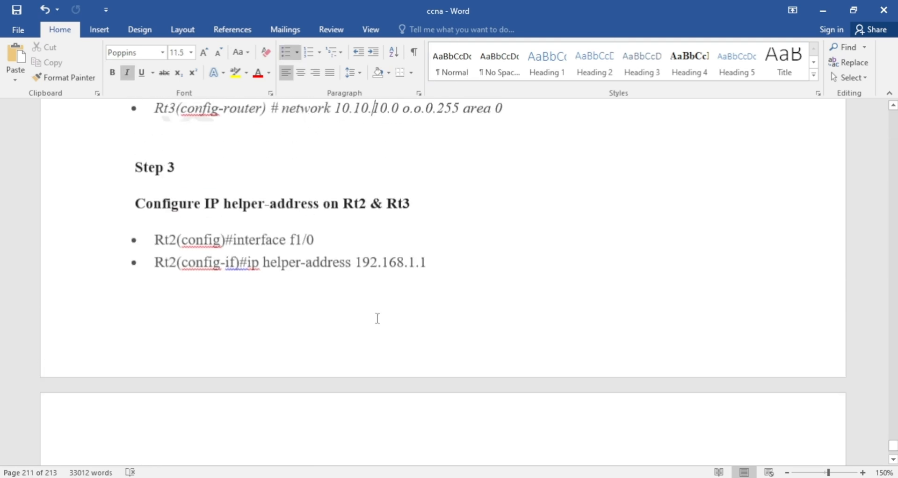
{"action": "key", "text": "Down"}
{"action": "key", "text": "Down"}
{"action": "key", "text": "Down"}
{"action": "key", "text": "Down"}
{"action": "key", "text": "Down"}
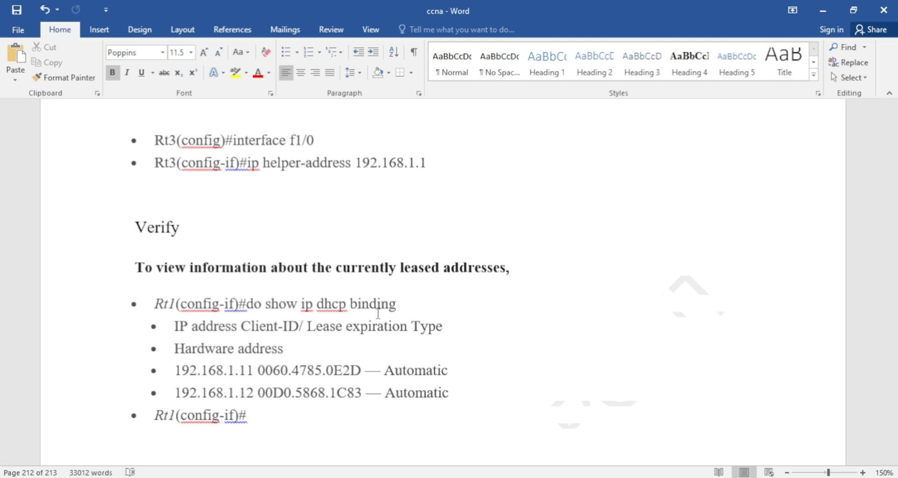
Switch to Packet Tracer, open Router2's command line and exit OSPF router configuration mode
{"action": "left_click", "coordinate": [397, 477]}
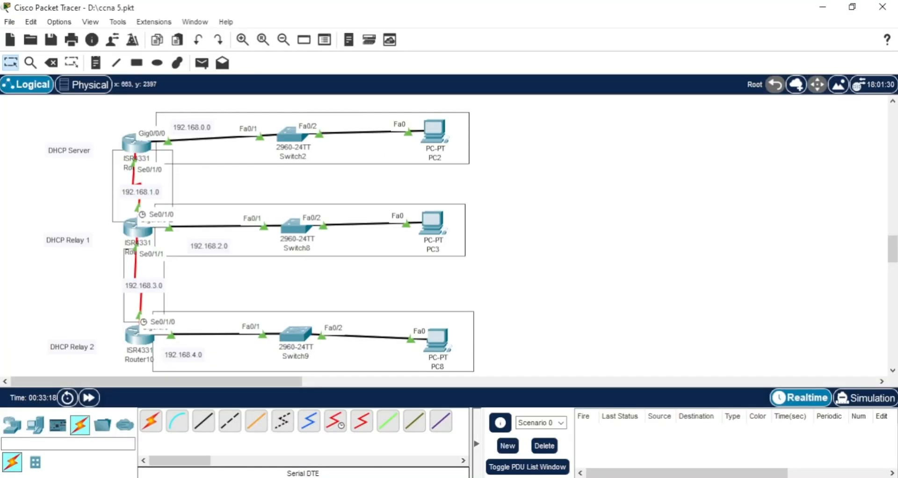
{"action": "left_click", "coordinate": [139, 146]}
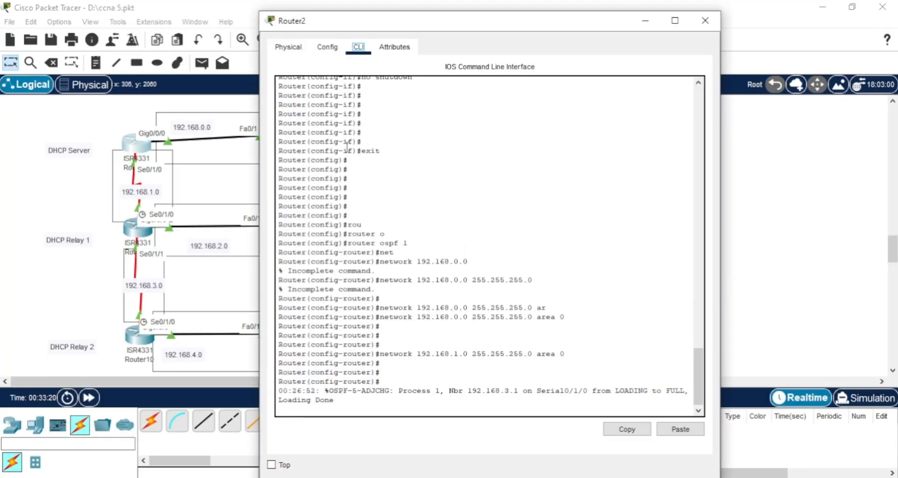
{"action": "left_click", "coordinate": [413, 189]}
{"action": "key", "text": "Return"}
{"action": "key", "text": "Return"}
{"action": "key", "text": "Return"}
{"action": "key", "text": "Return"}
{"action": "key", "text": "Return"}
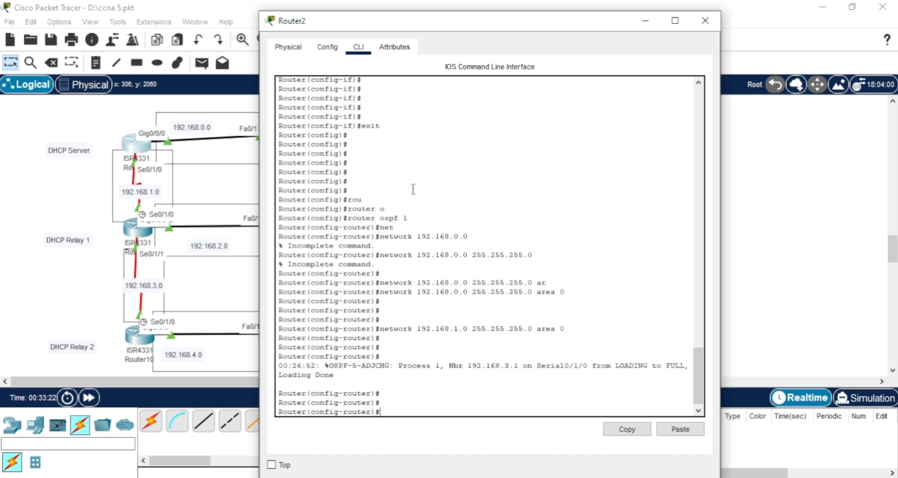
{"action": "type", "text": "exit"}
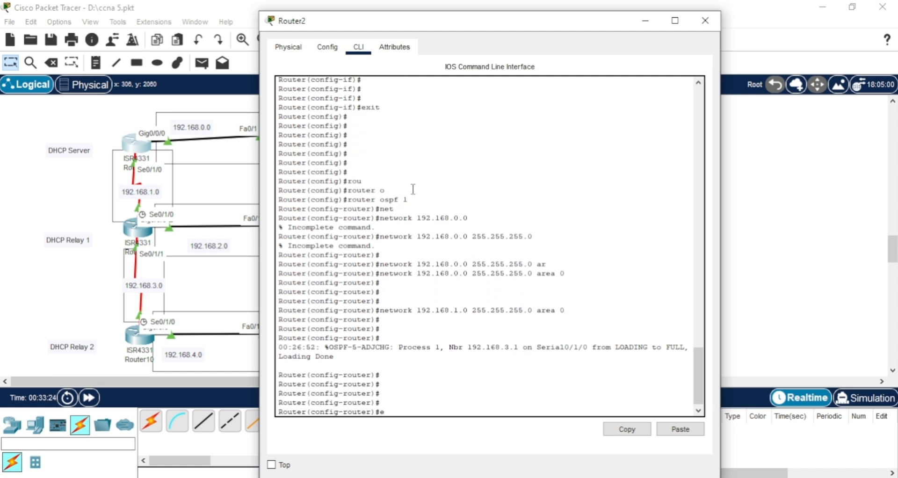
{"action": "key", "text": "Return"}
{"action": "key", "text": "Return"}
{"action": "key", "text": "Return"}
{"action": "key", "text": "Return"}
{"action": "key", "text": "Return"}
{"action": "key", "text": "Return"}
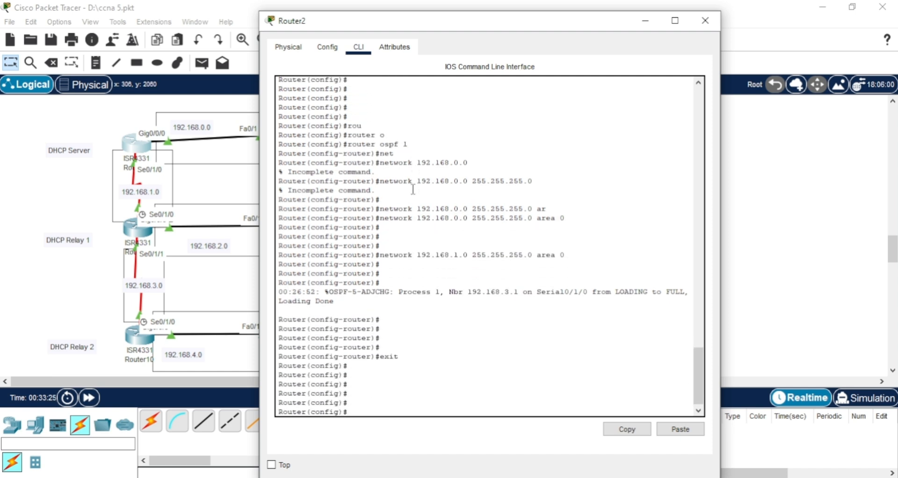
Exit global configuration mode on Router2 to reach privileged EXEC mode
{"action": "type", "text": "exit"}
{"action": "key", "text": "Return"}
{"action": "key", "text": "Return"}
{"action": "key", "text": "Return"}
{"action": "key", "text": "Return"}
{"action": "key", "text": "Return"}
{"action": "key", "text": "Return"}
{"action": "key", "text": "Return"}
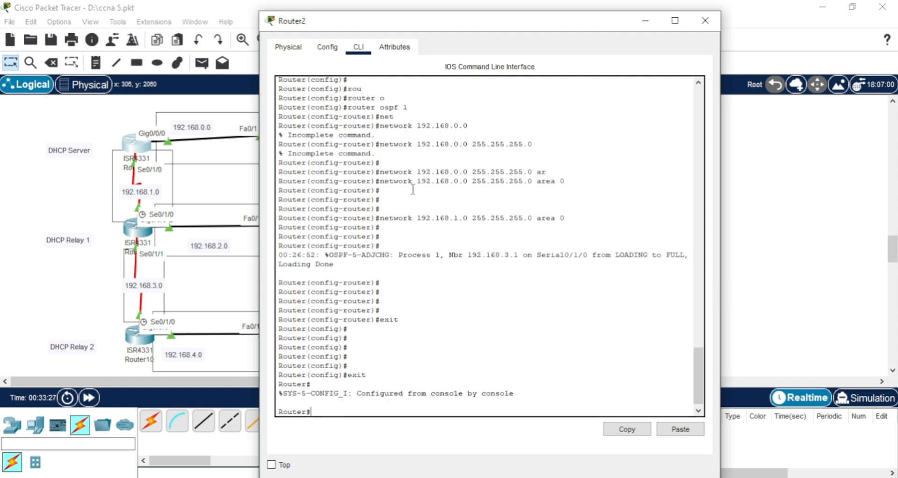
{"action": "type", "text": "do"}
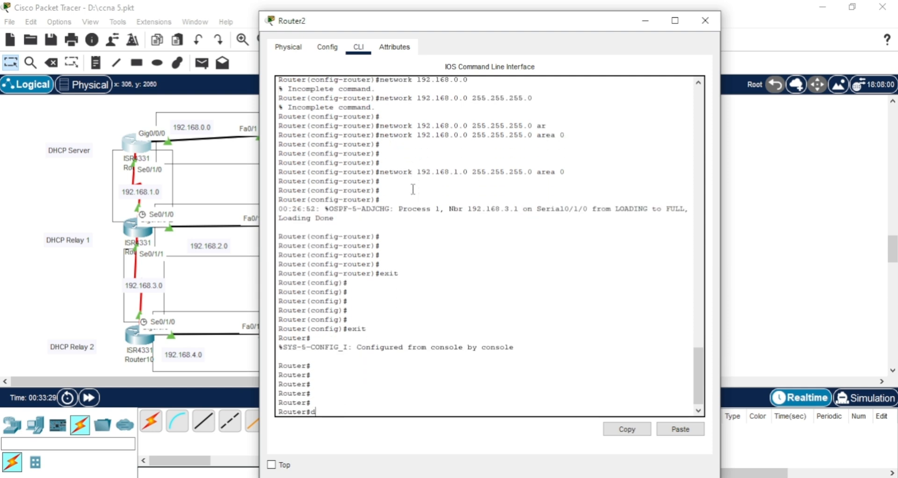
{"action": "key", "text": "Return"}
{"action": "type", "text": "do sh"}
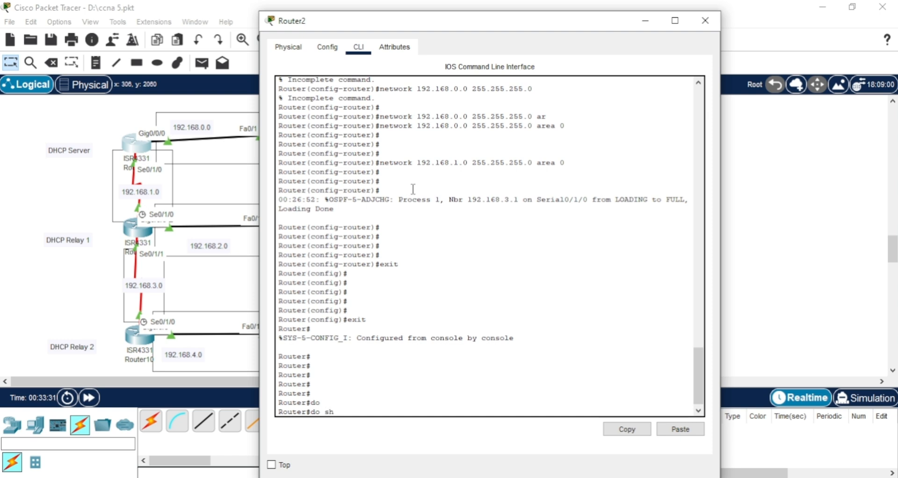
{"action": "key", "text": "Tab"}
{"action": "key", "text": "BackSpace"}
{"action": "key", "text": "BackSpace"}
{"action": "key", "text": "BackSpace"}
{"action": "key", "text": "BackSpace"}
{"action": "key", "text": "BackSpace"}
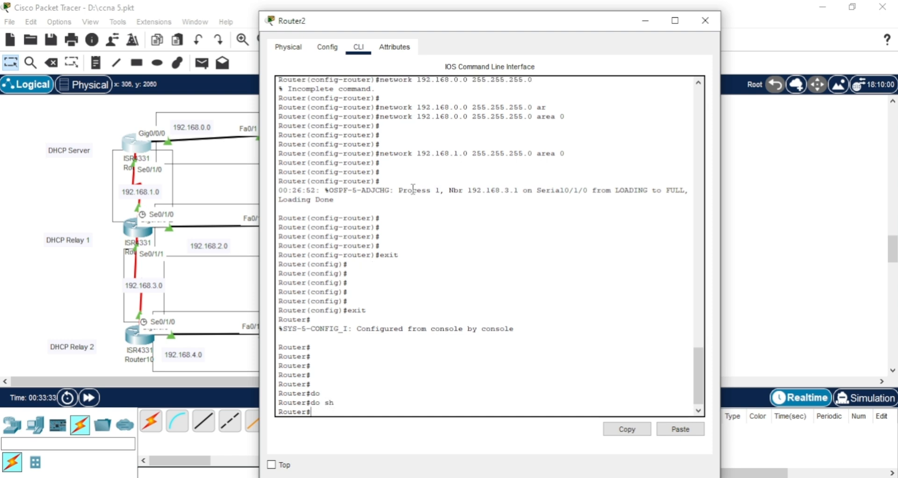
Check the verification command in the Word notes, run show ip dhcp binding on Router2, and close its window
{"action": "key", "text": "alt+Tab"}
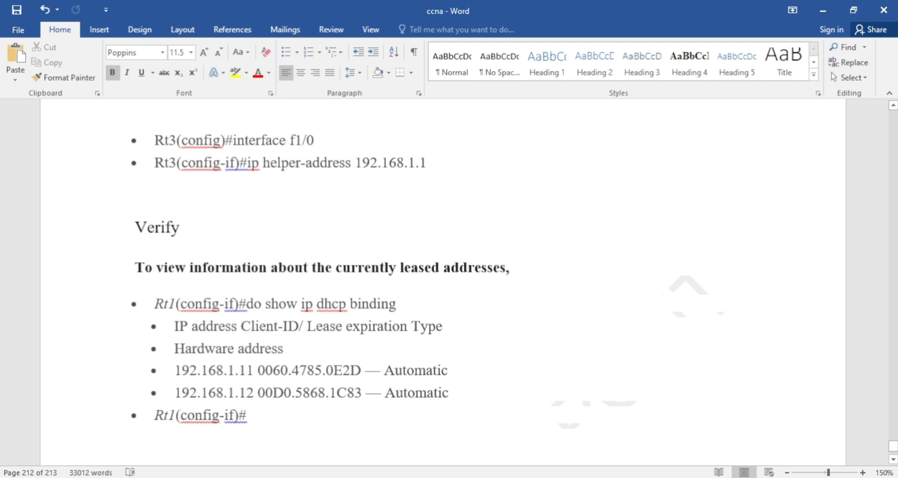
{"action": "key", "text": "alt+Tab"}
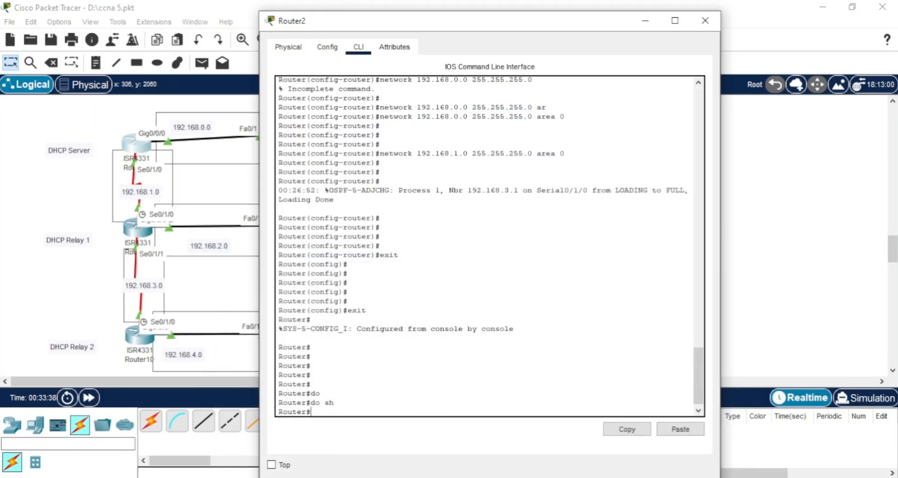
{"action": "type", "text": "h"}
{"action": "key", "text": "Tab"}
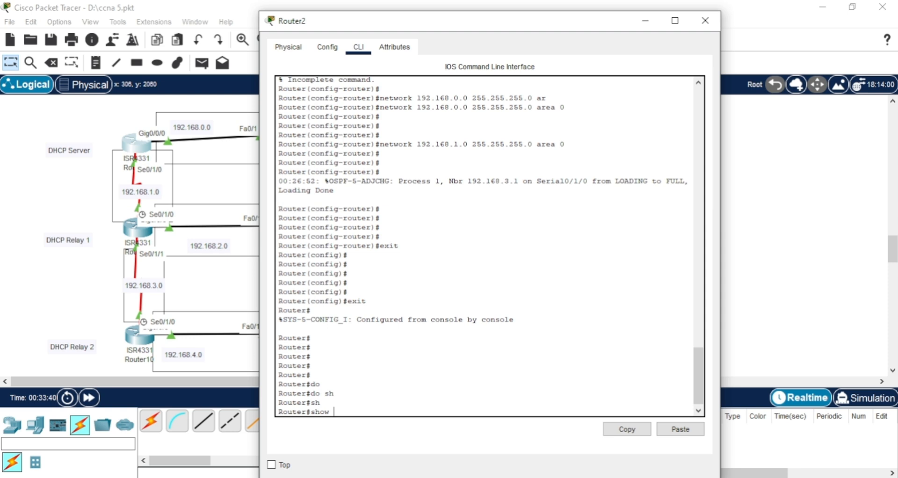
{"action": "type", "text": "ip"}
{"action": "key", "text": "Tab"}
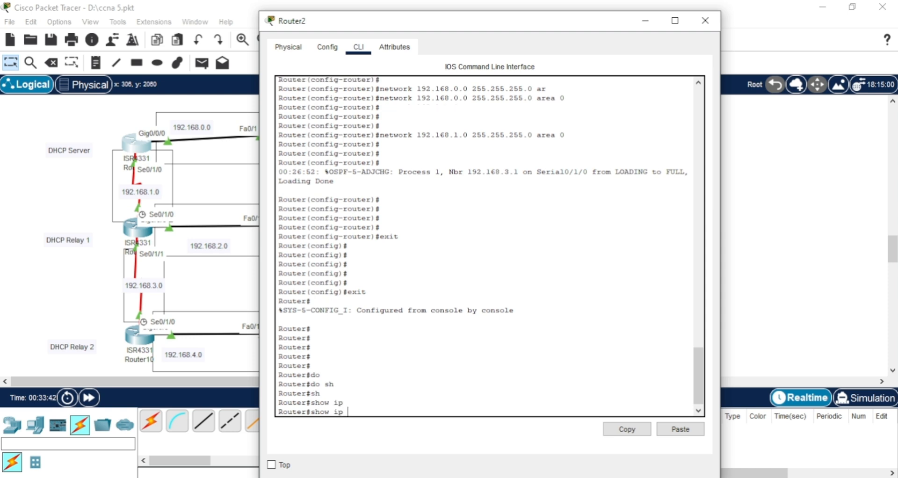
{"action": "type", "text": "dh"}
{"action": "key", "text": "Tab"}
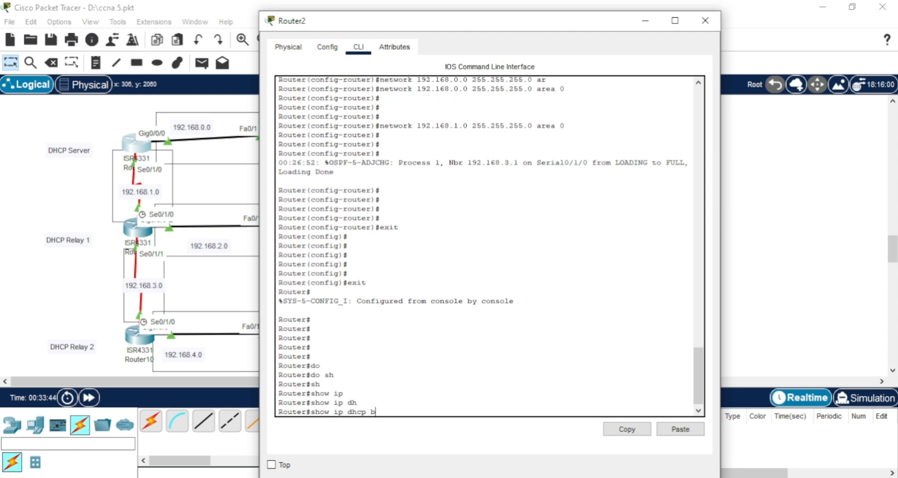
{"action": "type", "text": "b"}
{"action": "key", "text": "Tab"}
{"action": "key", "text": "Return"}
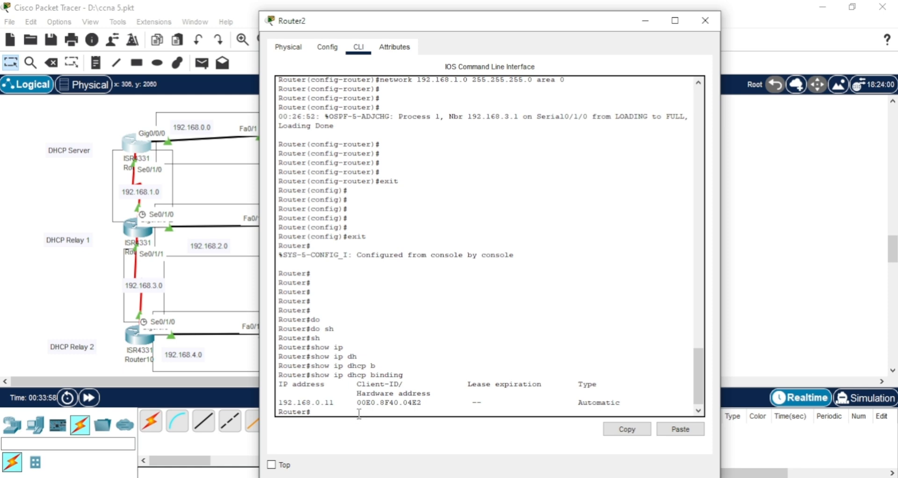
{"action": "left_click", "coordinate": [713, 14]}
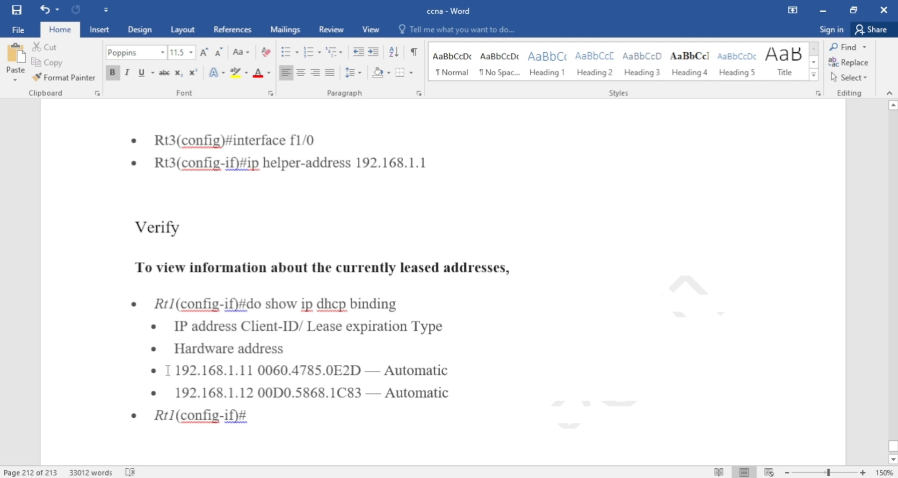
Read the Word notes on displaying the configured DHCP pools and modifying the default DHCP lease time
{"action": "left_click", "coordinate": [274, 422]}
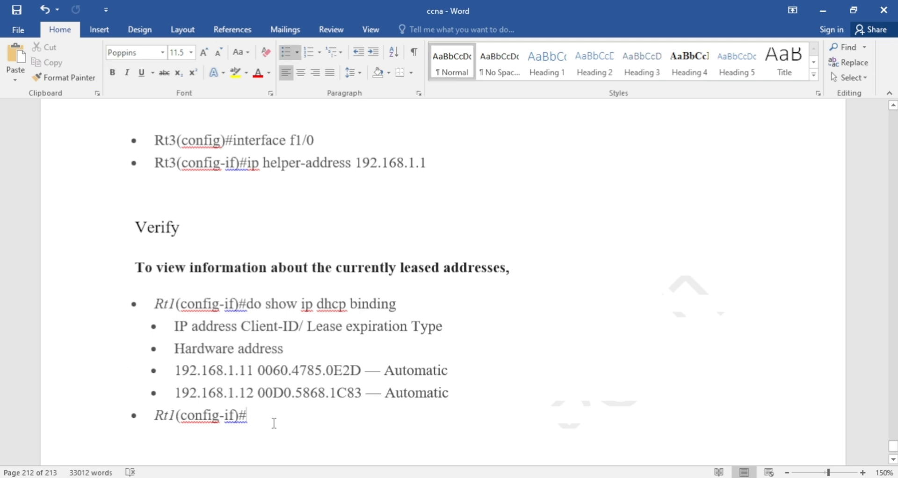
{"action": "key", "text": "Down"}
{"action": "key", "text": "Down"}
{"action": "key", "text": "Down"}
{"action": "key", "text": "Down"}
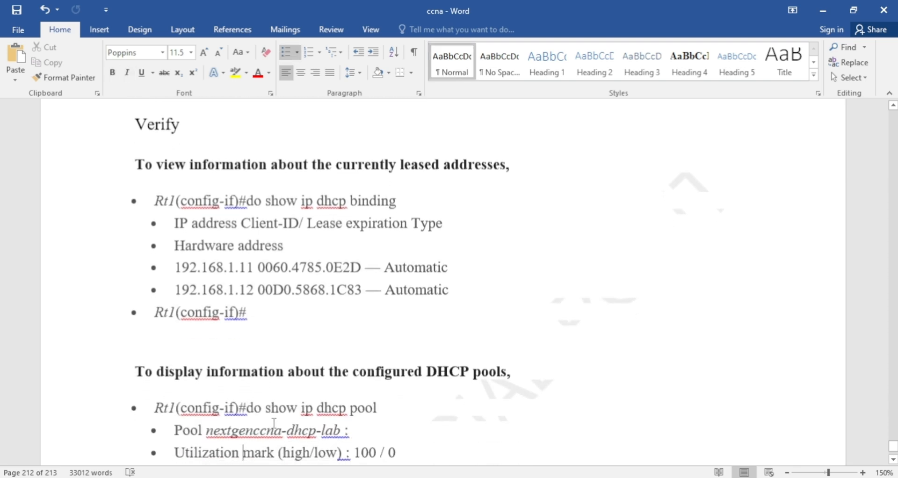
{"action": "key", "text": "Down"}
{"action": "key", "text": "Down"}
{"action": "key", "text": "Down"}
{"action": "key", "text": "Down"}
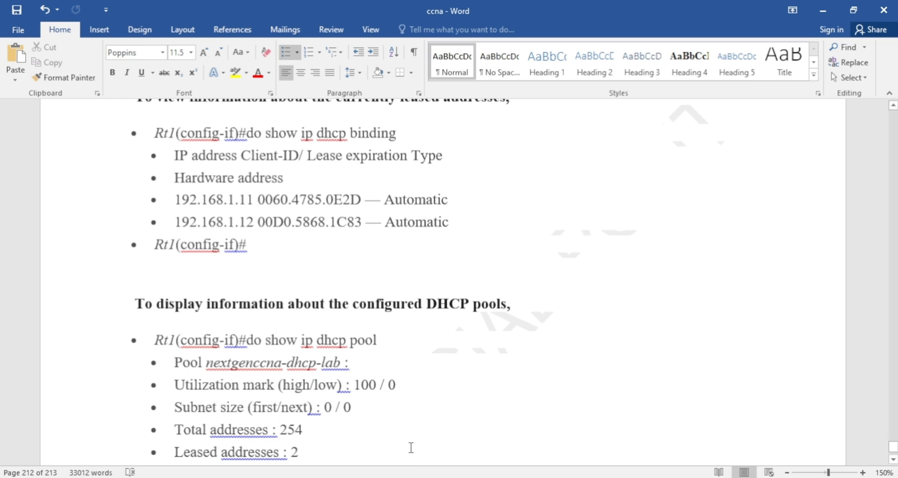
{"action": "scroll", "coordinate": [411, 447], "scroll_direction": "down", "scroll_amount": 5}
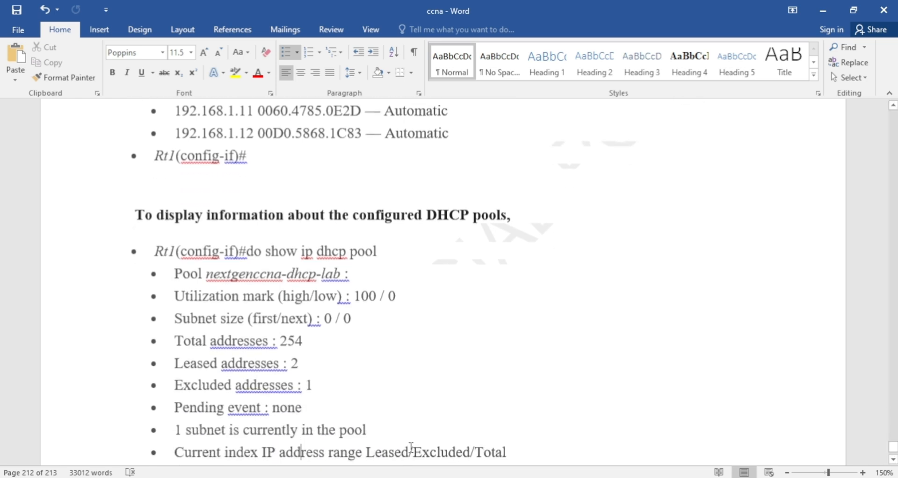
{"action": "scroll", "coordinate": [411, 447], "scroll_direction": "down", "scroll_amount": 6}
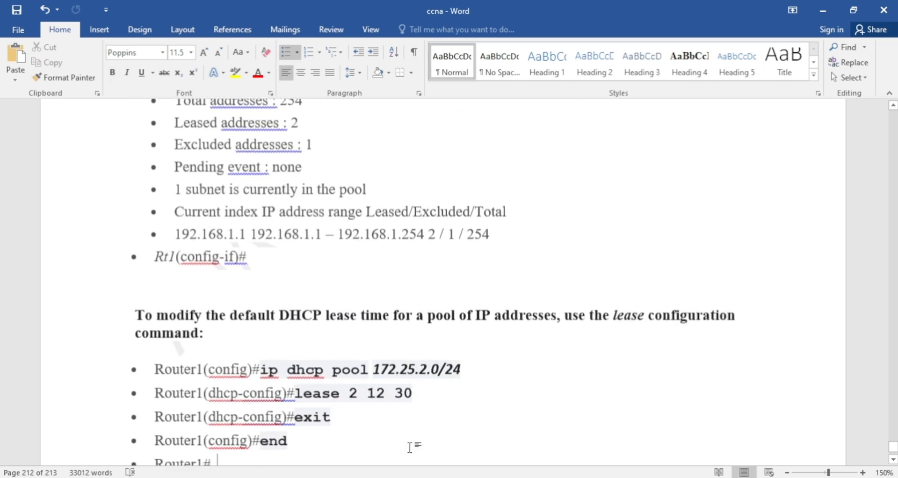
{"action": "scroll", "coordinate": [411, 448], "scroll_direction": "up", "scroll_amount": 3}
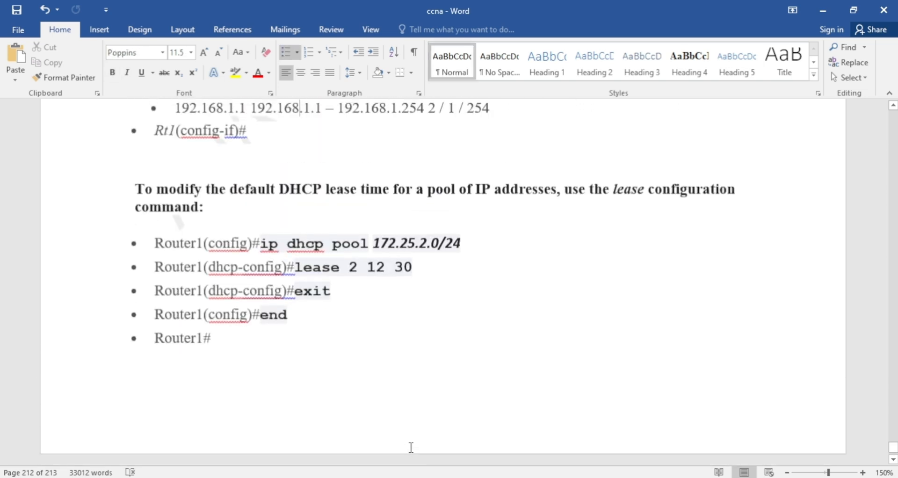
Go back through the Word notes to review the Step 2 OSPF routing commands for Rt1, Rt2 and Rt3
{"action": "key", "text": "Page_Up"}
{"action": "key", "text": "Page_Up"}
{"action": "key", "text": "Page_Up"}
{"action": "key", "text": "Page_Up"}
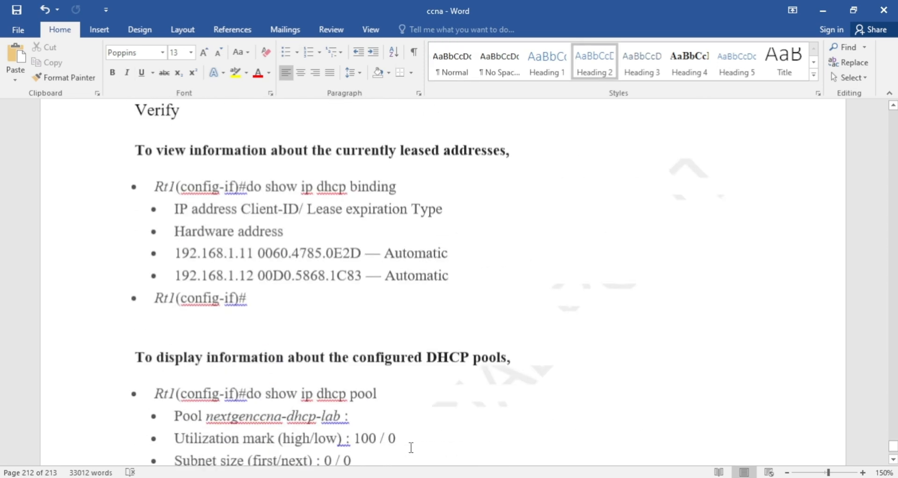
{"action": "key", "text": "Page_Up"}
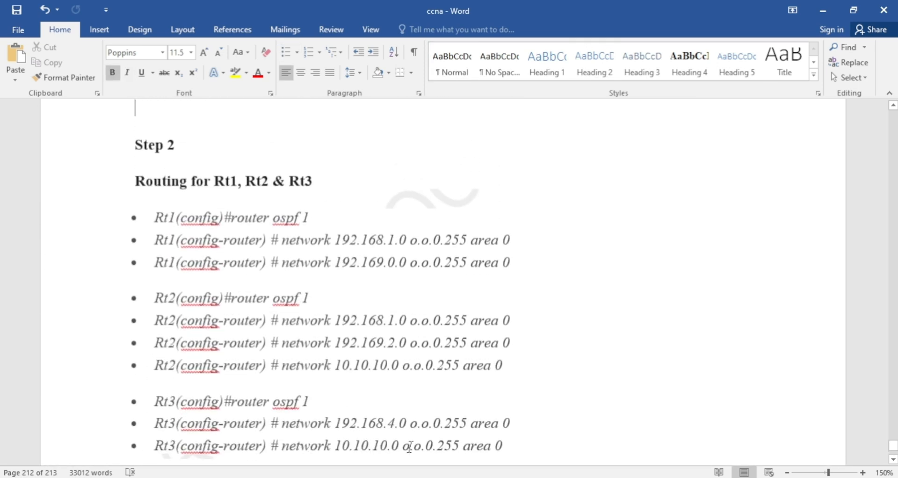
{"action": "key", "text": "Down"}
{"action": "key", "text": "Down"}
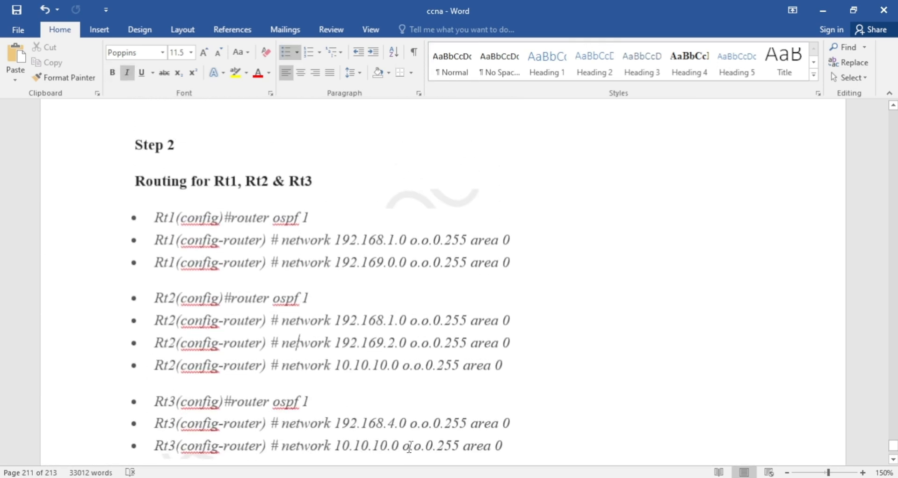
{"action": "key", "text": "Down"}
{"action": "key", "text": "Down"}
{"action": "key", "text": "Down"}
{"action": "key", "text": "Down"}
{"action": "key", "text": "Down"}
{"action": "key", "text": "Down"}
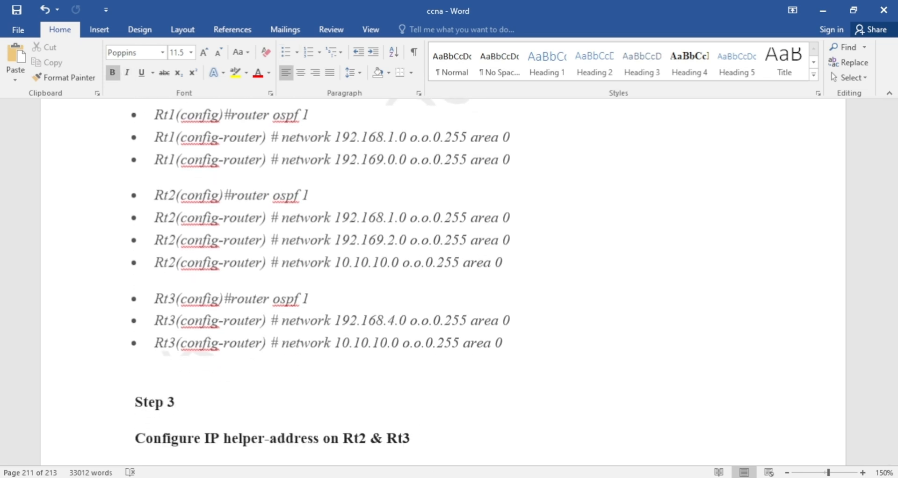
Switch to Packet Tracer, set PC3's IPv4 configuration to DHCP, and close its window
{"action": "left_click", "coordinate": [409, 466]}
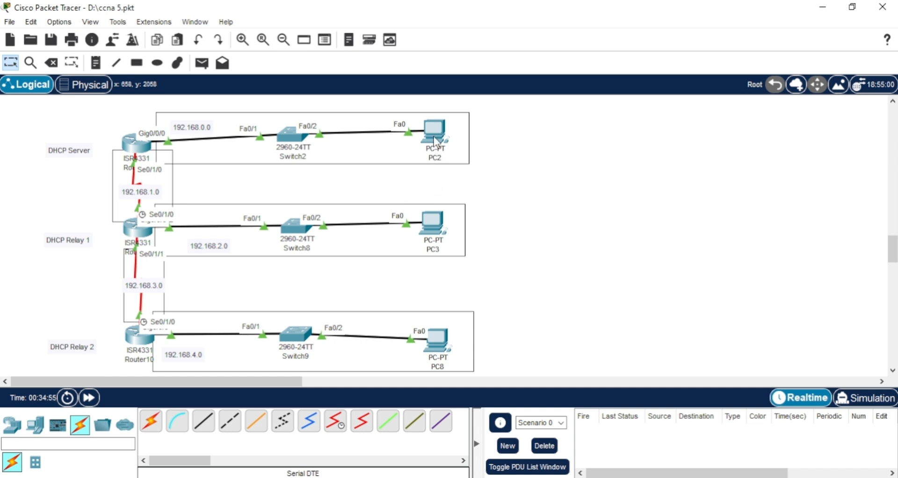
{"action": "left_click", "coordinate": [433, 222]}
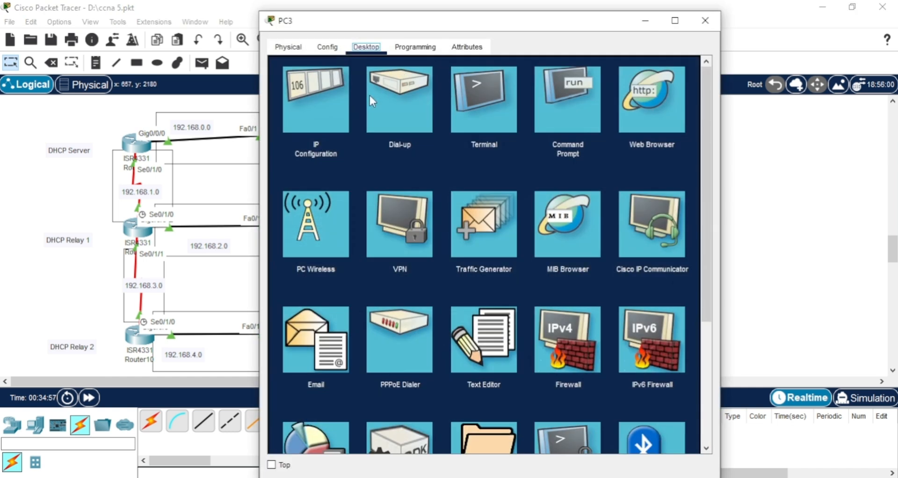
{"action": "left_click", "coordinate": [313, 112]}
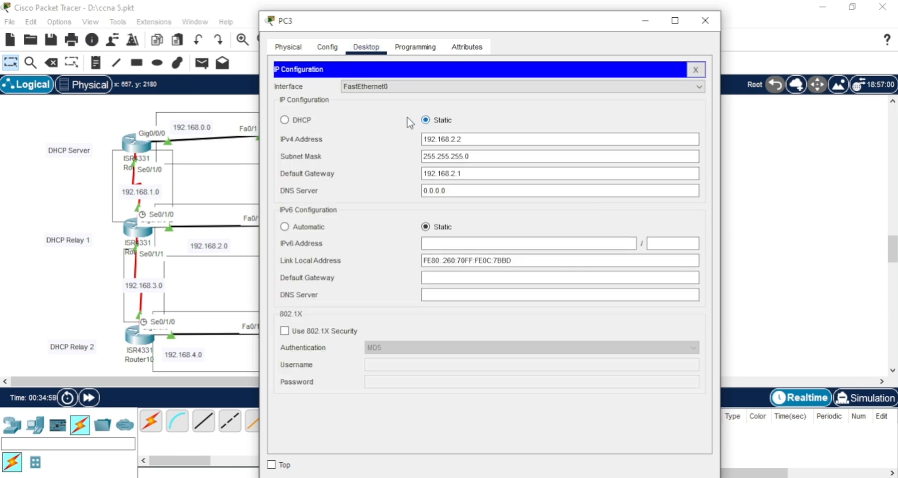
{"action": "left_click", "coordinate": [284, 120]}
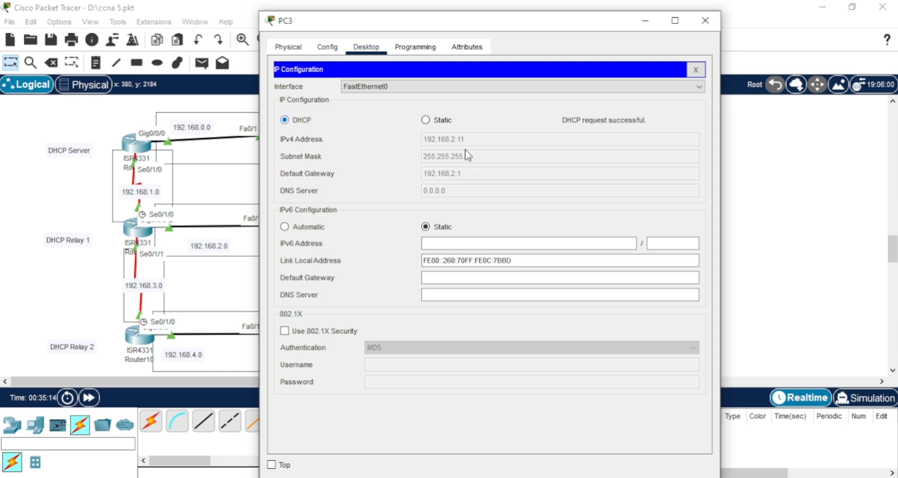
{"action": "left_click", "coordinate": [705, 20]}
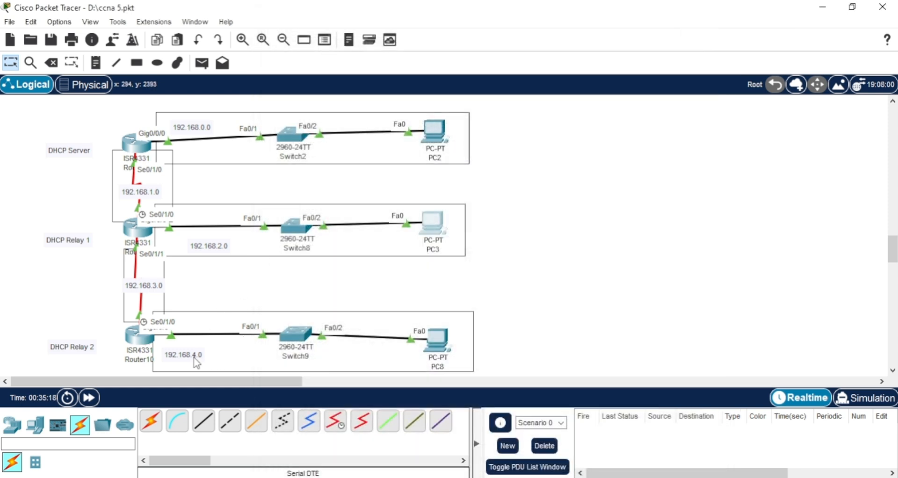
Set PC8's IPv4 configuration to DHCP and close its window
{"action": "left_click", "coordinate": [437, 341]}
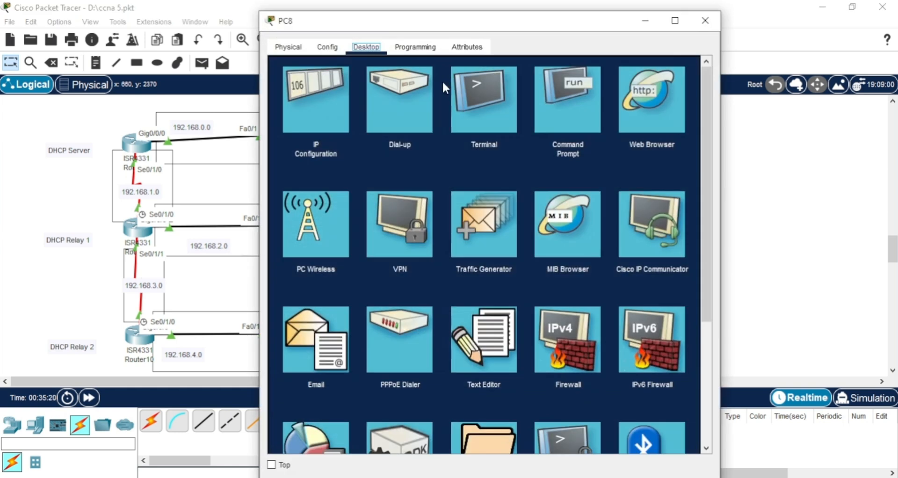
{"action": "left_click", "coordinate": [313, 95]}
{"action": "left_click", "coordinate": [284, 119]}
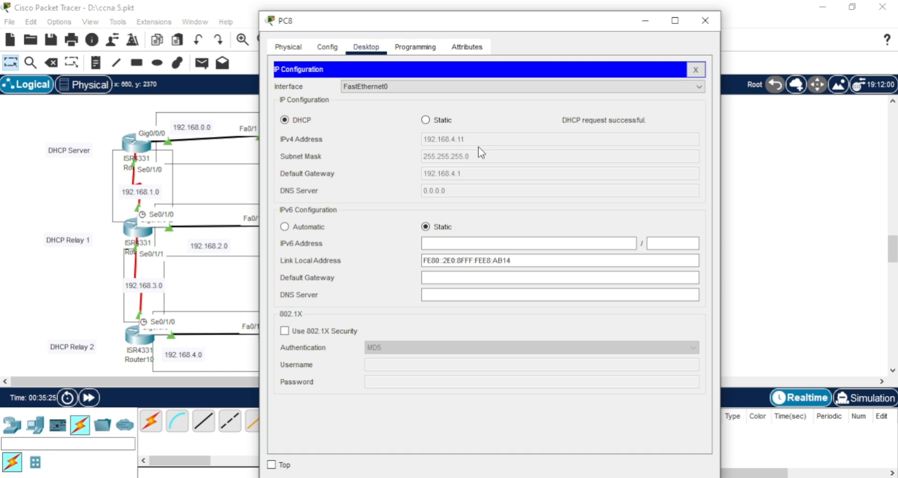
{"action": "left_click", "coordinate": [705, 20]}
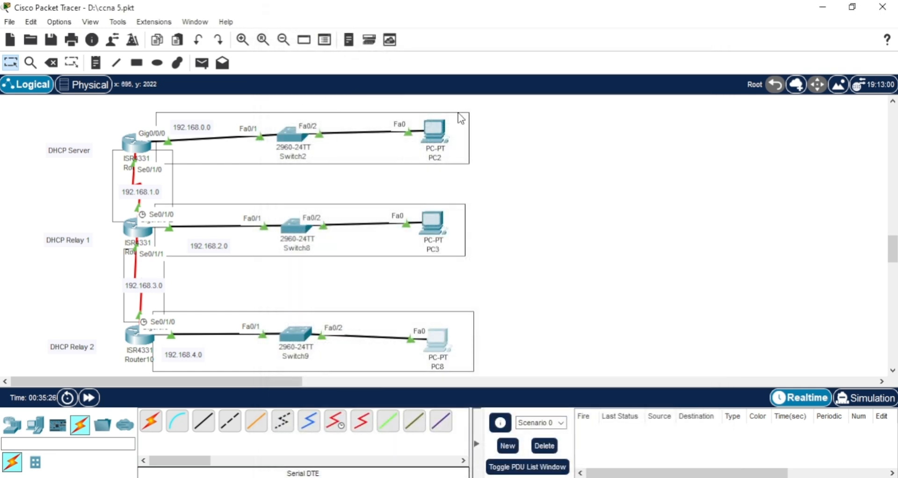
Try to obtain PC2's IPv4 configuration through DHCP, then close its window
{"action": "left_click", "coordinate": [432, 125]}
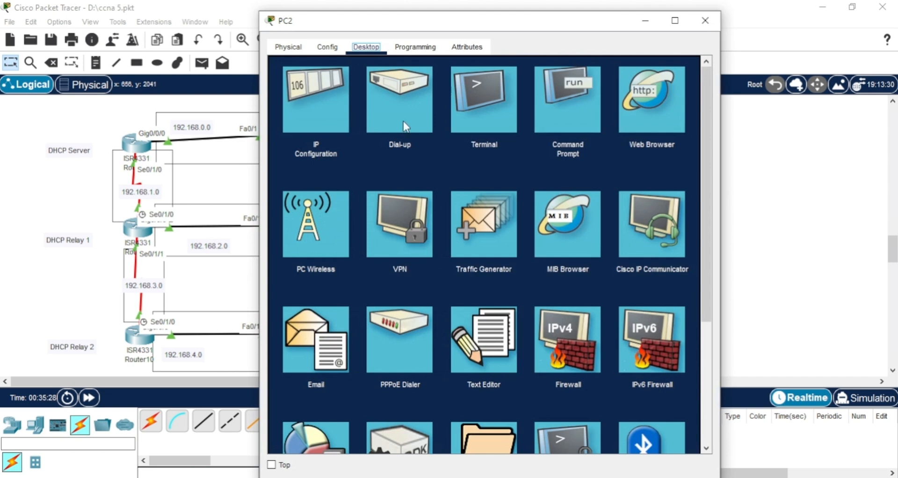
{"action": "left_click", "coordinate": [323, 130]}
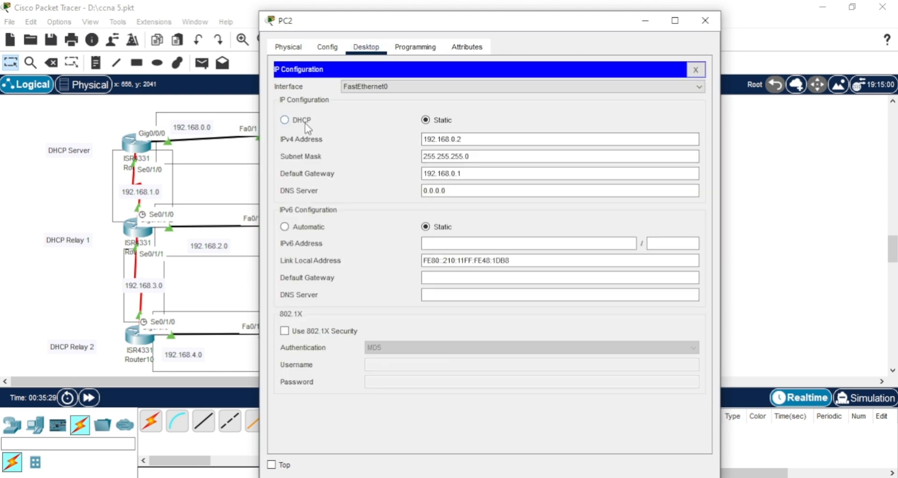
{"action": "left_click", "coordinate": [304, 123]}
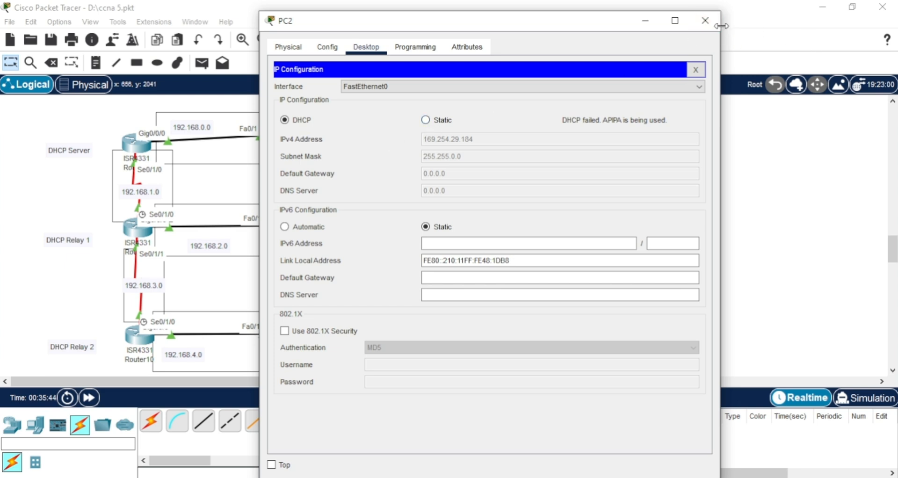
{"action": "left_click", "coordinate": [705, 20]}
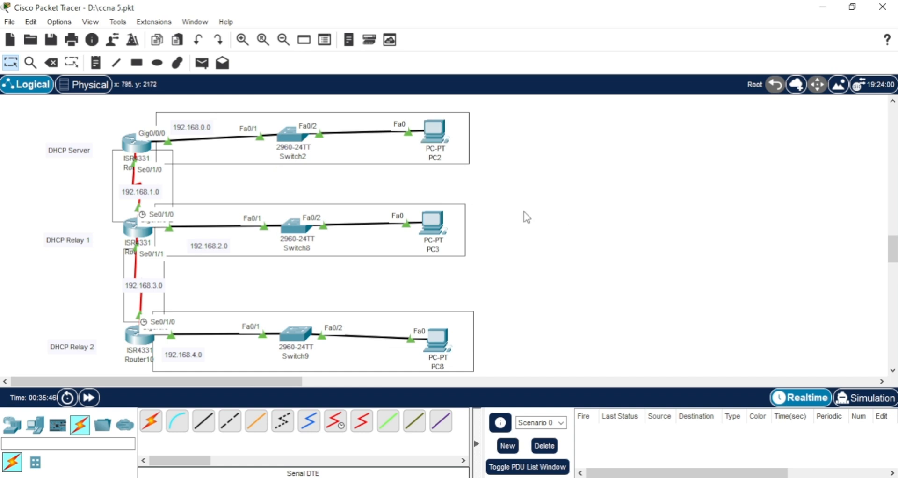
Send a simple PDU from PC8 to PC3, then delete it from the scenario
{"action": "left_click", "coordinate": [202, 63]}
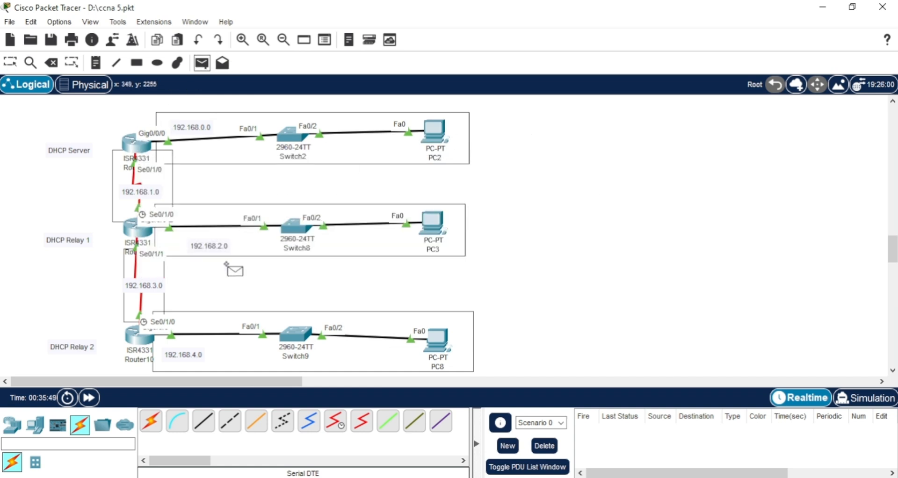
{"action": "left_click", "coordinate": [440, 340]}
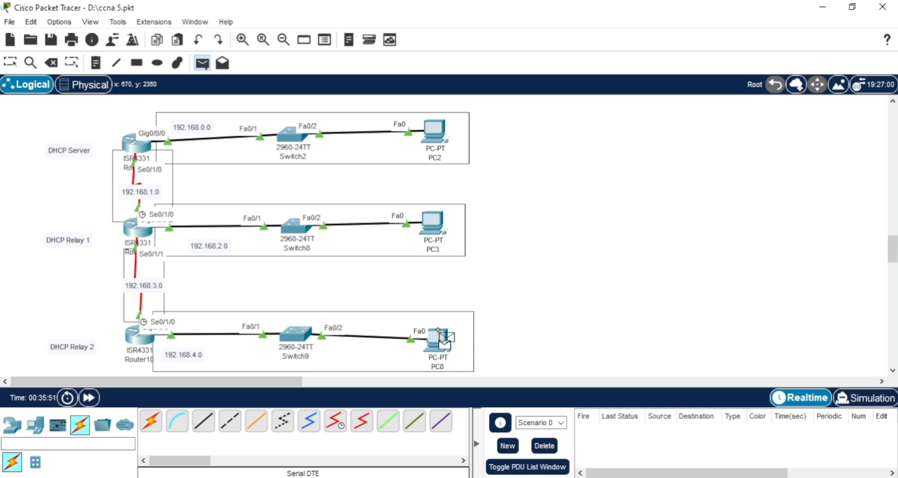
{"action": "left_click", "coordinate": [432, 215]}
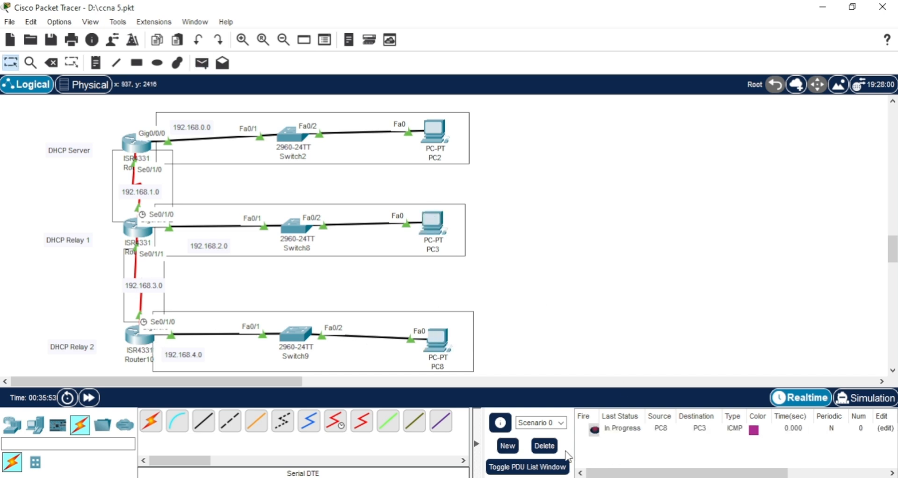
{"action": "left_click", "coordinate": [544, 446]}
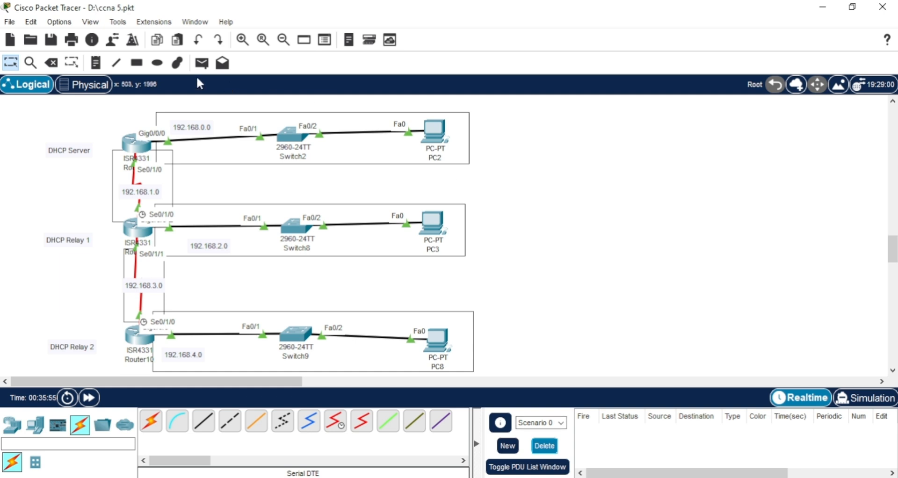
Test the reverse path with a simple PDU from PC3 to PC8, then clear the PDU list
{"action": "left_click", "coordinate": [202, 62]}
{"action": "left_click", "coordinate": [432, 220]}
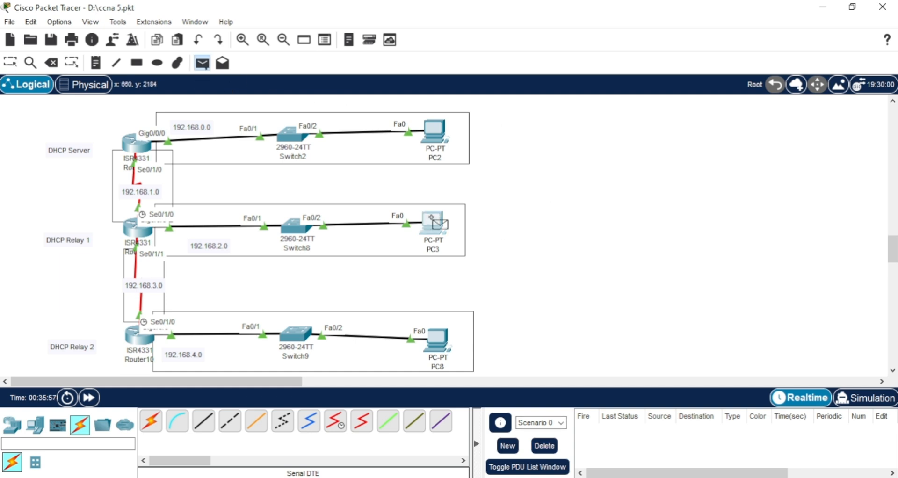
{"action": "left_click", "coordinate": [437, 338]}
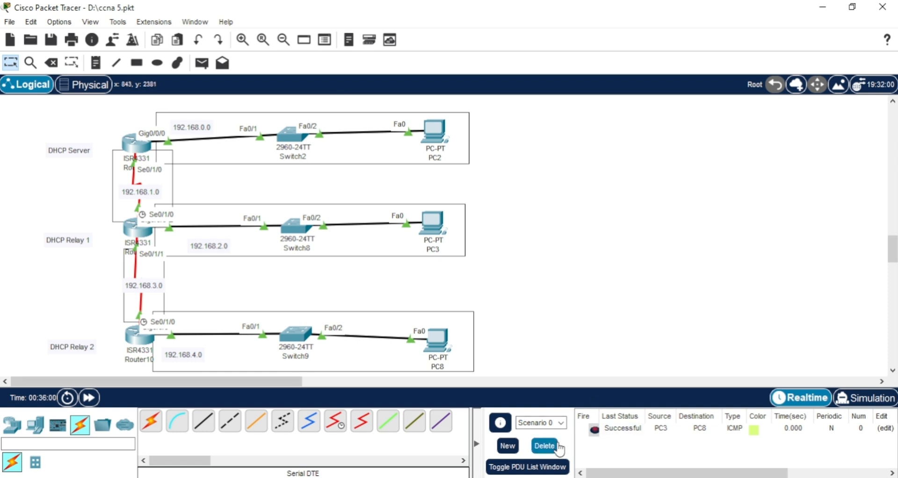
{"action": "left_click", "coordinate": [544, 446]}
Send another simple PDU from PC3 to PC8 to retest connectivity
{"action": "left_click", "coordinate": [202, 63]}
{"action": "left_click", "coordinate": [434, 225]}
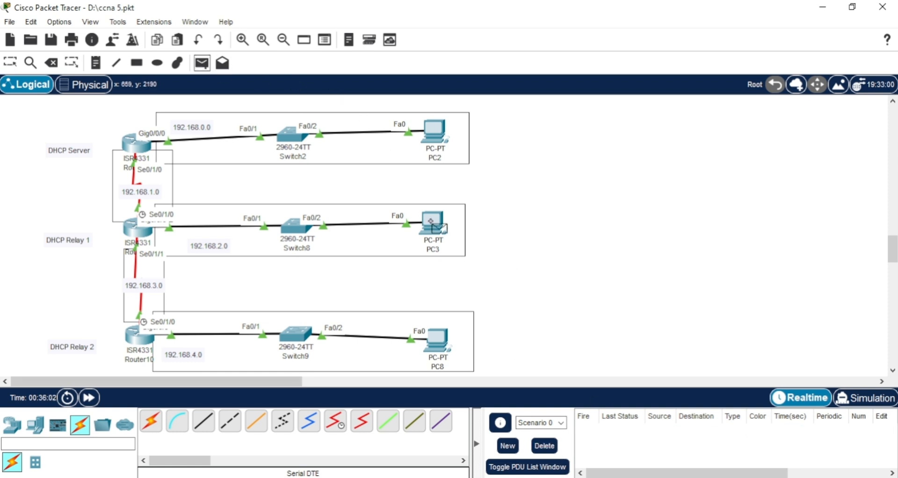
{"action": "left_click", "coordinate": [439, 349]}
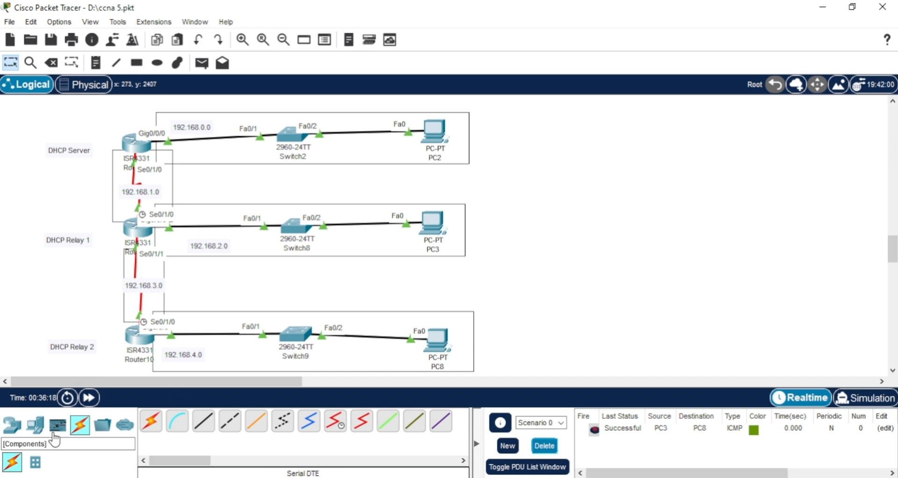
Add a new PC to the workspace between PC3 and PC8
{"action": "left_click", "coordinate": [35, 425]}
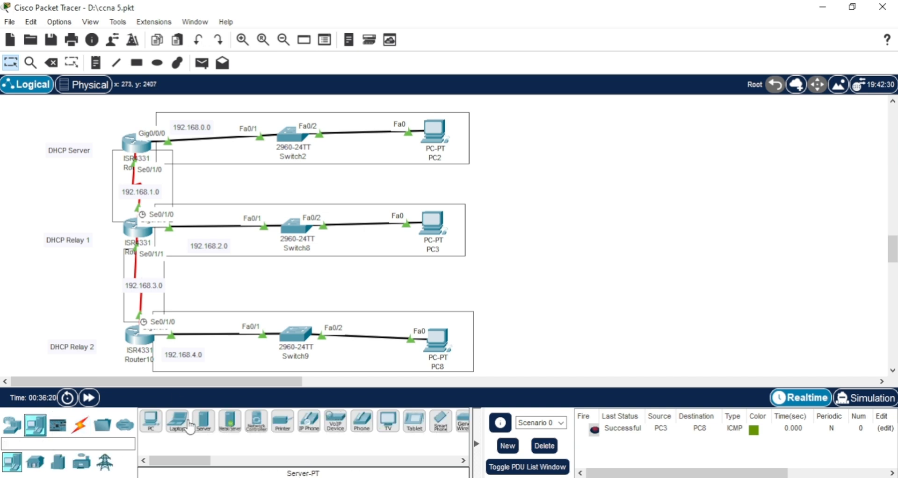
{"action": "left_click", "coordinate": [151, 423]}
{"action": "left_click", "coordinate": [460, 281]}
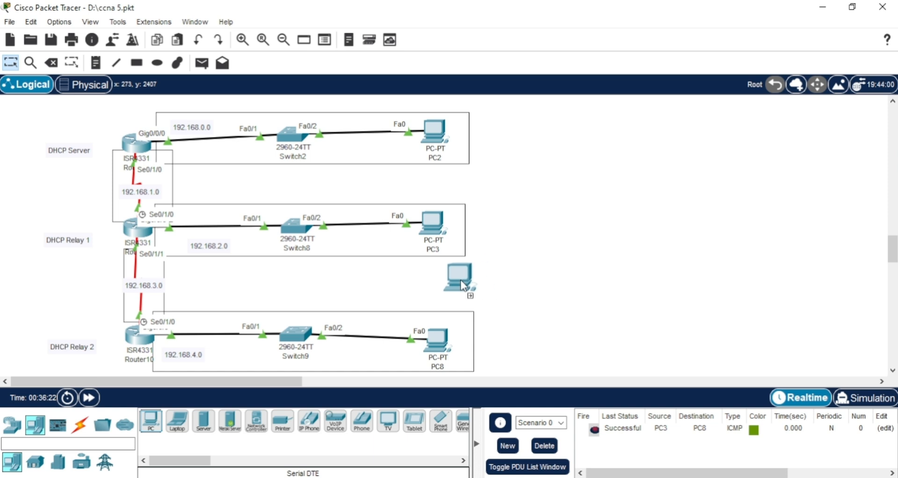
{"action": "left_click", "coordinate": [447, 283]}
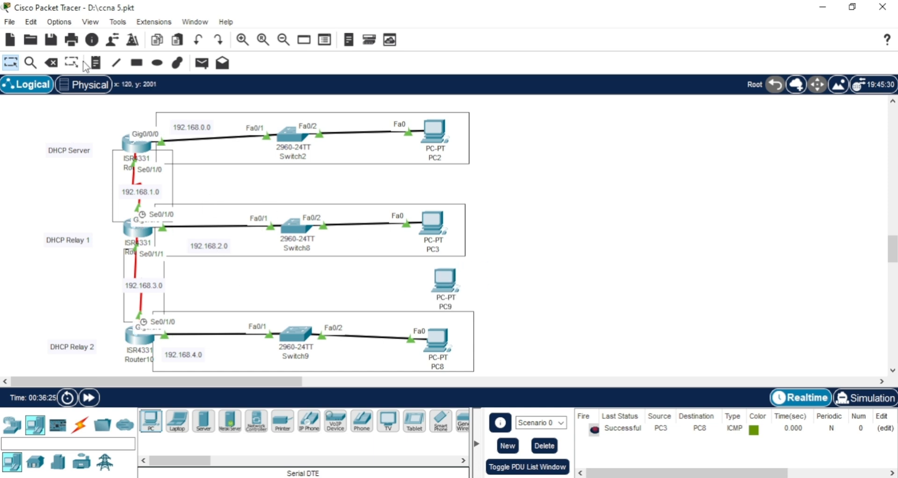
Connect Switch8 to the new PC9 with an automatically chosen cable
{"action": "left_click", "coordinate": [80, 424]}
{"action": "left_click", "coordinate": [151, 418]}
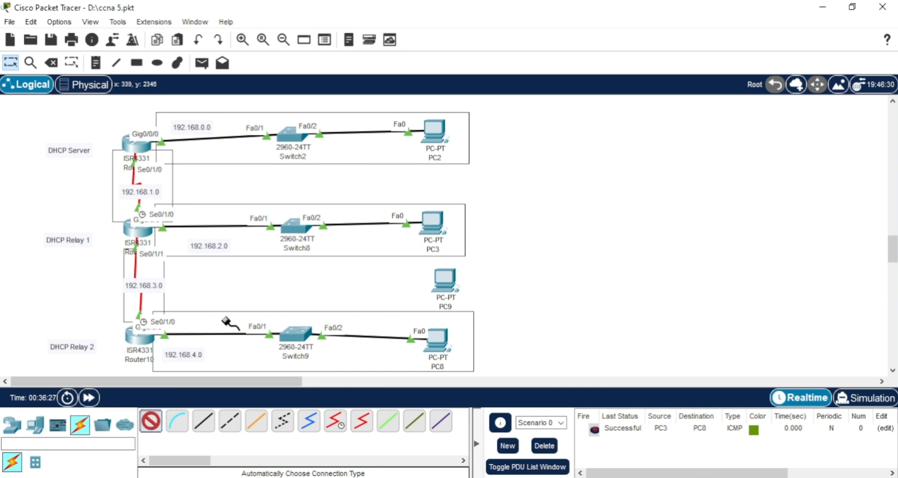
{"action": "left_click", "coordinate": [295, 226]}
{"action": "left_click", "coordinate": [441, 277]}
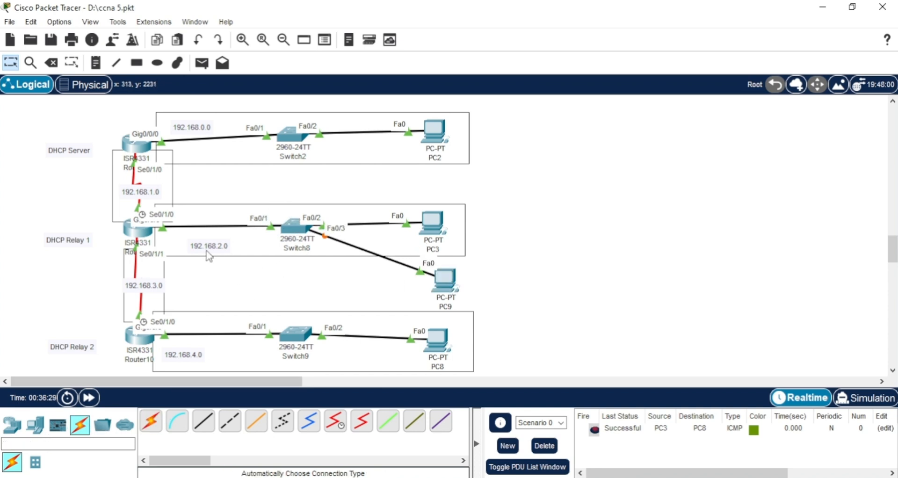
Set PC9's IPv4 configuration to DHCP, switch to static and back to repeat the request, and close its window
{"action": "left_click", "coordinate": [443, 283]}
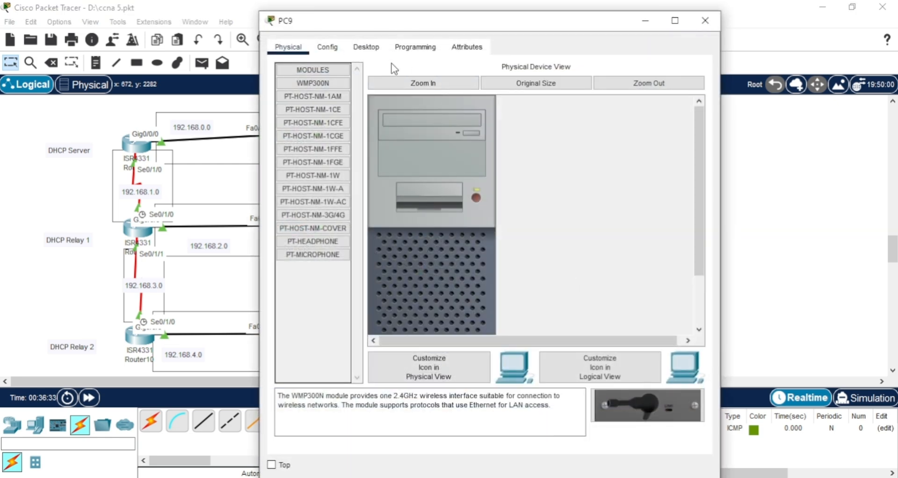
{"action": "left_click", "coordinate": [369, 51]}
{"action": "left_click", "coordinate": [335, 109]}
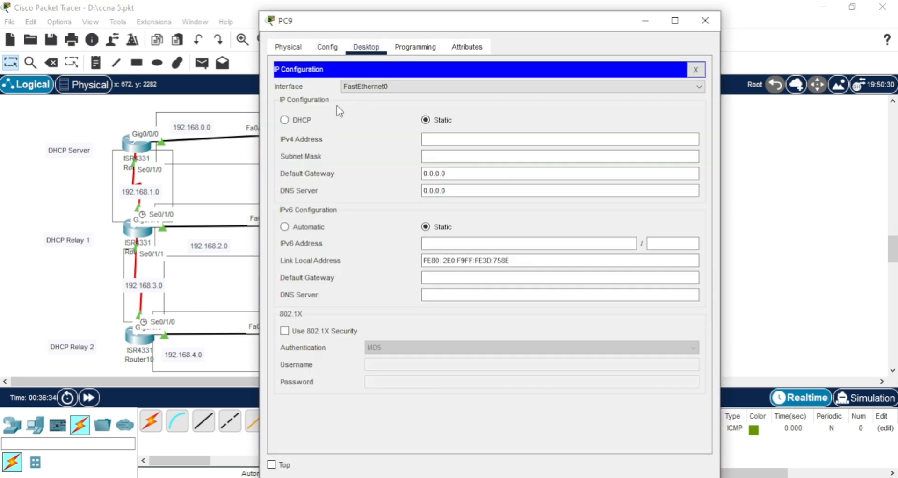
{"action": "left_click", "coordinate": [284, 122]}
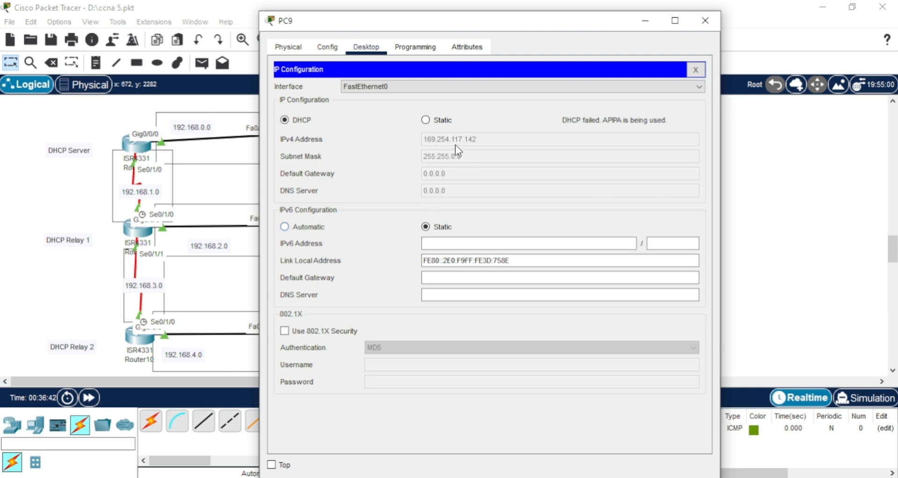
{"action": "left_click", "coordinate": [425, 120]}
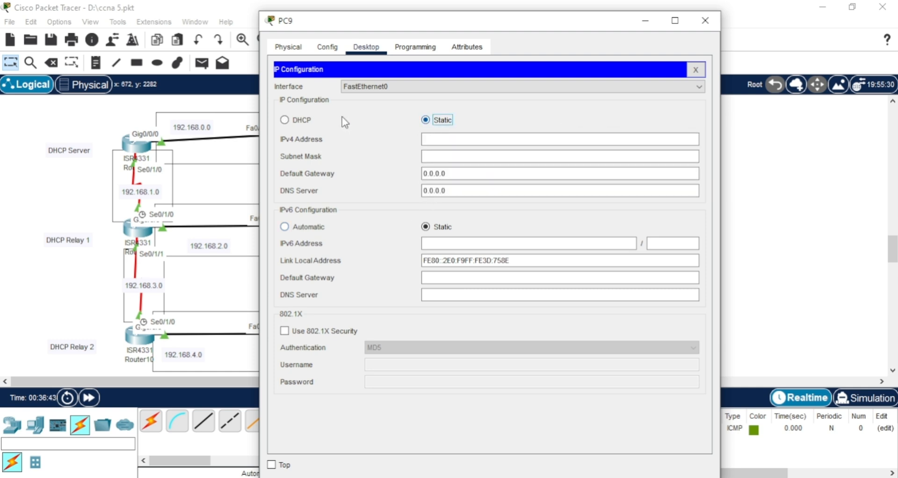
{"action": "left_click", "coordinate": [284, 120]}
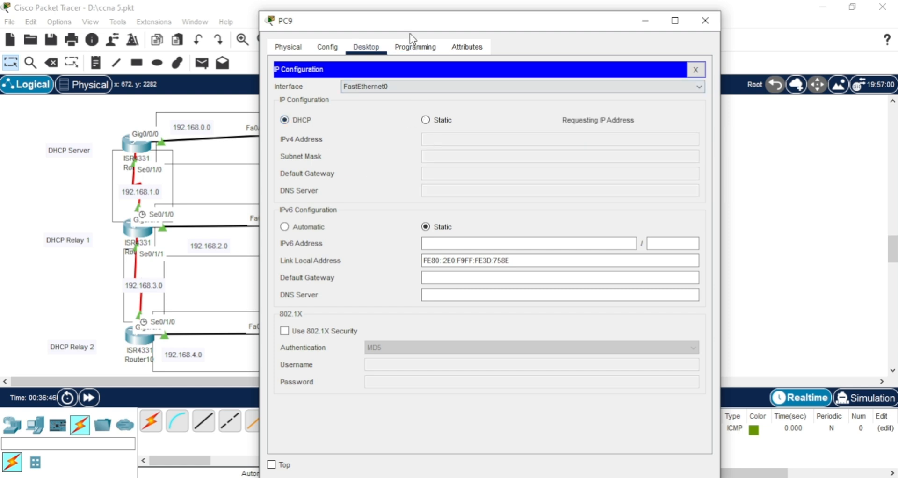
{"action": "left_click_drag", "start_coordinate": [596, 19], "coordinate": [619, 40]}
{"action": "left_click", "coordinate": [768, 36]}
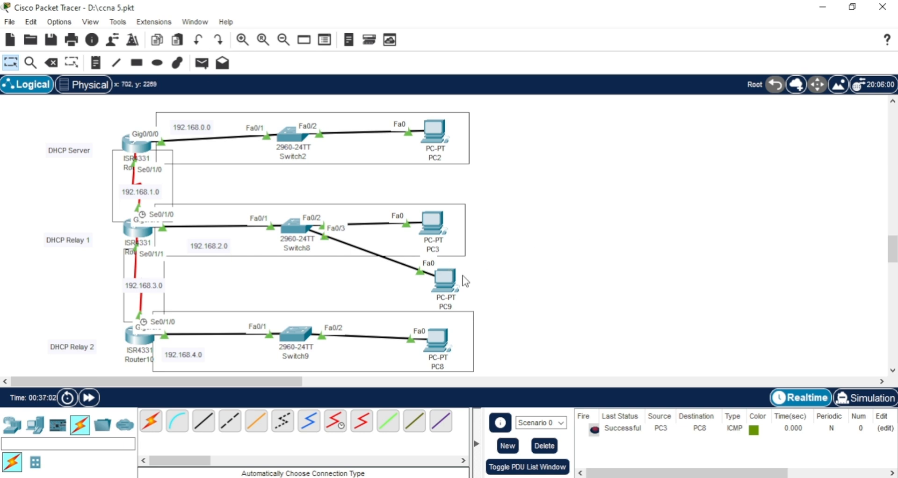
Reopen PC9's IP configuration, renew the DHCP request by switching to static and back to DHCP, and close the window
{"action": "left_click", "coordinate": [445, 280]}
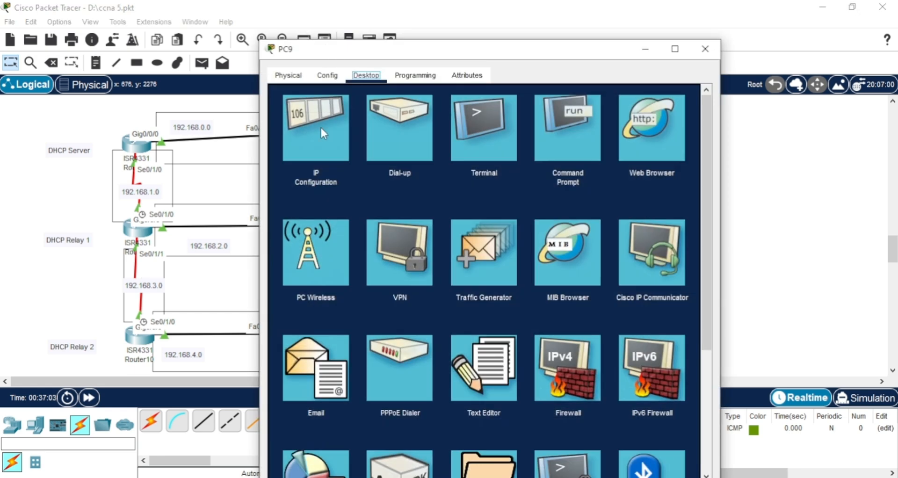
{"action": "left_click", "coordinate": [320, 127]}
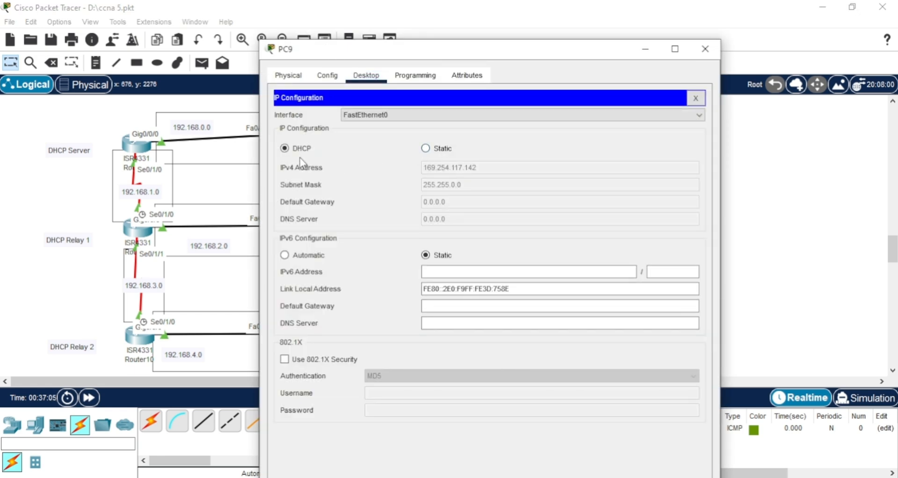
{"action": "left_click", "coordinate": [426, 148]}
{"action": "left_click", "coordinate": [309, 149]}
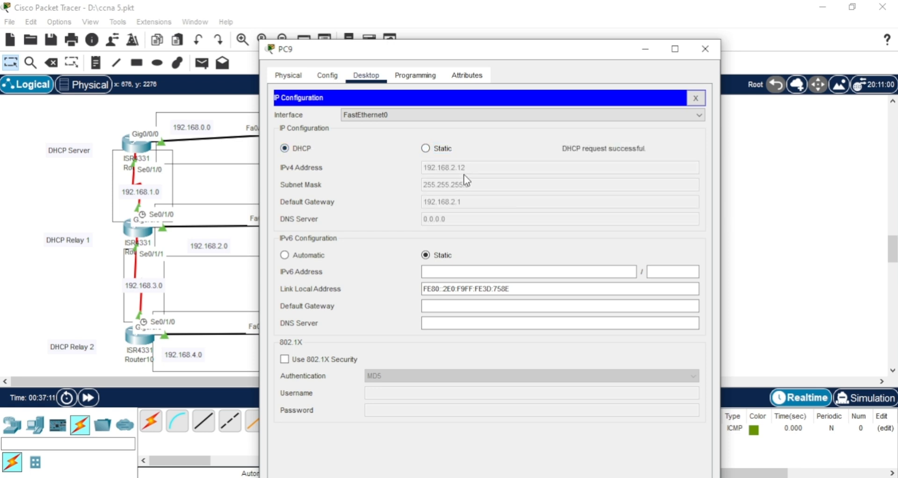
{"action": "left_click", "coordinate": [705, 48]}
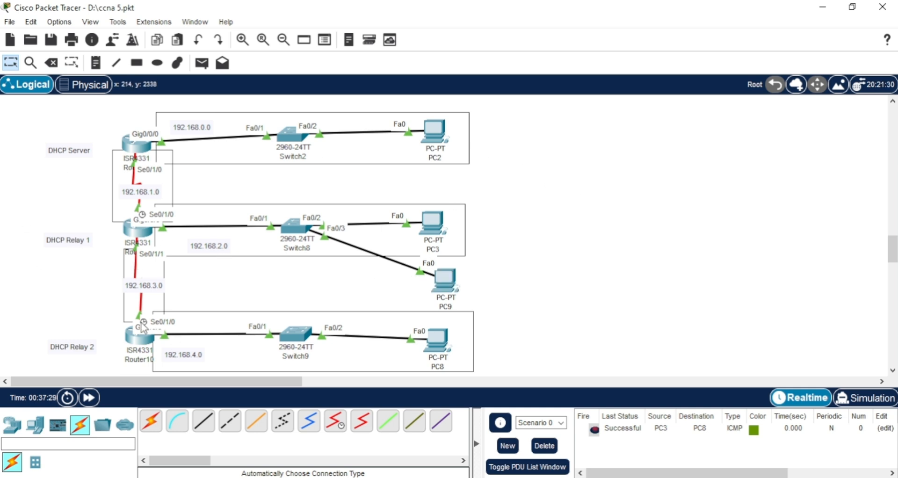
Switch PC2 to static IPv4 addressing with address 192.168.0.2, mask 255.255.255.0 and default gateway 192.168.0.1, then close its window
{"action": "left_click", "coordinate": [433, 131]}
{"action": "left_click", "coordinate": [333, 114]}
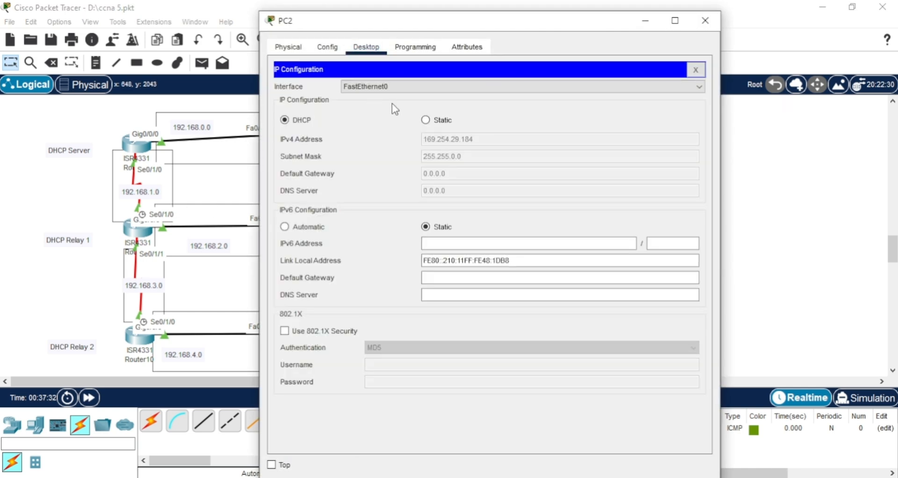
{"action": "left_click", "coordinate": [425, 120]}
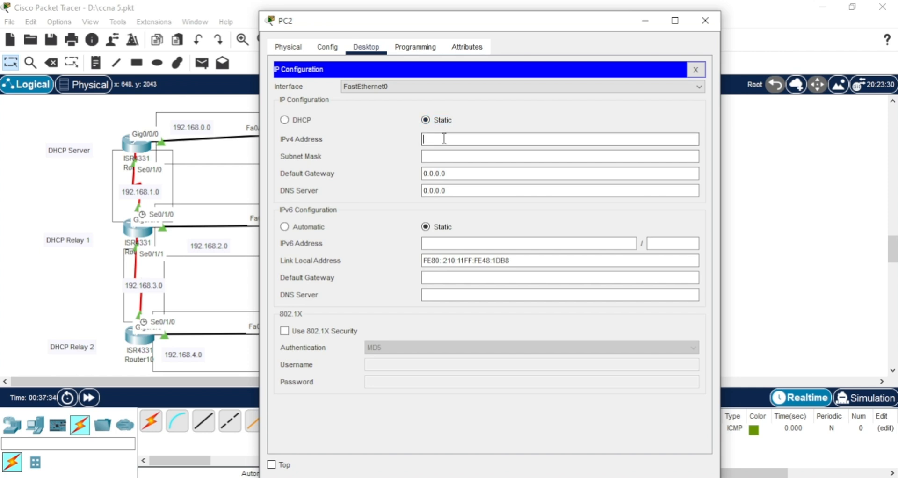
{"action": "type", "text": "192.168.0.2"}
{"action": "left_click", "coordinate": [457, 174]}
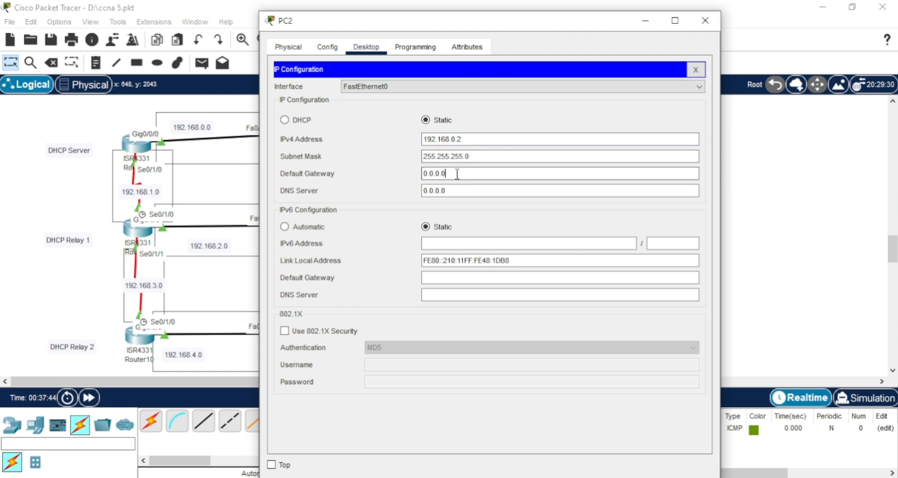
{"action": "left_click_drag", "start_coordinate": [457, 173], "coordinate": [383, 164]}
{"action": "type", "text": "192.168.0.2"}
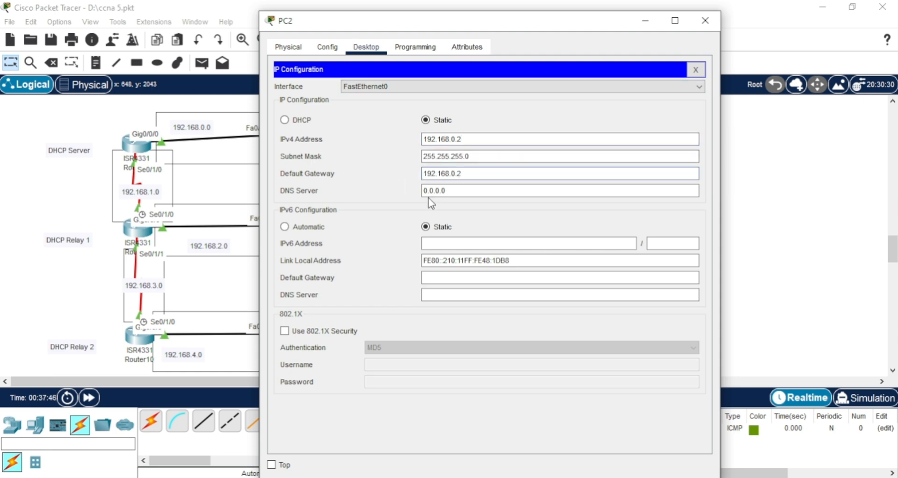
{"action": "key", "text": "BackSpace"}
{"action": "type", "text": "1"}
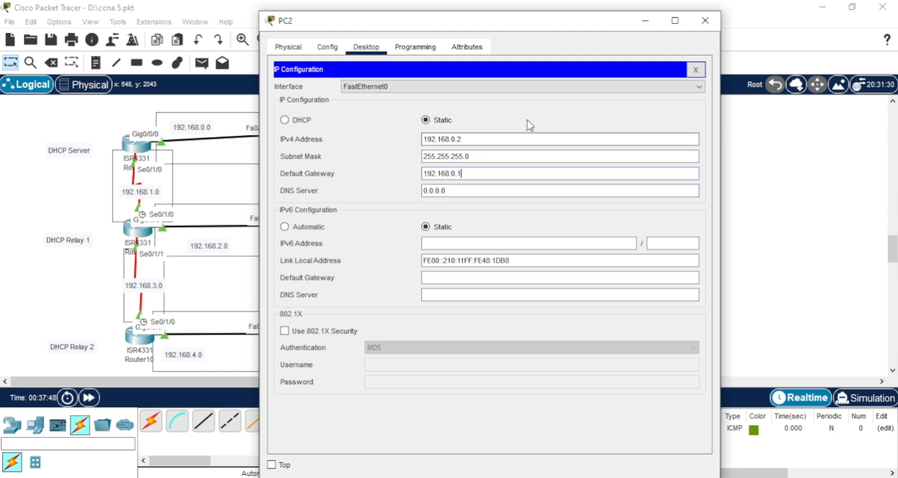
{"action": "left_click", "coordinate": [705, 20]}
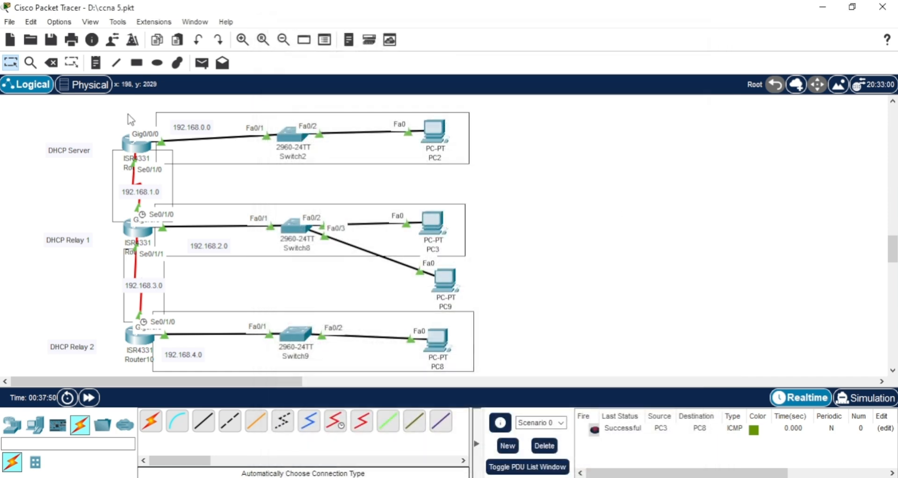
Send a simple PDU from PC2 to PC8 to test connectivity between their networks
{"action": "left_click", "coordinate": [202, 62]}
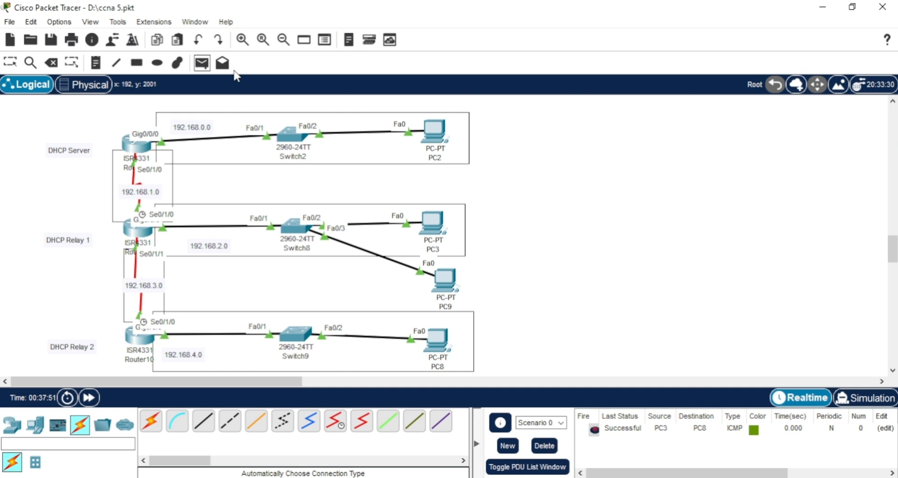
{"action": "left_click", "coordinate": [434, 140]}
{"action": "left_click", "coordinate": [436, 339]}
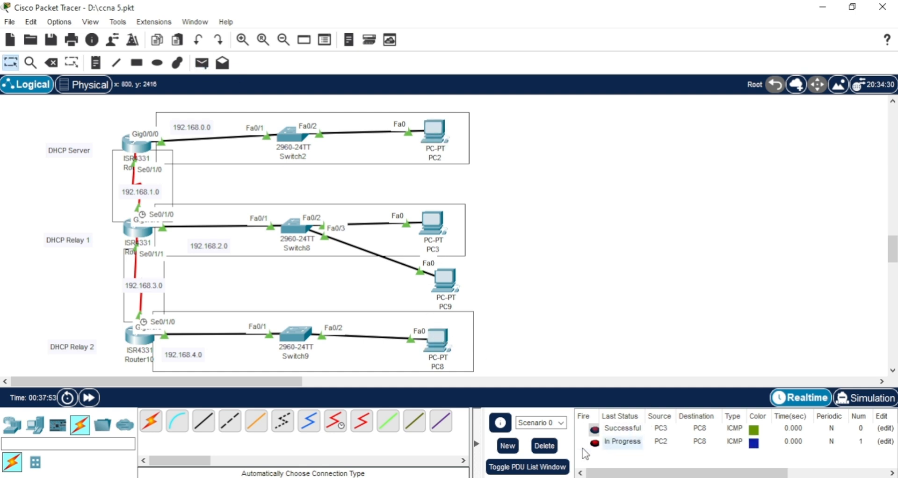
Delete the current PDU scenario and test connectivity with simple PDUs from PC8 to PC2 and from PC2 to PC8
{"action": "left_click", "coordinate": [544, 446]}
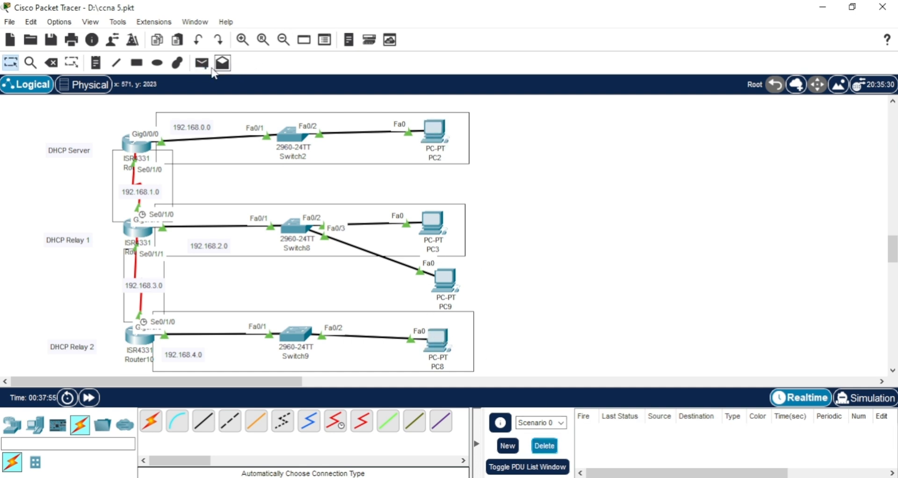
{"action": "left_click", "coordinate": [202, 63]}
{"action": "left_click", "coordinate": [436, 339]}
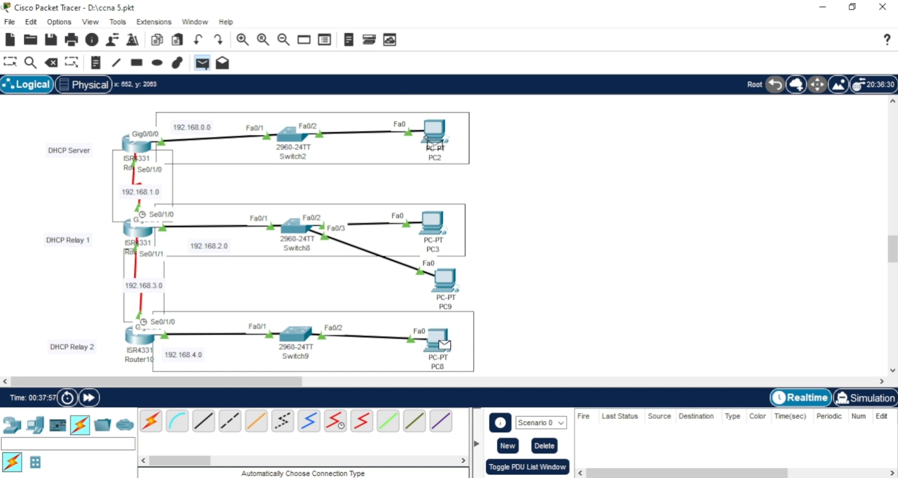
{"action": "left_click", "coordinate": [434, 140]}
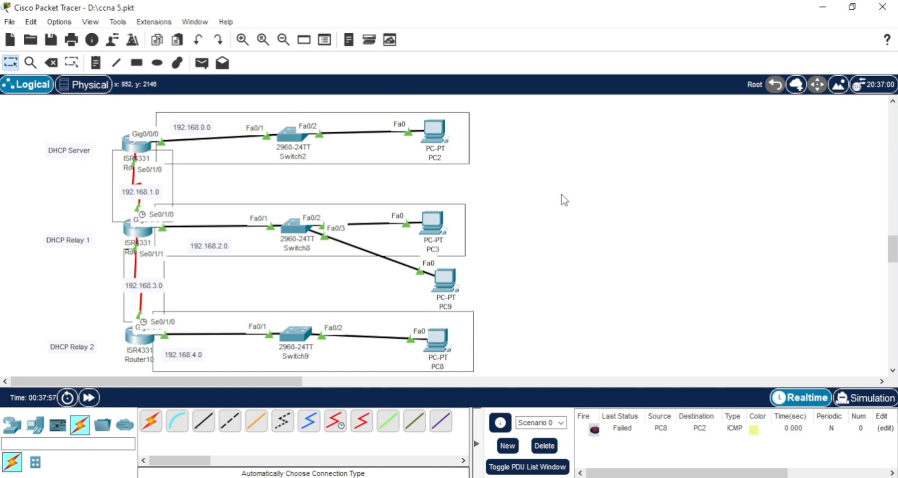
{"action": "left_click", "coordinate": [201, 62]}
{"action": "left_click", "coordinate": [434, 132]}
{"action": "left_click", "coordinate": [440, 340]}
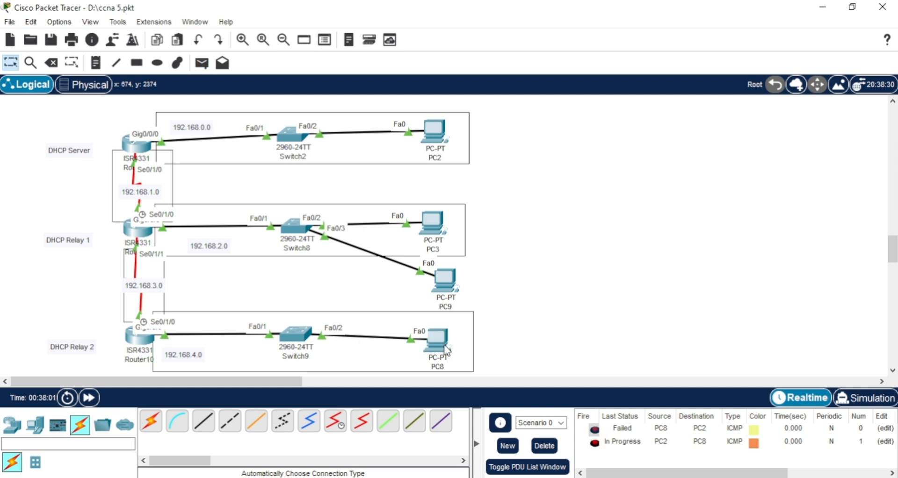
Test connectivity to PC8 with simple PDUs from PC3 and from PC9, deleting the PDU scenario before and after
{"action": "left_click", "coordinate": [536, 454]}
{"action": "left_click", "coordinate": [202, 67]}
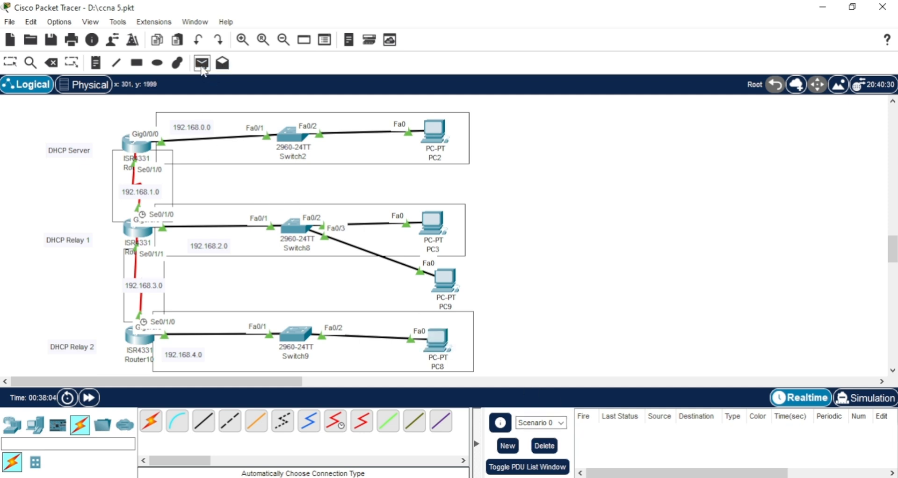
{"action": "left_click", "coordinate": [435, 231]}
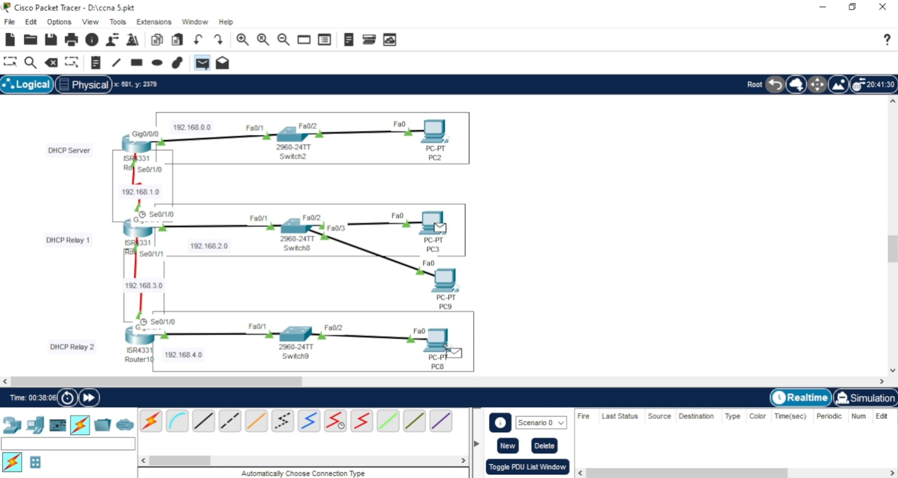
{"action": "left_click", "coordinate": [445, 346]}
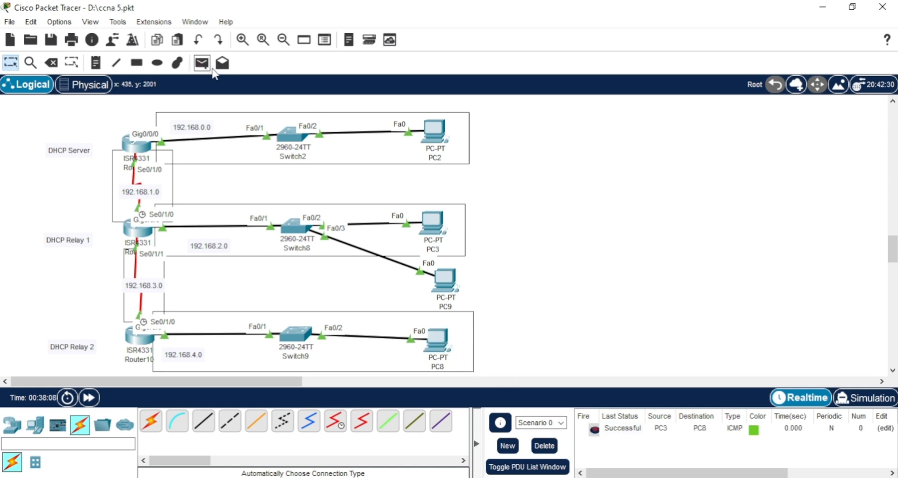
{"action": "left_click", "coordinate": [205, 67]}
{"action": "left_click", "coordinate": [443, 280]}
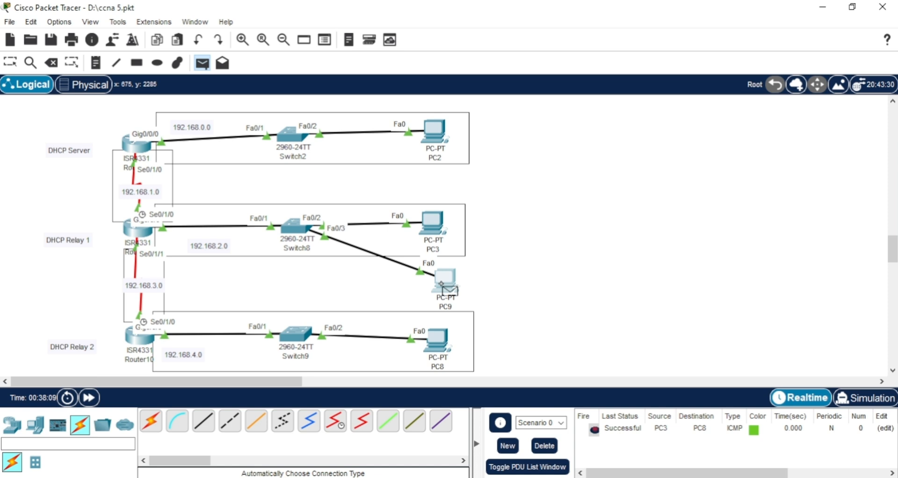
{"action": "left_click", "coordinate": [442, 346]}
{"action": "left_click", "coordinate": [544, 446]}
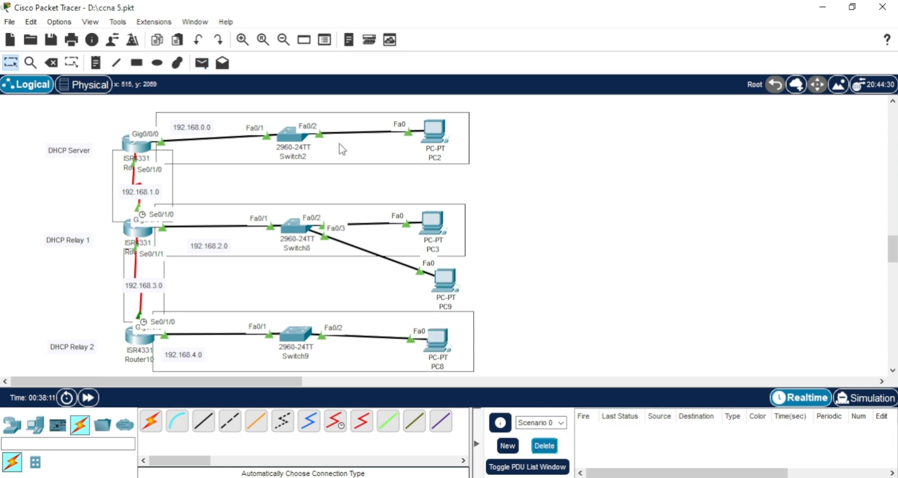